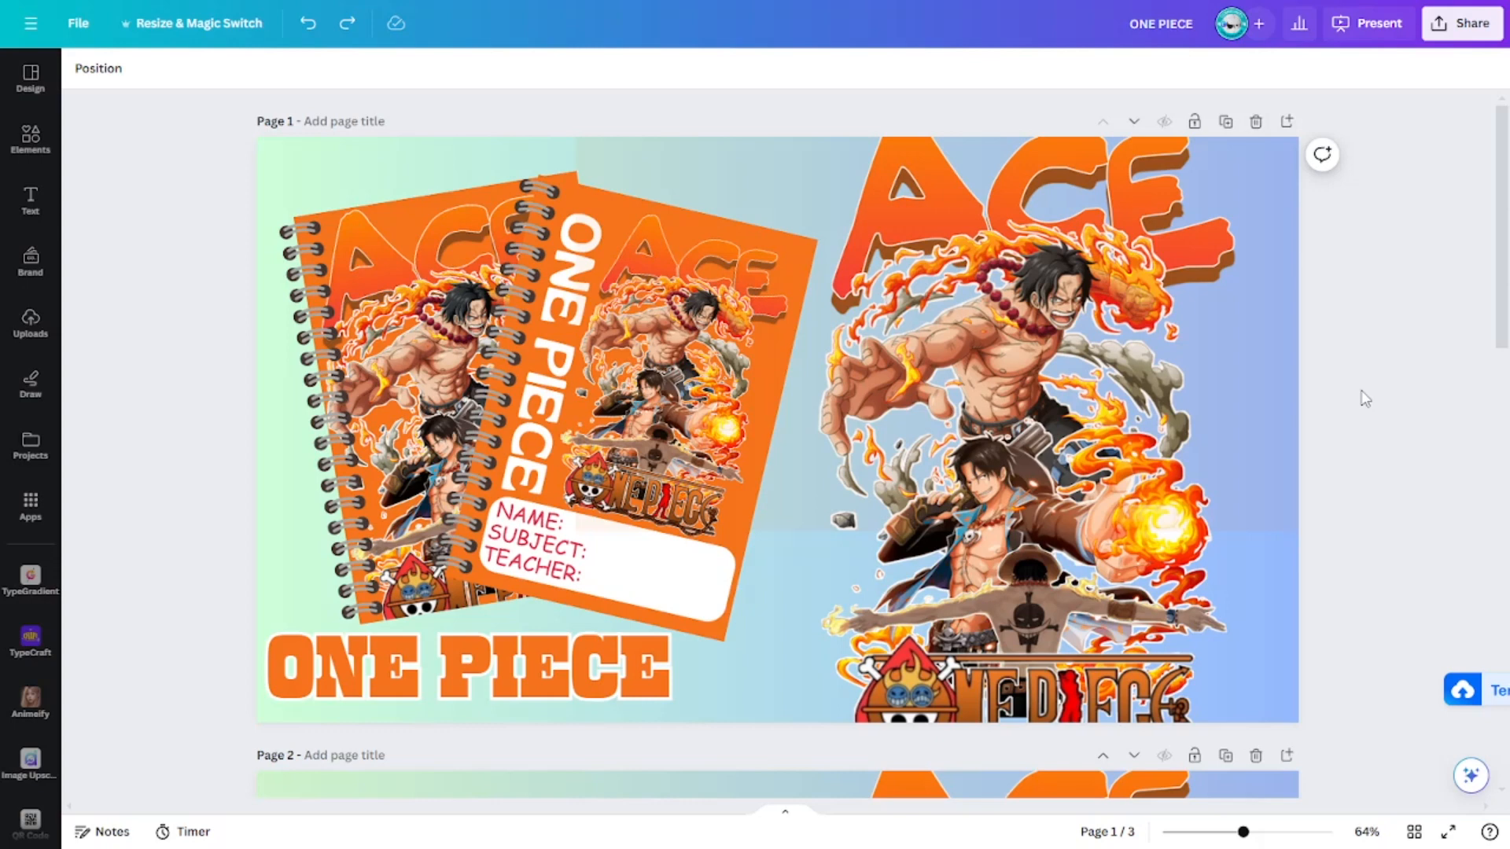
# Examine the finished ACE notebook mockups on pages 1 and 2 and the empty notebook frames on page 3.
pyautogui.scroll(-12, 1365, 399)
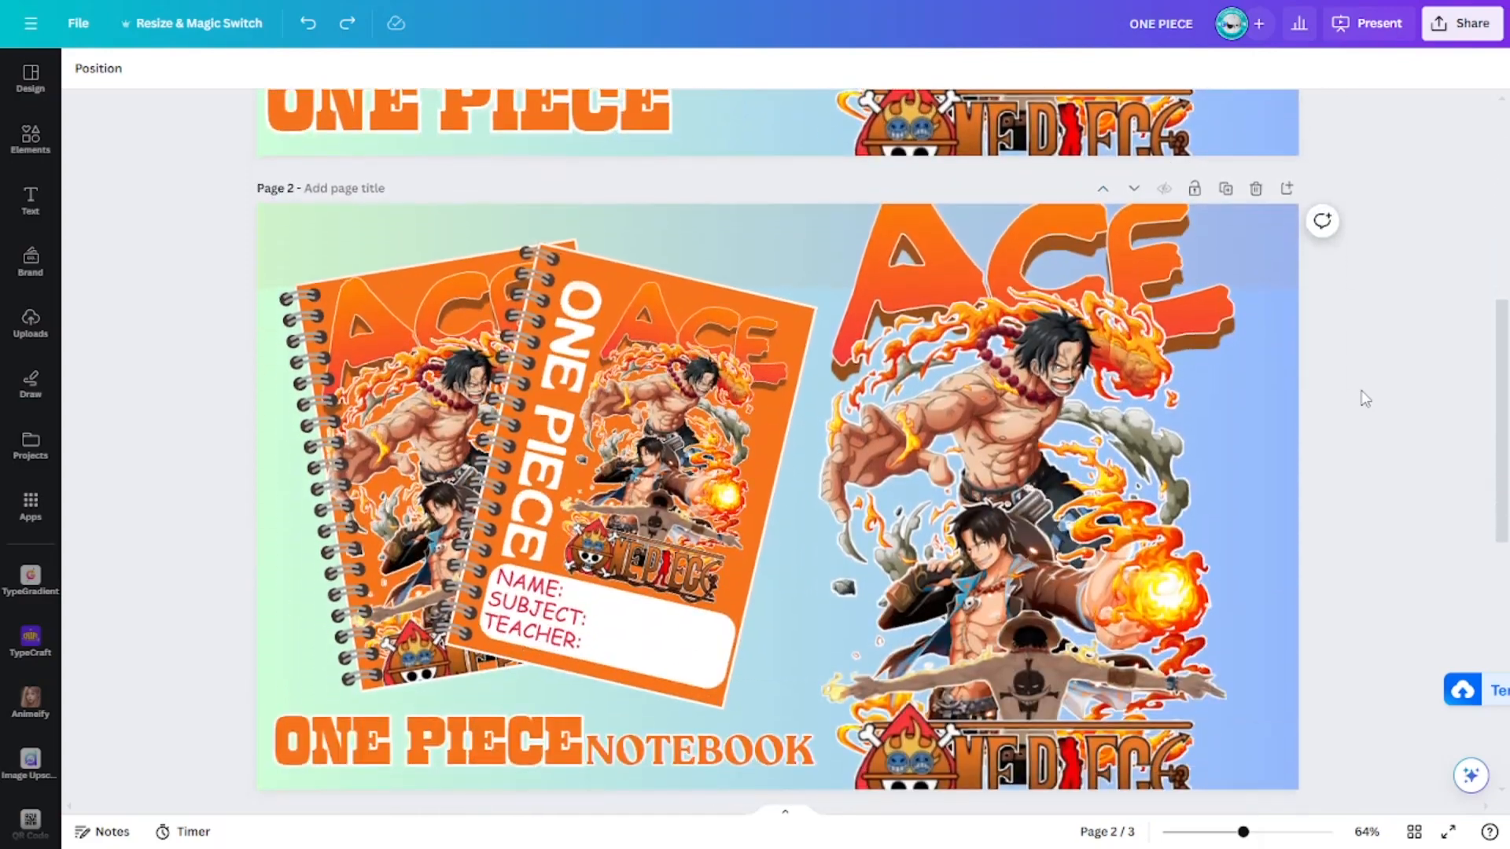
pyautogui.scroll(12, 1365, 399)
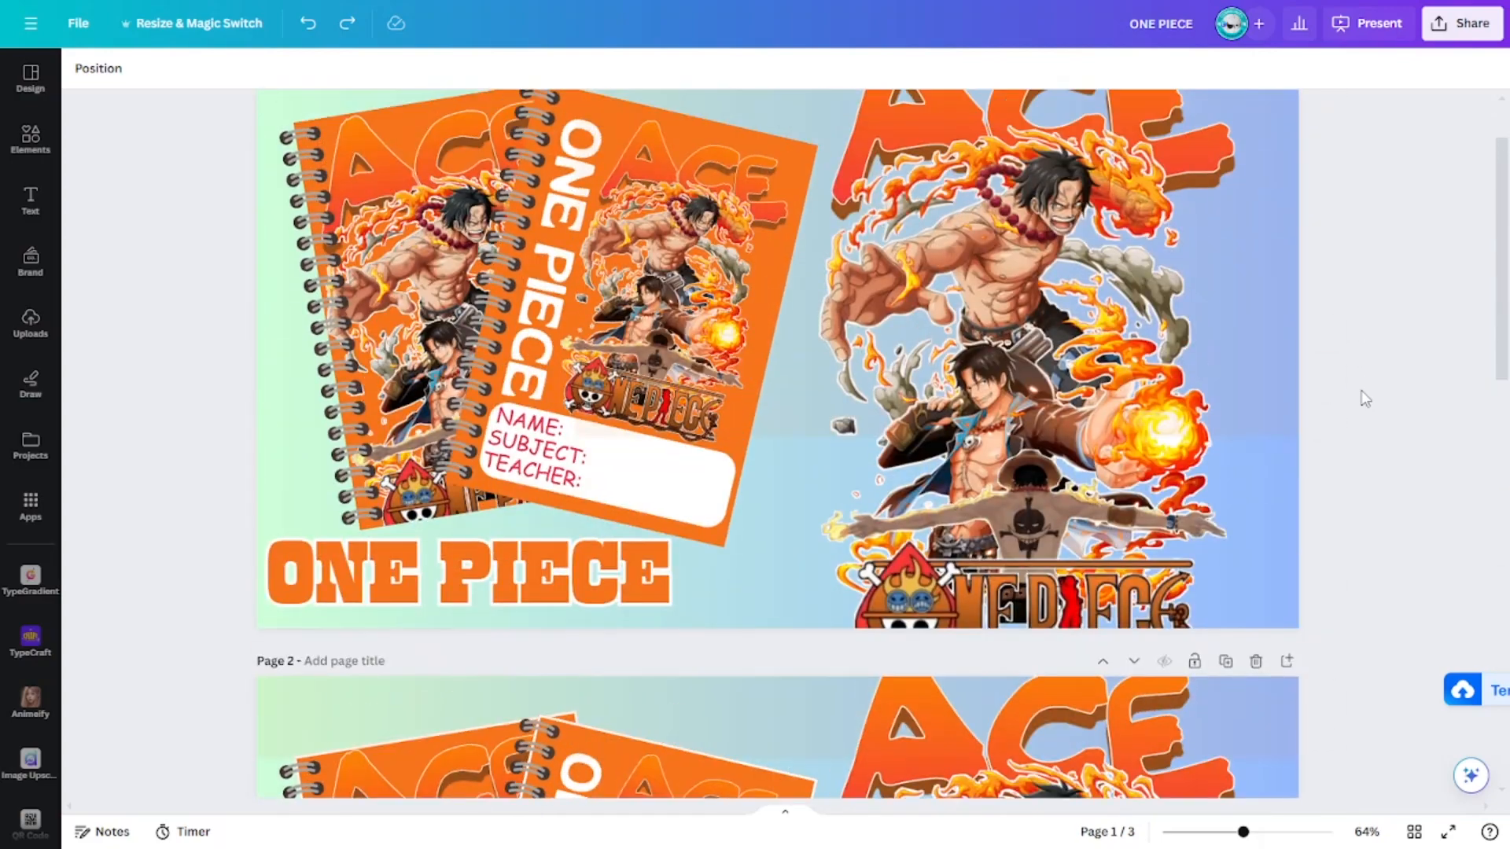
pyautogui.scroll(1, 476, 312)
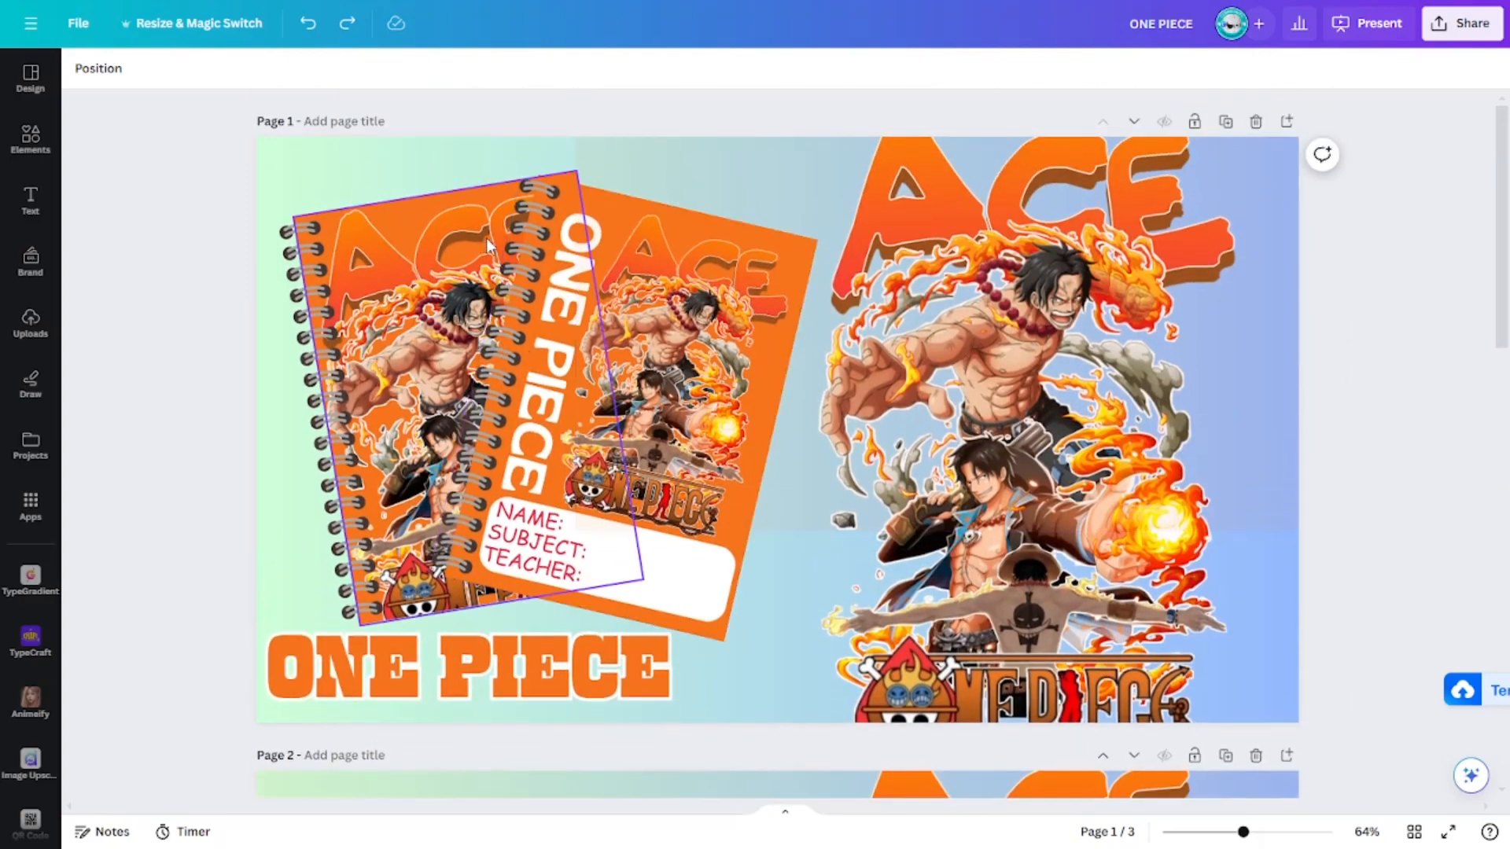
pyautogui.click(678, 237)
pyautogui.click(677, 593)
pyautogui.click(148, 417)
pyautogui.scroll(-6, 698, 418)
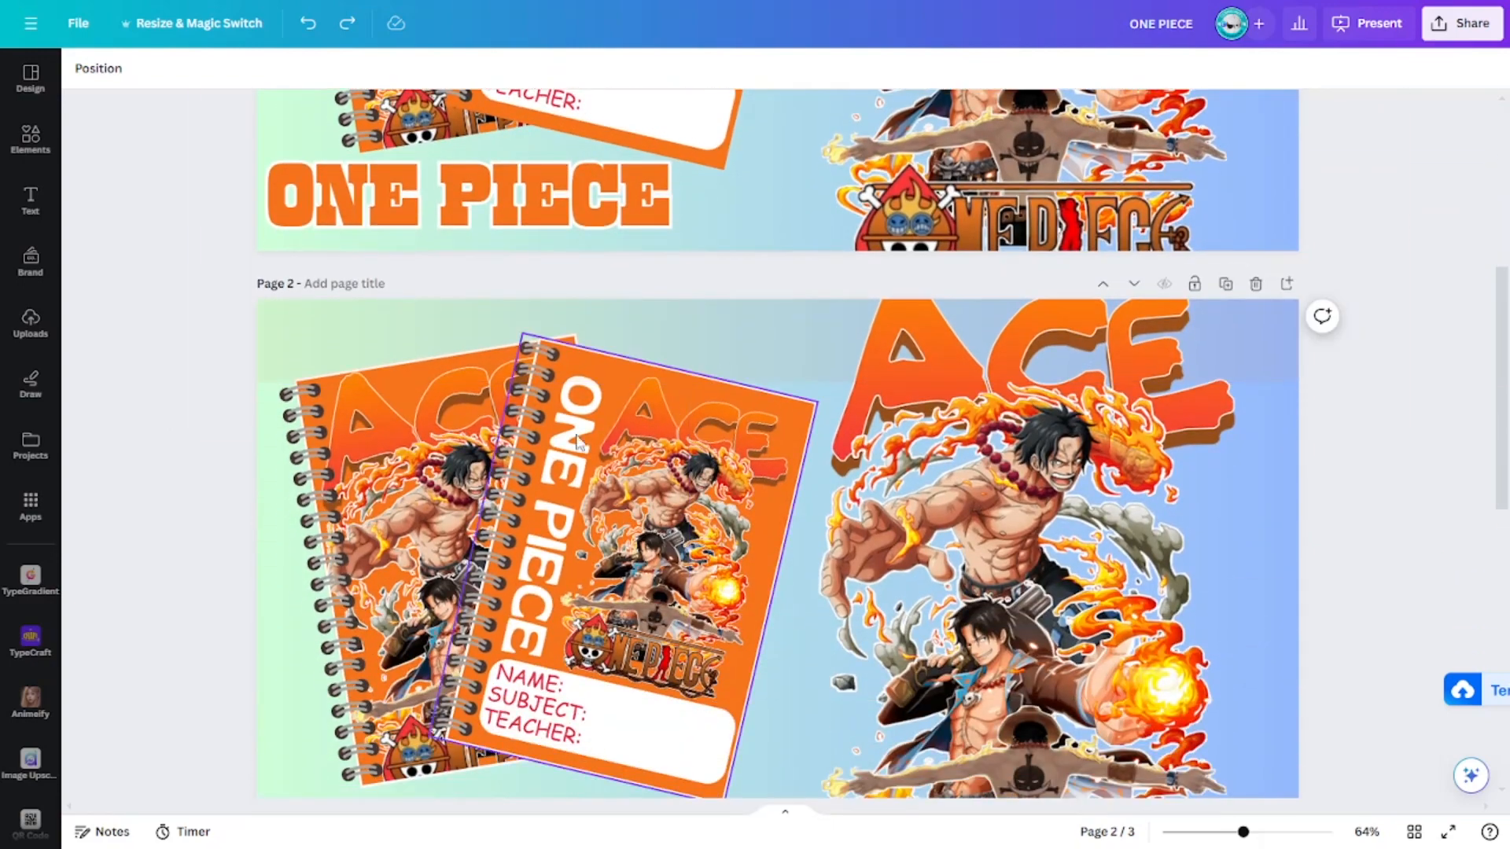
pyautogui.click(578, 441)
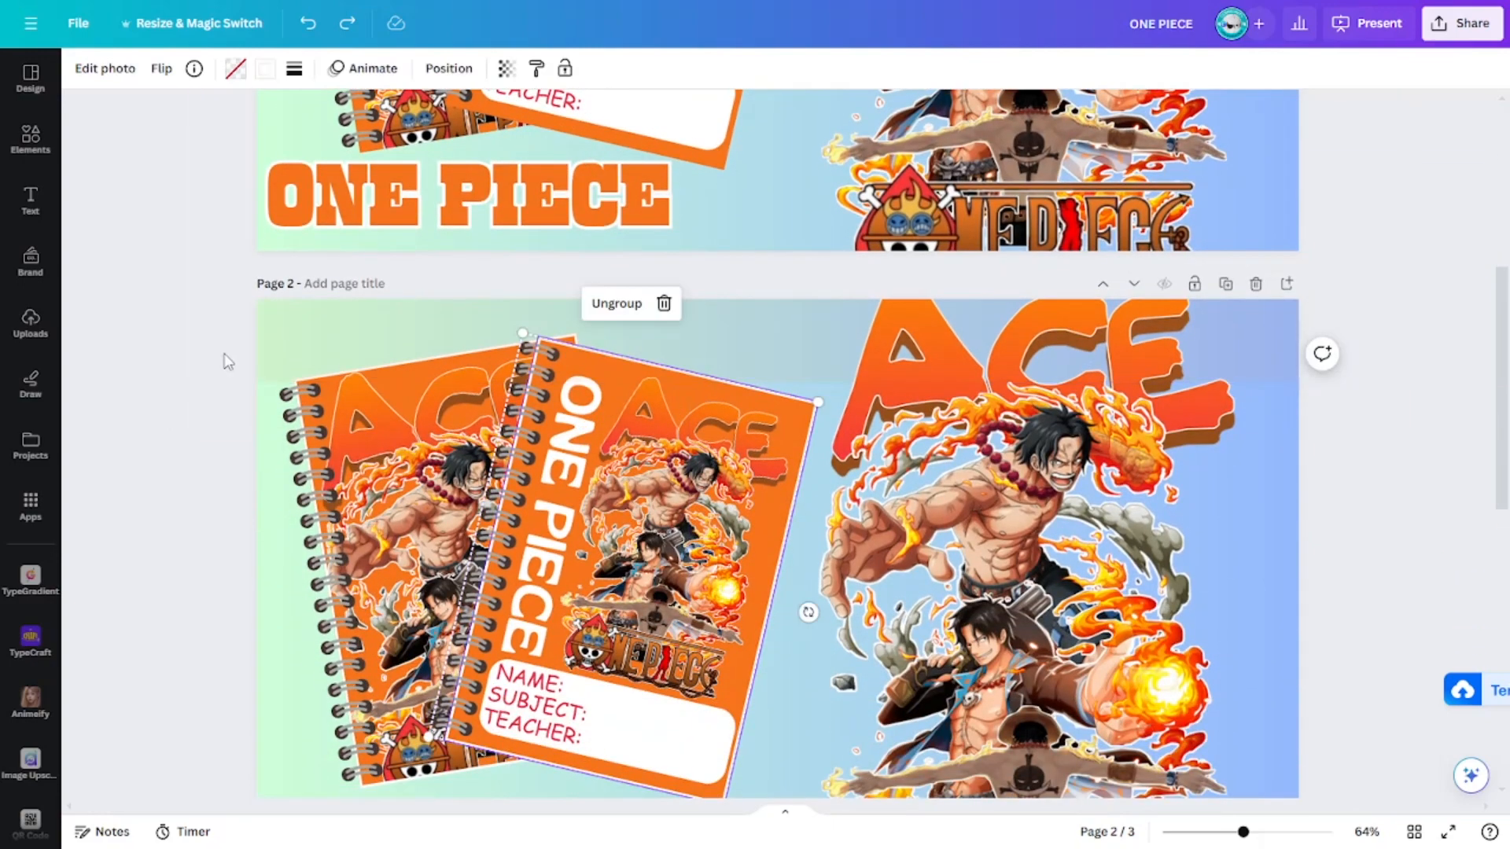
pyautogui.click(230, 379)
pyautogui.scroll(3, 275, 434)
pyautogui.scroll(3, 275, 434)
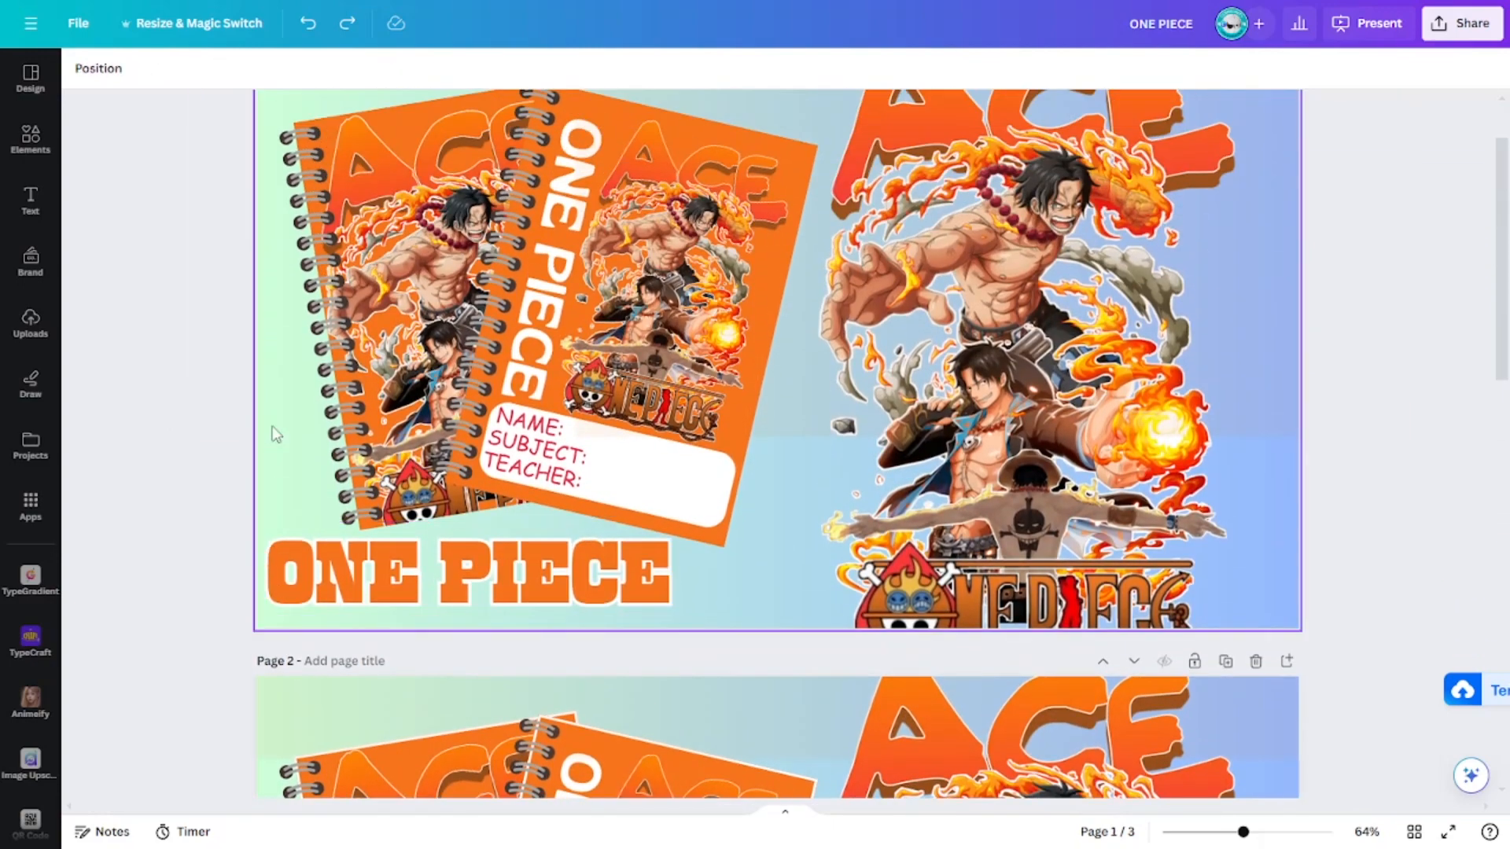
pyautogui.scroll(-6, 629, 377)
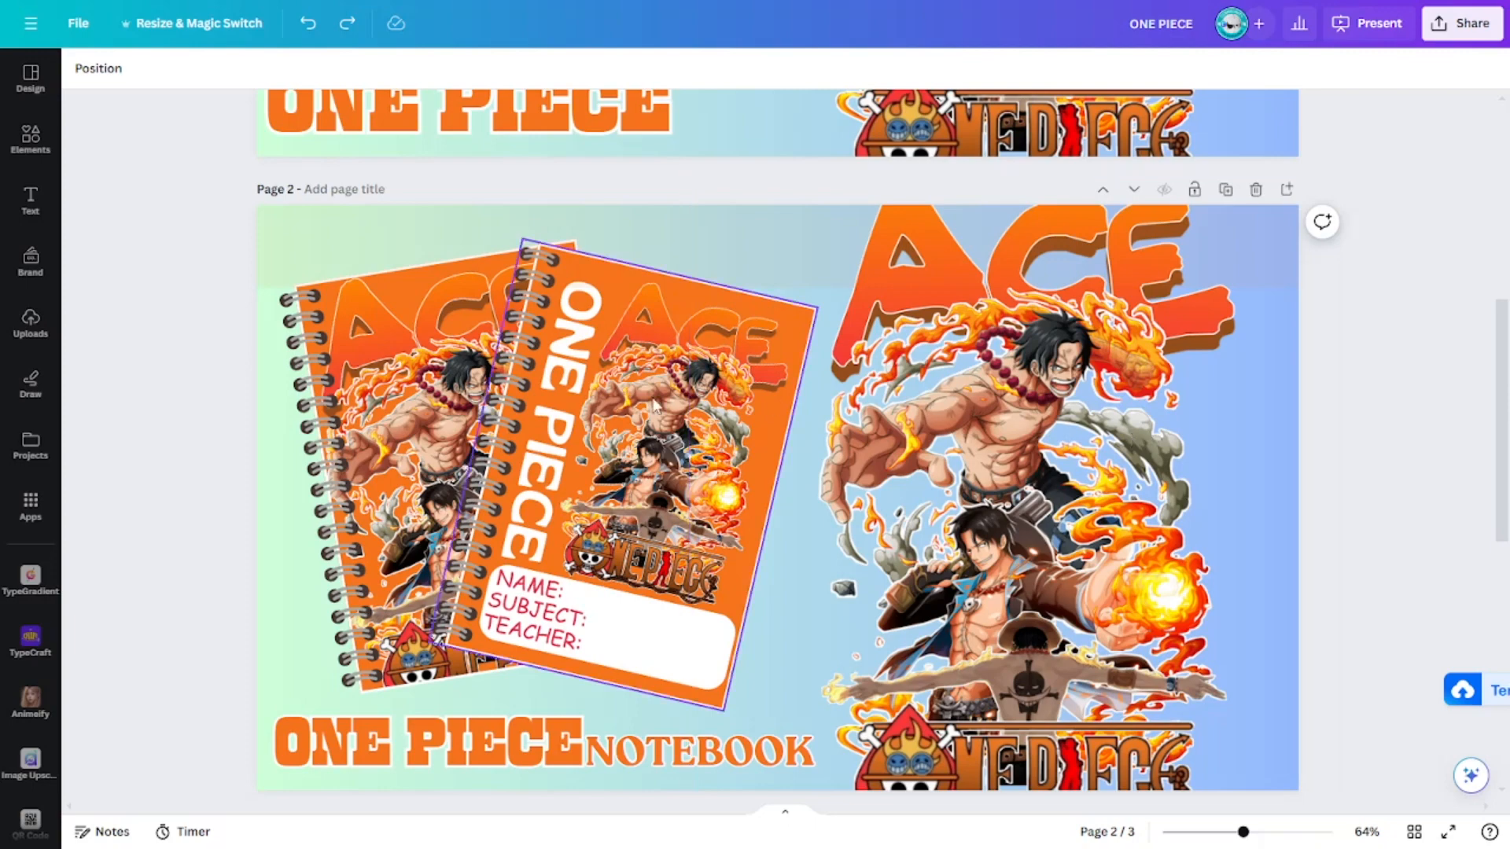
pyautogui.scroll(-2, 655, 405)
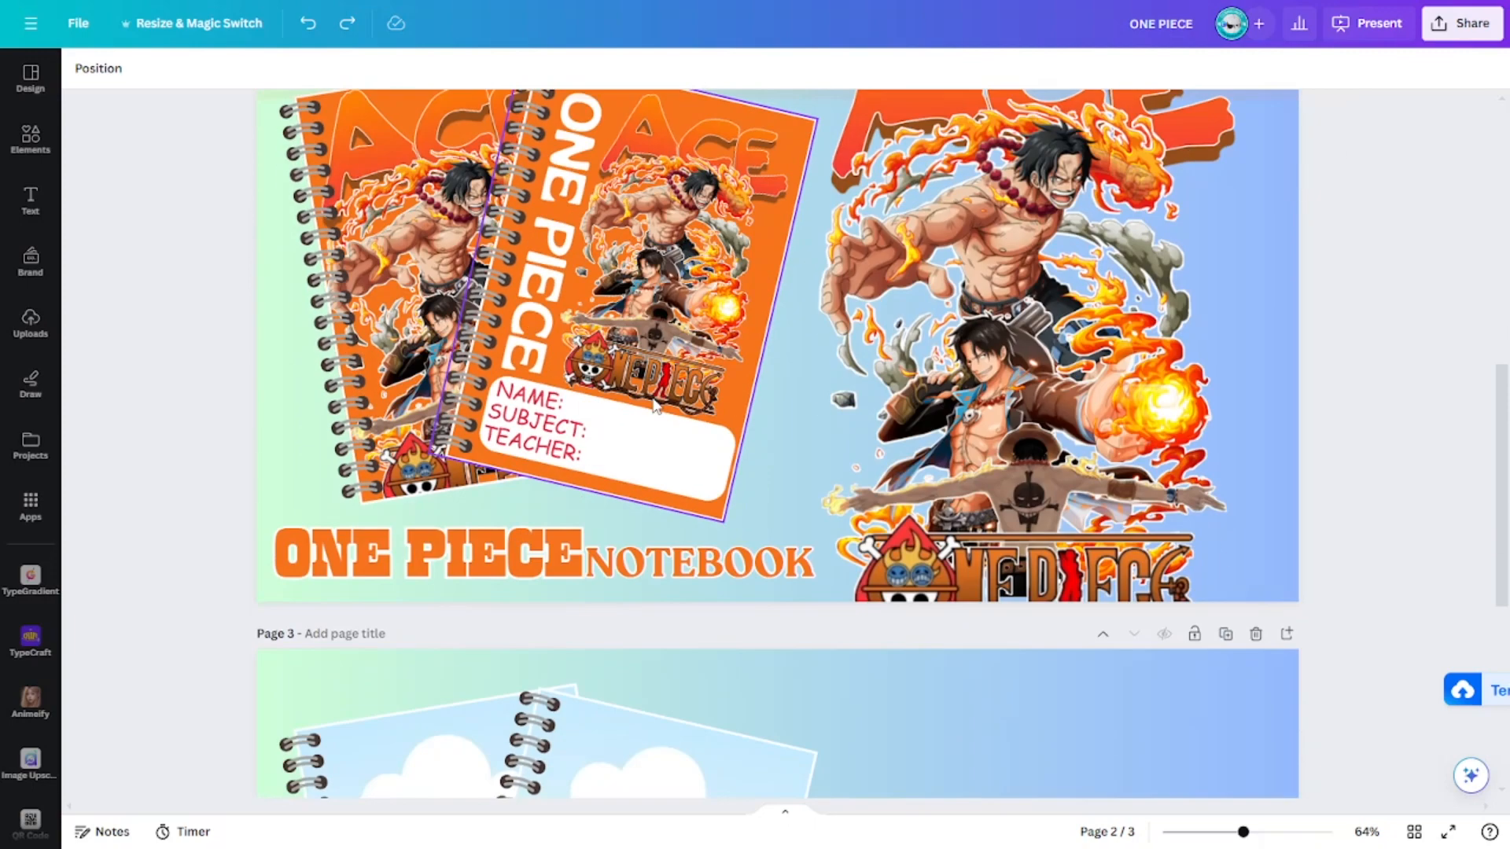
pyautogui.scroll(1, 655, 405)
pyautogui.scroll(-6, 655, 405)
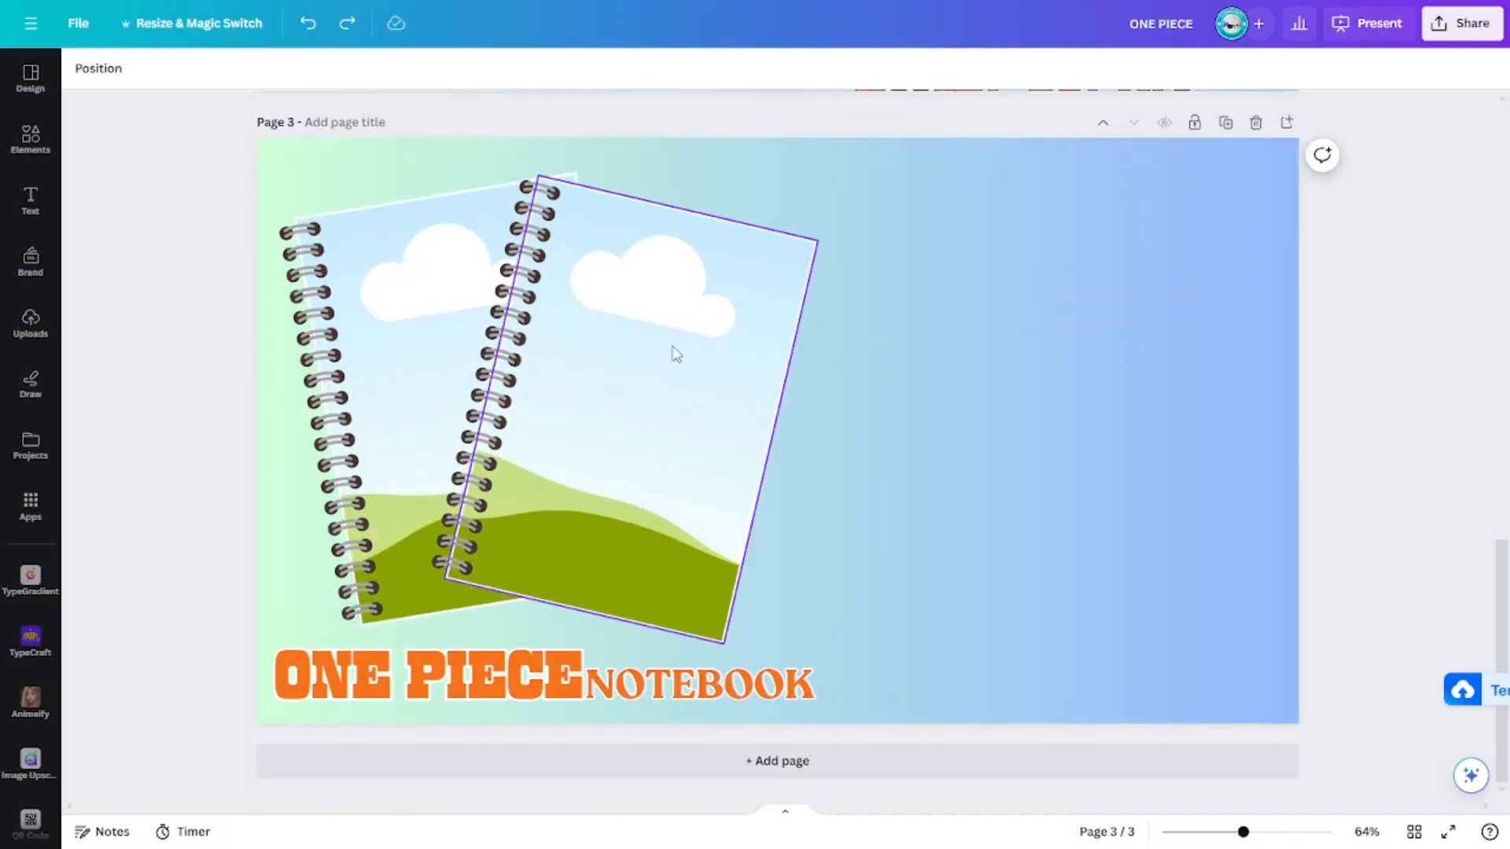
# Add the uploaded brown CHOPPER cover to page 3, crop it to its right half, and fill the front notebook frame with it.
pyautogui.click(47, 327)
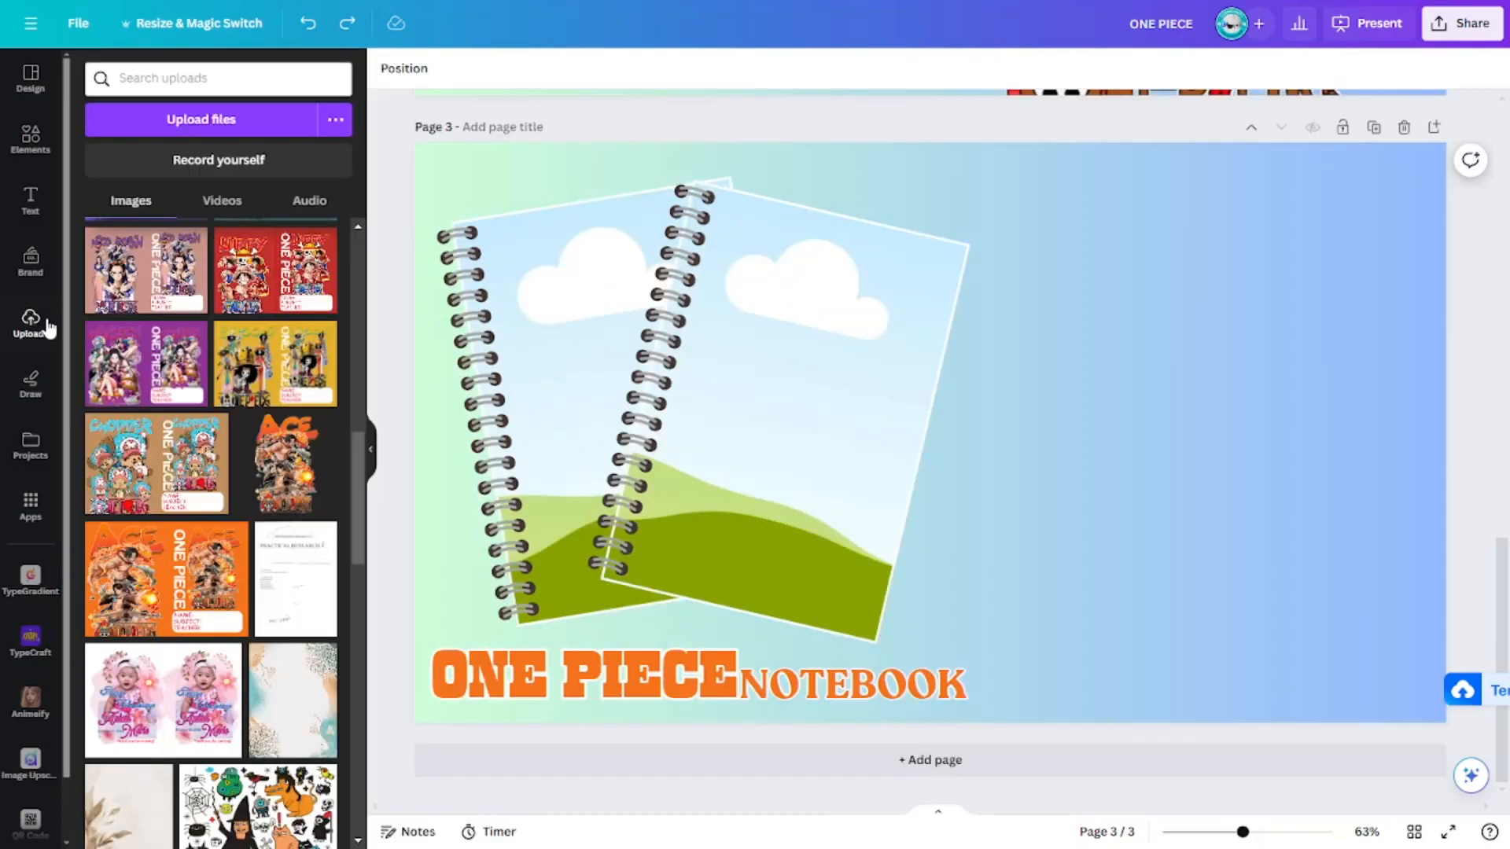
pyautogui.scroll(-2, 204, 393)
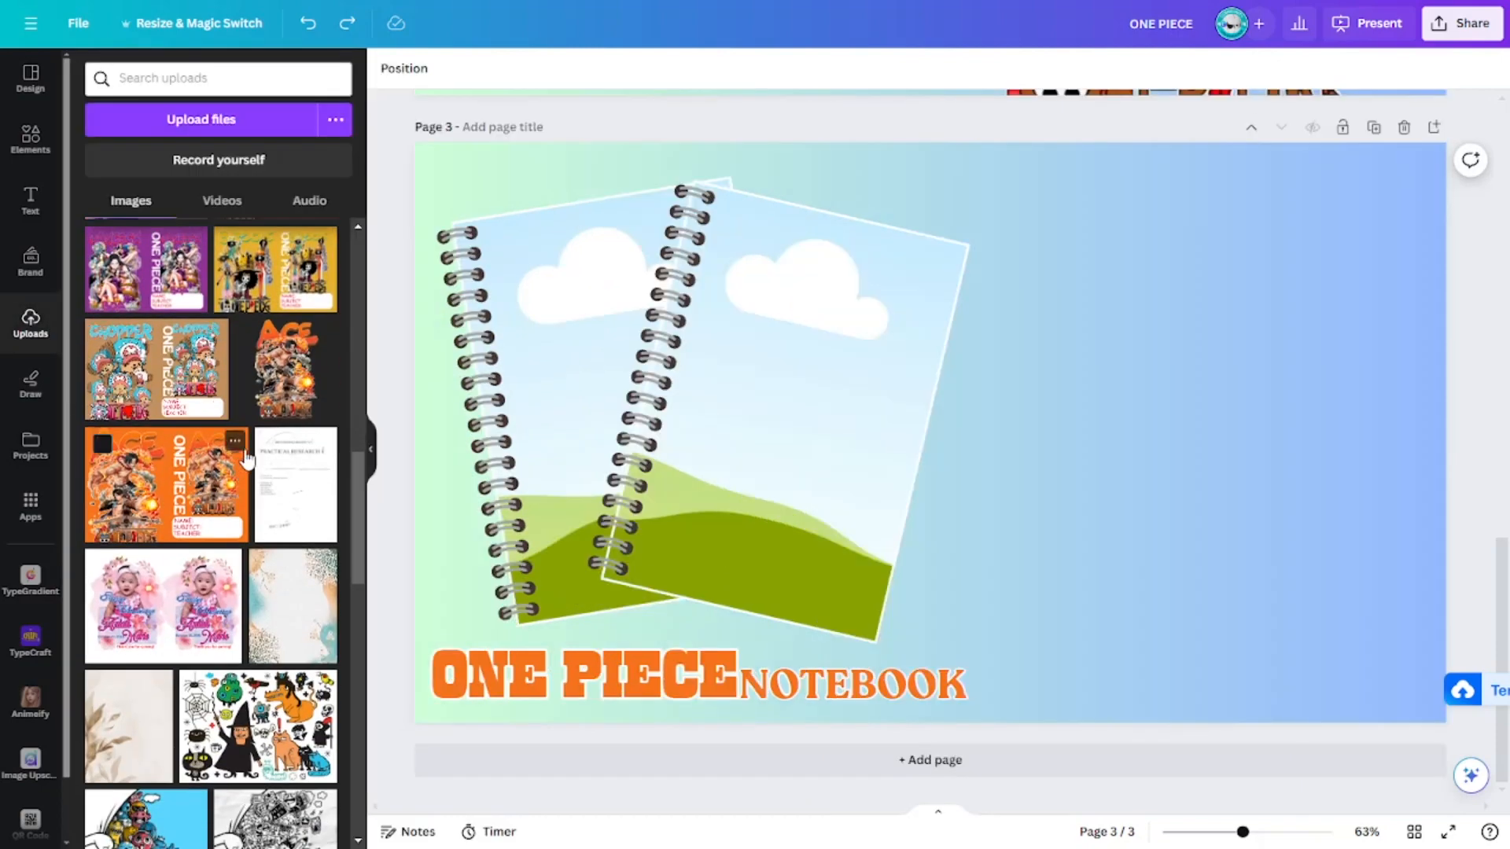
pyautogui.scroll(1, 197, 475)
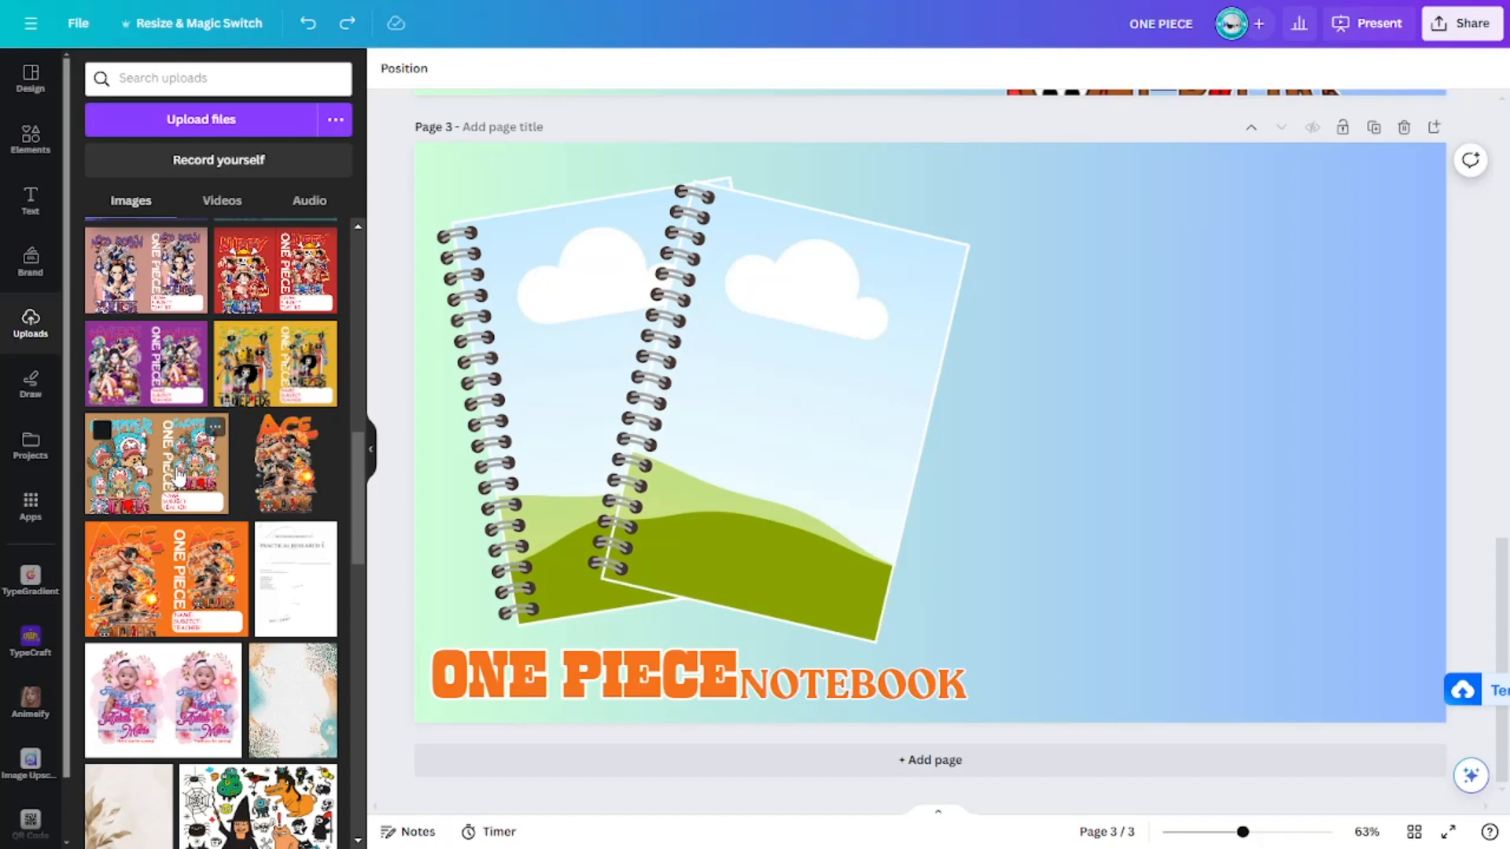
pyautogui.click(180, 478)
pyautogui.moveTo(1038, 515); pyautogui.dragTo(1145, 515)
pyautogui.moveTo(749, 435); pyautogui.dragTo(1031, 462)
pyautogui.click(980, 464)
pyautogui.click(1156, 491)
pyautogui.moveTo(1162, 494); pyautogui.dragTo(837, 490)
pyautogui.click(1078, 487)
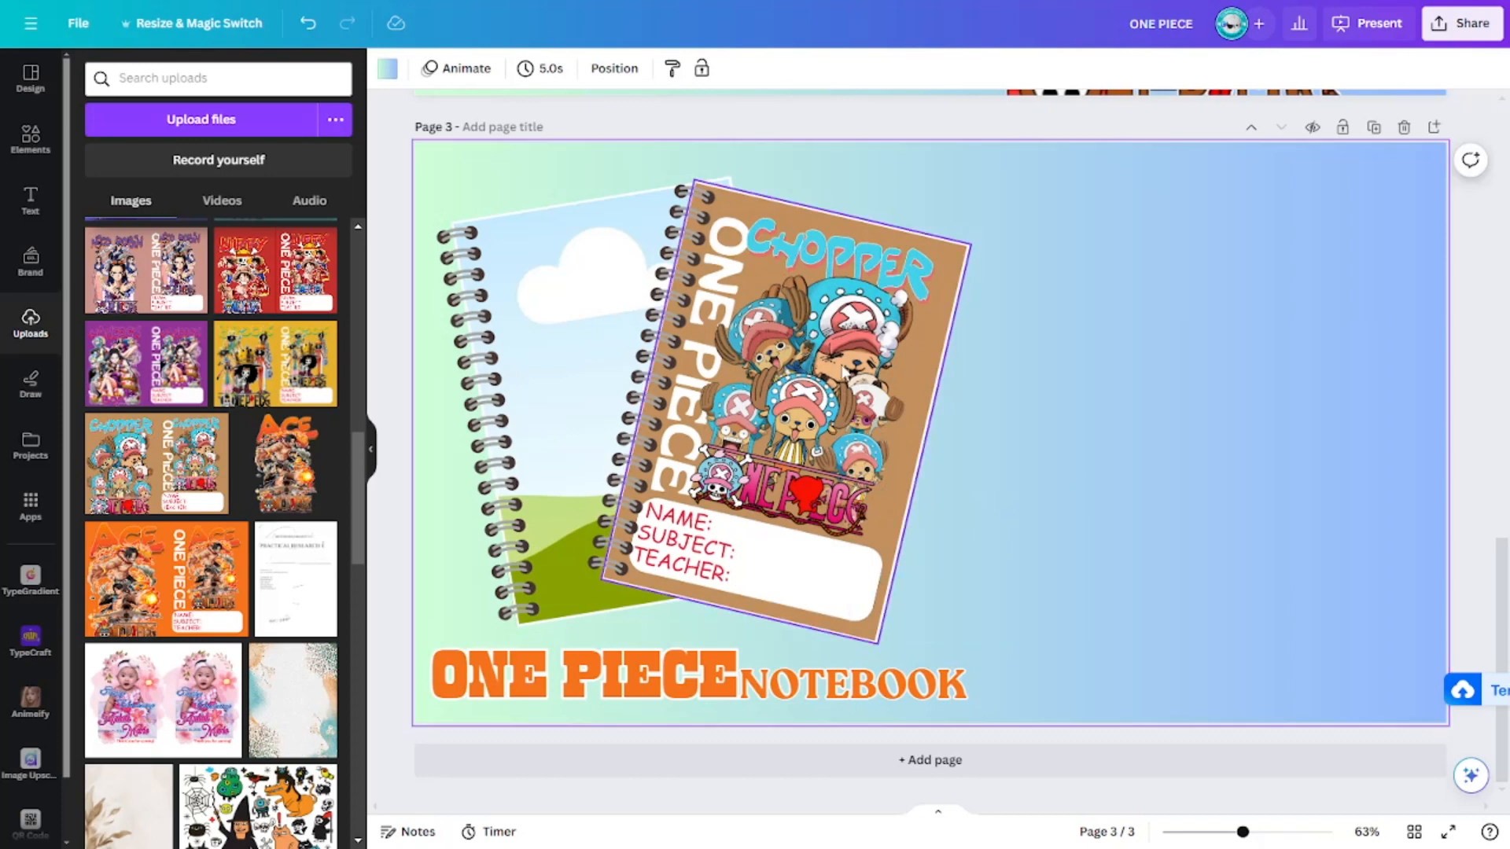
# Add the CHOPPER cover again, crop it to its left half, and fill the rear notebook frame on page 3.
pyautogui.click(126, 487)
pyautogui.moveTo(1209, 437); pyautogui.dragTo(972, 429)
pyautogui.moveTo(813, 460); pyautogui.dragTo(614, 488)
pyautogui.click(1135, 515)
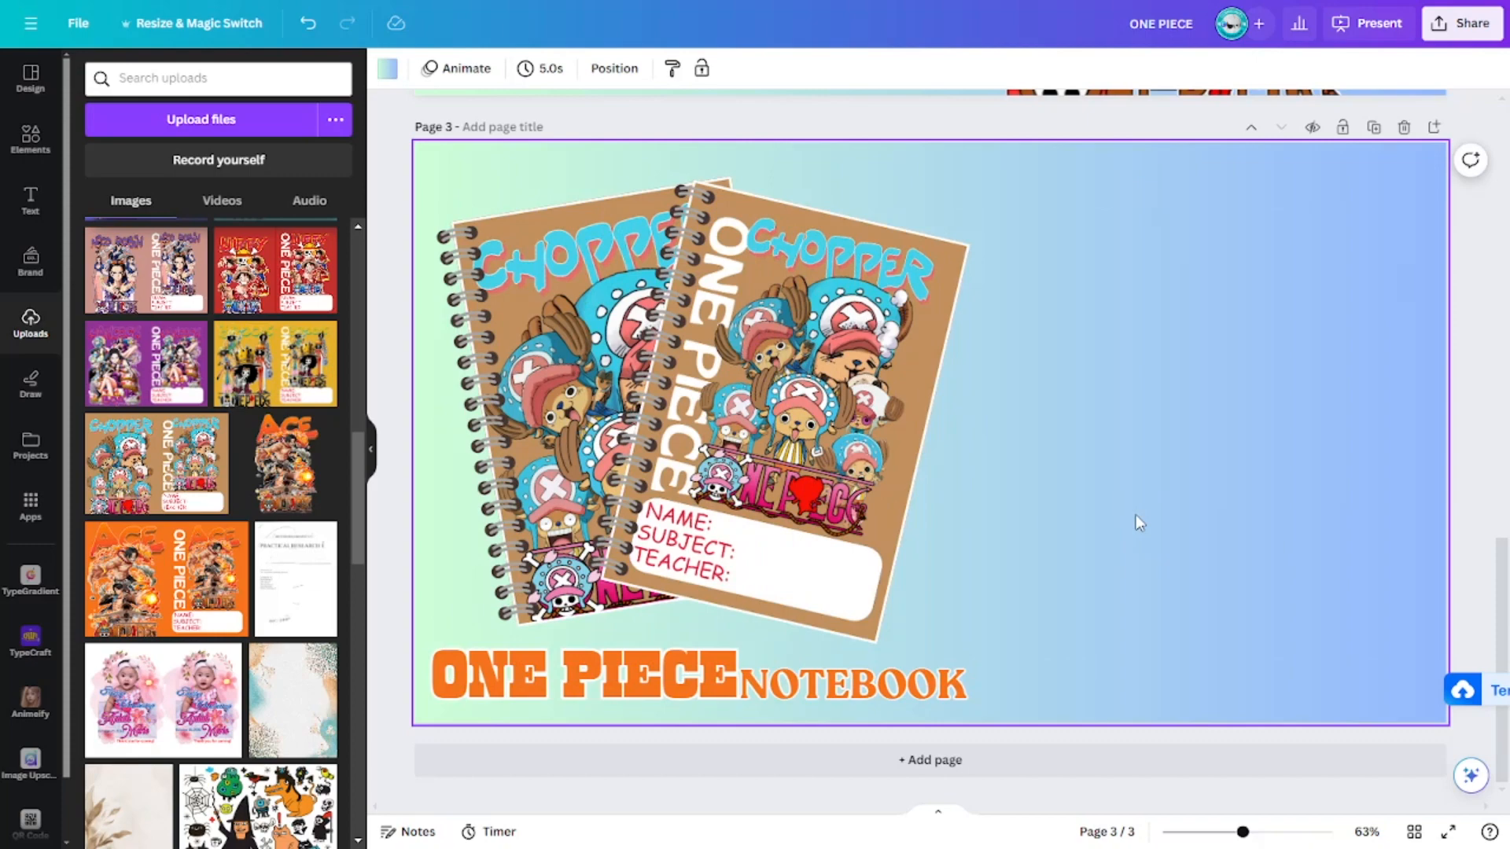
pyautogui.click(857, 494)
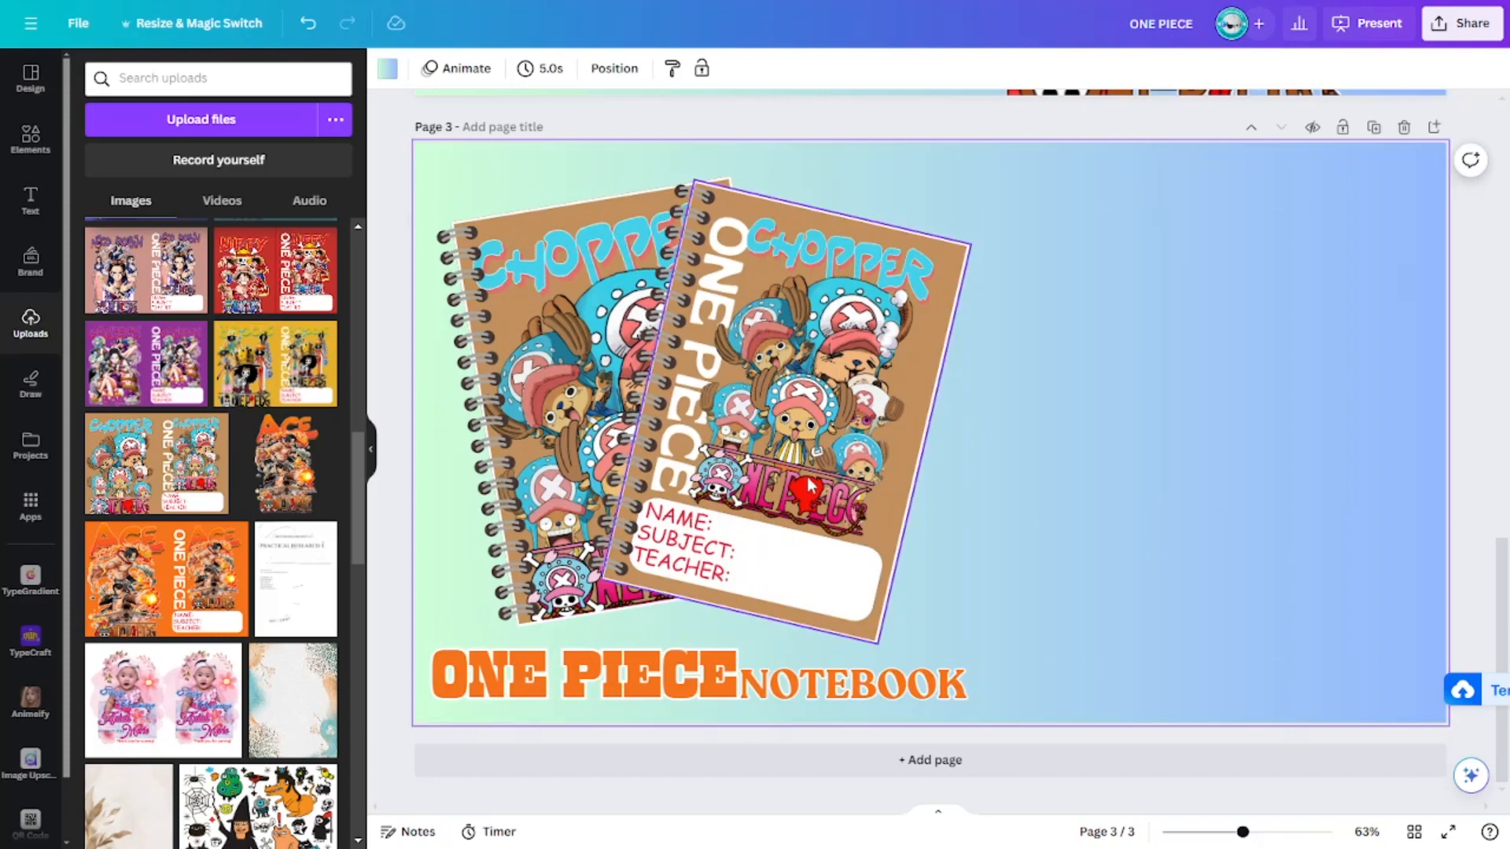
pyautogui.click(1131, 482)
# Add the uploaded CHOPPER character artwork to page 3, enlarge it to about page height, and place it beside the notebooks.
pyautogui.scroll(5, 1449, 391)
pyautogui.scroll(-3, 1467, 438)
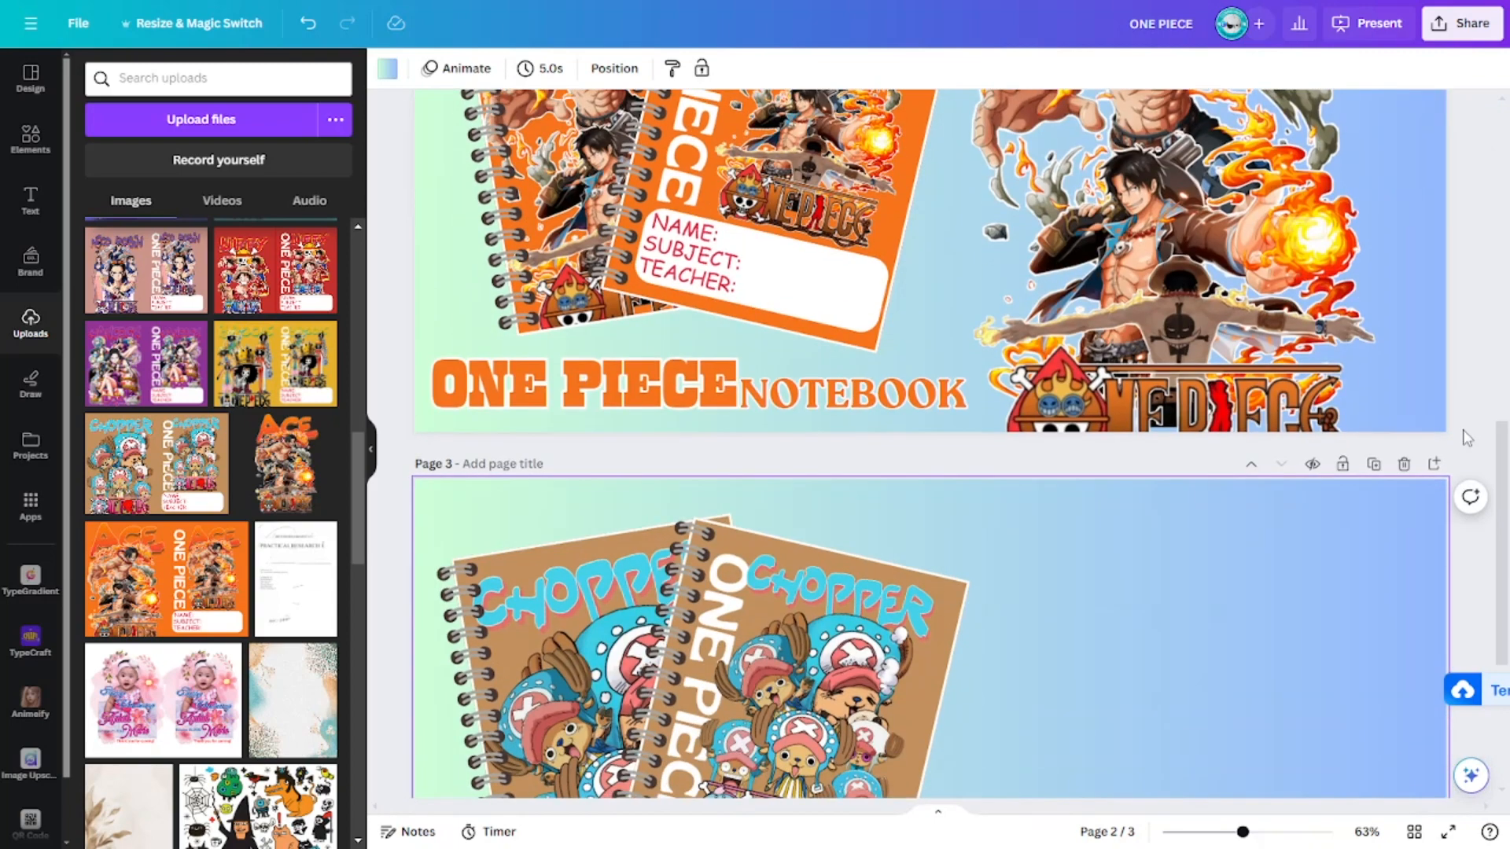
pyautogui.scroll(-4, 1464, 438)
pyautogui.click(1473, 477)
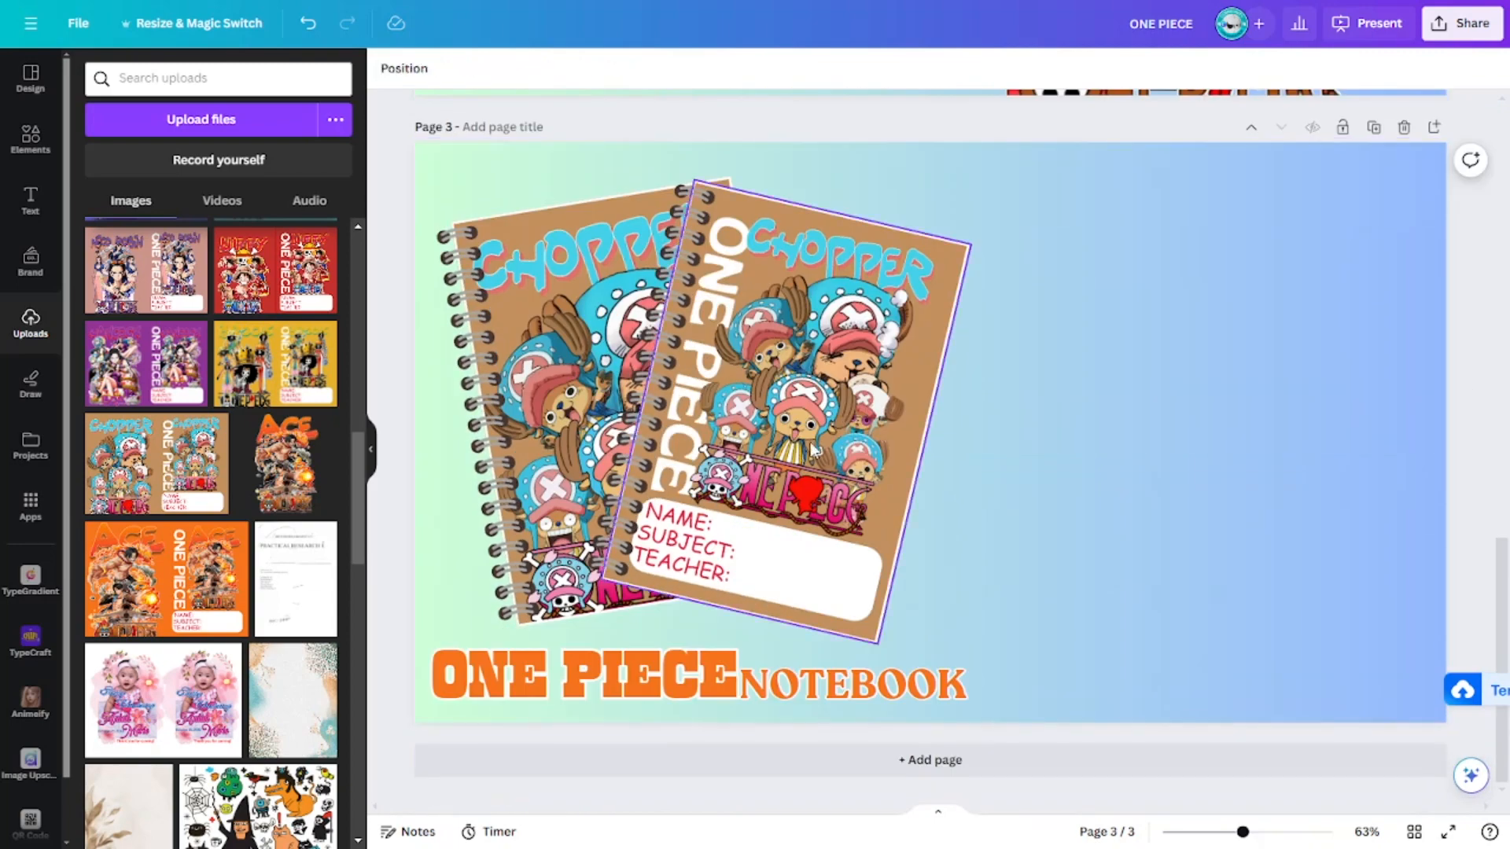
pyautogui.scroll(1, 236, 623)
pyautogui.scroll(10, 237, 623)
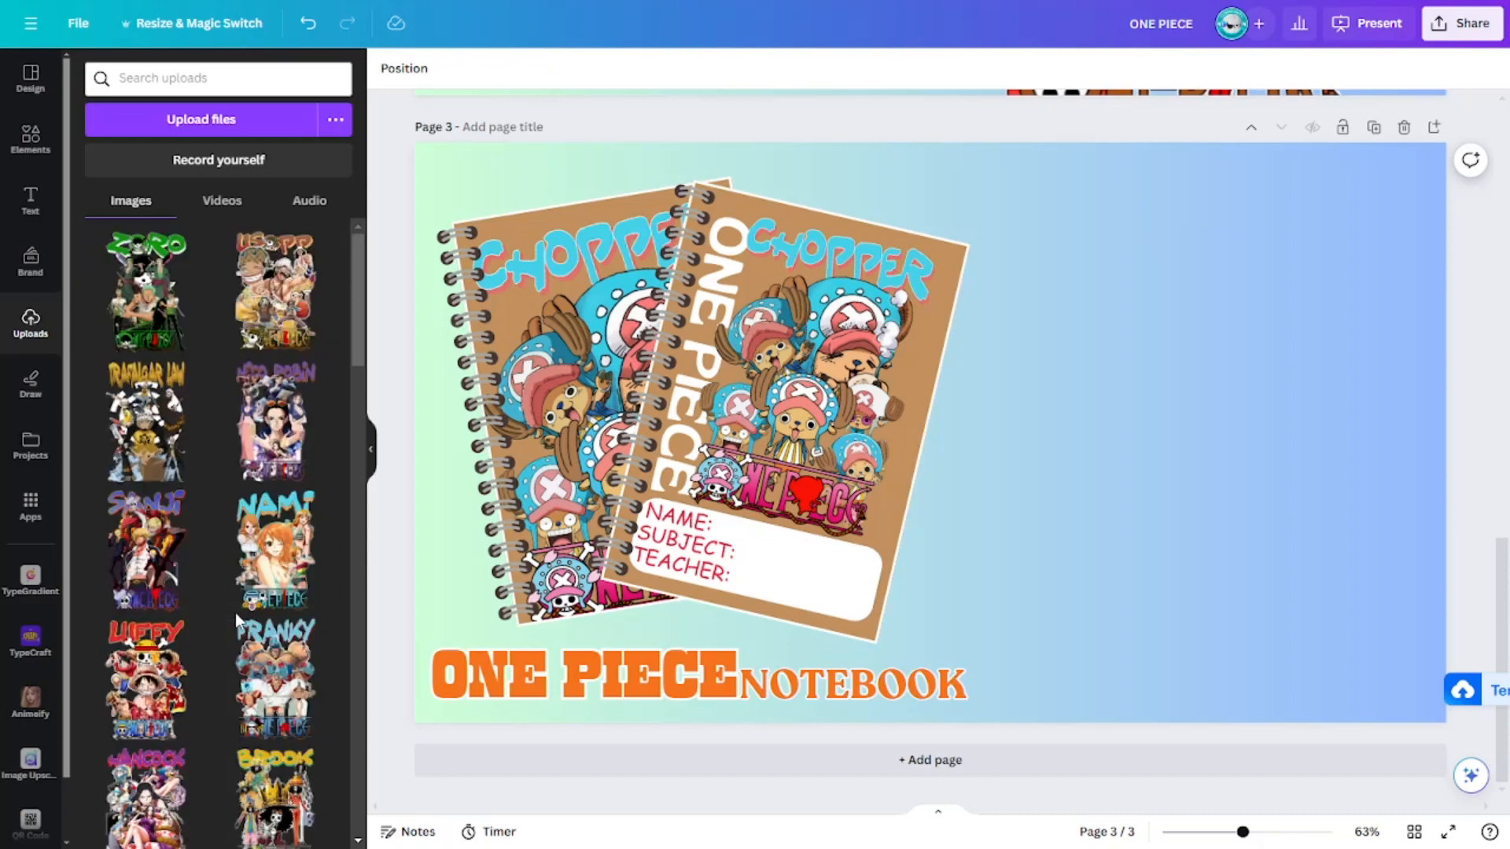
pyautogui.scroll(-2, 234, 612)
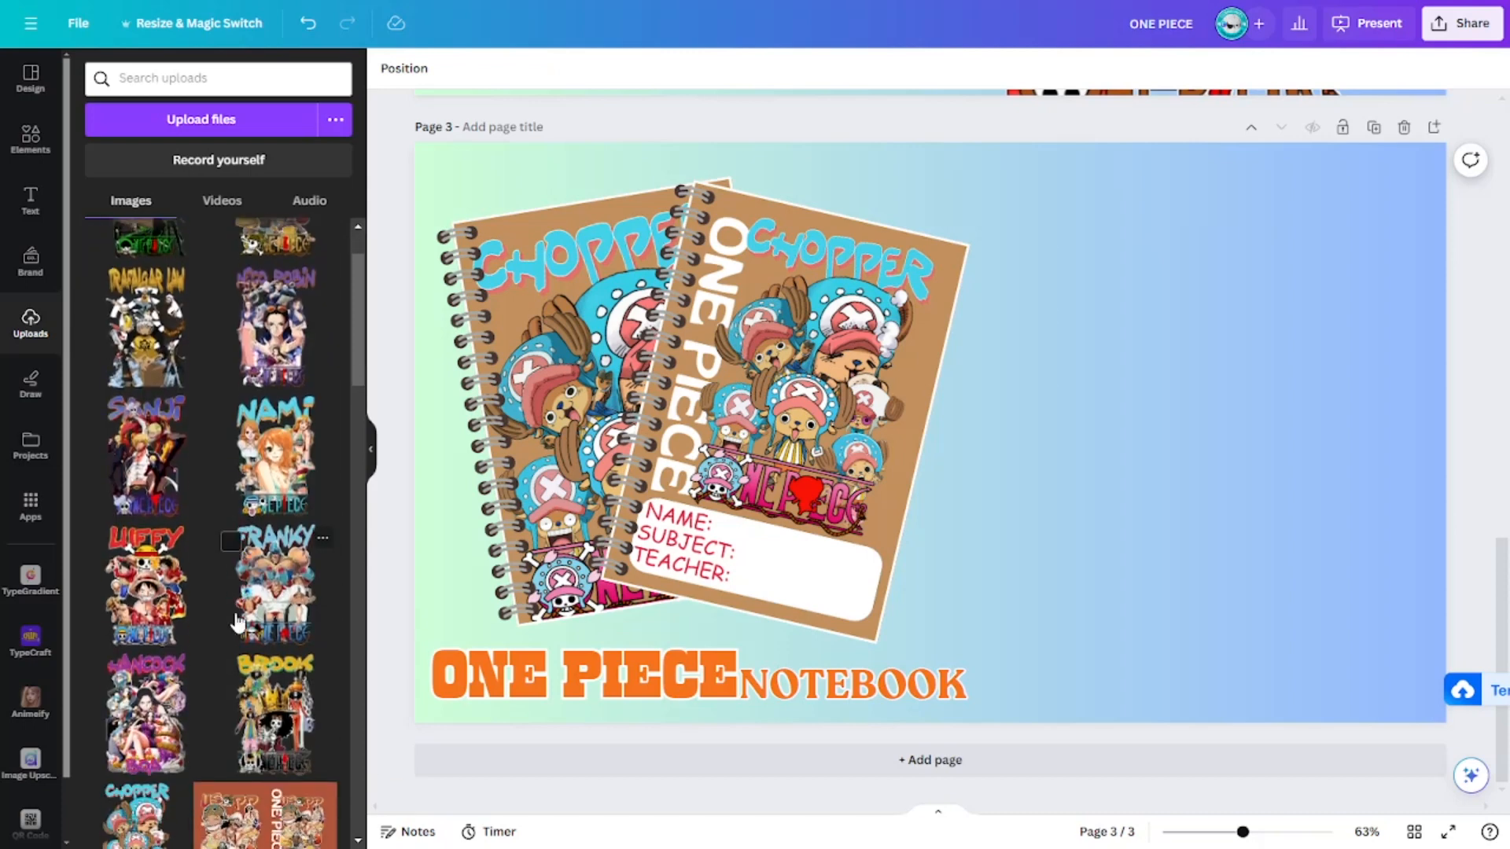
pyautogui.scroll(-4, 238, 621)
pyautogui.click(136, 640)
pyautogui.moveTo(1013, 452); pyautogui.dragTo(1238, 383)
pyautogui.moveTo(1370, 591); pyautogui.dragTo(1479, 743)
pyautogui.moveTo(1354, 653); pyautogui.dragTo(1295, 641)
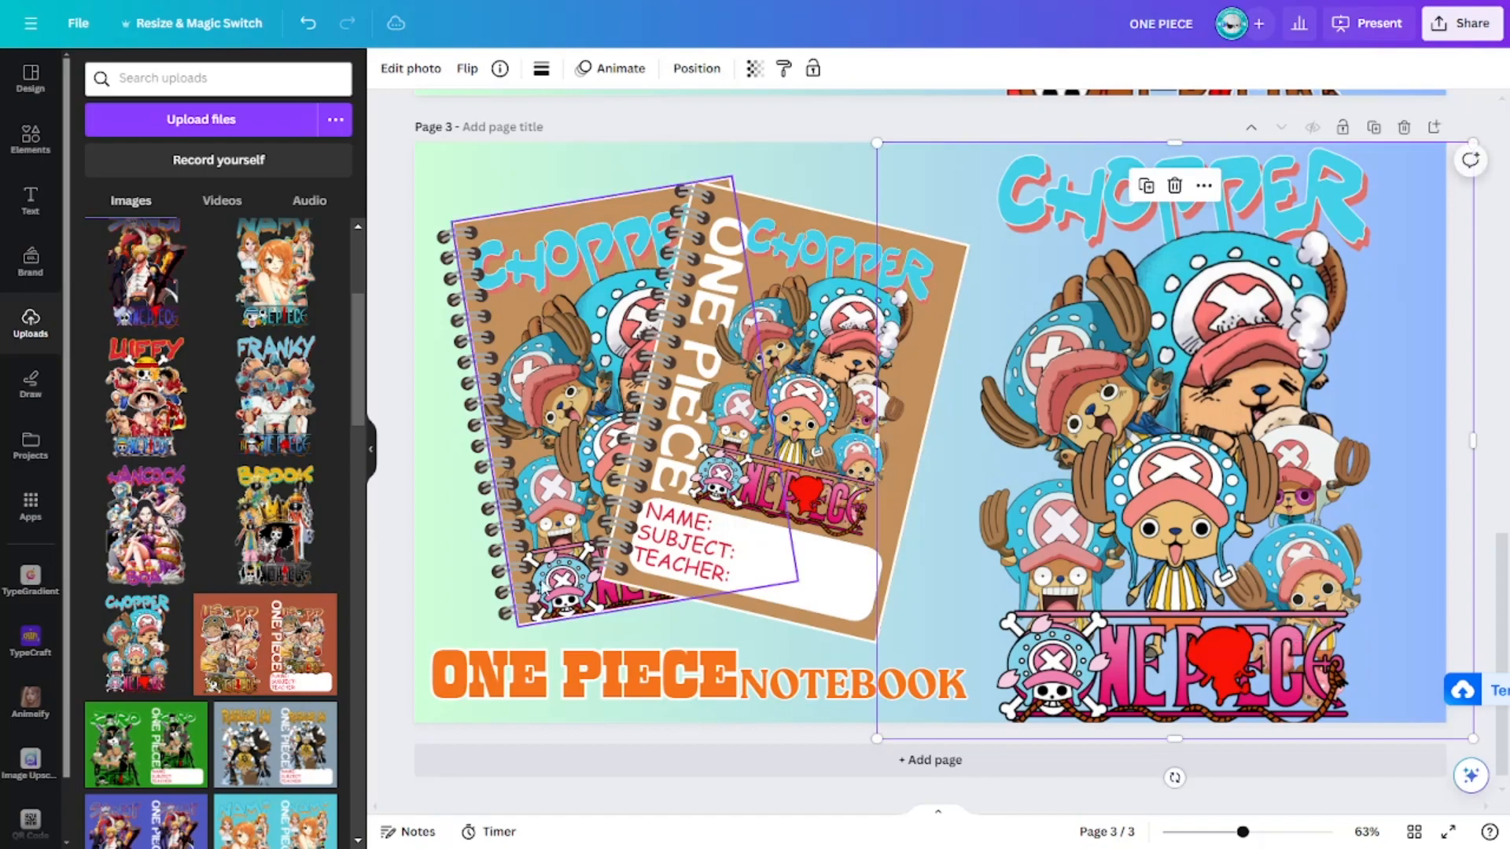
pyautogui.click(380, 545)
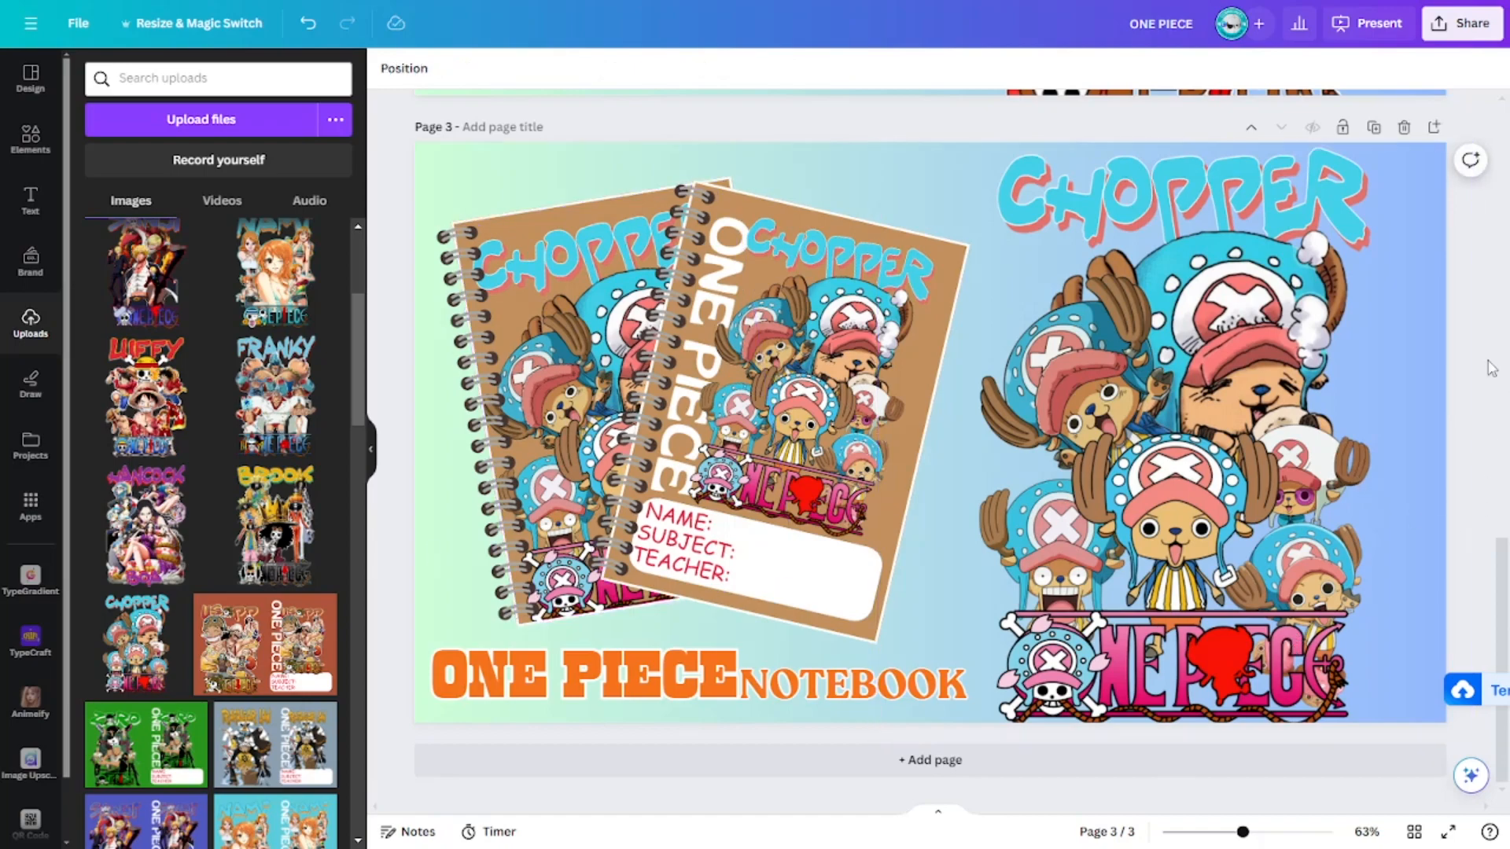
# Duplicate page 3 and delete the large CHOPPER artwork from the copy.
pyautogui.scroll(15, 1492, 369)
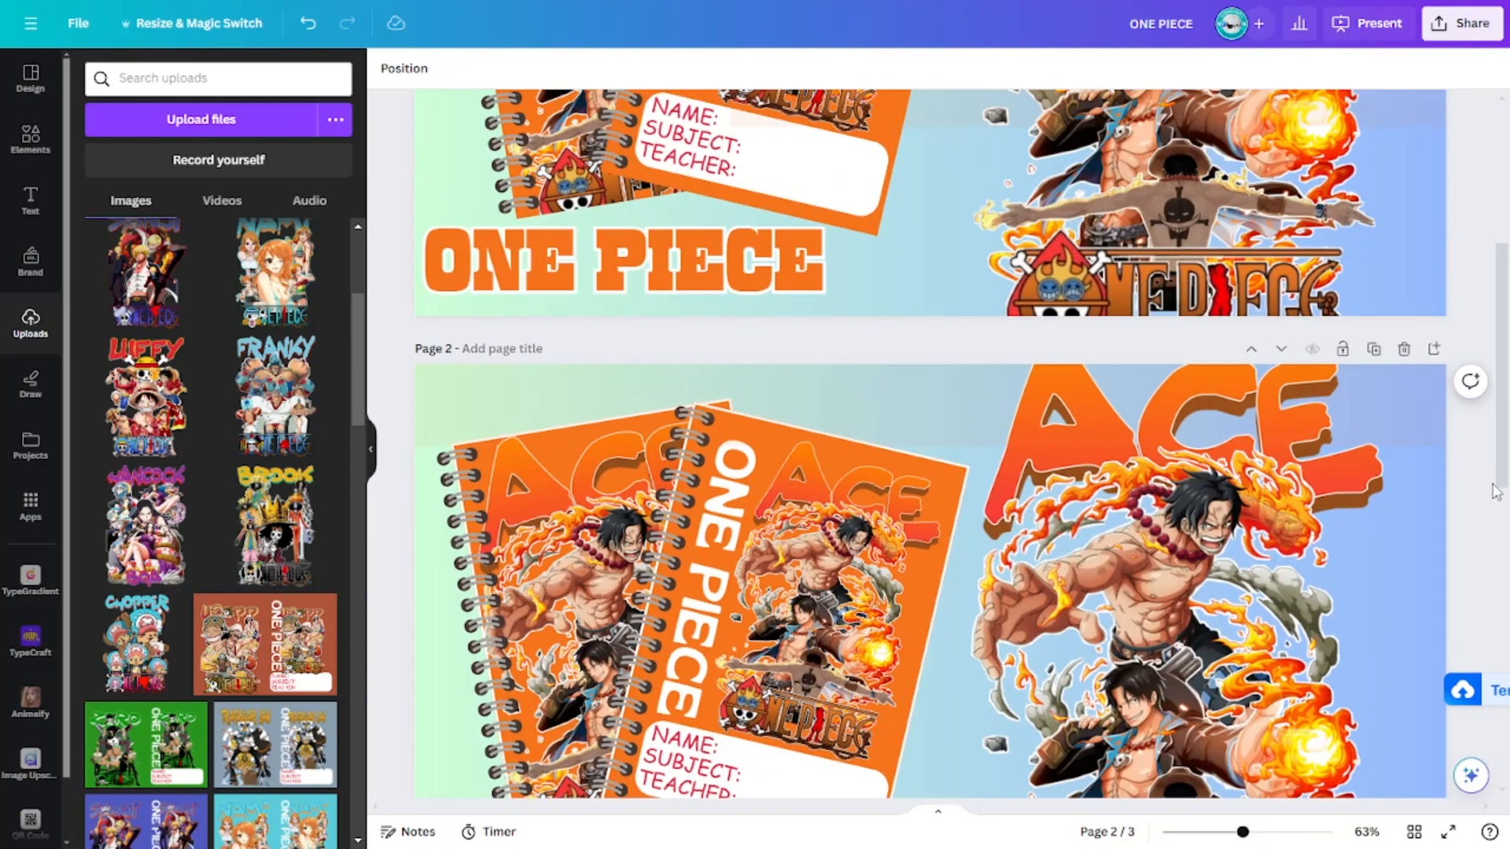
pyautogui.scroll(-15, 1495, 492)
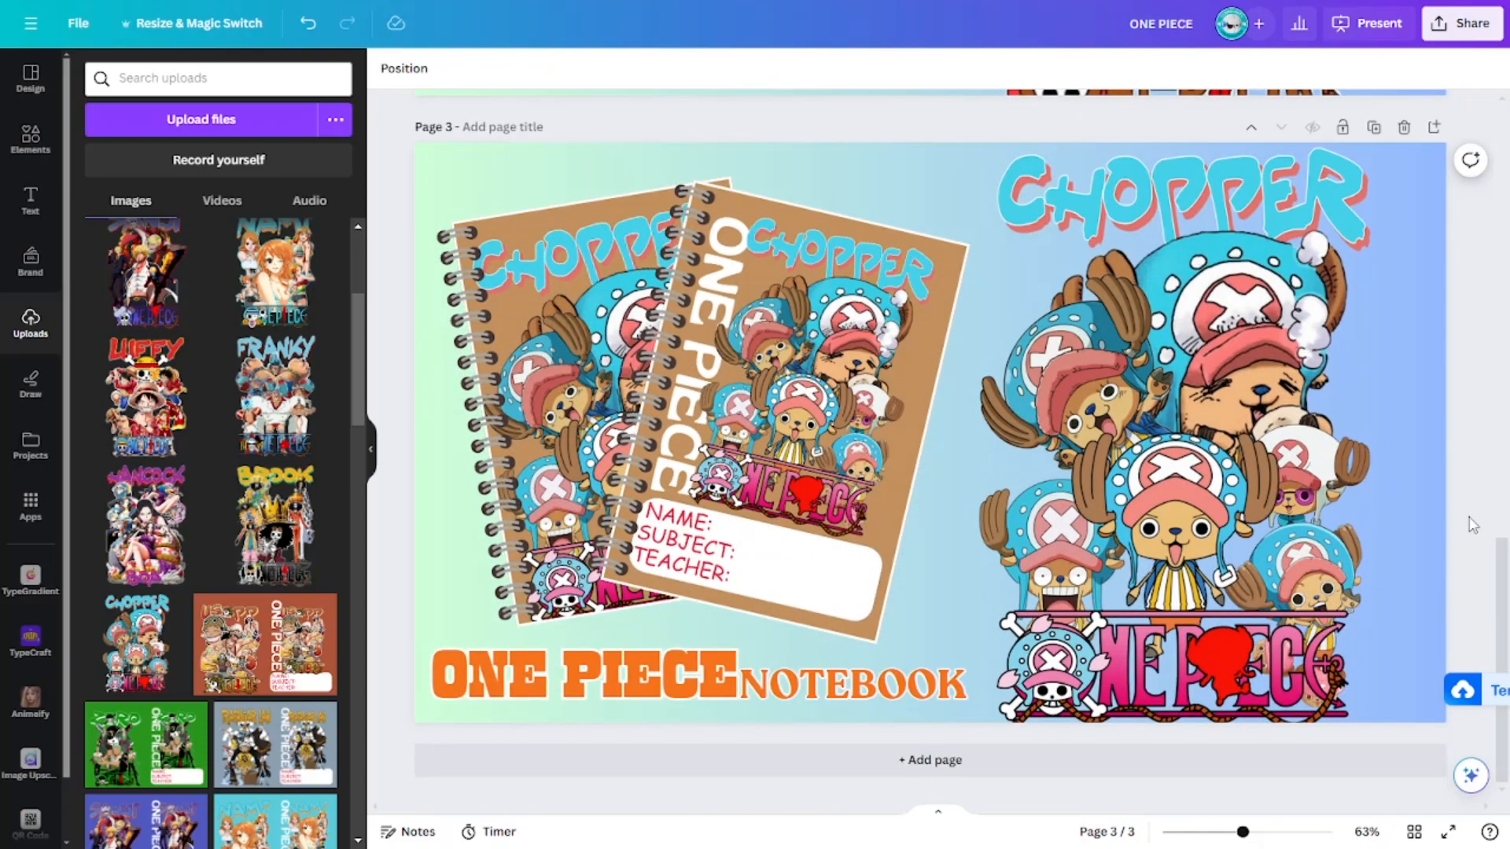
pyautogui.click(1373, 127)
pyautogui.click(1170, 407)
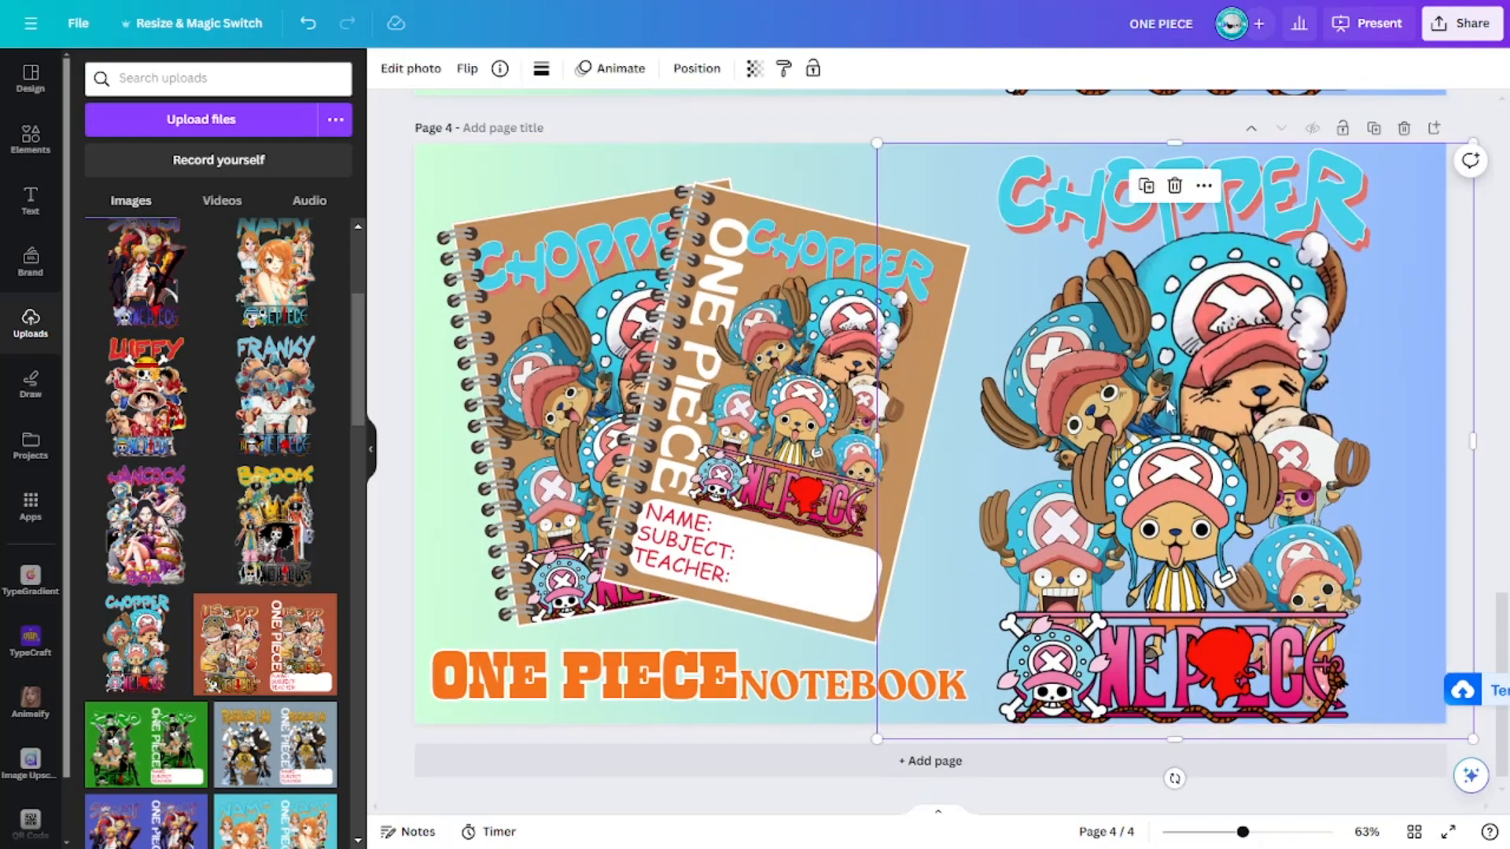
pyautogui.press('Delete')
# Remove the CHOPPER images from both notebook frames on page 4, keeping the empty frames.
pyautogui.click(814, 362)
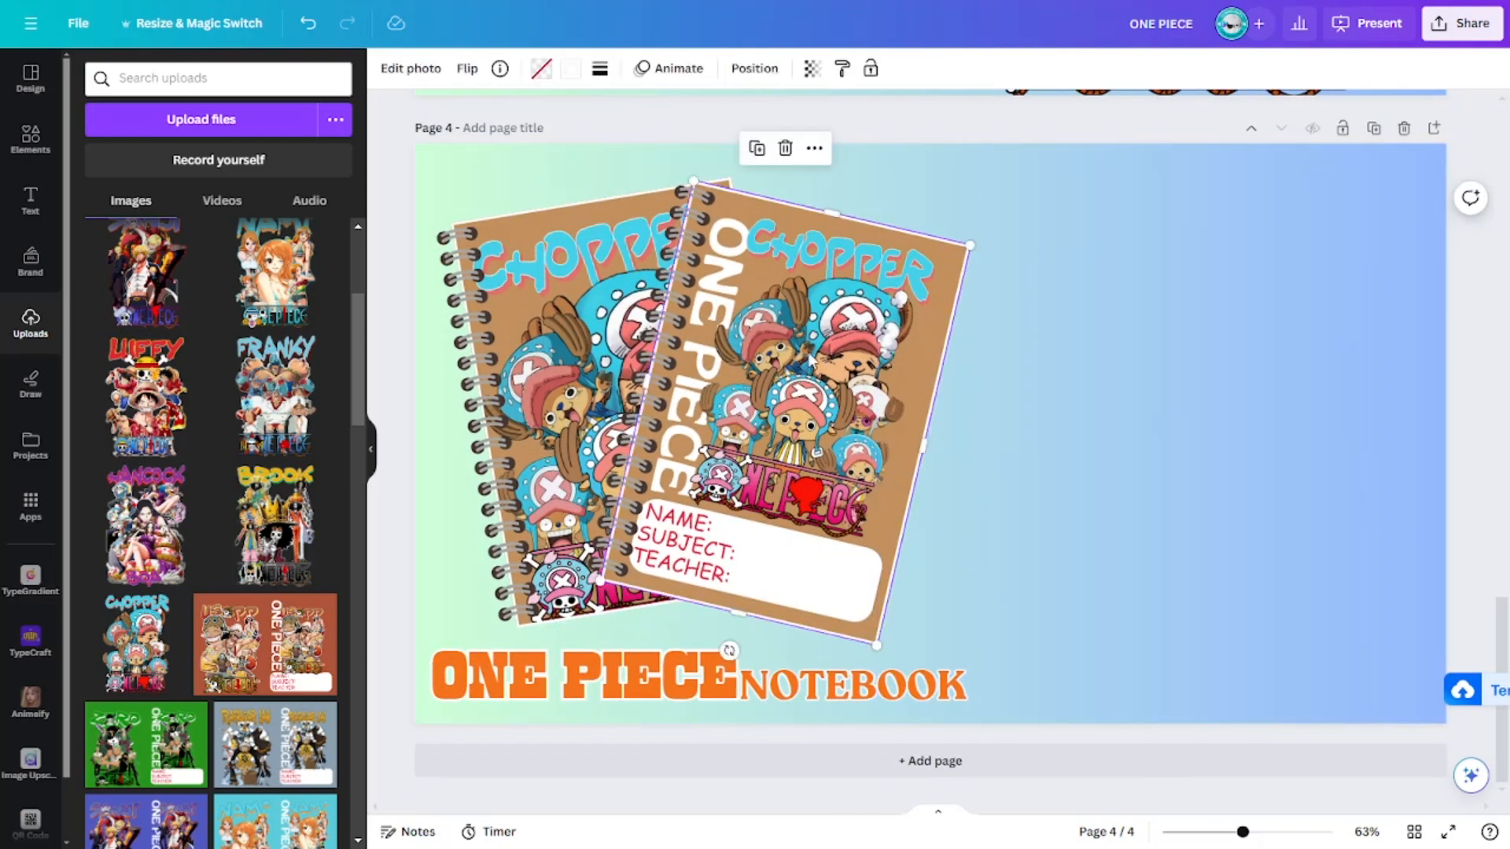
pyautogui.click(785, 149)
pyautogui.click(795, 192)
pyautogui.click(653, 236)
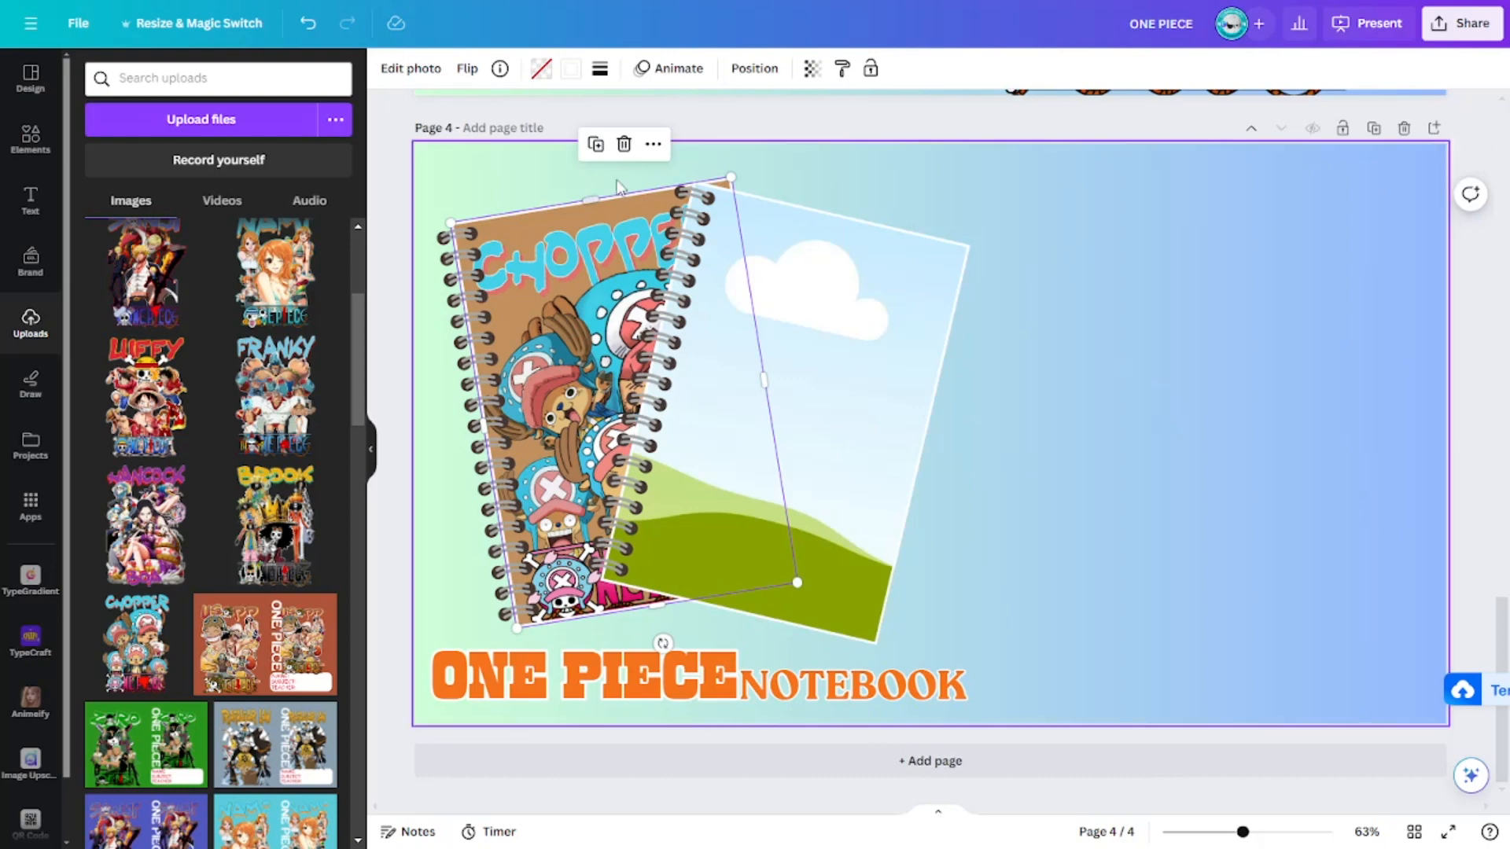
pyautogui.click(624, 145)
pyautogui.click(632, 189)
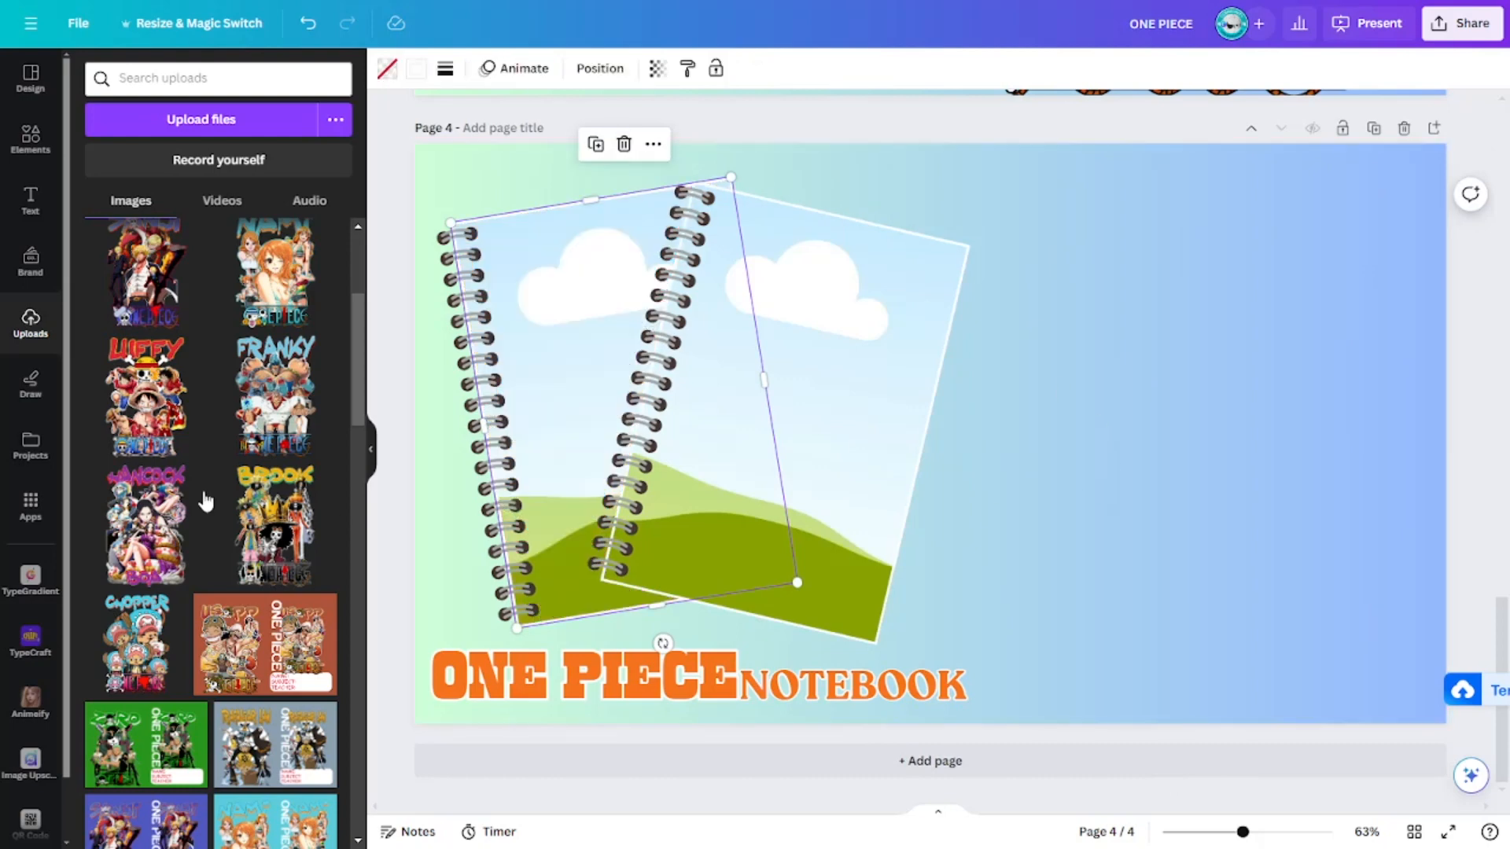
# Add the yellow BROOK cover to page 4, crop it to its right half, and fill the front notebook frame with it.
pyautogui.scroll(-10, 193, 608)
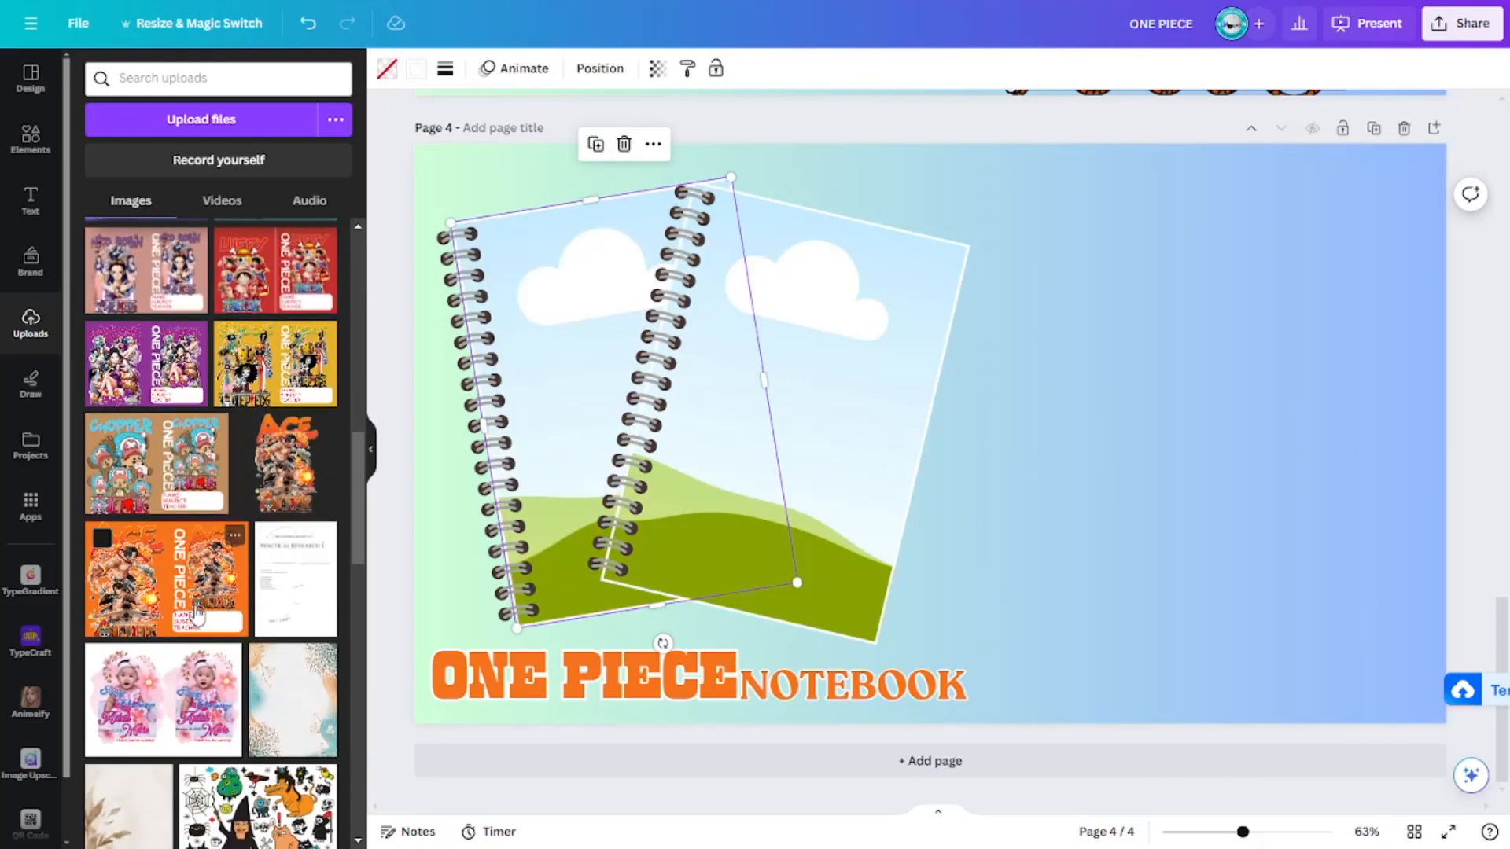
pyautogui.click(276, 370)
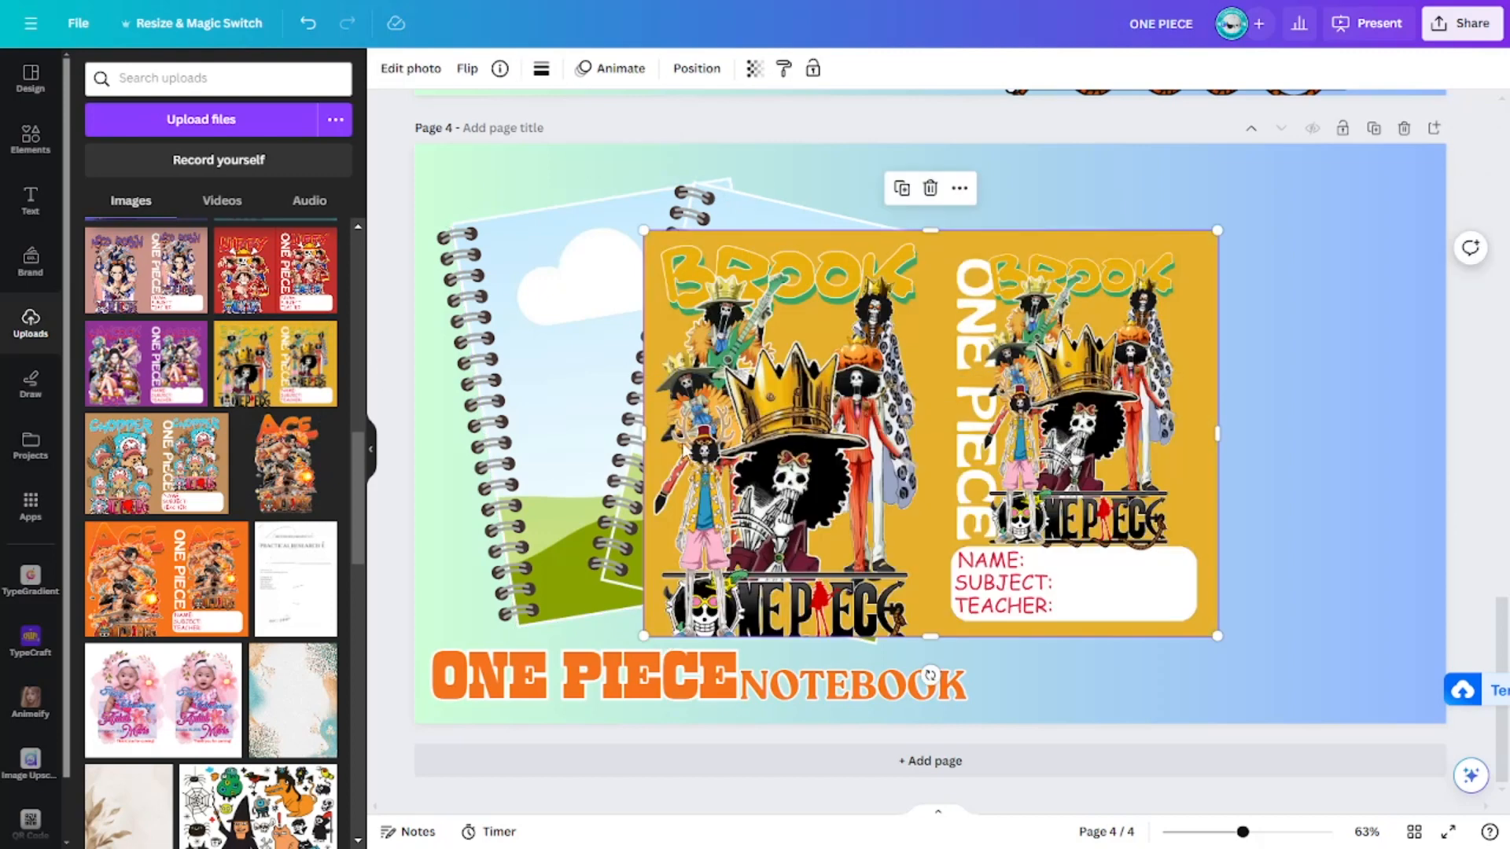
pyautogui.moveTo(644, 433); pyautogui.dragTo(933, 468)
pyautogui.moveTo(1078, 481); pyautogui.dragTo(845, 462)
pyautogui.click(1058, 514)
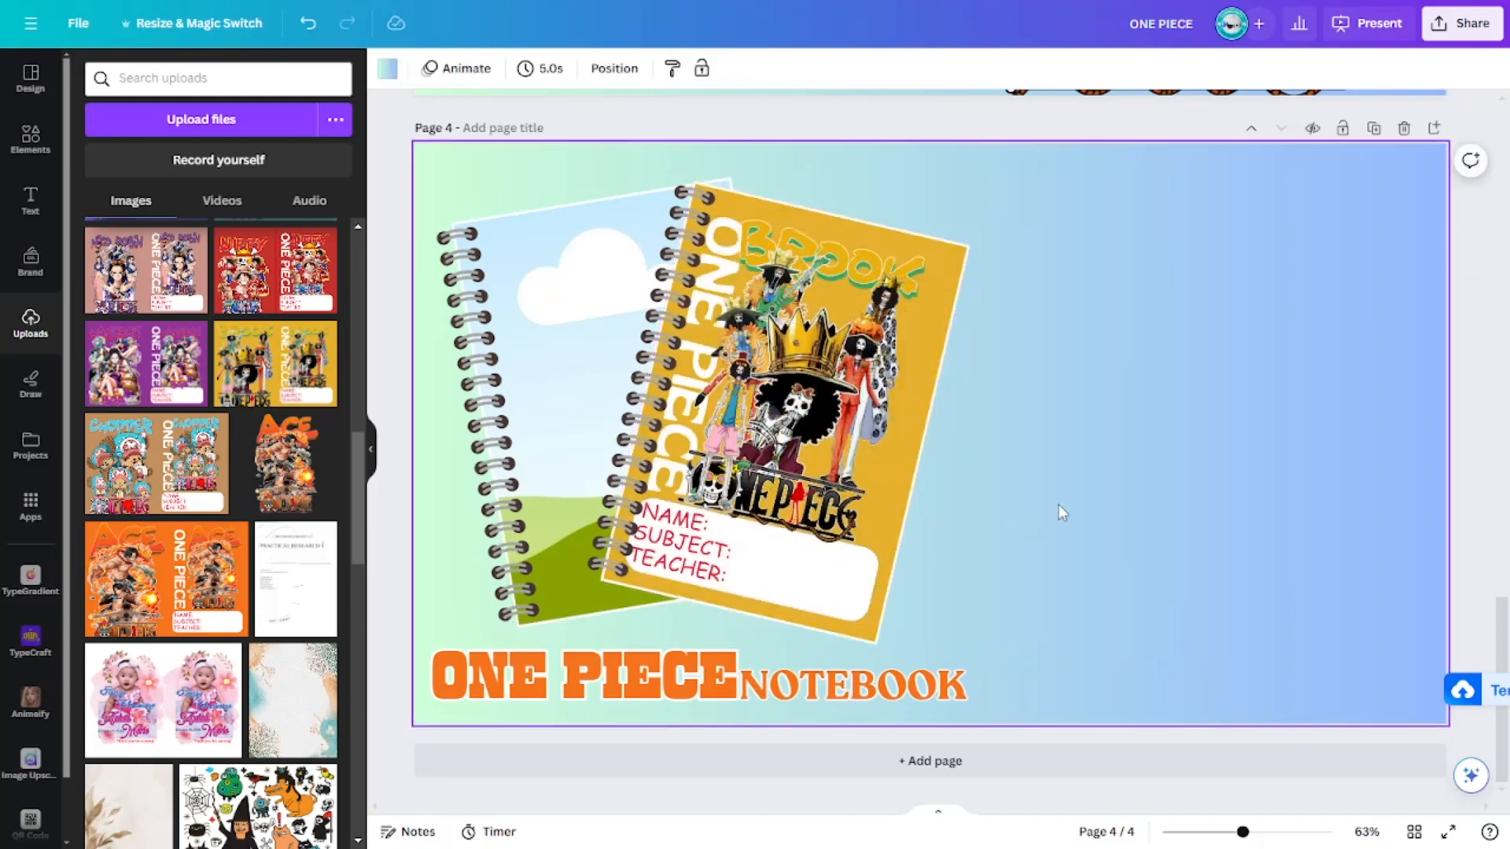
# Add the BROOK cover again, crop it to its left half, and fill the rear notebook frame on page 4.
pyautogui.click(254, 386)
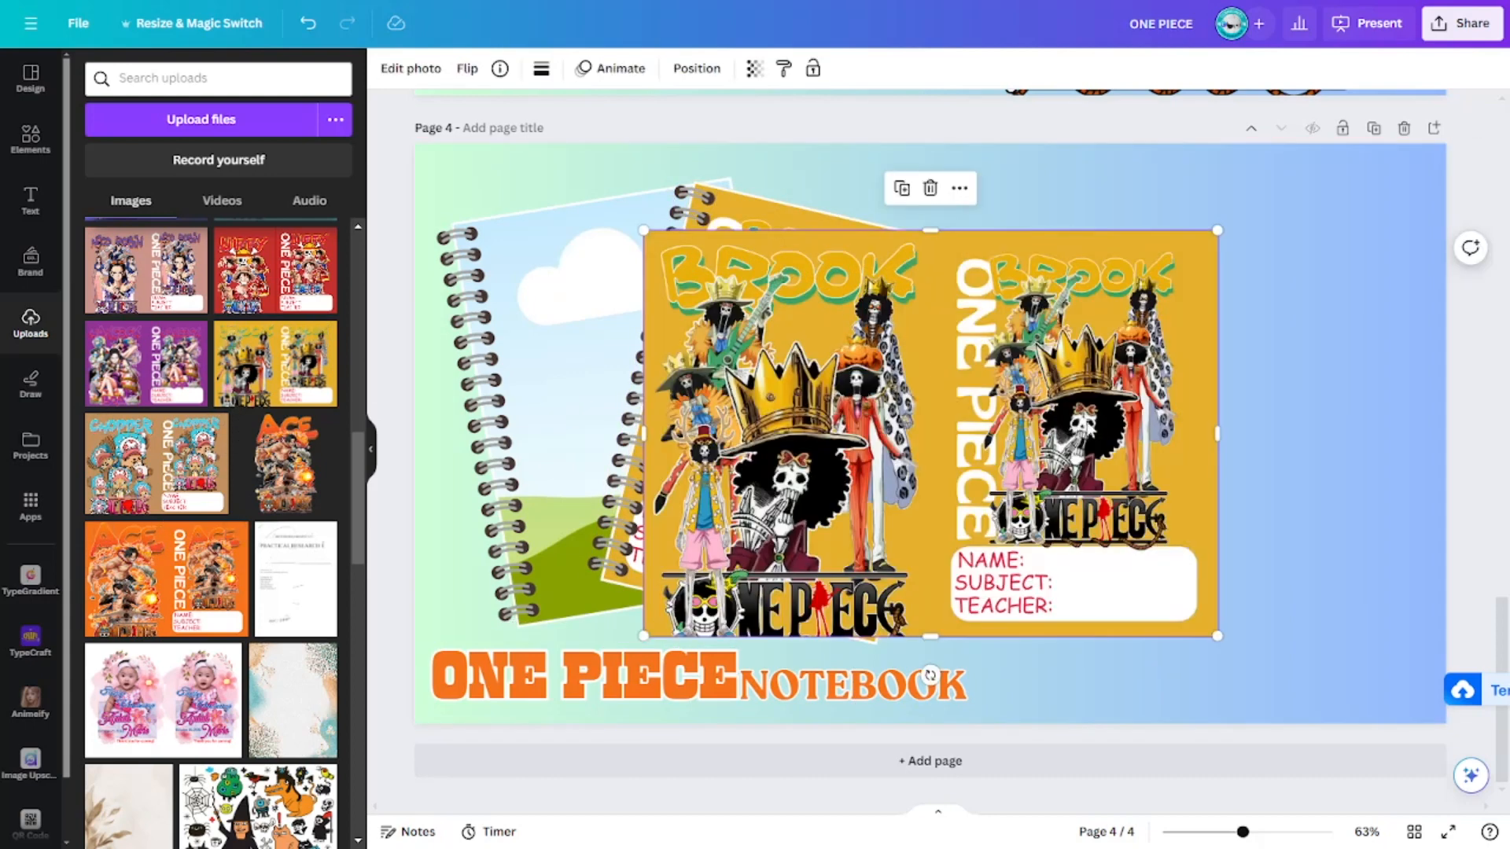
pyautogui.moveTo(1223, 433); pyautogui.dragTo(937, 433)
pyautogui.moveTo(780, 488); pyautogui.dragTo(588, 435)
pyautogui.click(1154, 506)
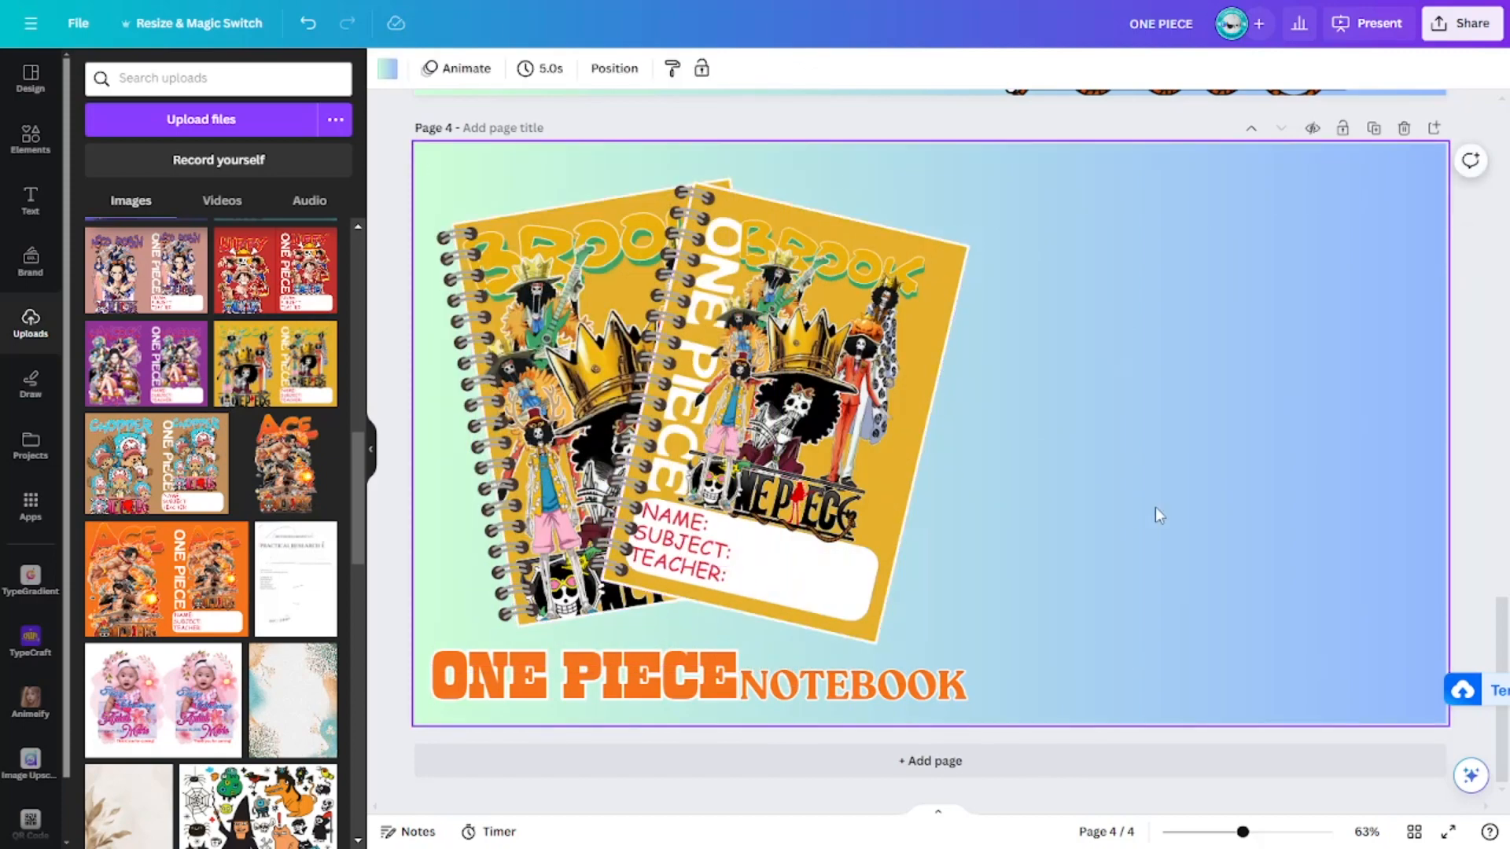
# Add the uploaded BROOK character artwork to page 4, enlarge it to about page height, and place it beside the notebooks.
pyautogui.scroll(10, 252, 621)
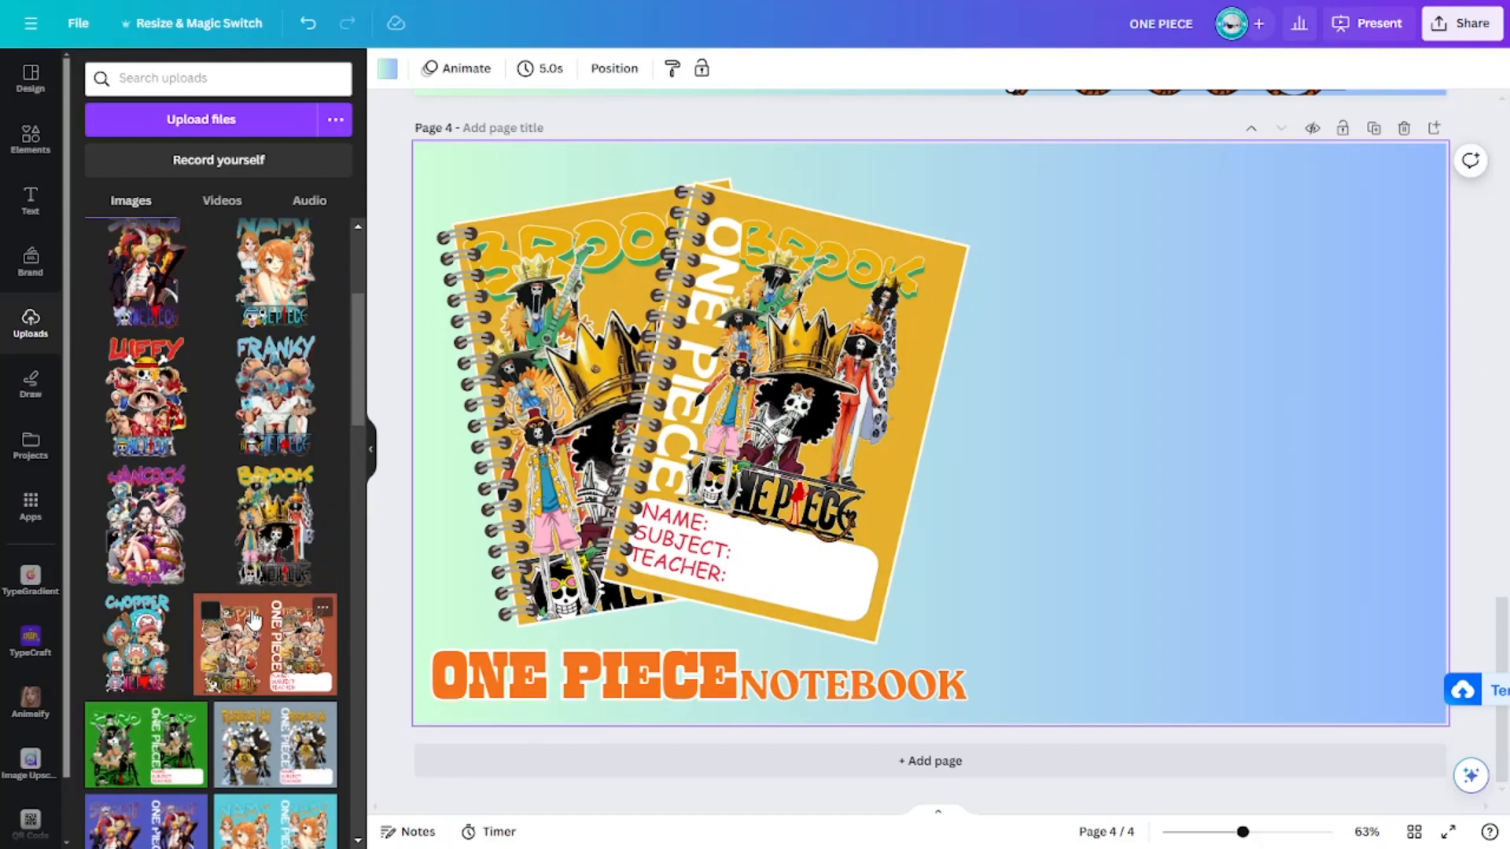
pyautogui.click(283, 550)
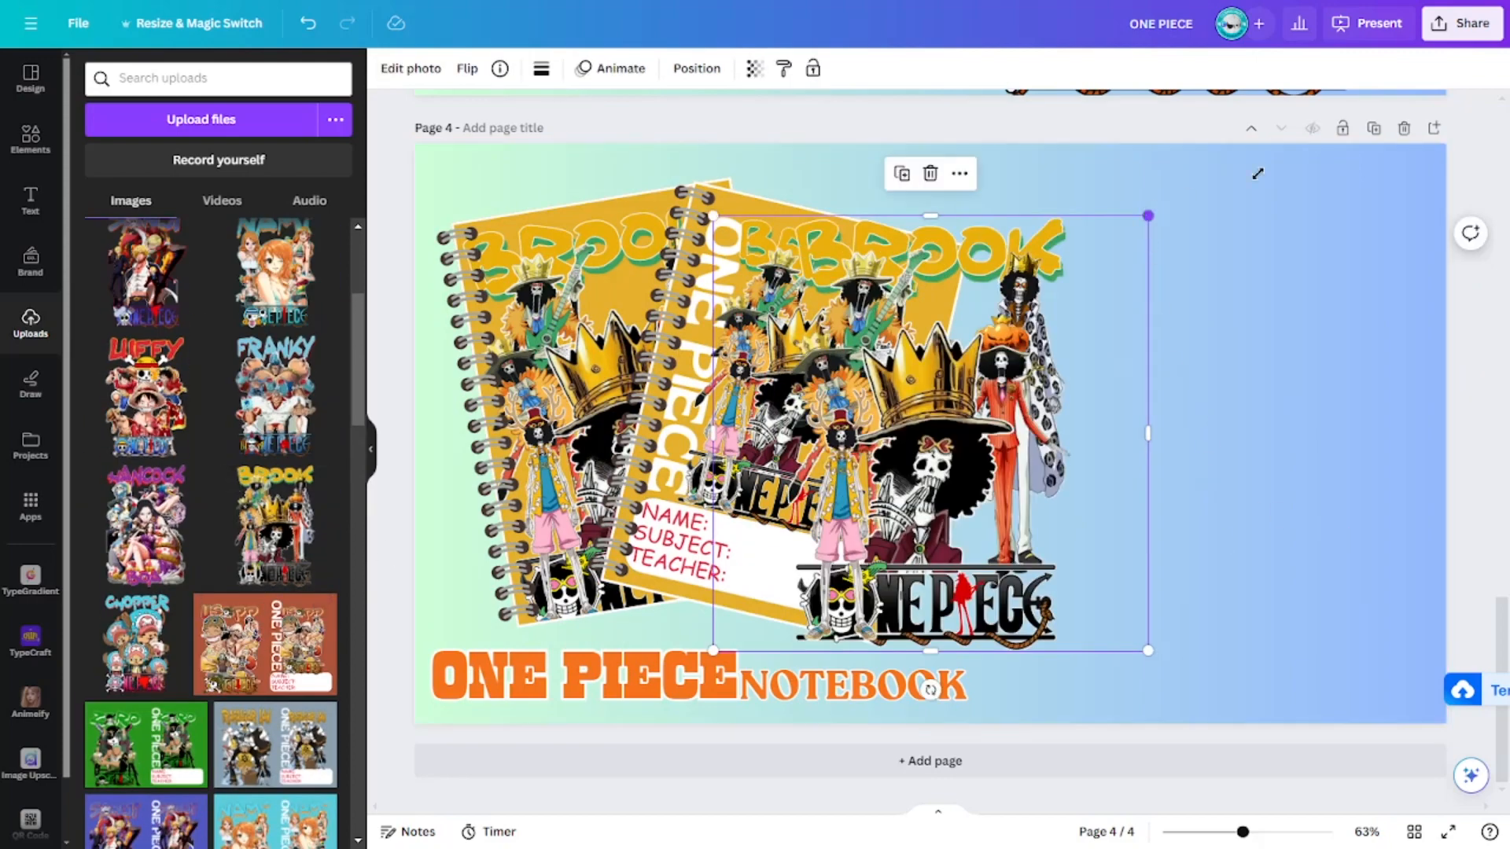
pyautogui.moveTo(1258, 174); pyautogui.dragTo(1400, 134)
pyautogui.moveTo(1101, 381); pyautogui.dragTo(1288, 485)
pyautogui.click(394, 595)
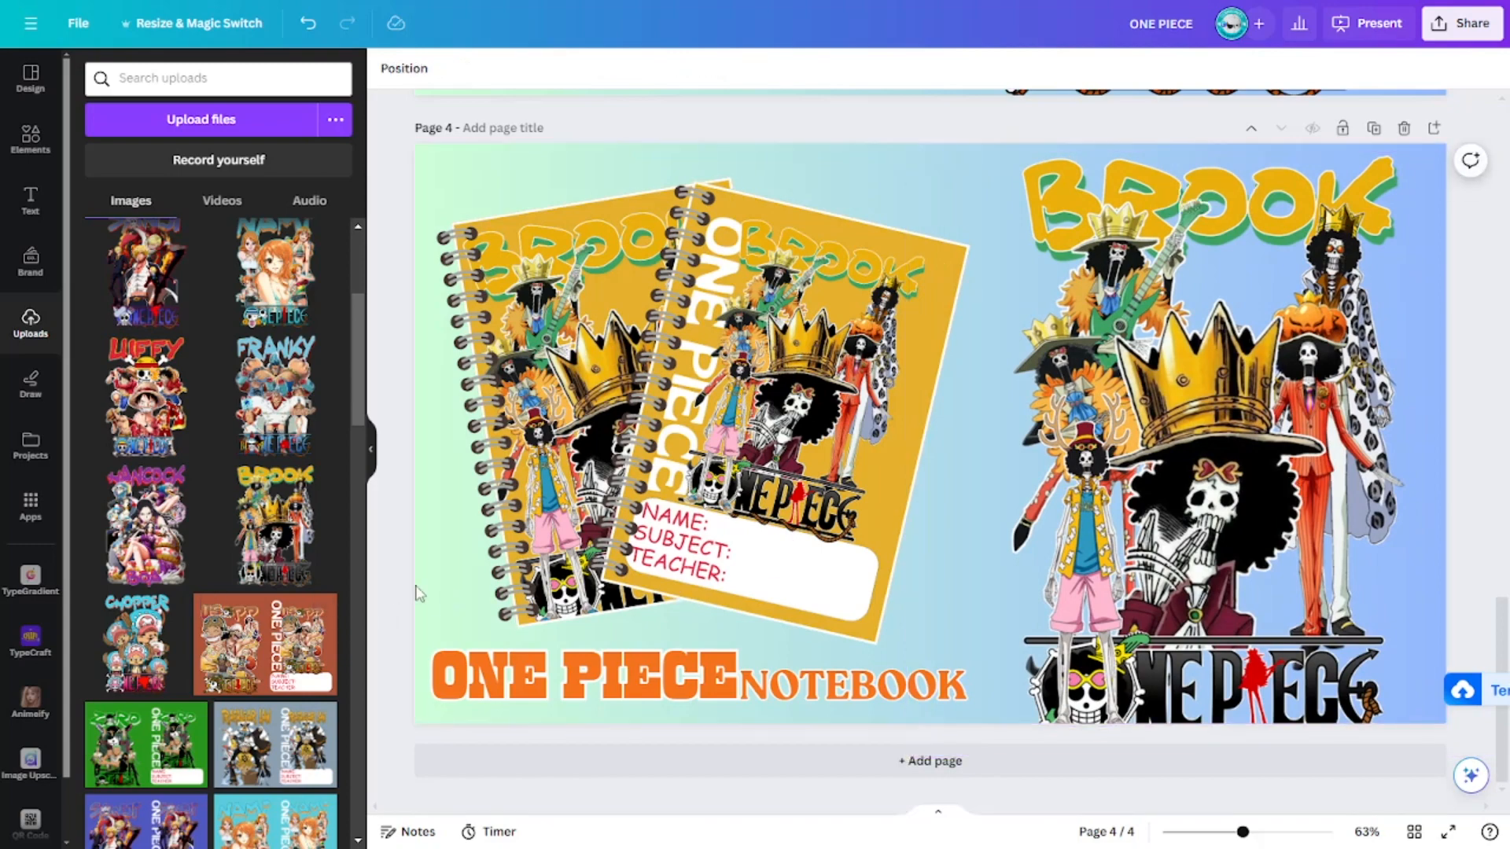
# Nudge the BROOK artwork on page 4 slightly closer to the notebooks and compare its placement with page 3.
pyautogui.moveTo(1312, 500); pyautogui.dragTo(1298, 501)
pyautogui.click(1484, 502)
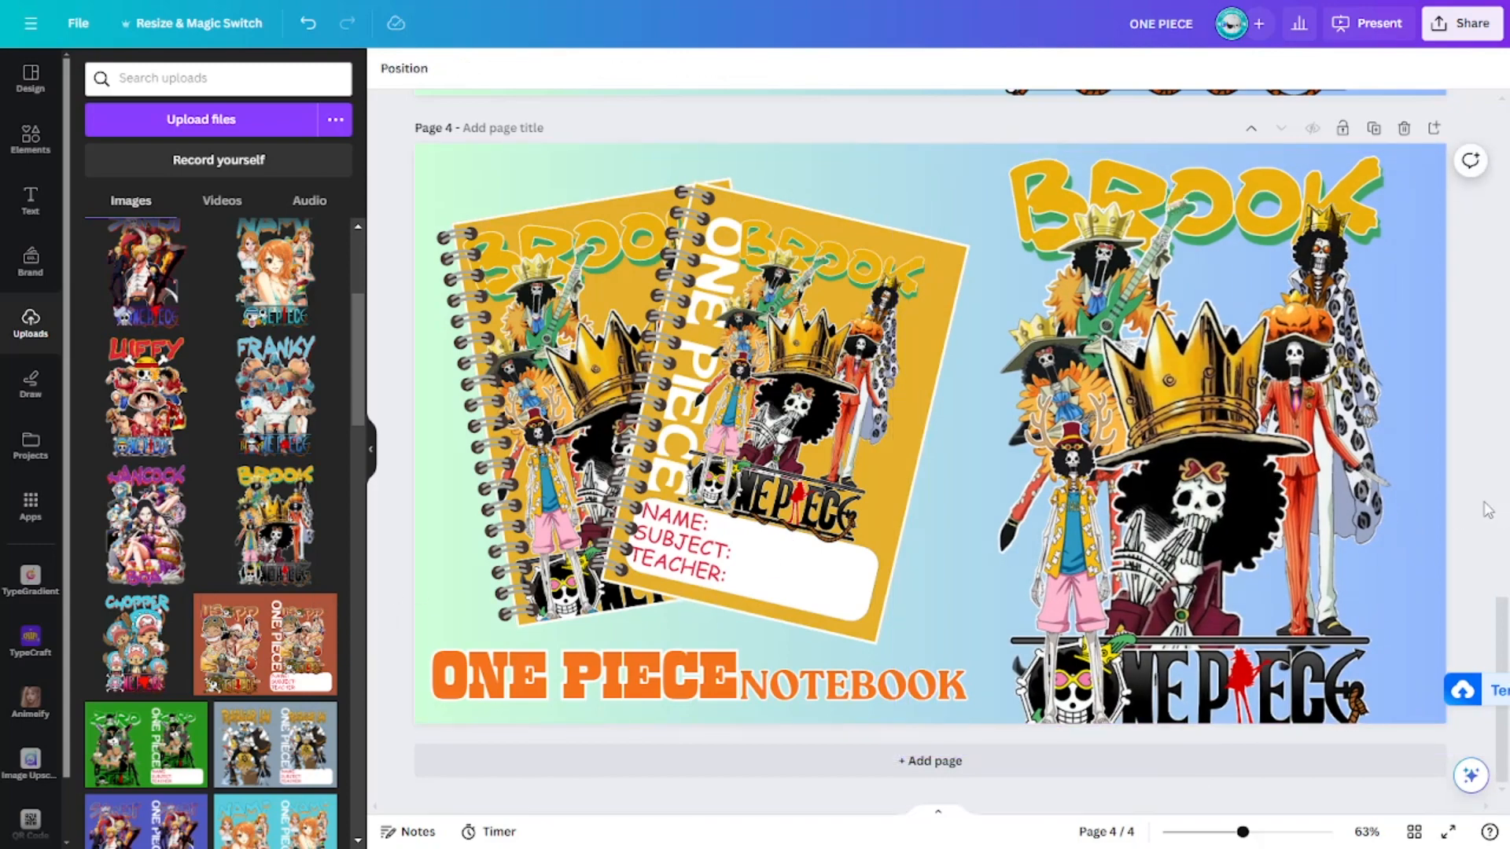
pyautogui.scroll(10, 1487, 509)
pyautogui.scroll(-5, 1487, 511)
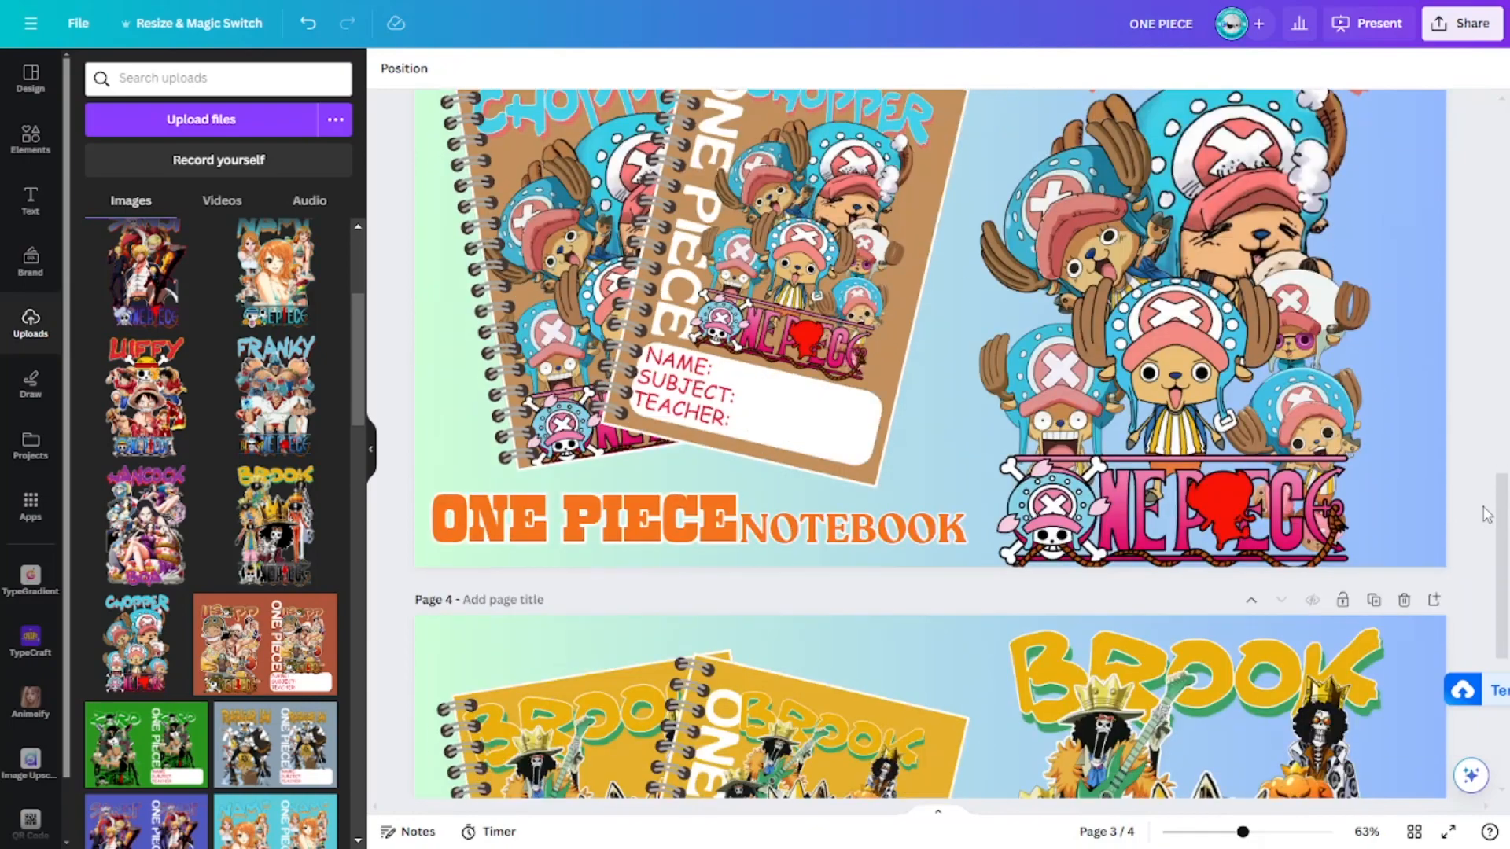
pyautogui.scroll(-5, 1486, 512)
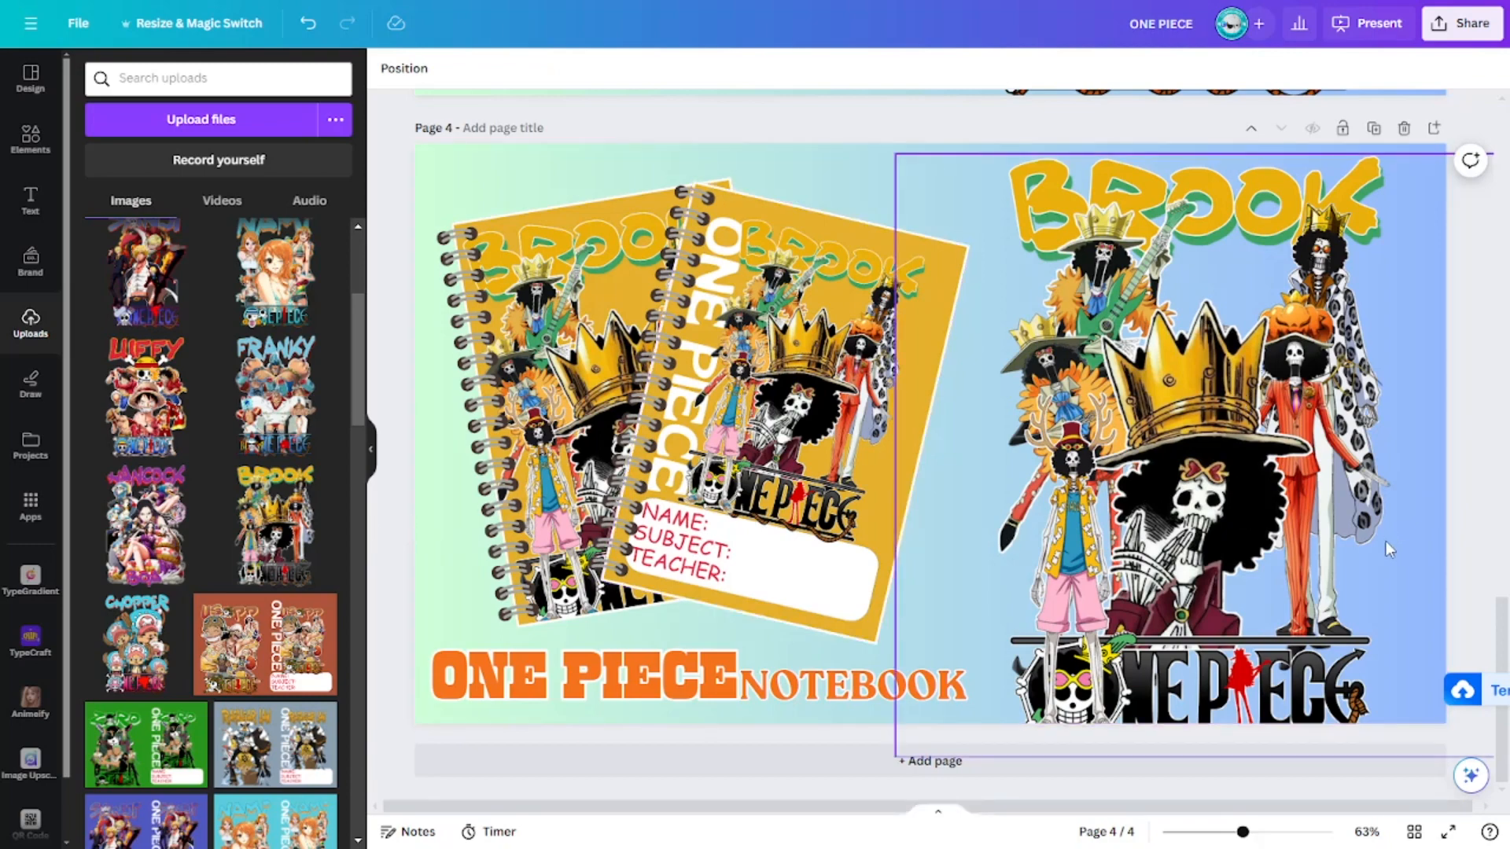
# Duplicate page 4 as page 5 and delete the BROOK character artwork from the copy.
pyautogui.scroll(1, 1386, 541)
pyautogui.click(1374, 223)
pyautogui.click(1201, 554)
pyautogui.press('Delete')
# Remove the BROOK images from both notebook frames on page 5, keeping the empty frames.
pyautogui.click(796, 529)
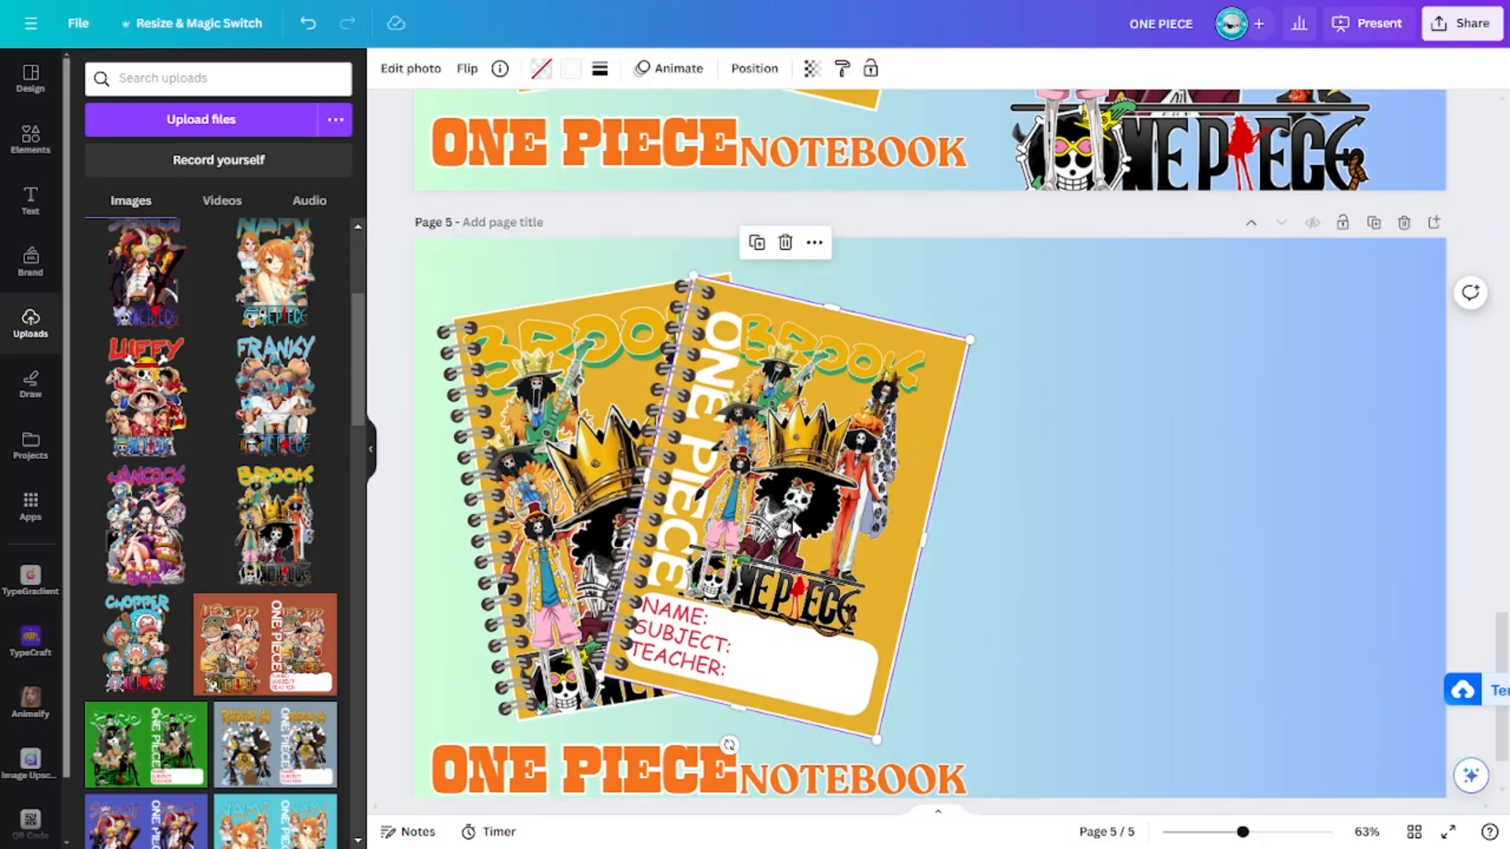
pyautogui.click(785, 243)
pyautogui.click(783, 163)
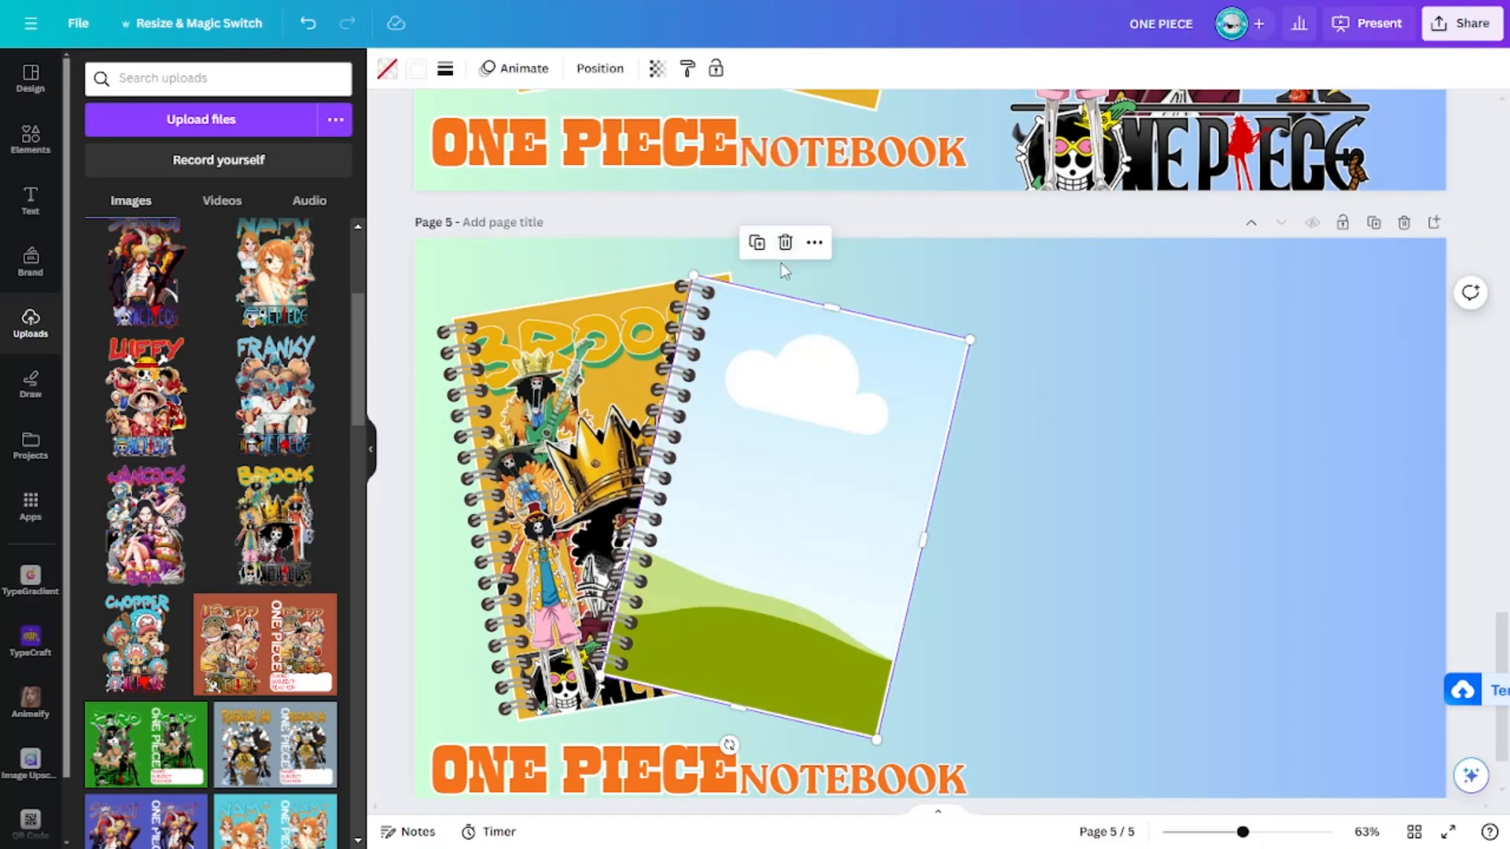
pyautogui.click(558, 357)
pyautogui.click(624, 238)
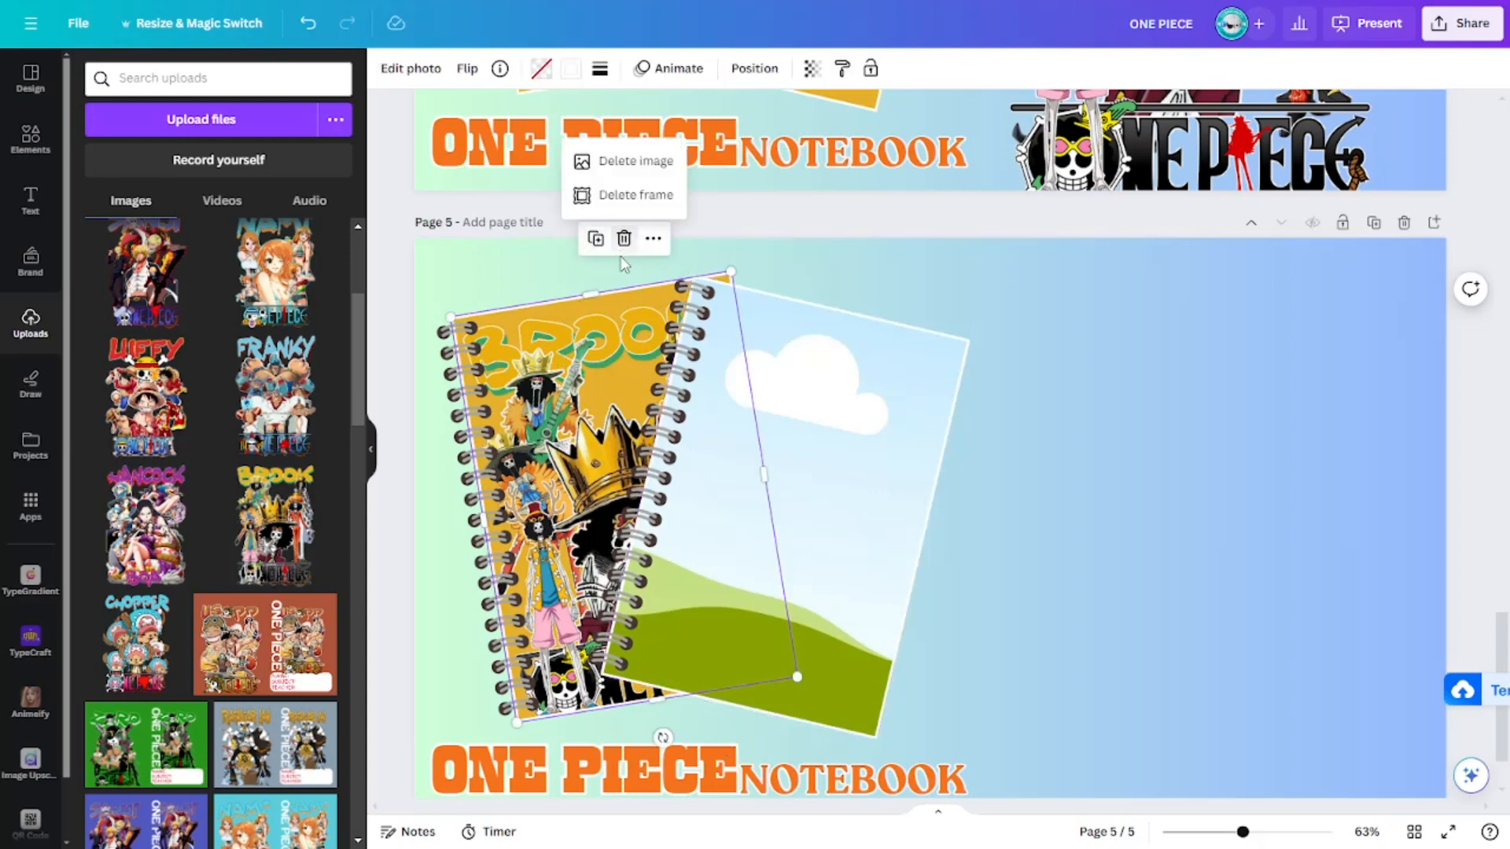
pyautogui.click(634, 161)
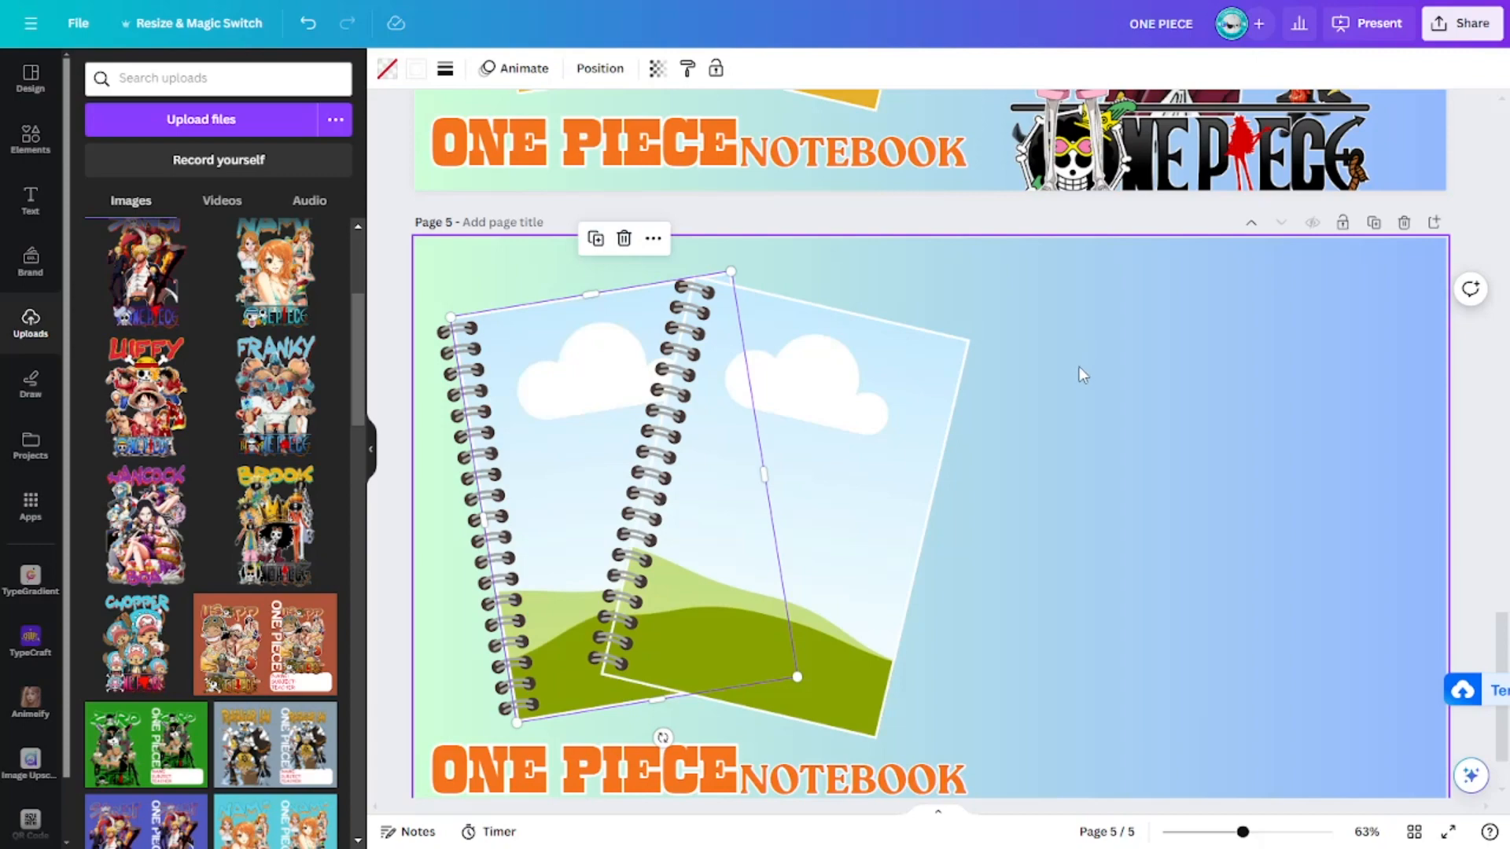
pyautogui.click(1492, 478)
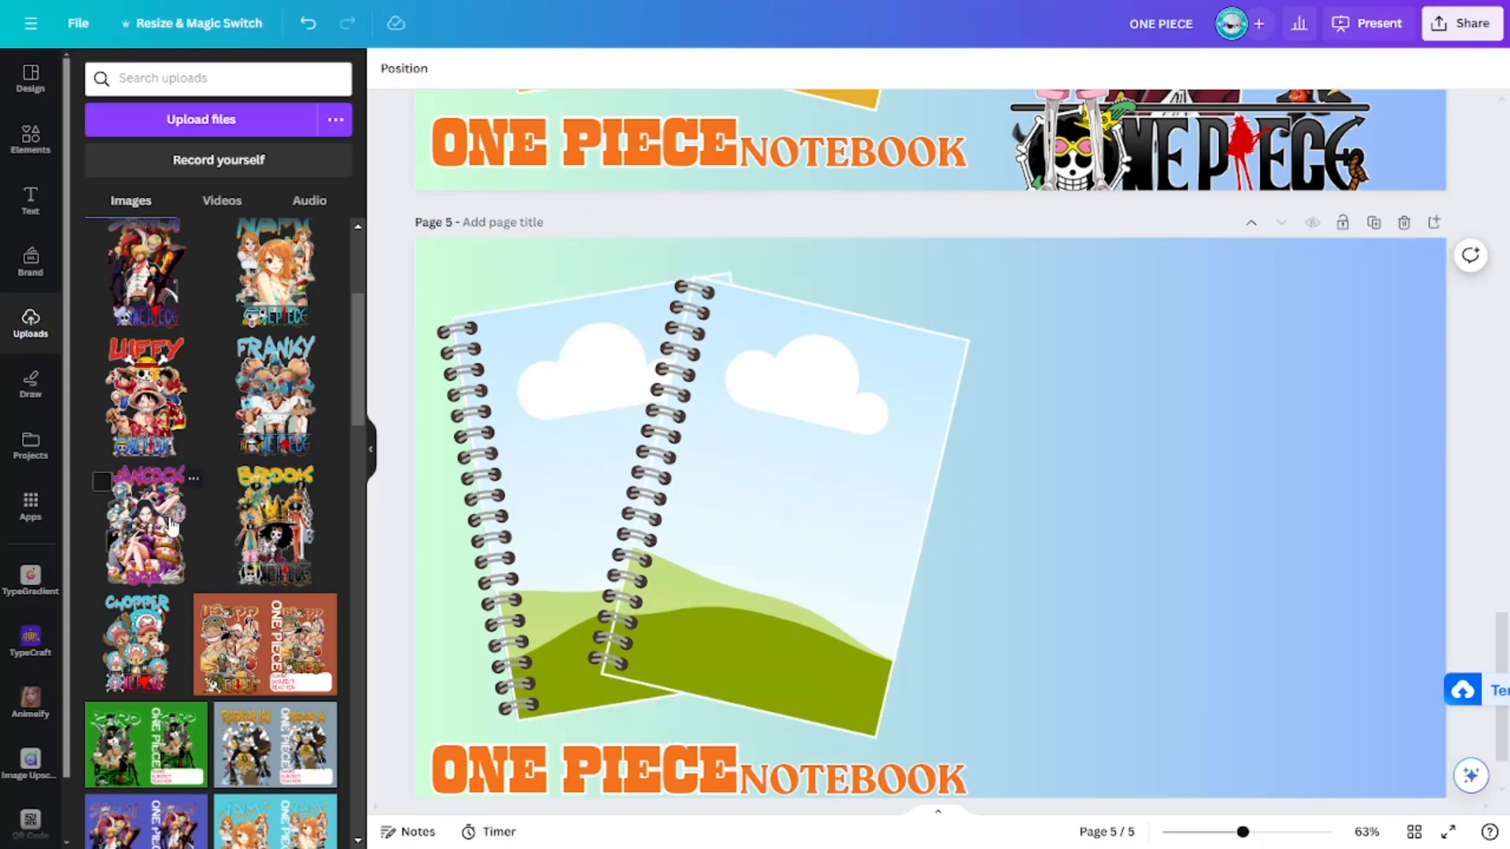
# Add the purple HANCOCK cover to page 5, crop it to its right half, and fill the front notebook frame with it.
pyautogui.scroll(-10, 171, 525)
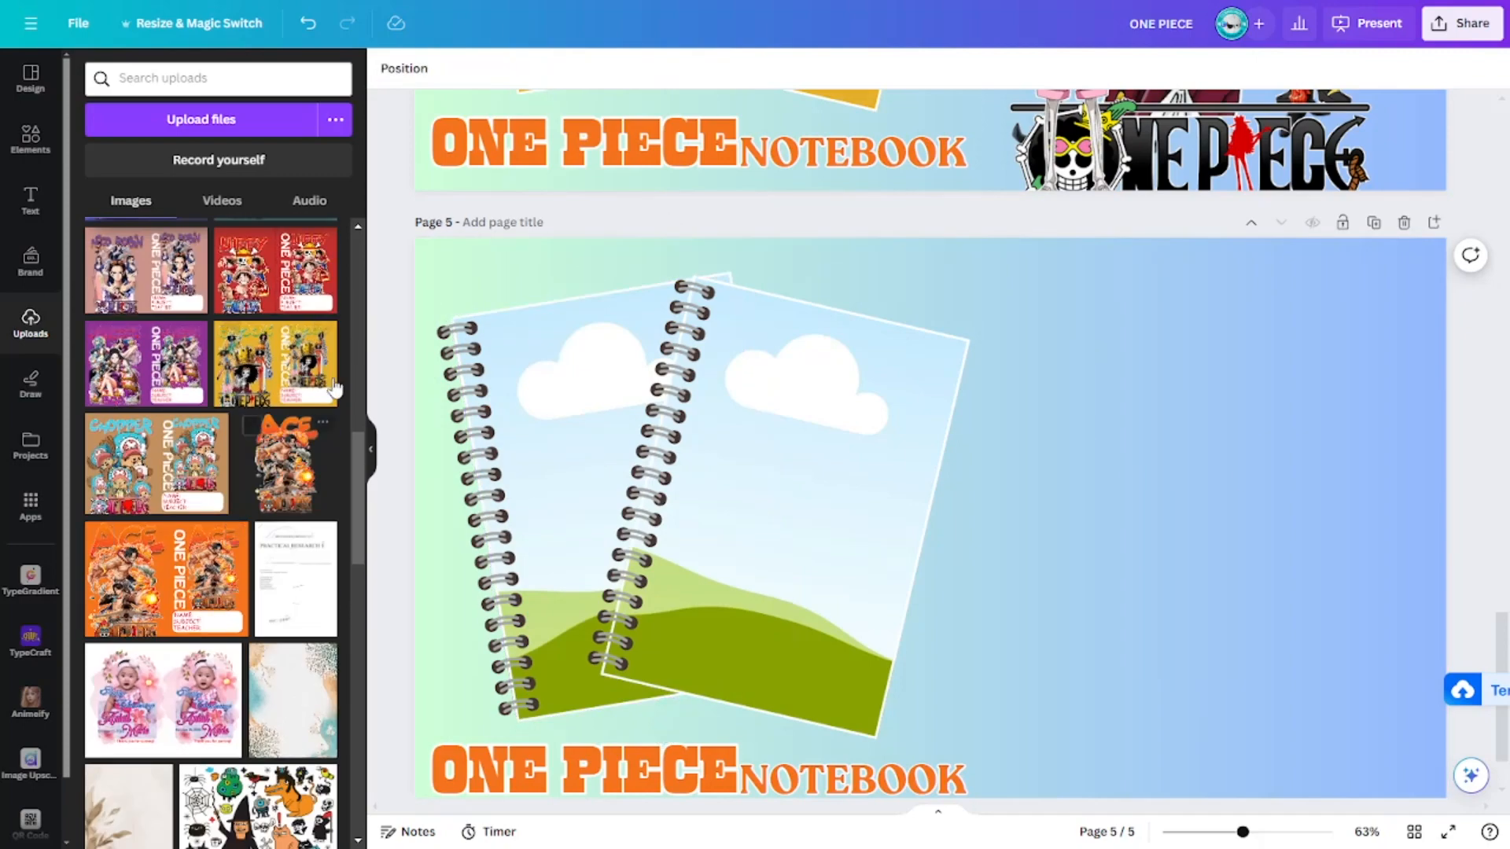
pyautogui.click(147, 364)
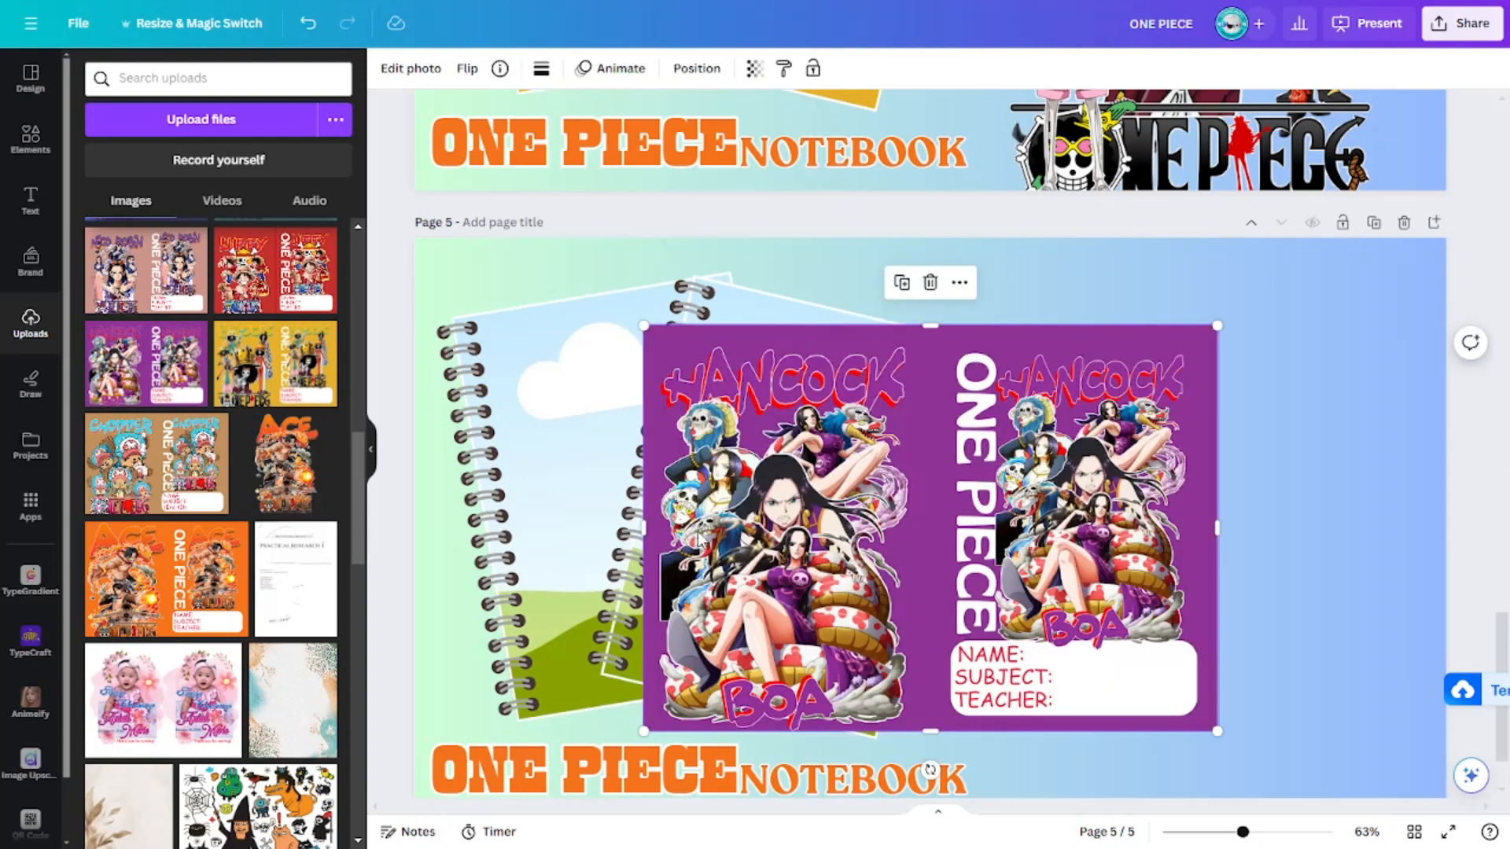
pyautogui.moveTo(648, 531); pyautogui.dragTo(924, 564)
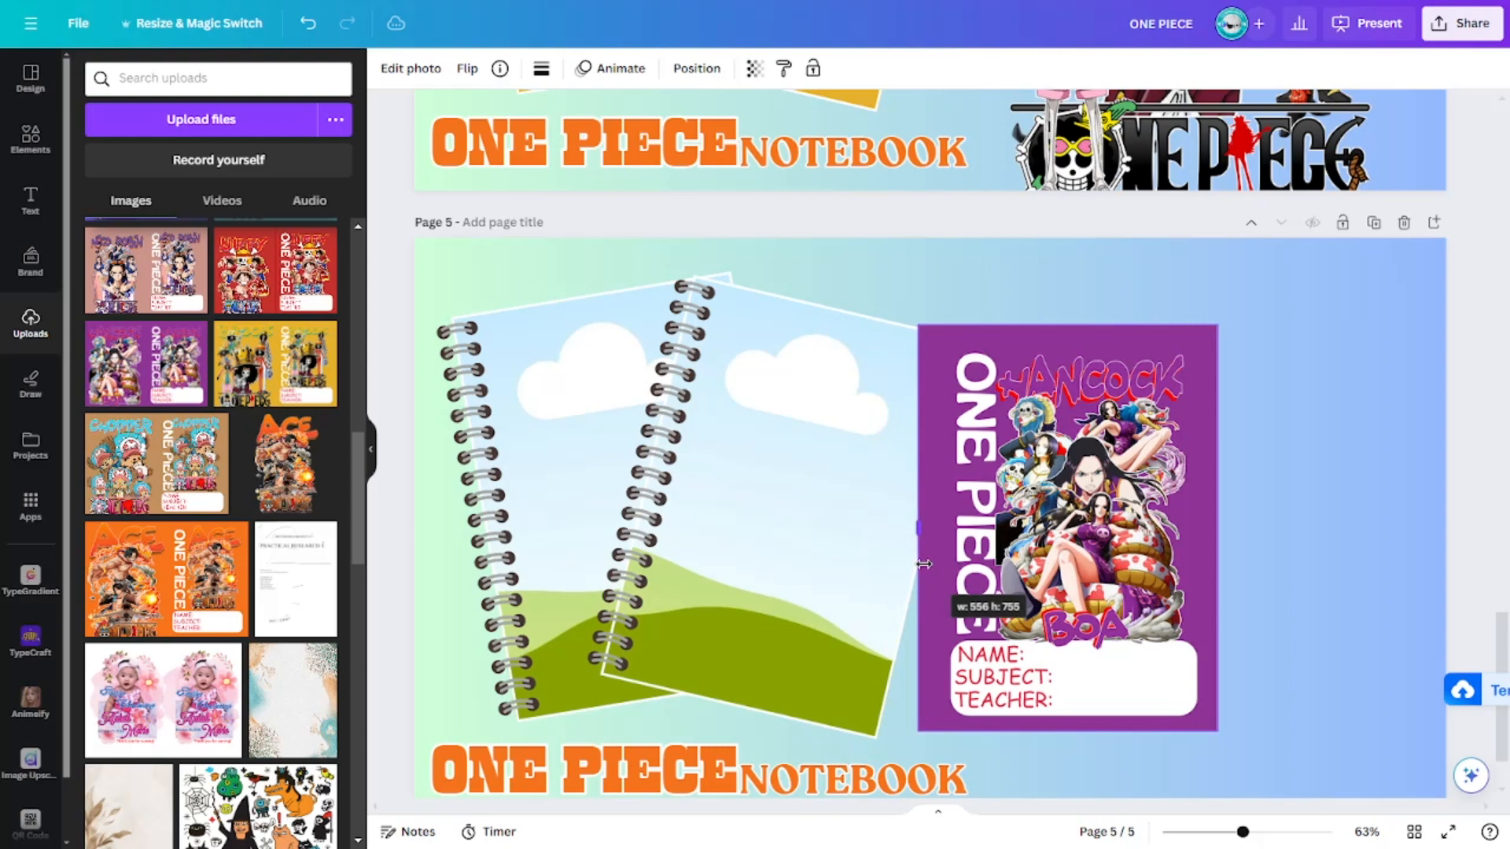
pyautogui.moveTo(924, 564); pyautogui.dragTo(924, 564)
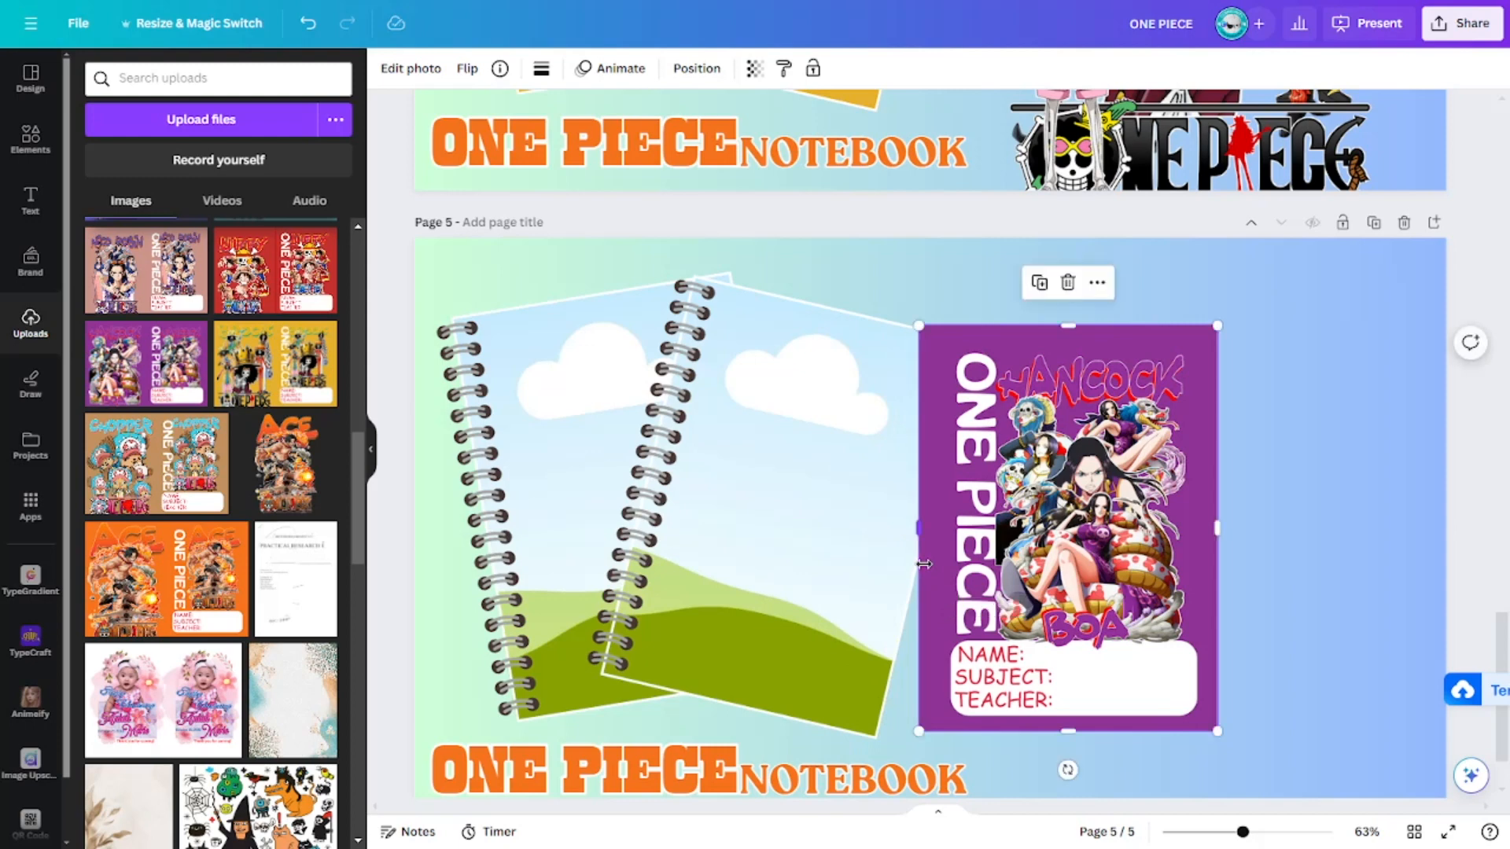
pyautogui.click(1330, 654)
pyautogui.click(1140, 602)
pyautogui.moveTo(1140, 601); pyautogui.dragTo(916, 604)
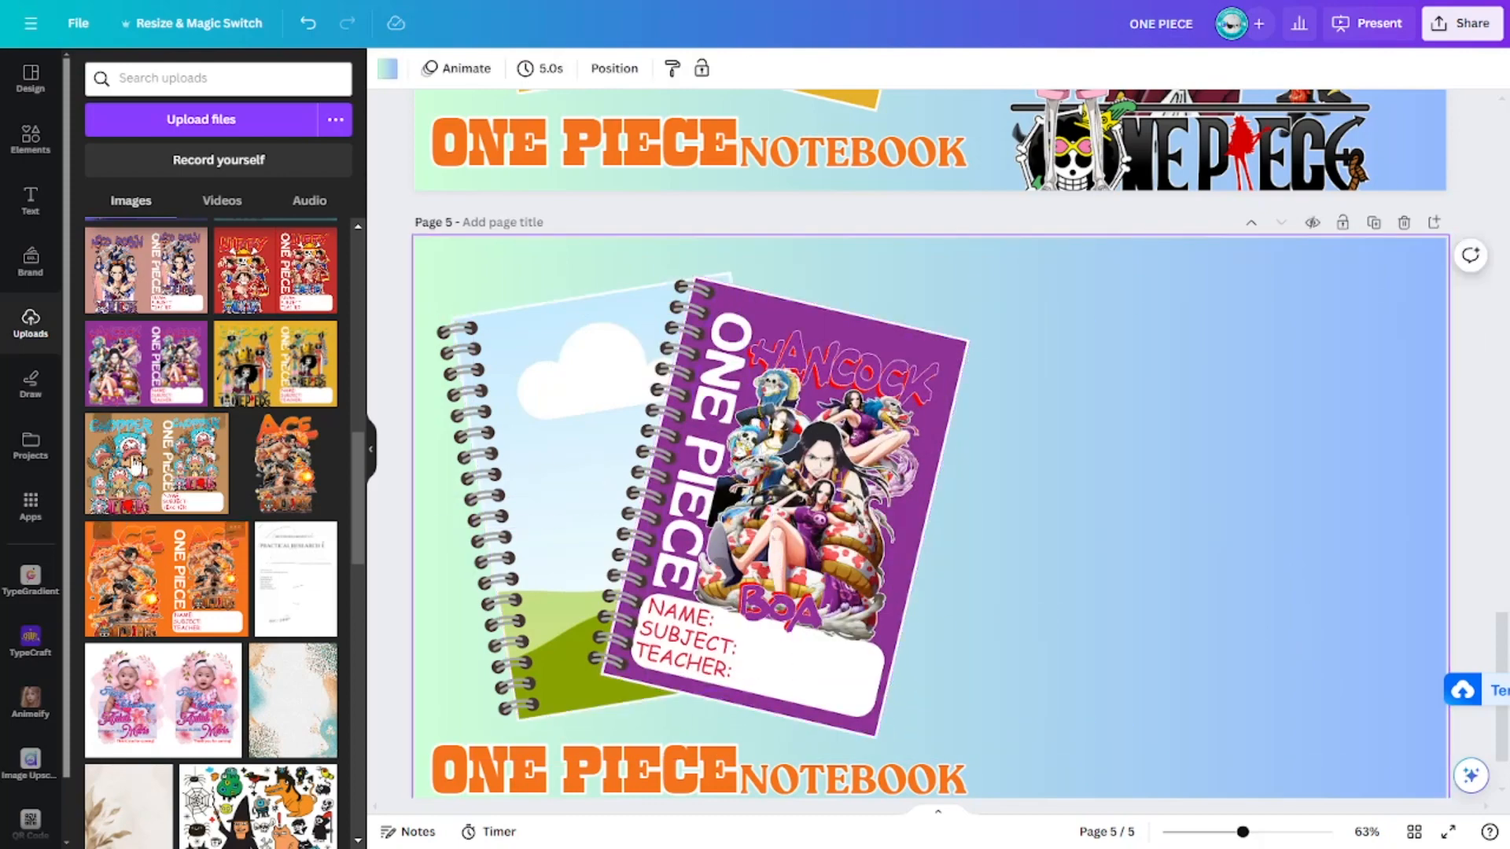
# Add the HANCOCK cover again, crop it to its left half, and fill the rear notebook frame on page 5.
pyautogui.click(151, 389)
pyautogui.moveTo(1220, 525); pyautogui.dragTo(931, 517)
pyautogui.moveTo(840, 544); pyautogui.dragTo(625, 487)
pyautogui.click(1154, 591)
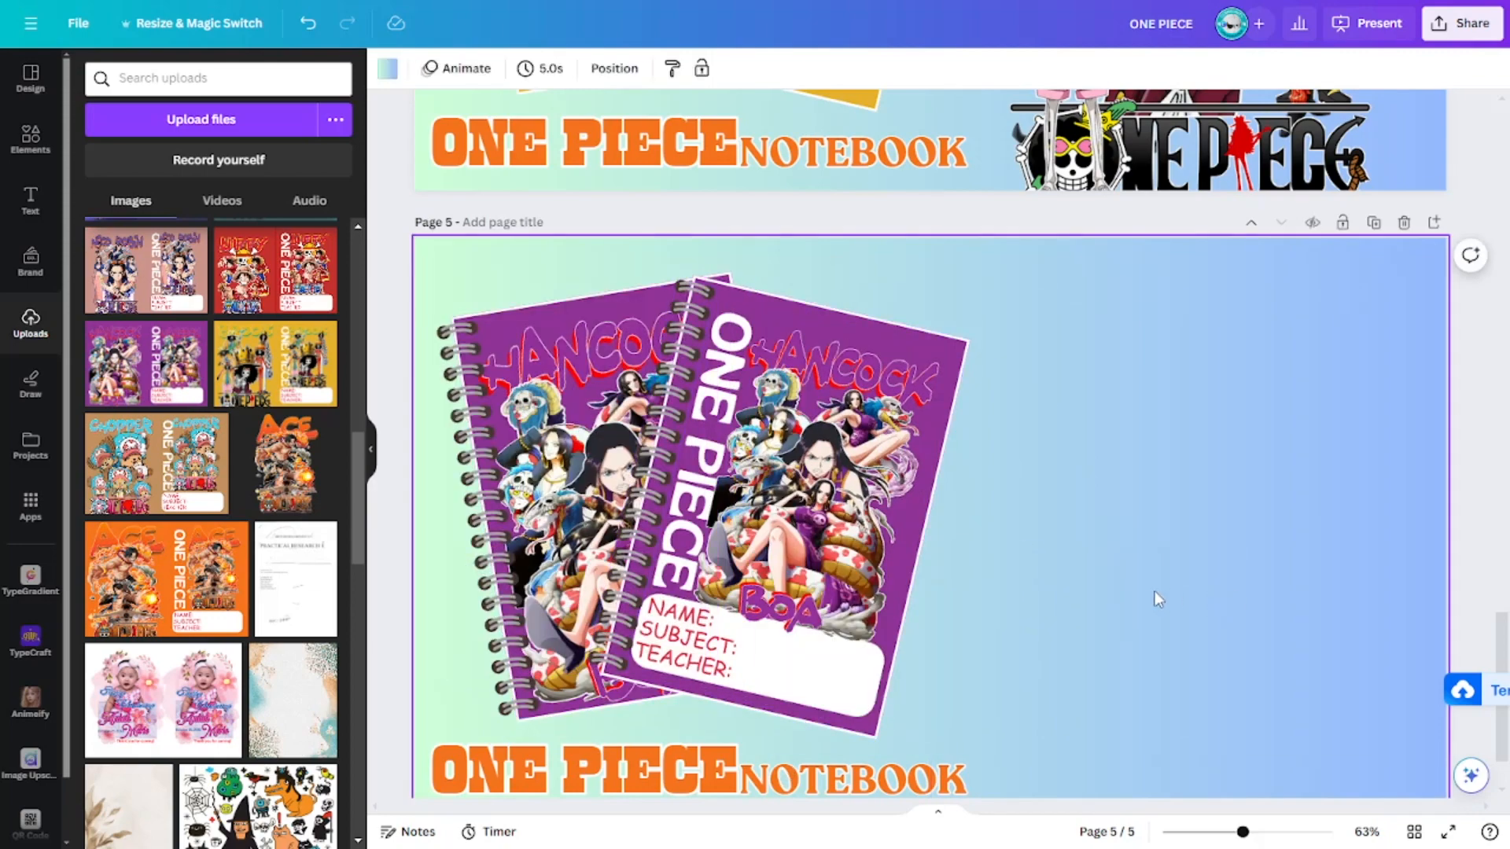
# Add the uploaded HANCOCK character artwork to page 5, enlarge it to about page height, and place it beside the notebooks.
pyautogui.scroll(10, 180, 590)
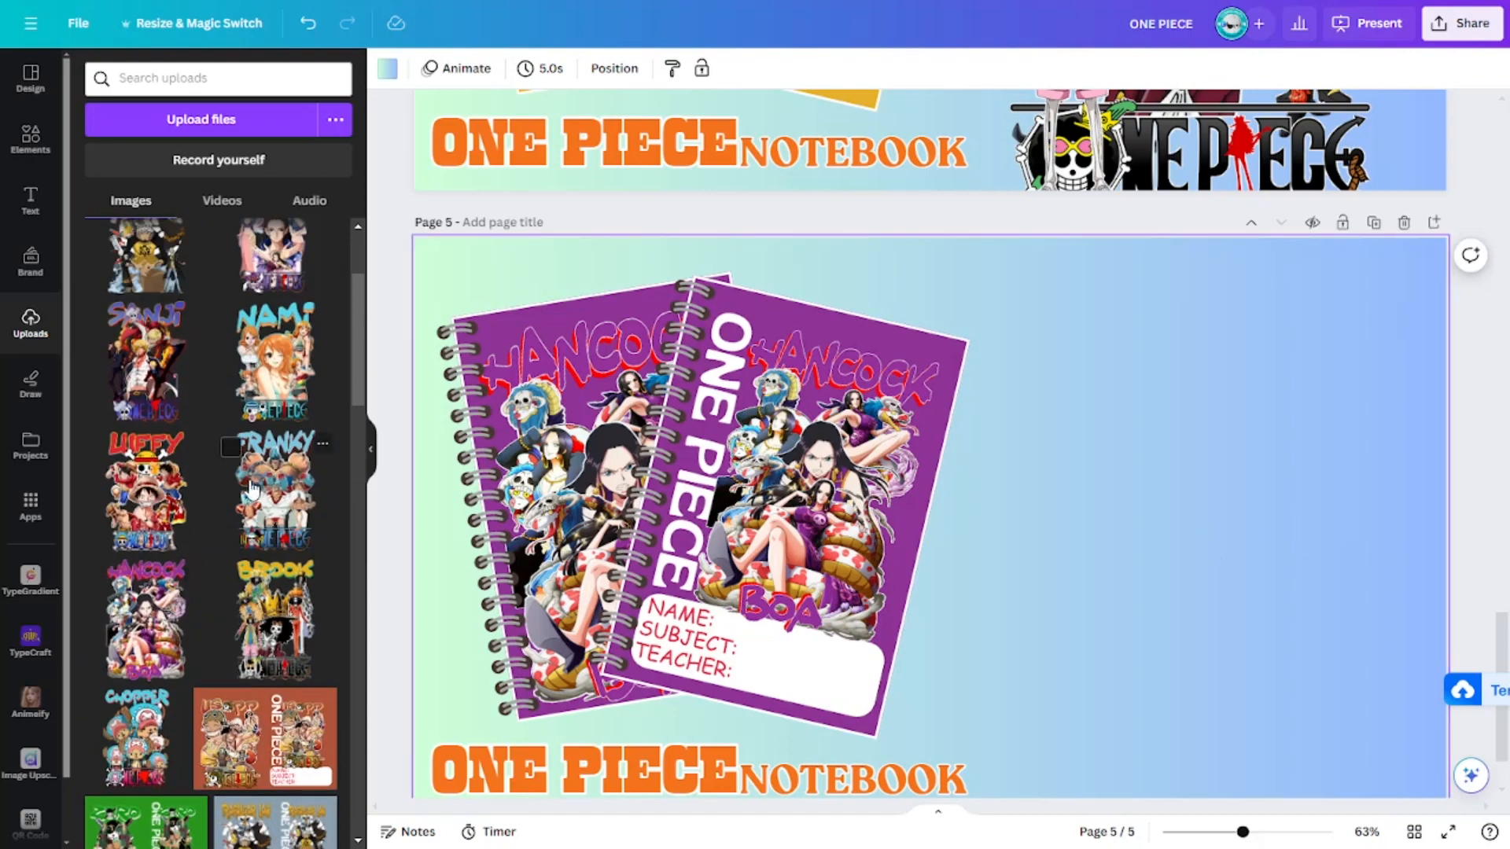
pyautogui.click(175, 623)
pyautogui.moveTo(936, 633); pyautogui.dragTo(1262, 568)
pyautogui.moveTo(1400, 671); pyautogui.dragTo(1487, 809)
pyautogui.moveTo(1394, 707); pyautogui.dragTo(1351, 713)
pyautogui.scroll(-2, 1390, 377)
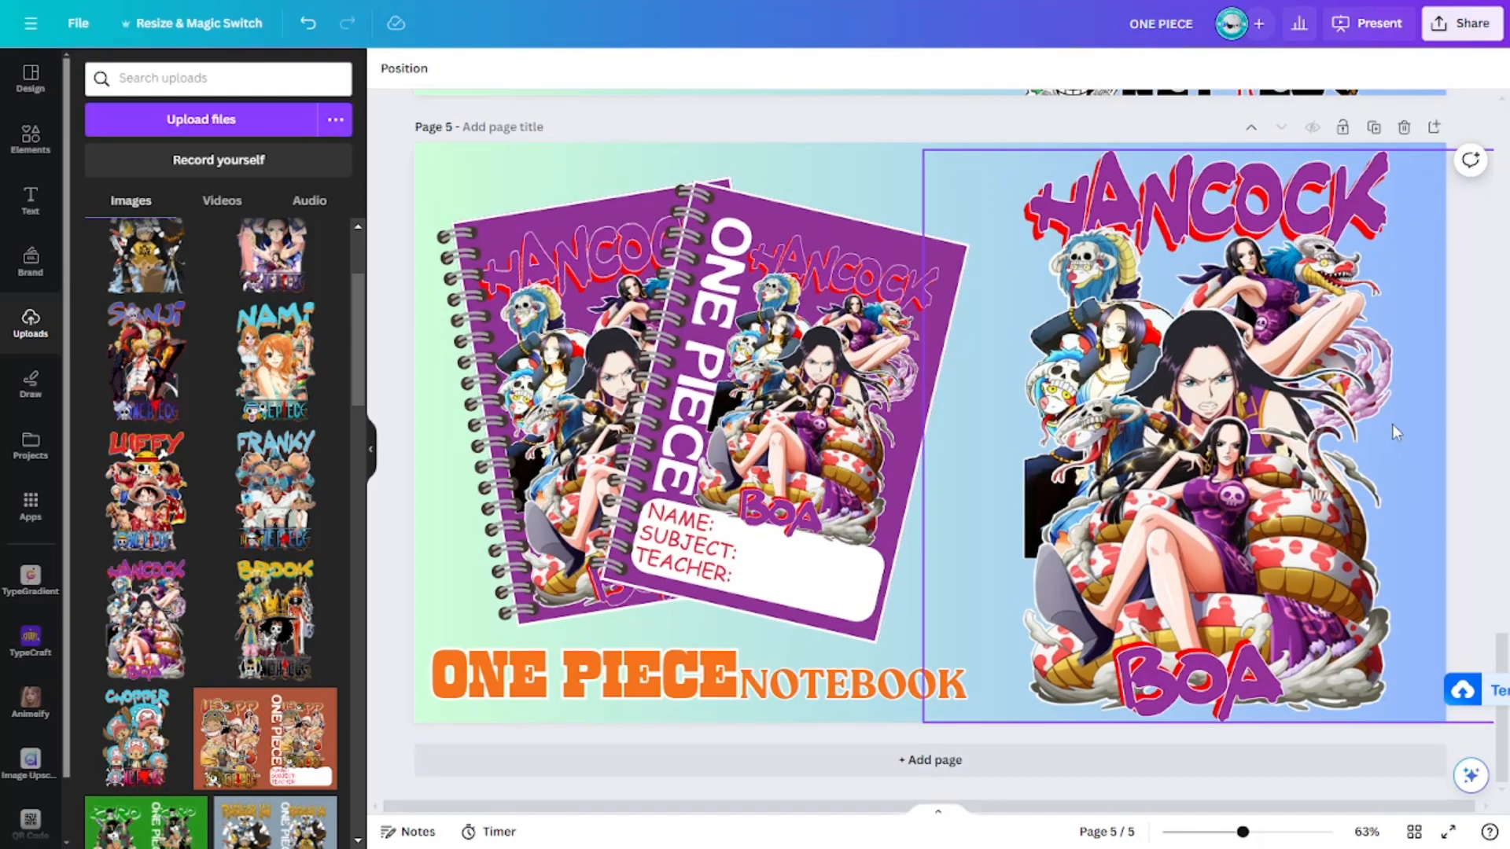
# Recolor the ONE PIECE and NOTEBOOK texts on page 5 with the purple photo color from the HANCOCK cover.
pyautogui.click(702, 672)
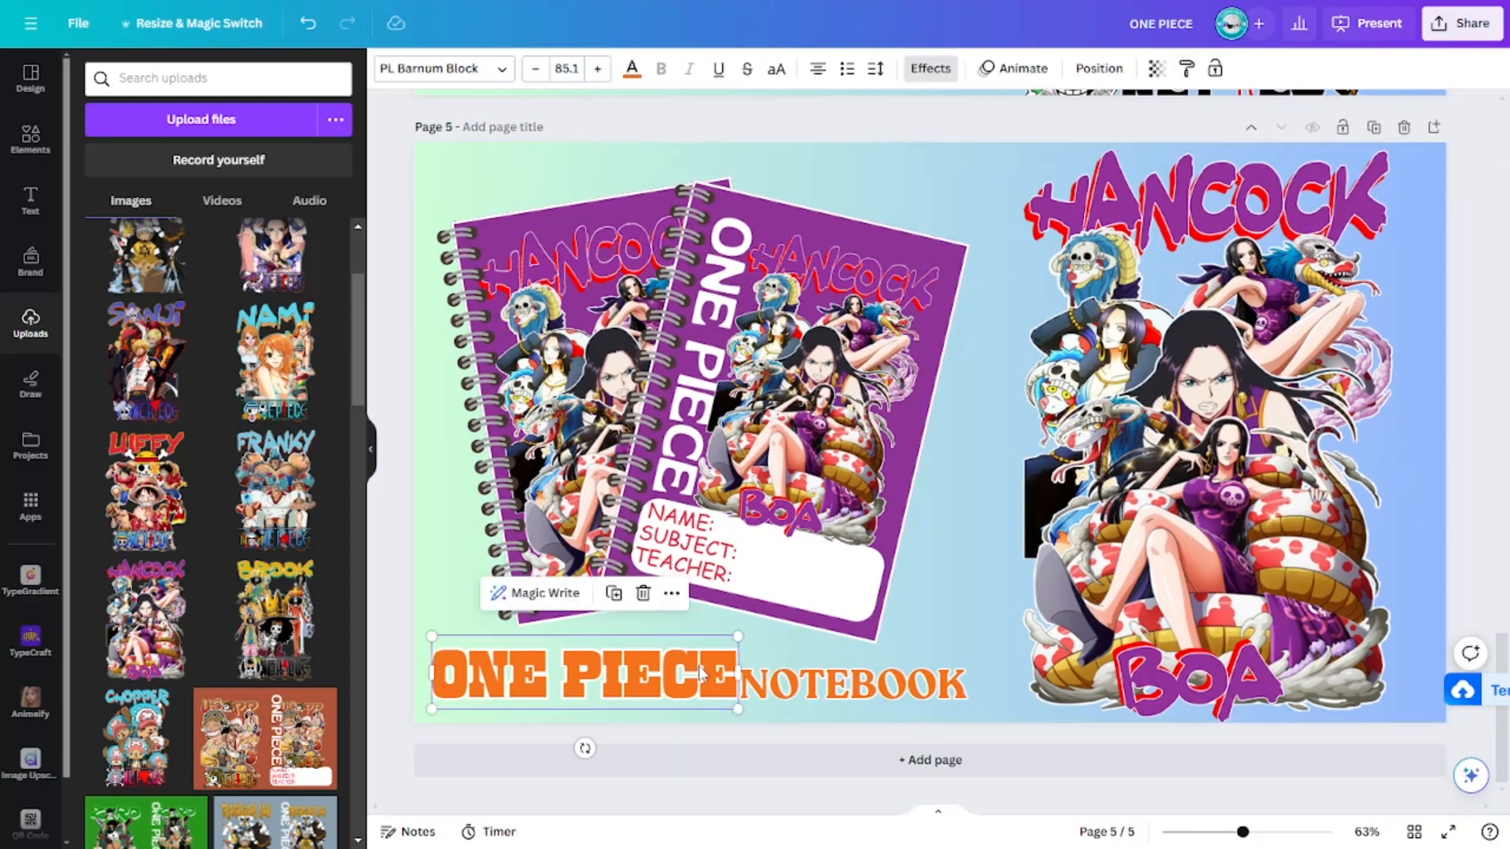
pyautogui.click(632, 69)
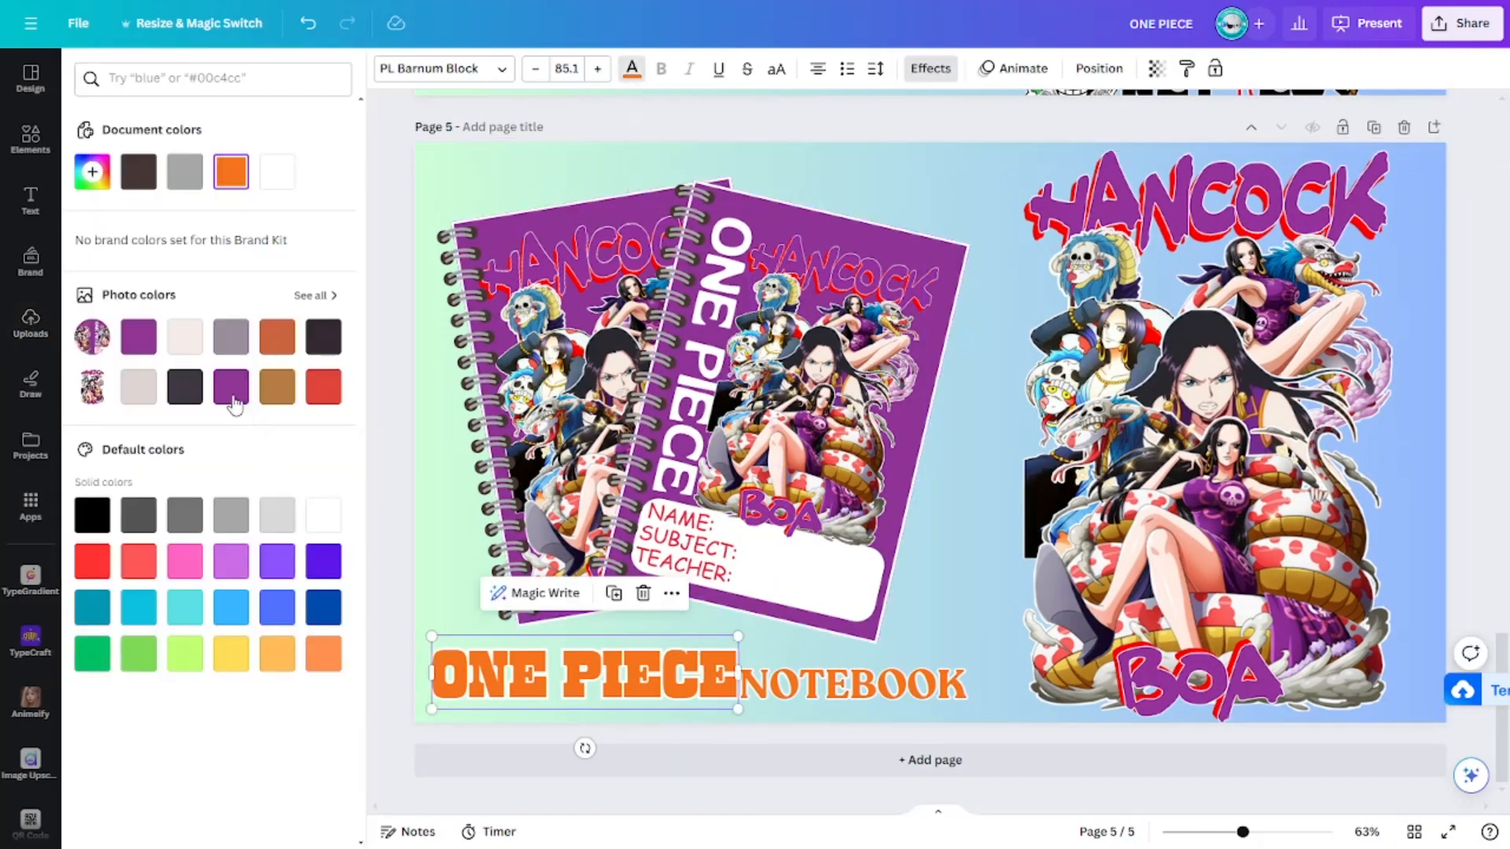
pyautogui.click(139, 338)
pyautogui.click(789, 702)
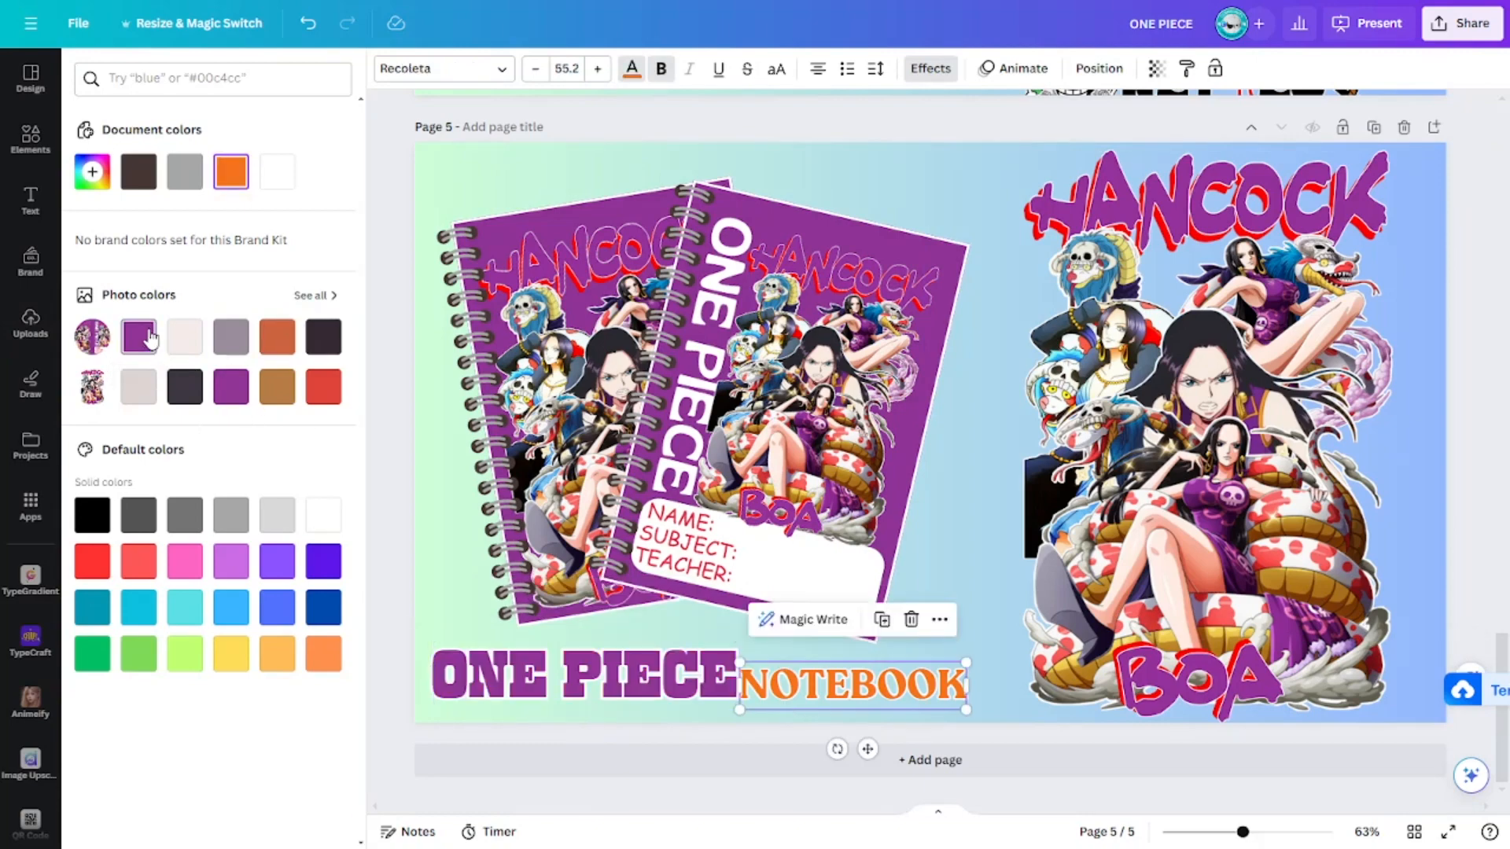
pyautogui.click(151, 338)
pyautogui.click(385, 505)
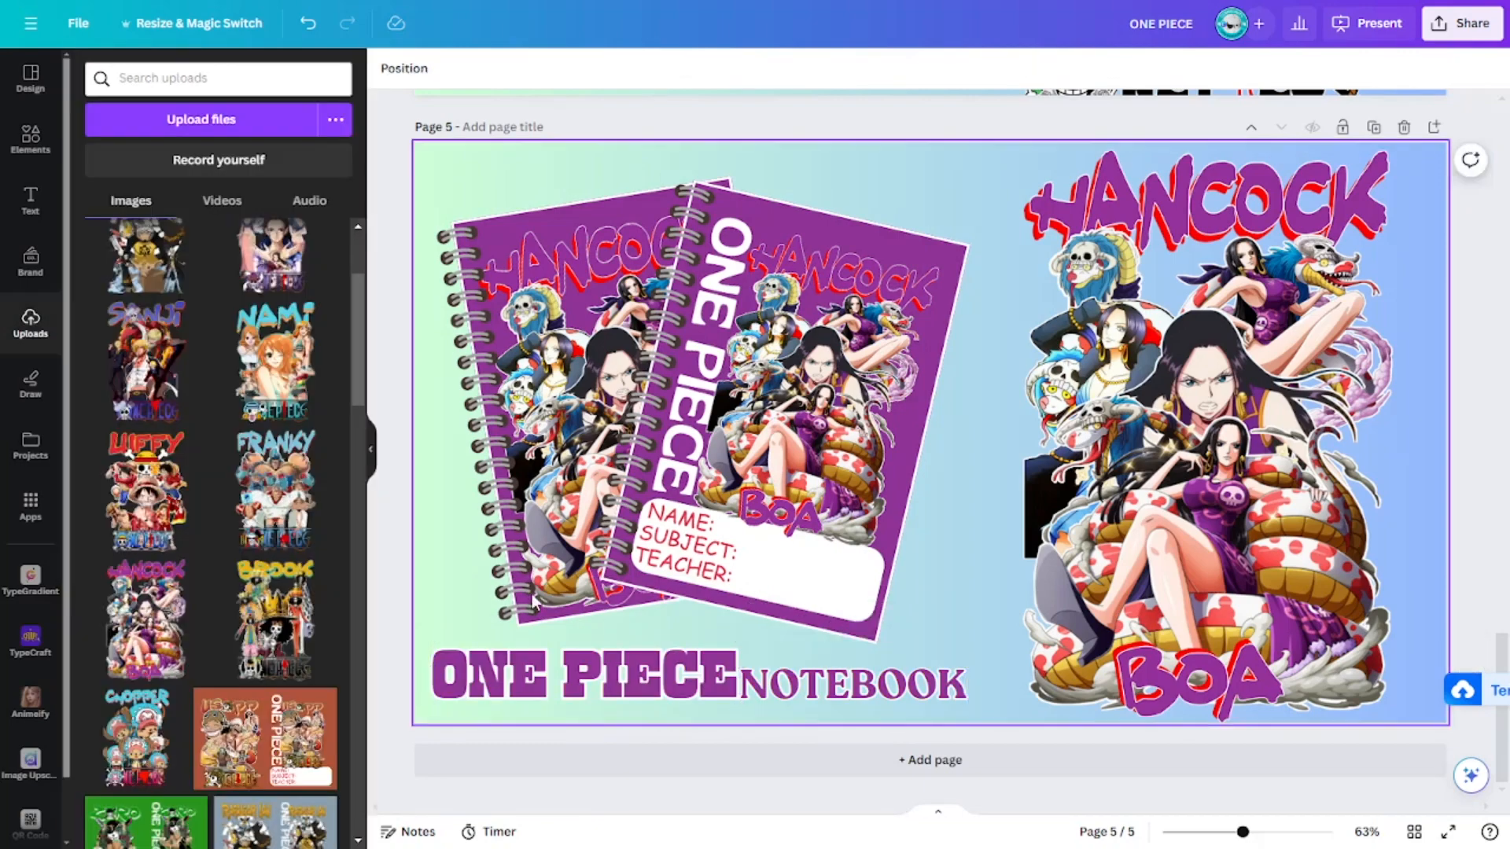
# Recolor the ONE PIECE and NOTEBOOK texts on page 4 with the golden yellow photo color from the BROOK images.
pyautogui.scroll(7, 612, 630)
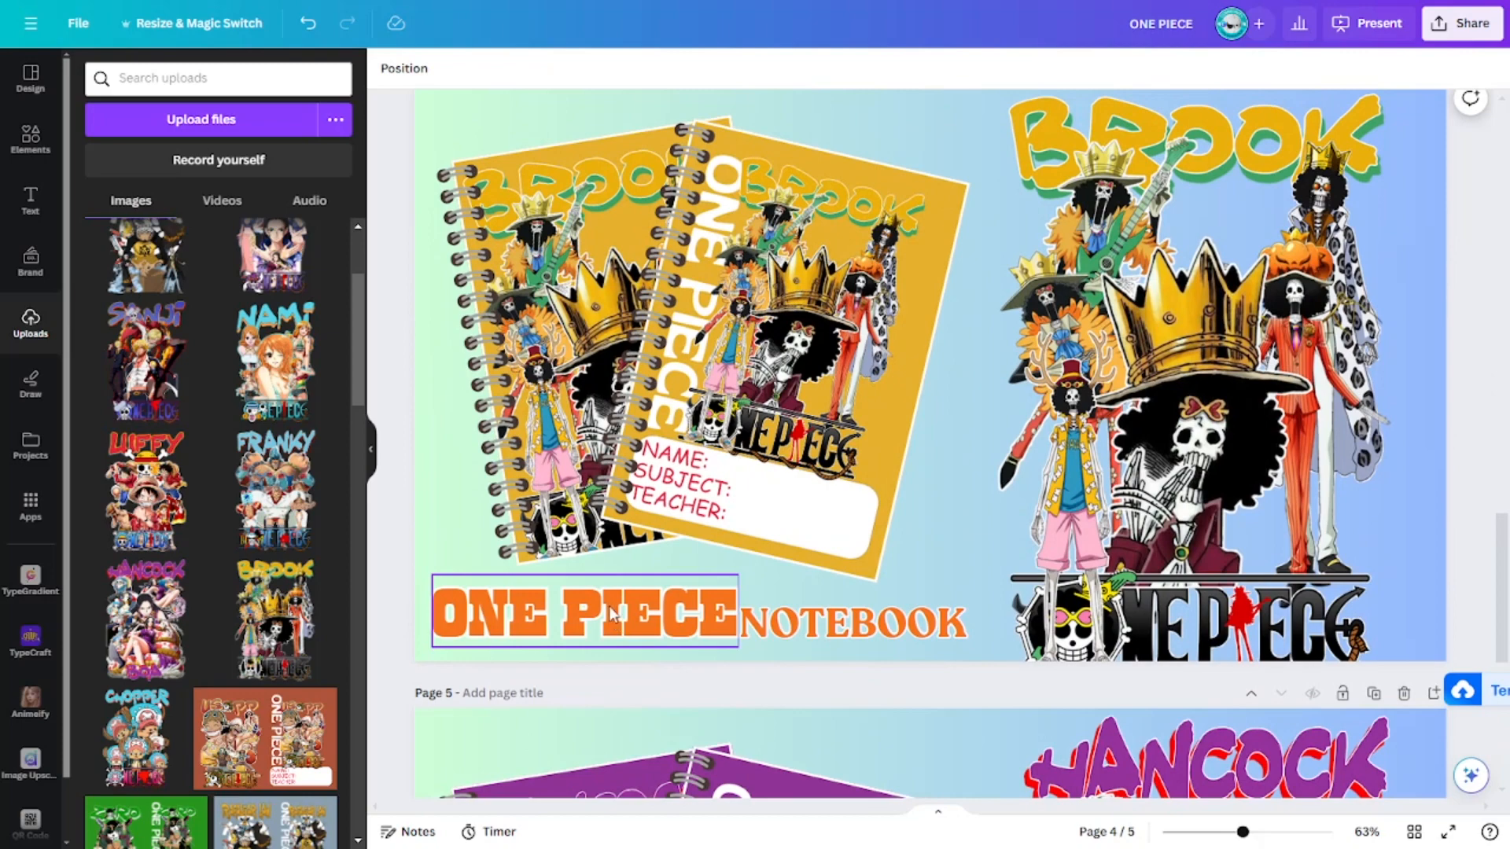
pyautogui.click(616, 628)
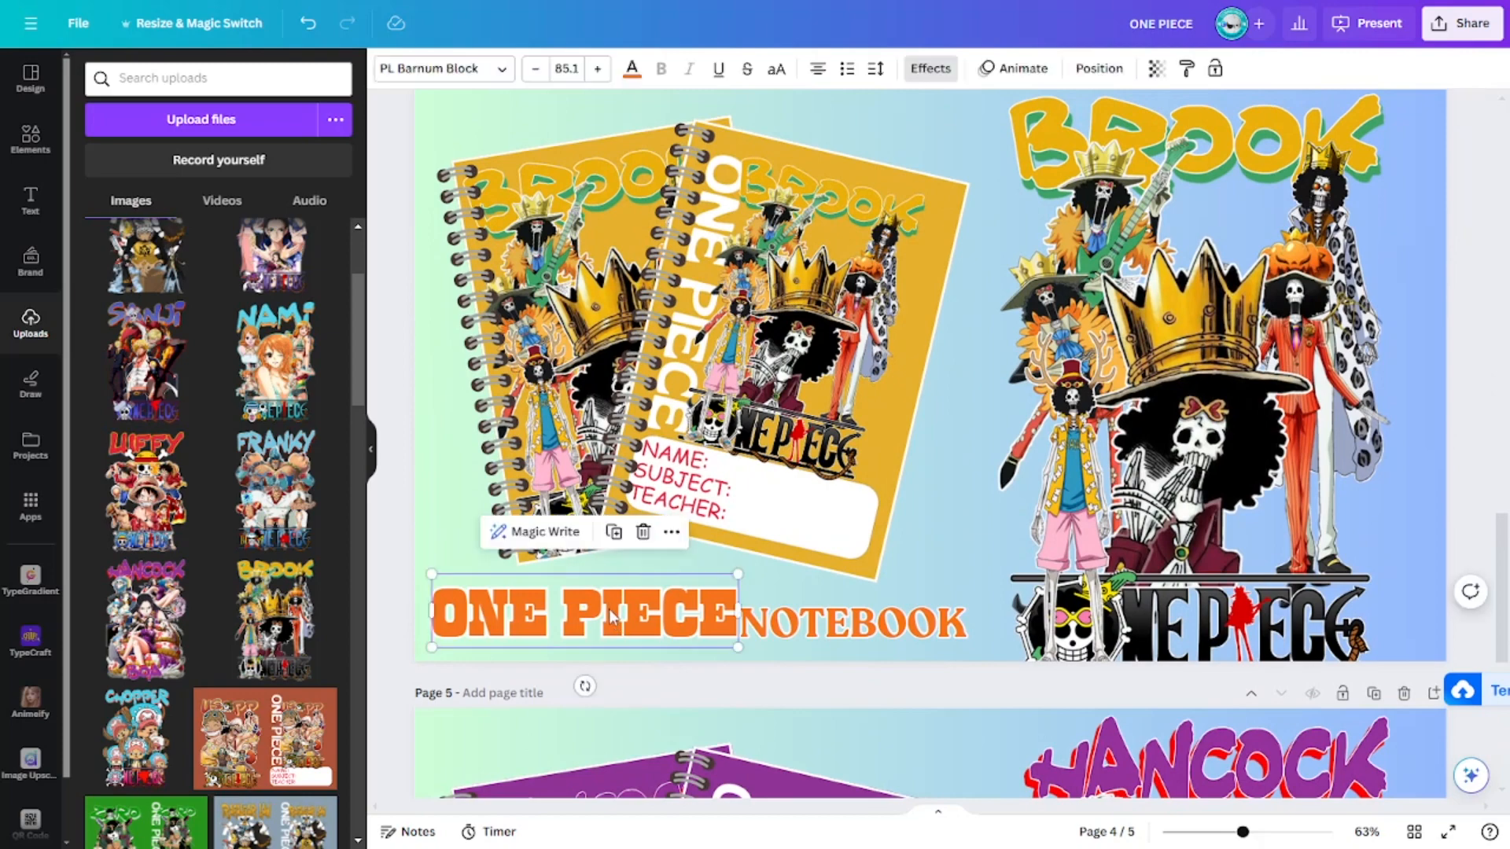
pyautogui.click(632, 68)
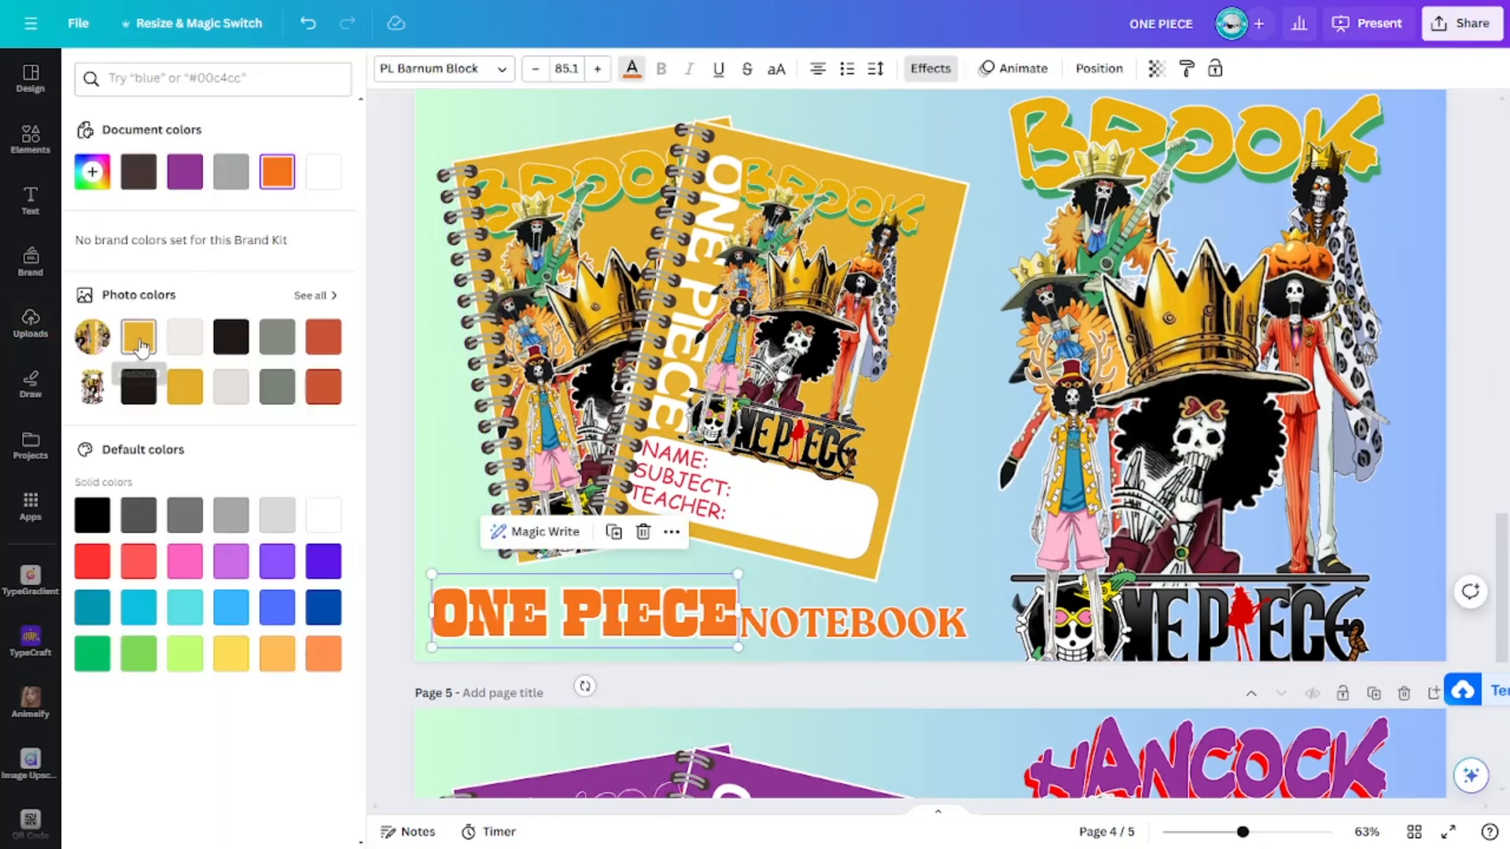
pyautogui.click(183, 385)
pyautogui.press('Tab')
pyautogui.click(137, 337)
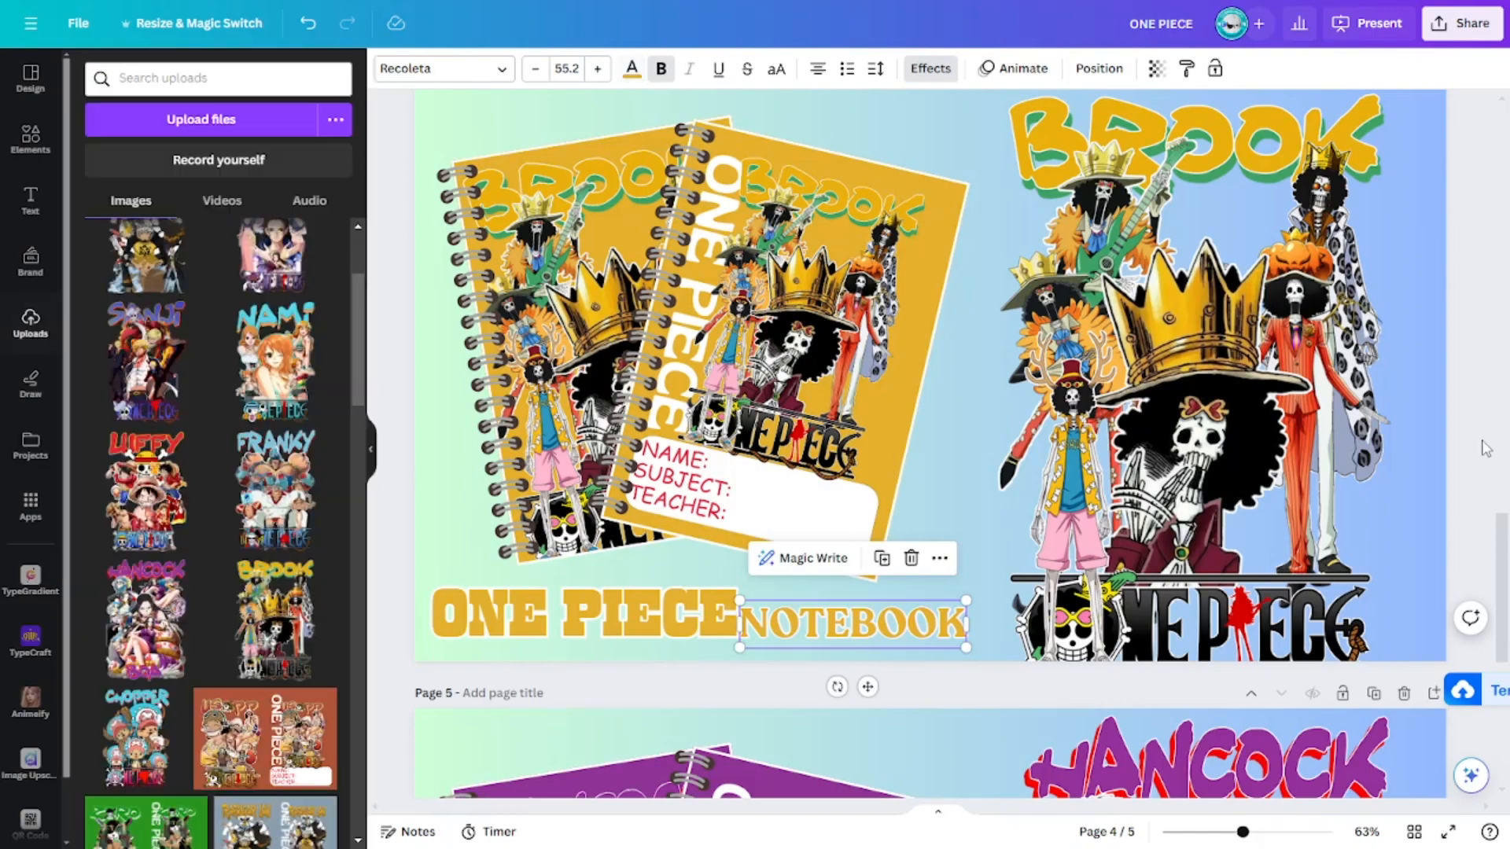
# Recolor the ONE PIECE and NOTEBOOK texts on page 3 with the pinkish-brown photo color from the CHOPPER artwork.
pyautogui.scroll(8, 1483, 442)
pyautogui.scroll(-2, 1439, 469)
pyautogui.click(523, 469)
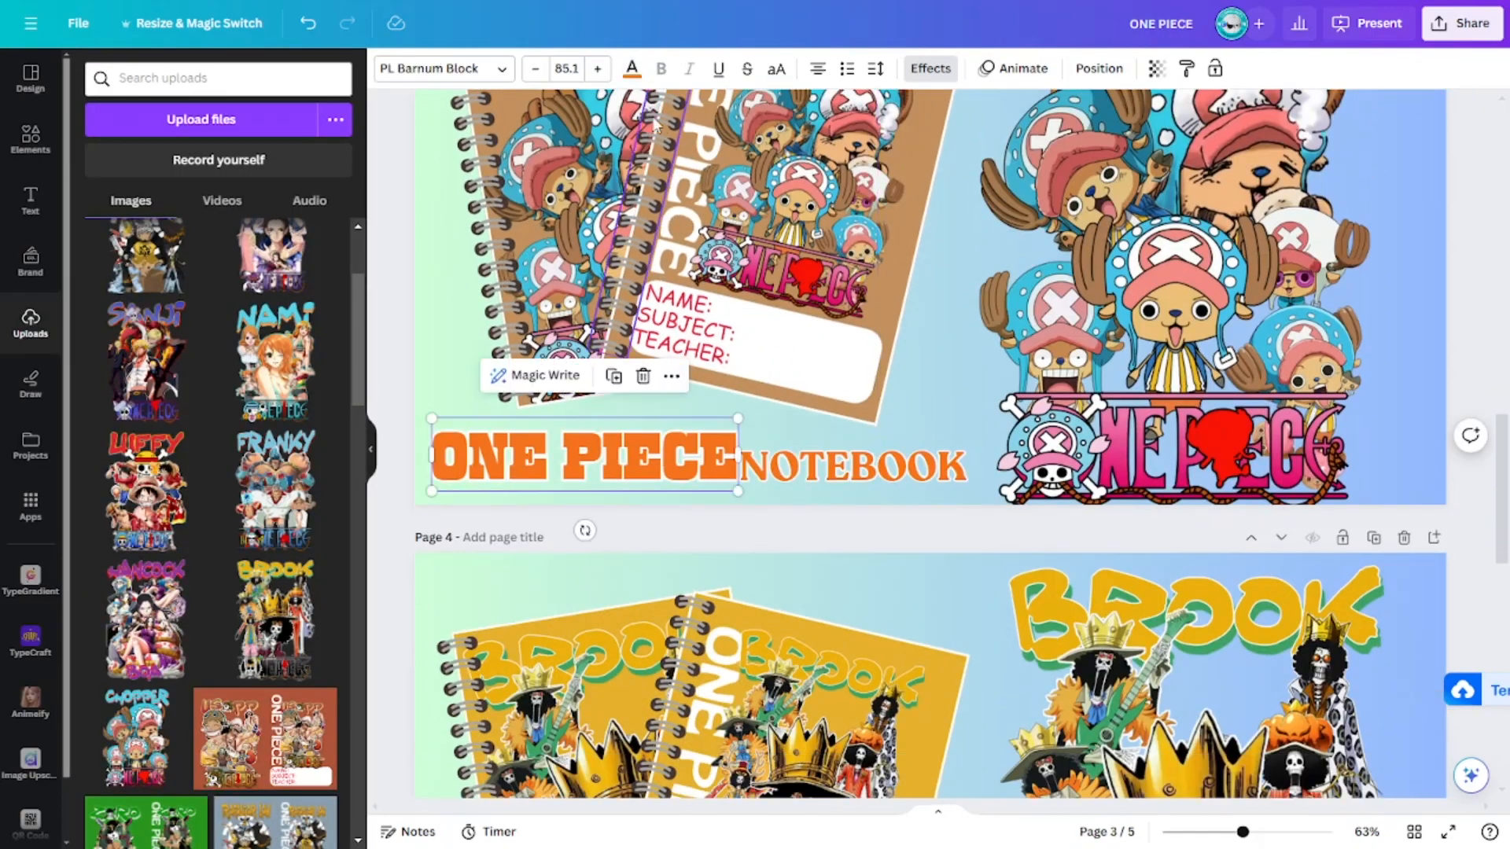
pyautogui.click(632, 71)
pyautogui.click(140, 434)
pyautogui.press('Tab')
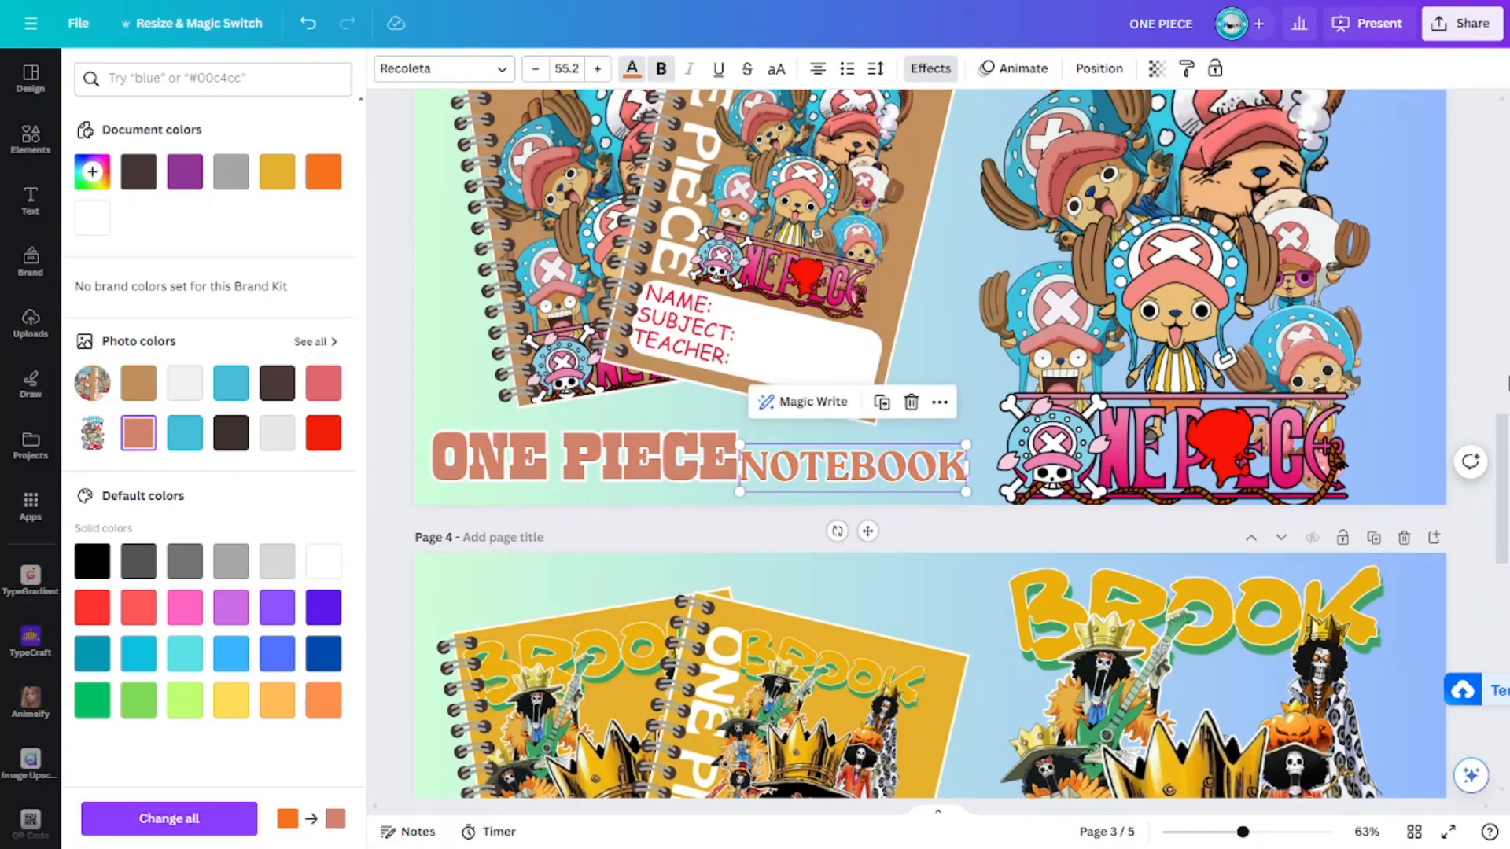
pyautogui.click(1465, 370)
# Duplicate page 5 as page 6 and delete the HANCOCK character artwork from the copy.
pyautogui.scroll(5, 1500, 448)
pyautogui.scroll(-15, 1501, 448)
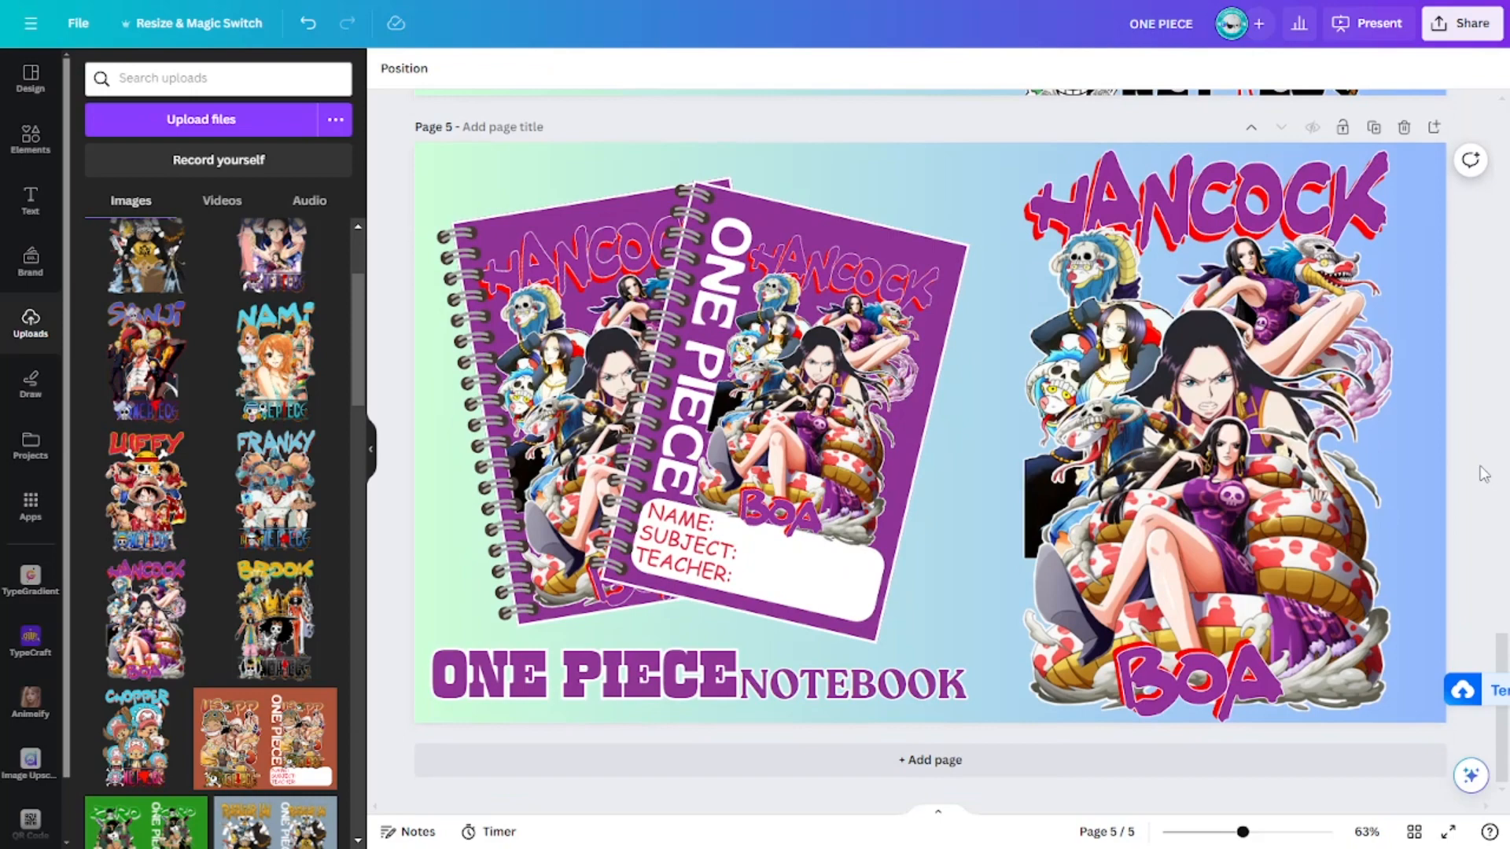
pyautogui.click(1374, 127)
pyautogui.click(1089, 629)
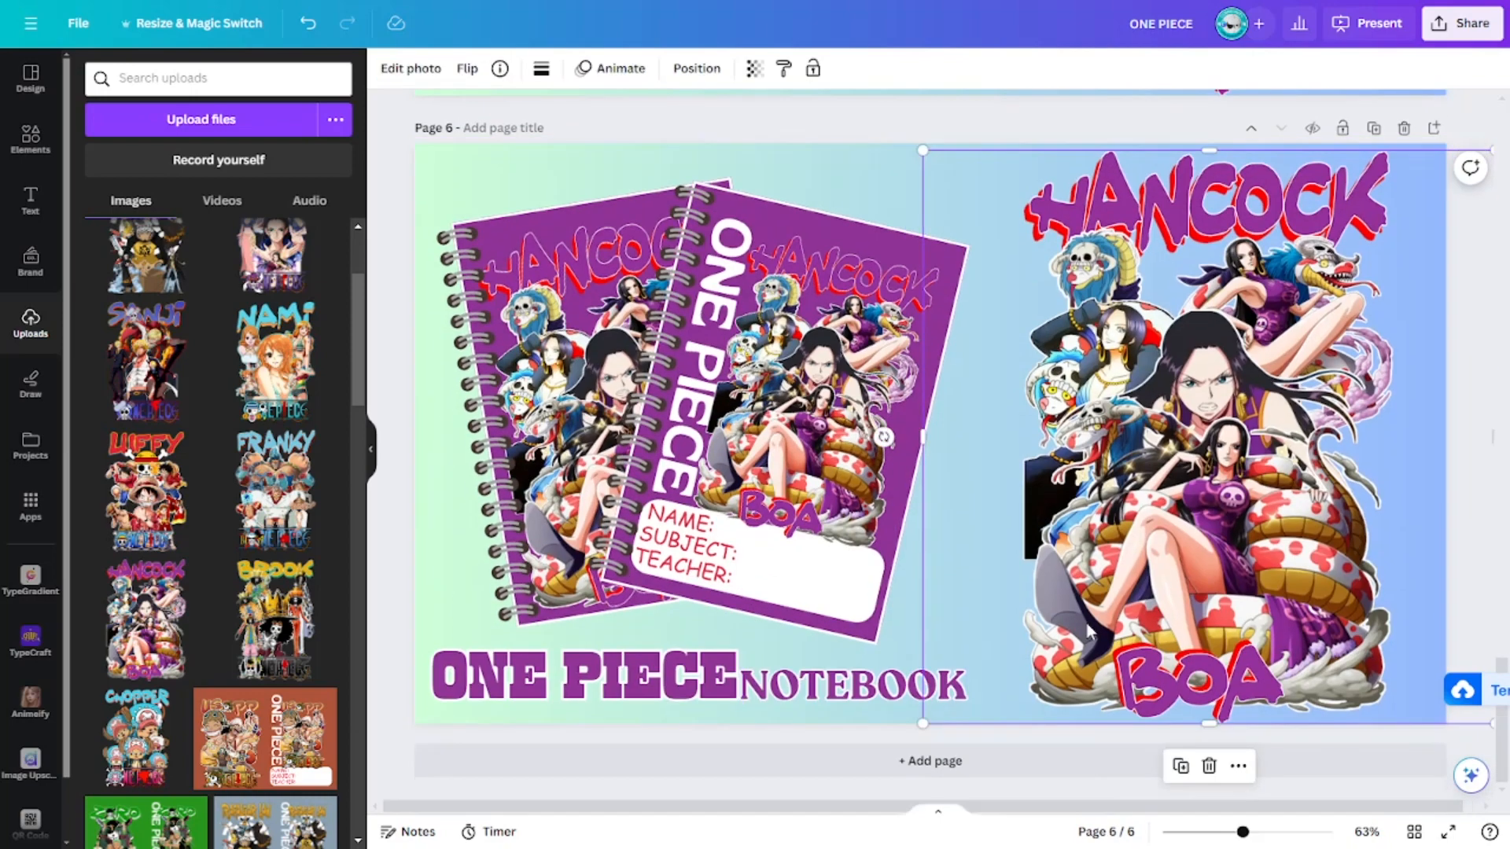
pyautogui.press('Delete')
# Remove the HANCOCK images from both notebook frames on page 6, keeping the empty frames.
pyautogui.click(838, 283)
pyautogui.click(785, 148)
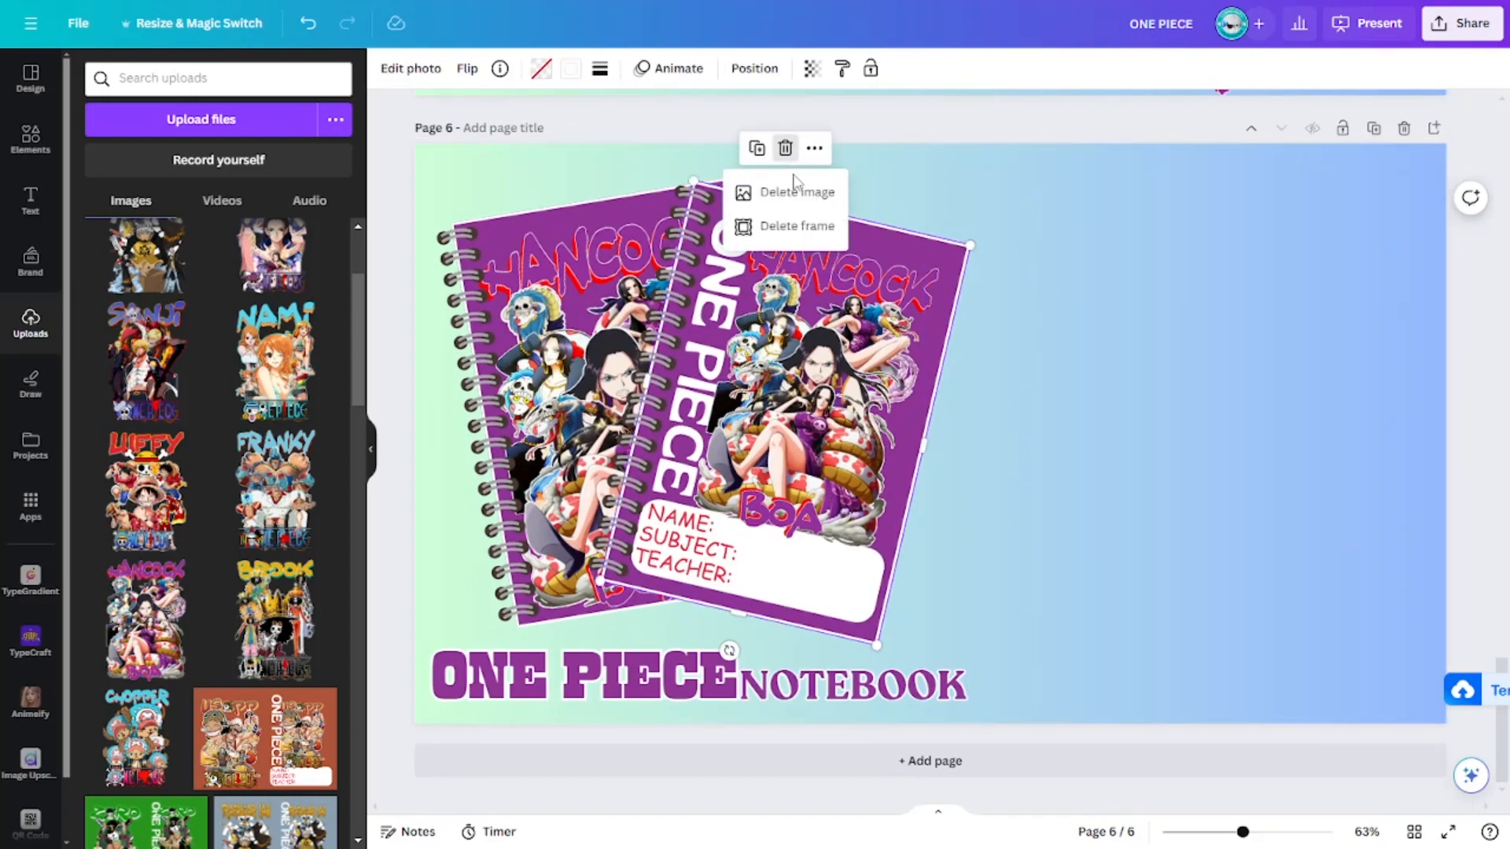
pyautogui.click(797, 193)
pyautogui.click(623, 145)
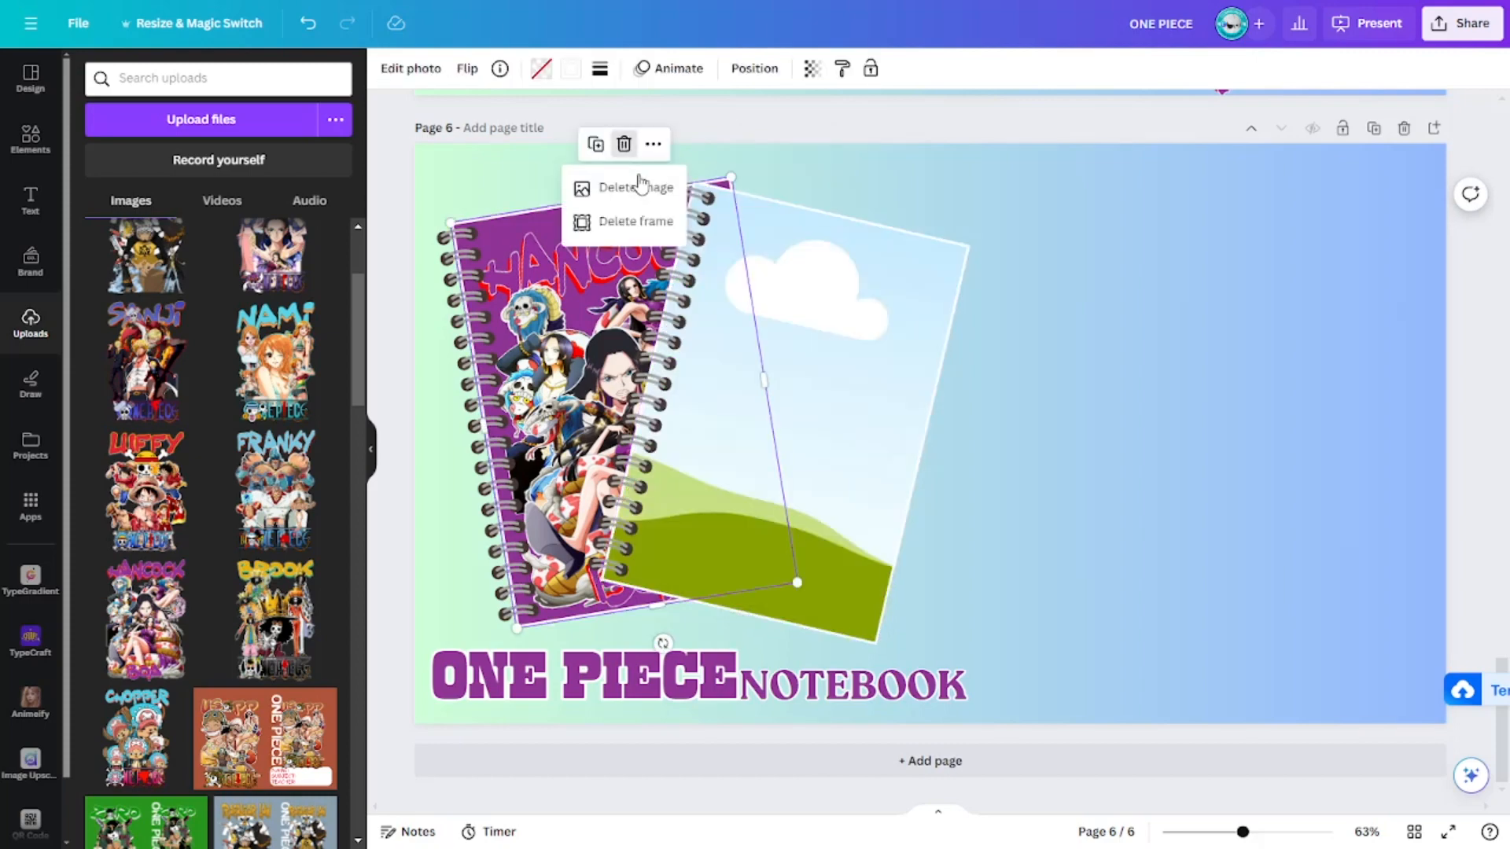
pyautogui.click(640, 186)
# Add the red LUFFY cover to page 6, crop it to its right half, and fill the front notebook frame with it.
pyautogui.scroll(-8, 262, 485)
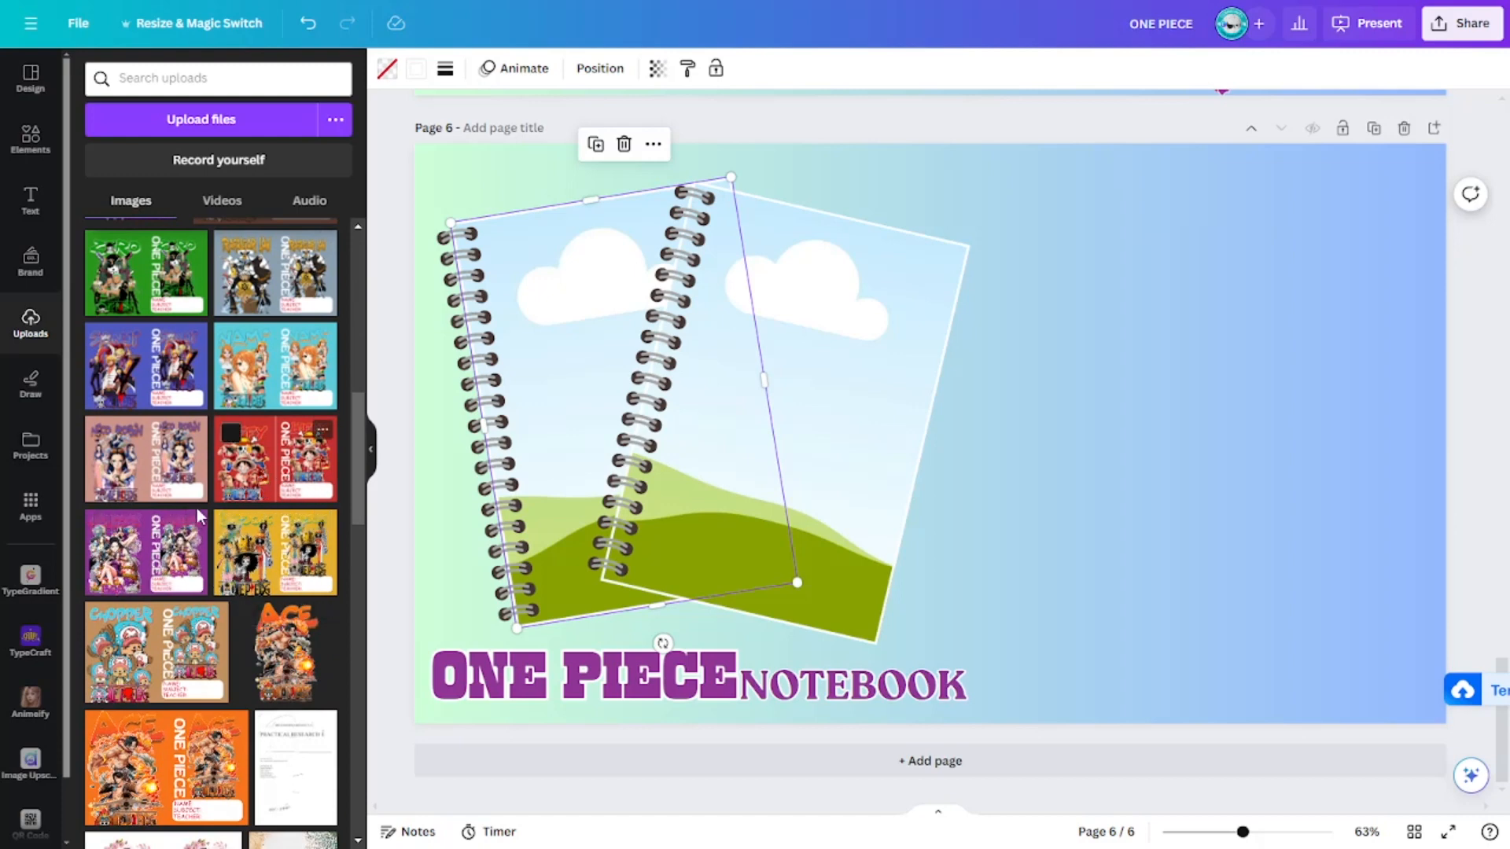
pyautogui.click(270, 489)
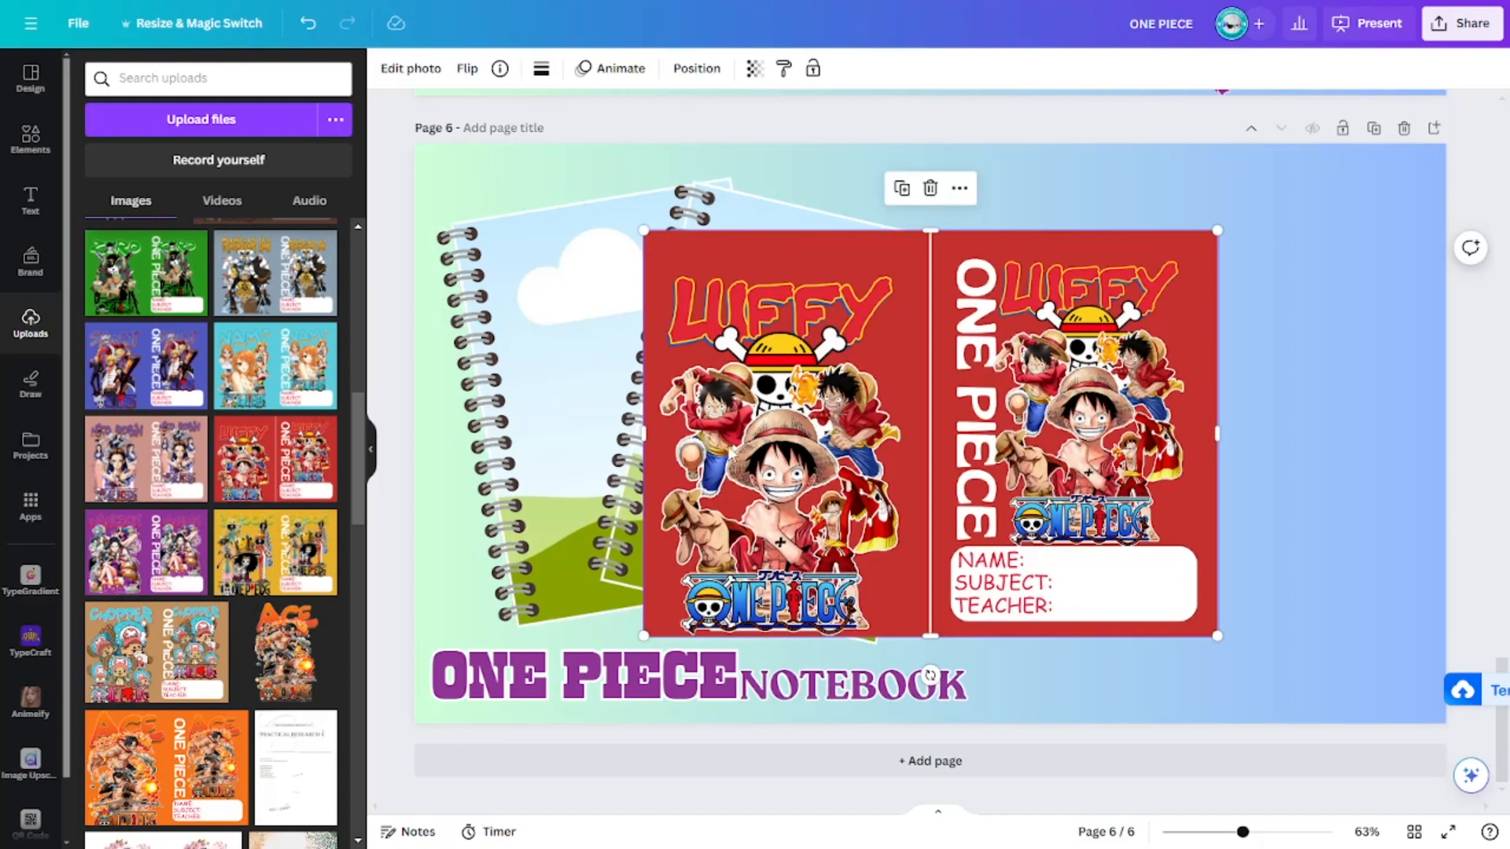
pyautogui.moveTo(644, 438); pyautogui.dragTo(930, 433)
pyautogui.moveTo(1107, 494); pyautogui.dragTo(870, 484)
pyautogui.click(1103, 548)
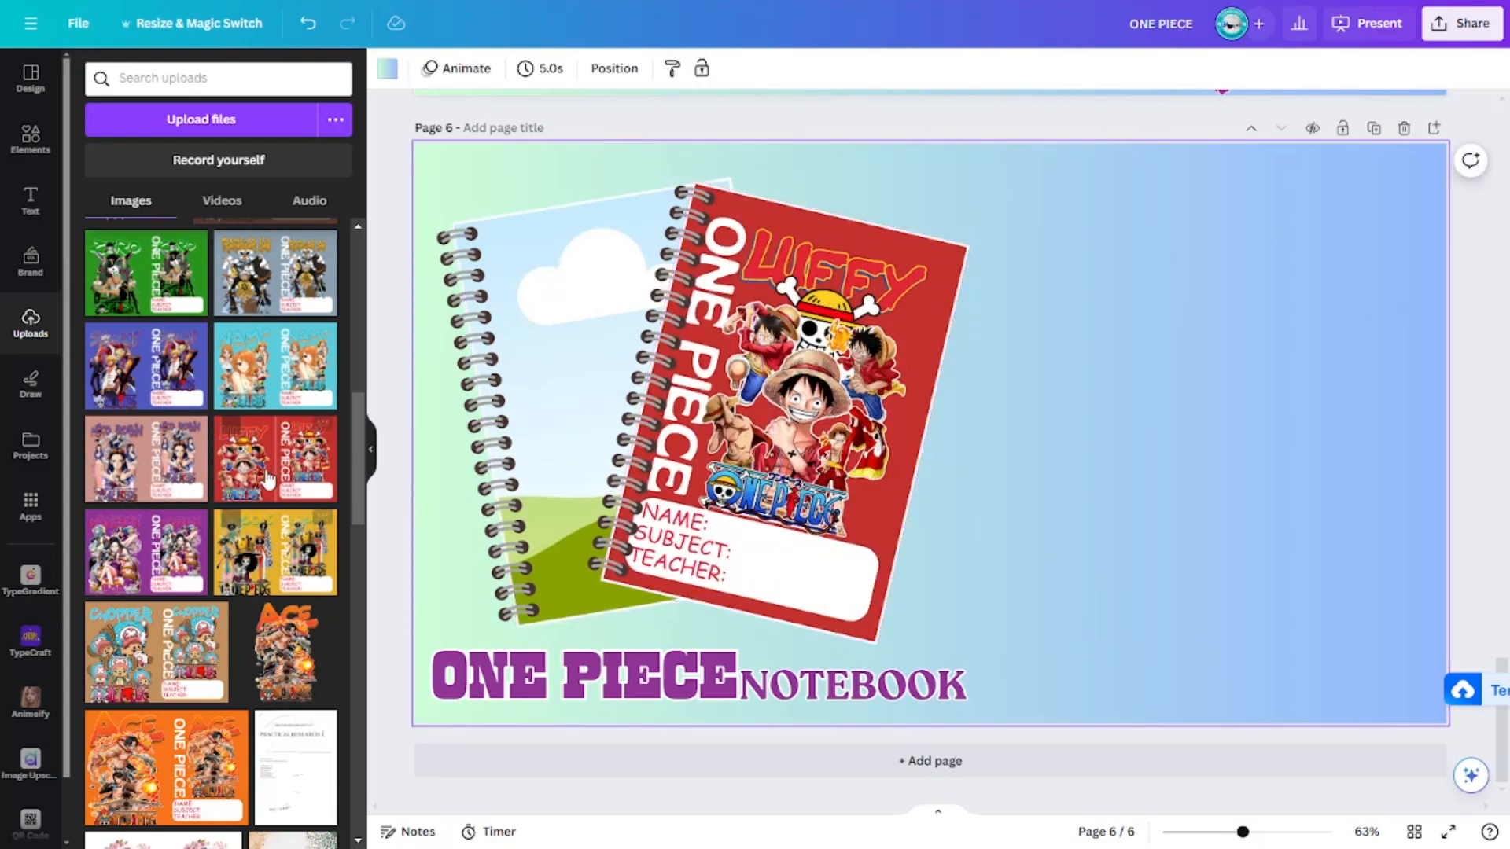
# Add the LUFFY cover again, crop it to its left half, and fill the rear notebook frame on page 6.
pyautogui.click(276, 460)
pyautogui.moveTo(1223, 434); pyautogui.dragTo(932, 434)
pyautogui.moveTo(793, 432); pyautogui.dragTo(562, 394)
pyautogui.click(1089, 546)
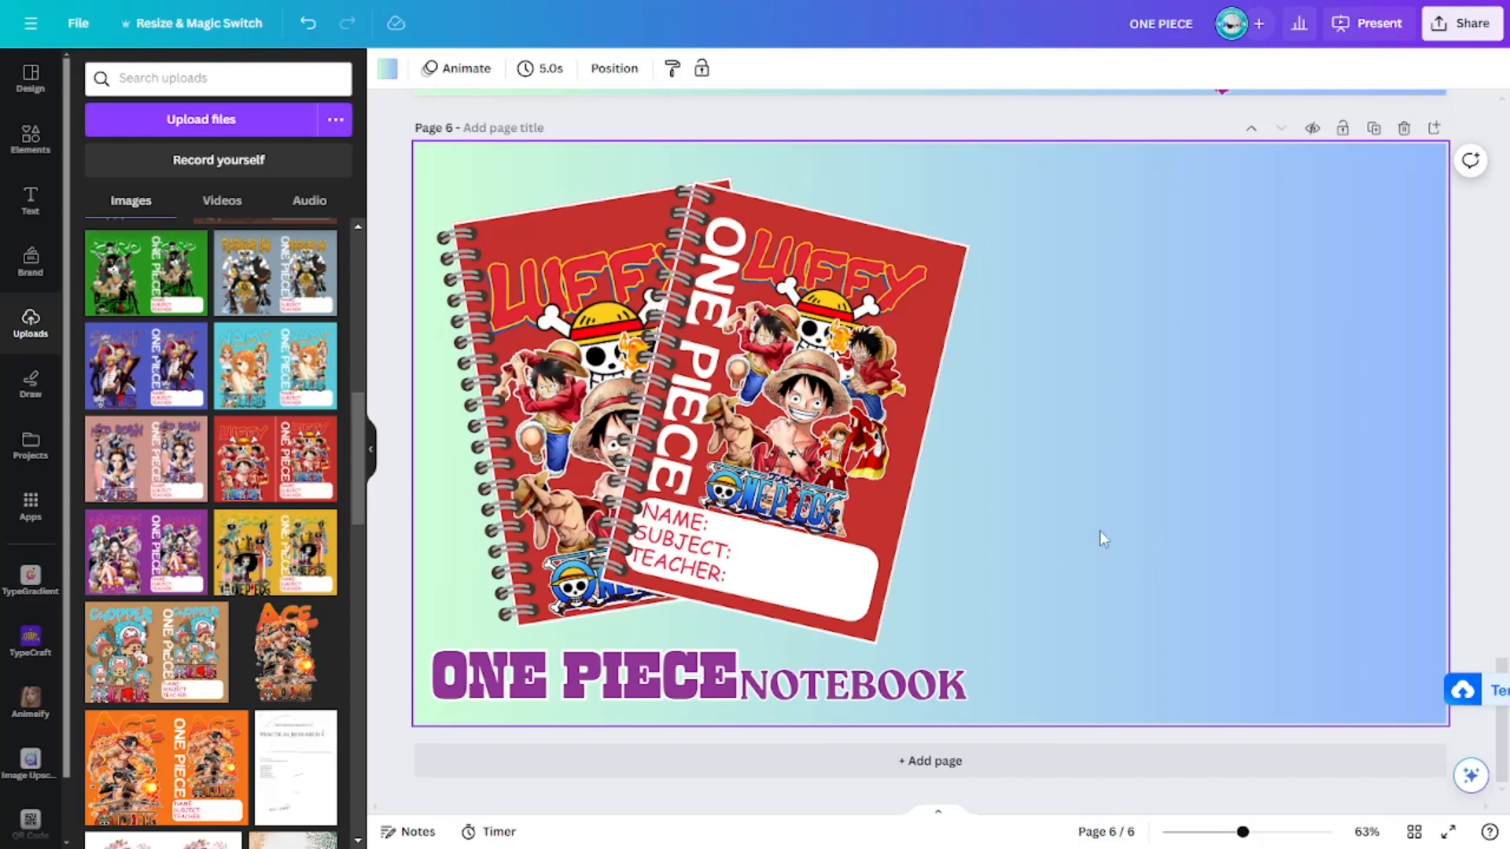
# Add the LUFFY character artwork to page 6, enlarge it, and position it beside the notebooks to span the page height.
pyautogui.scroll(1, 291, 484)
pyautogui.scroll(6, 291, 484)
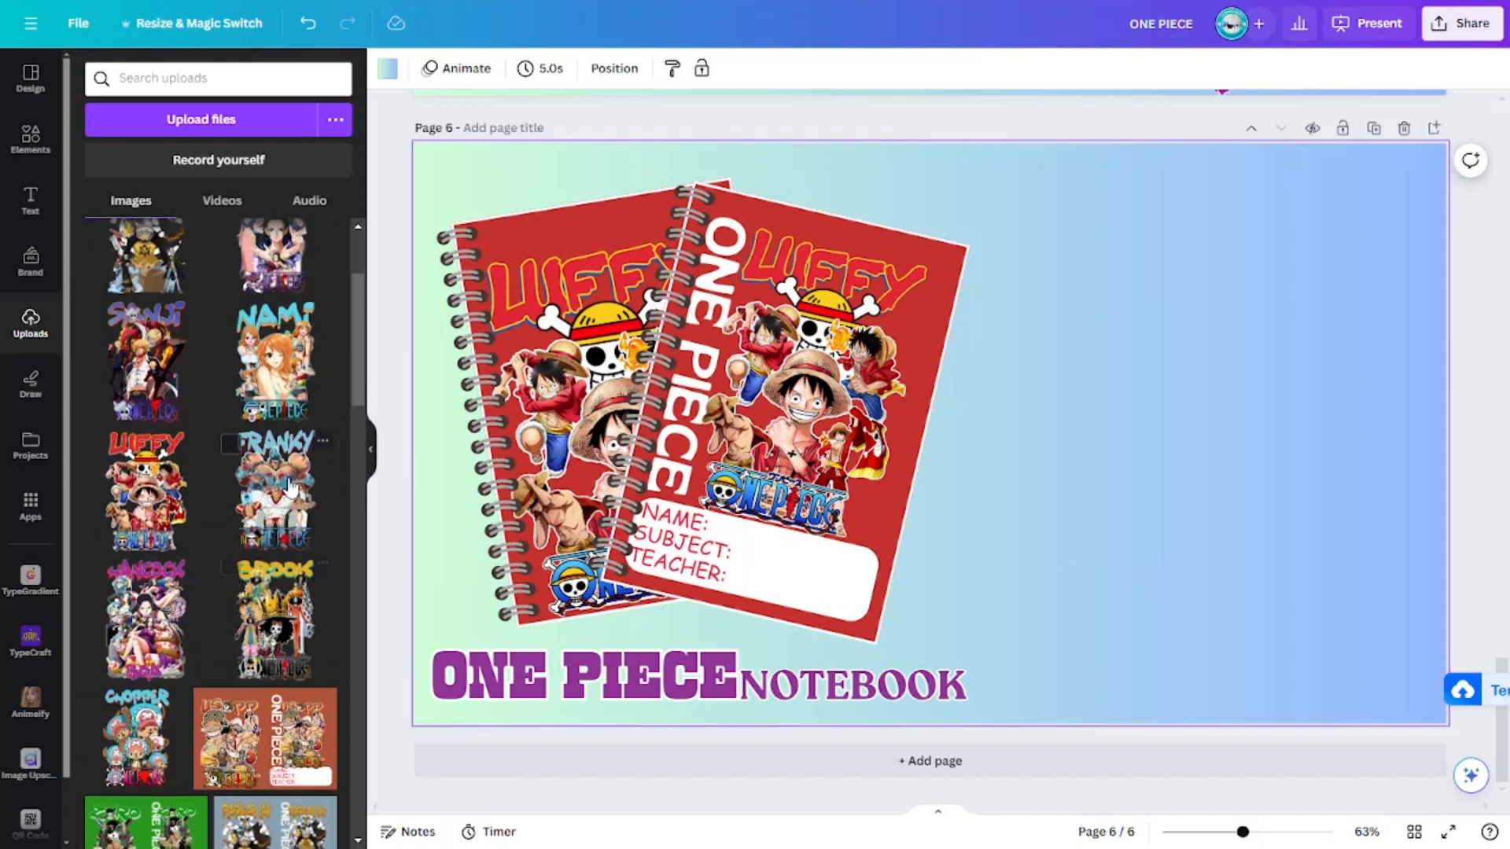
pyautogui.click(180, 506)
pyautogui.moveTo(1148, 212); pyautogui.dragTo(1324, 140)
pyautogui.moveTo(1021, 390); pyautogui.dragTo(1216, 457)
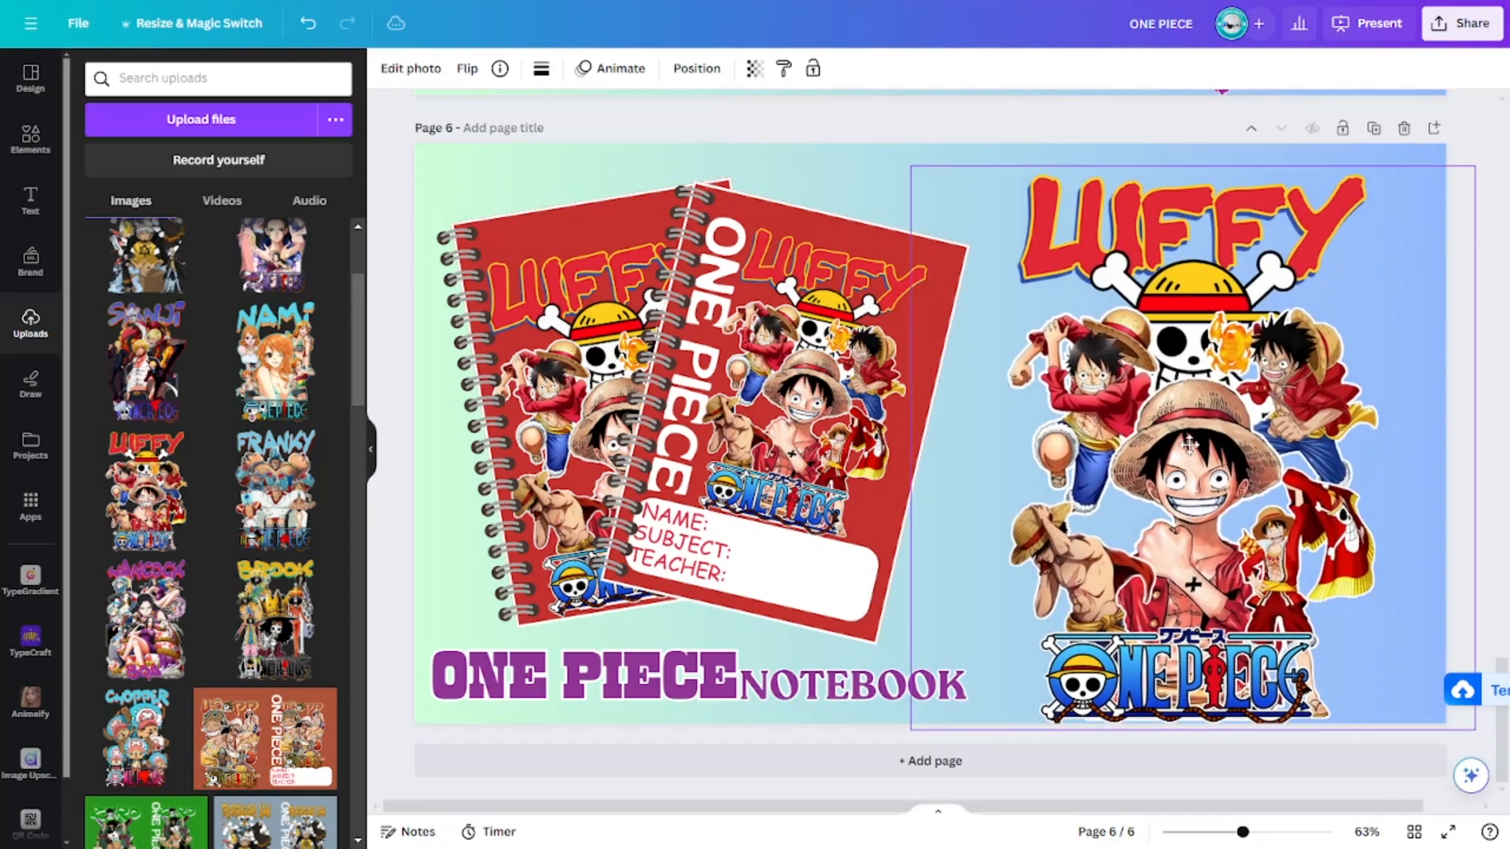
pyautogui.moveTo(1471, 725); pyautogui.dragTo(1509, 764)
pyautogui.moveTo(1412, 639); pyautogui.dragTo(1392, 635)
pyautogui.scroll(5, 1502, 531)
pyautogui.scroll(-5, 1474, 586)
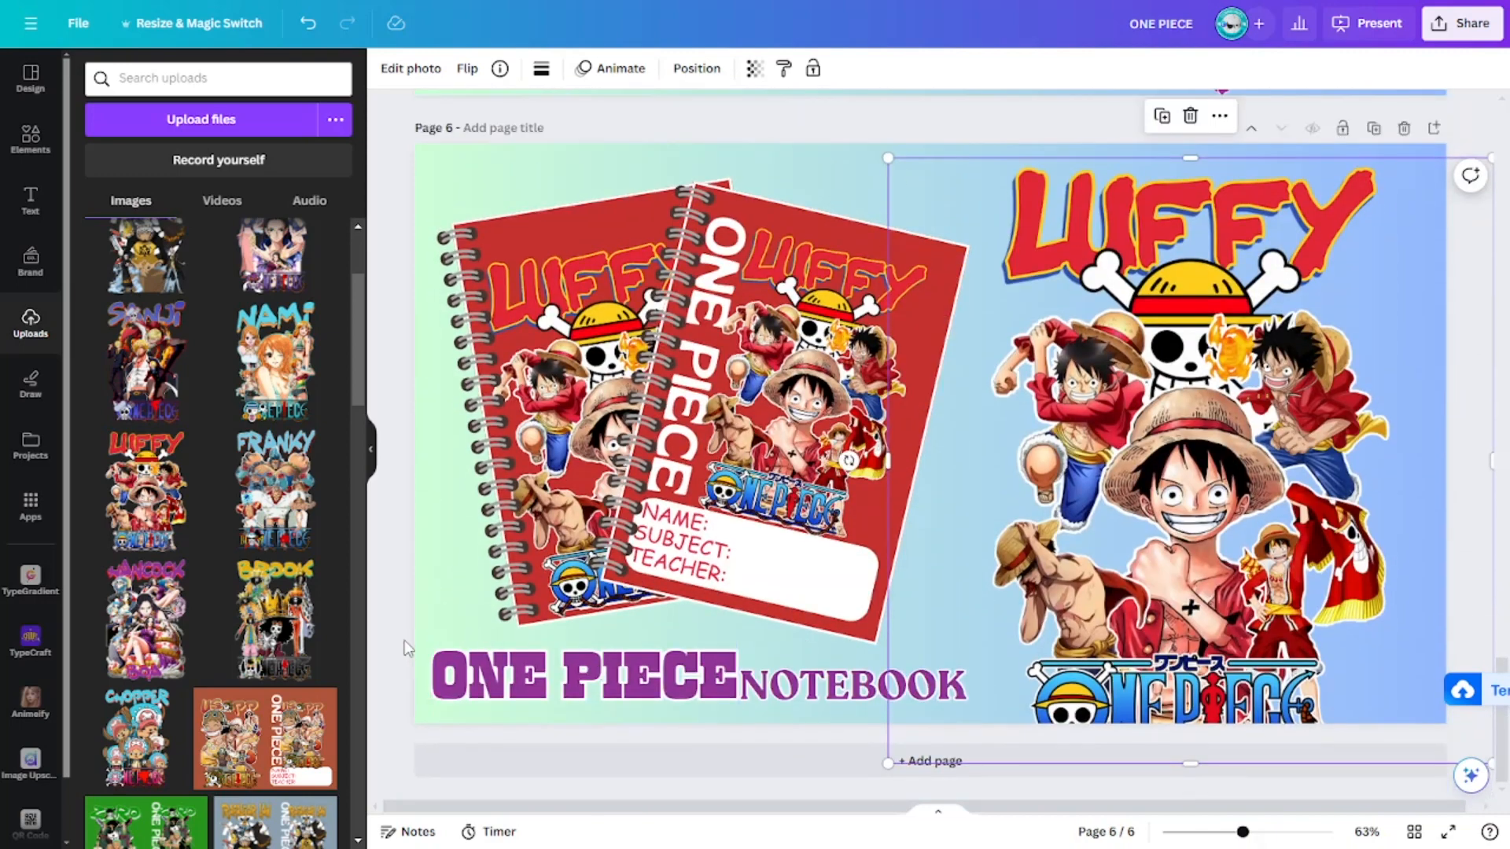
pyautogui.click(396, 647)
pyautogui.moveTo(1203, 510); pyautogui.dragTo(1199, 481)
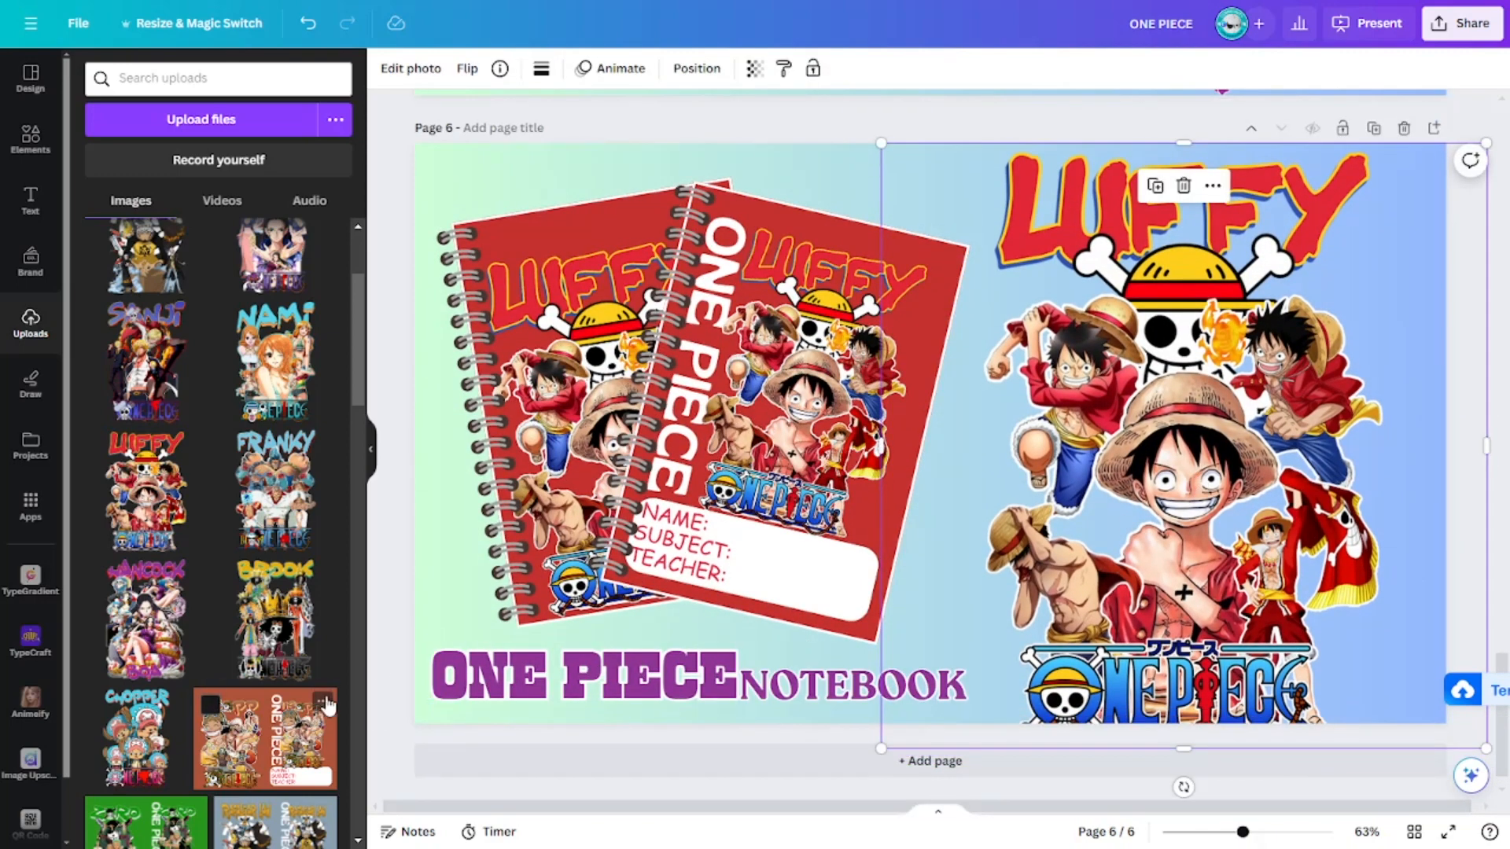
pyautogui.click(397, 647)
# Recolor the ONE PIECE and NOTEBOOK titles on page 6 with the red photo color from the LUFFY artwork.
pyautogui.click(444, 665)
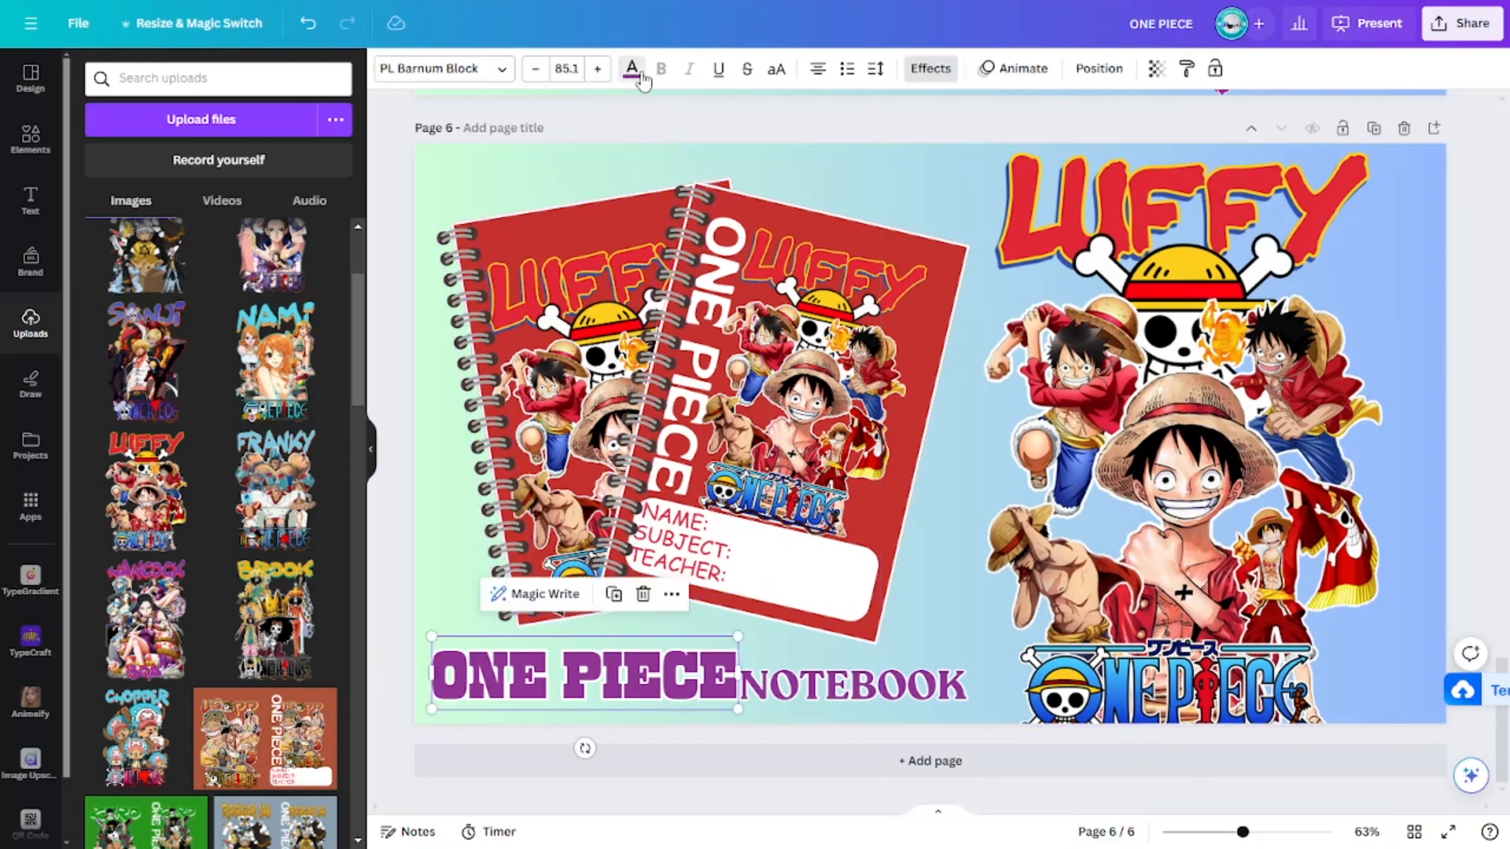
pyautogui.click(631, 68)
pyautogui.click(185, 432)
pyautogui.click(856, 681)
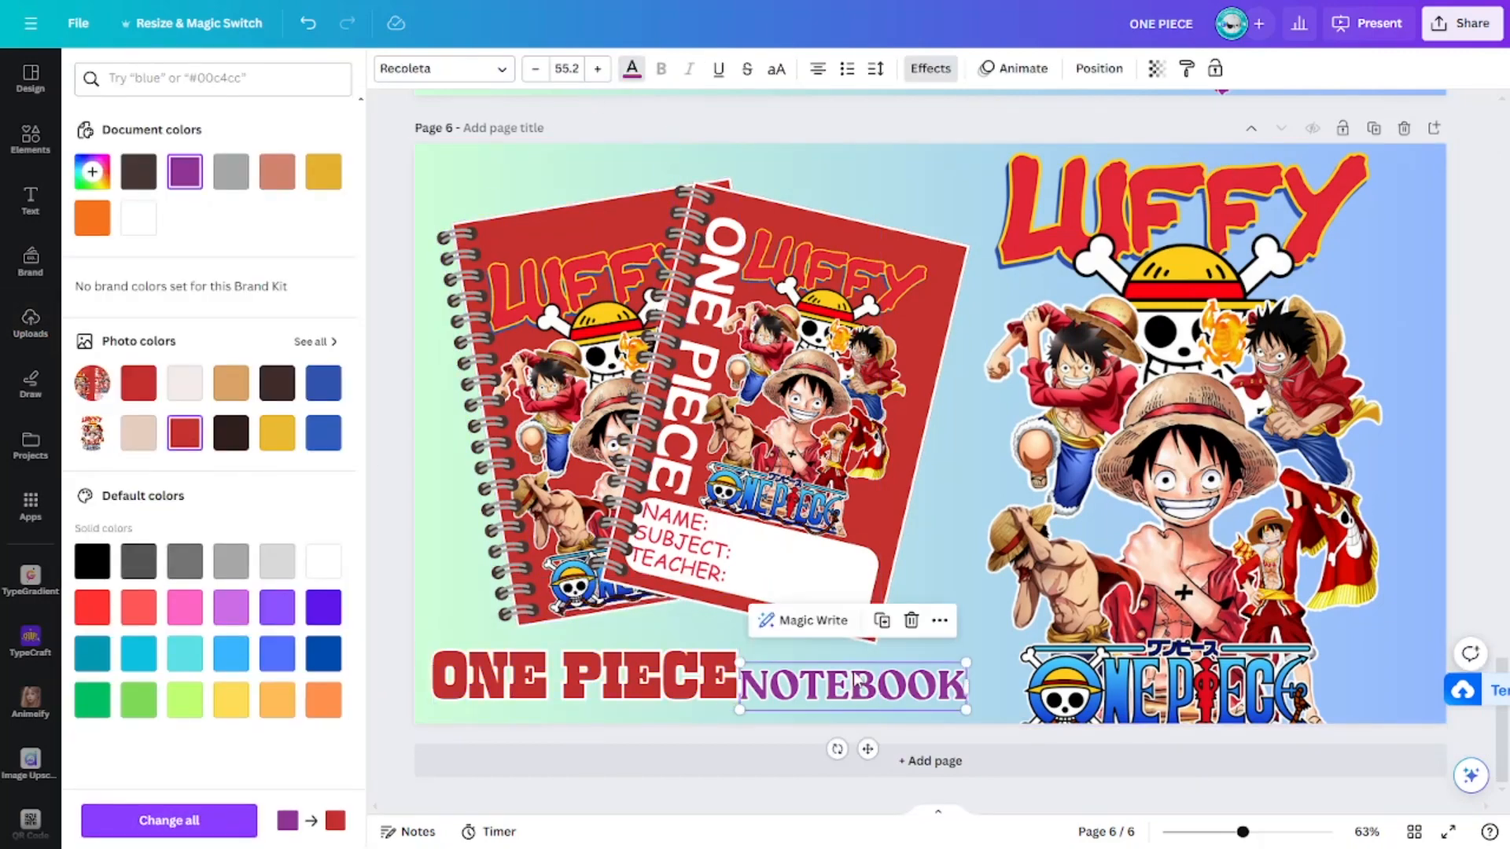
pyautogui.click(193, 445)
pyautogui.click(379, 507)
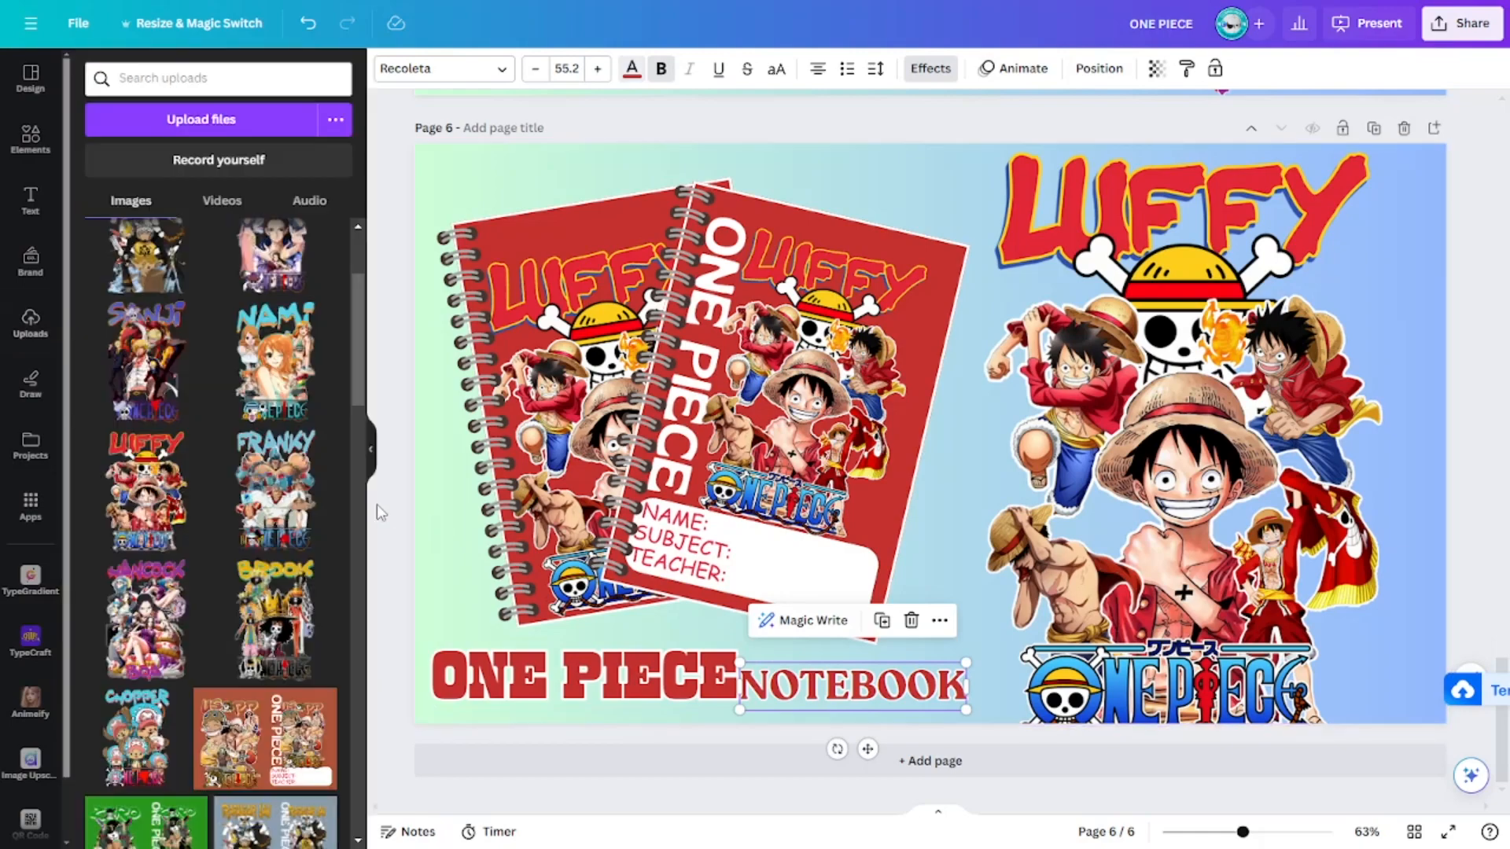
# Review the finished notebook pages from page 6 back to page 1 and down again in a wider editing view.
pyautogui.click(369, 469)
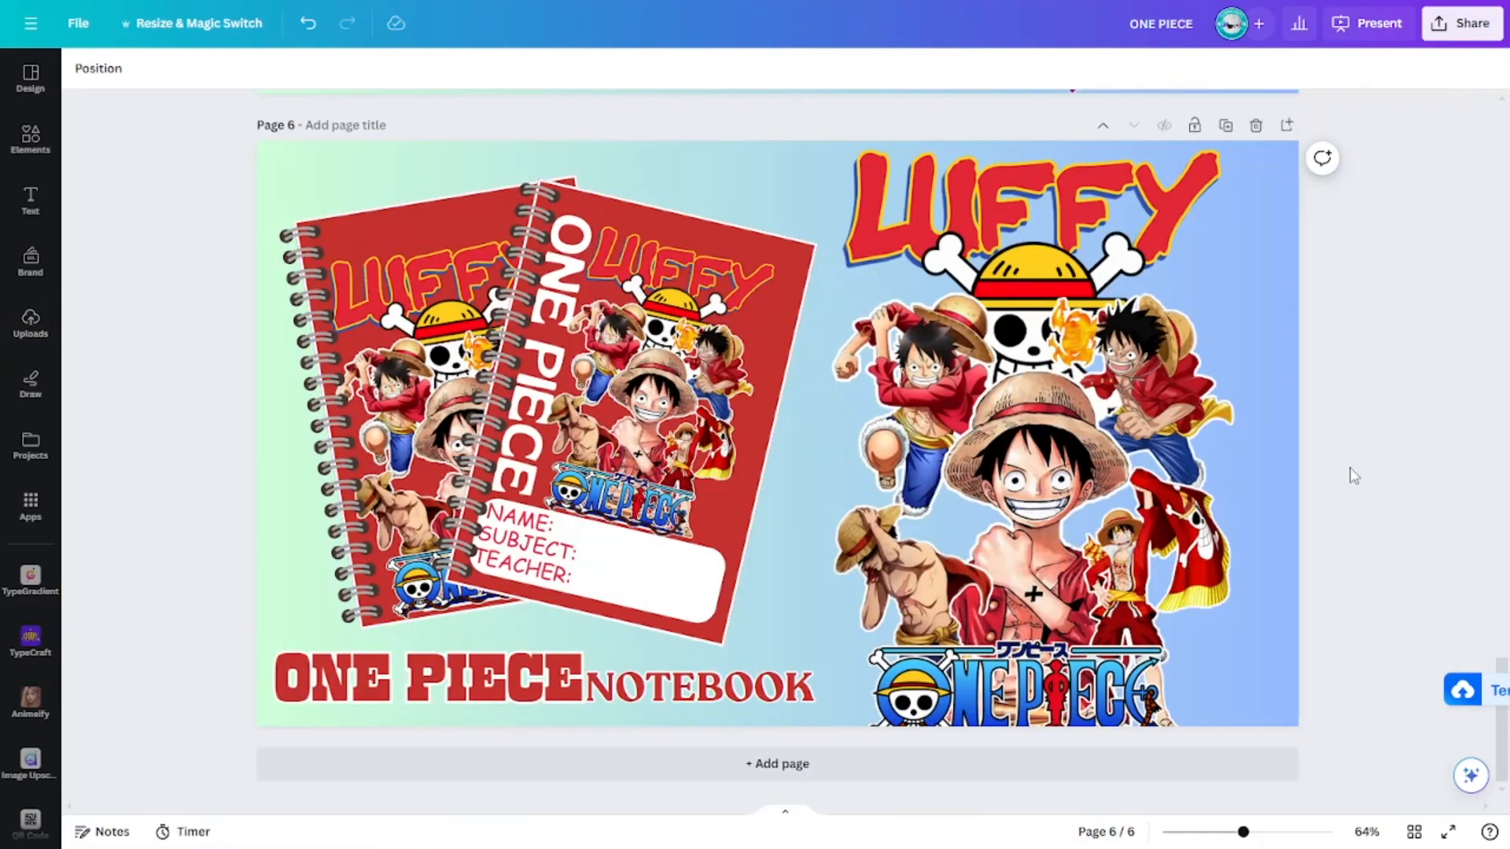
pyautogui.scroll(15, 1438, 531)
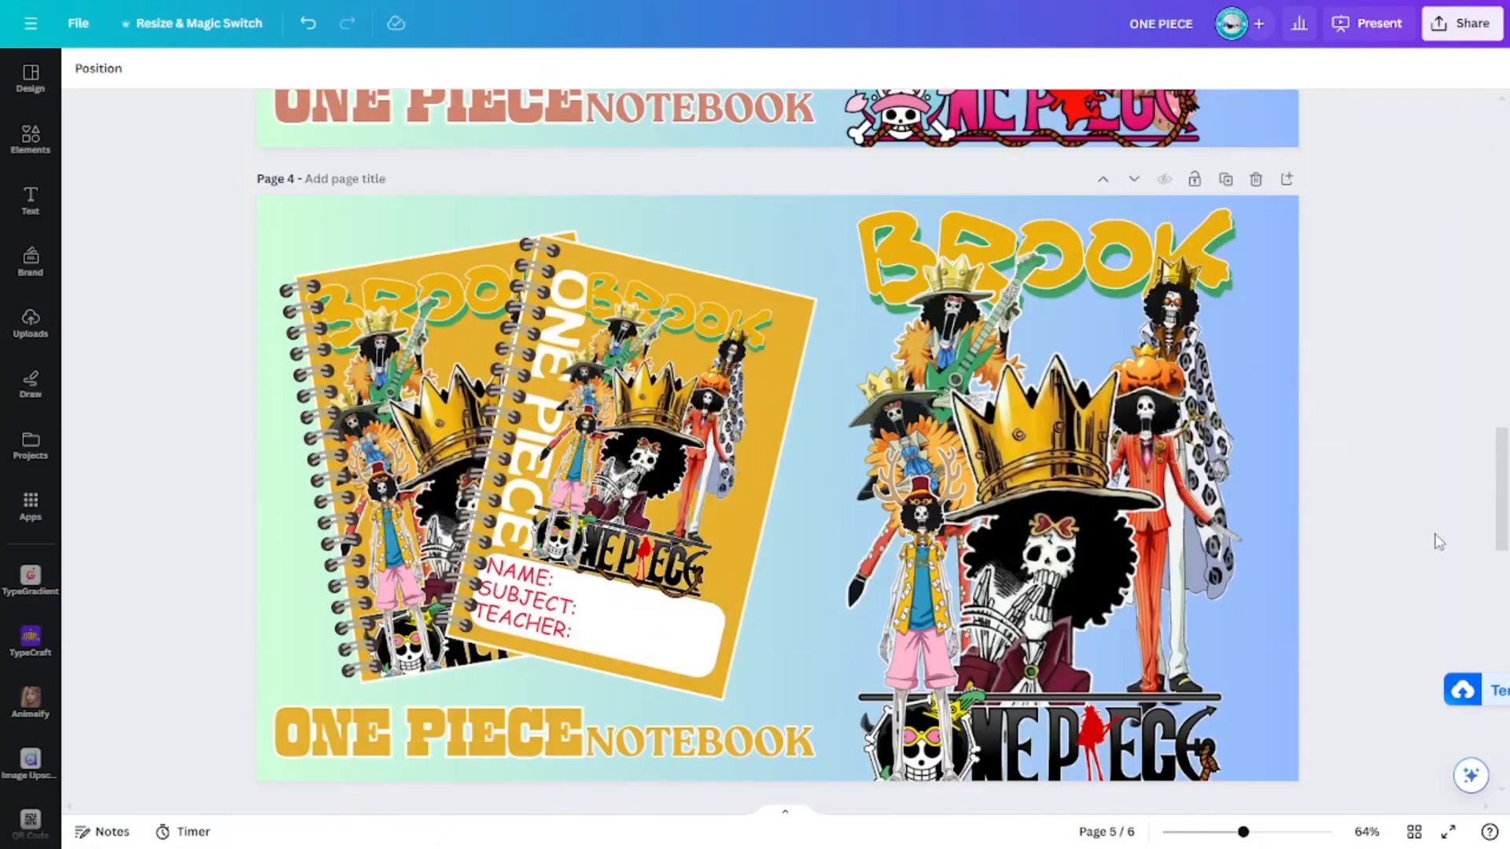
pyautogui.scroll(5, 1439, 548)
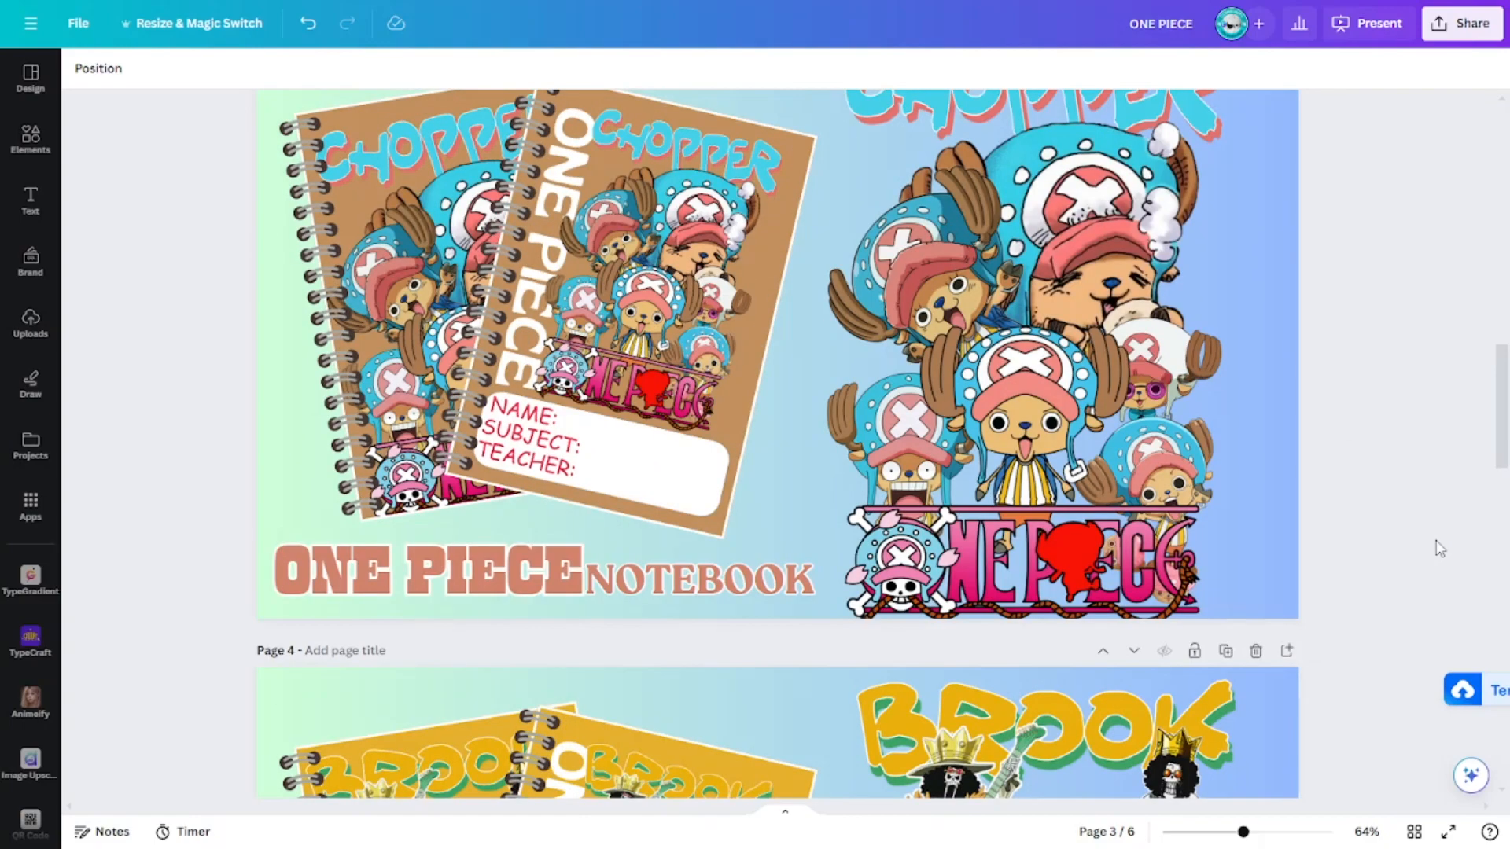
pyautogui.scroll(3, 1439, 548)
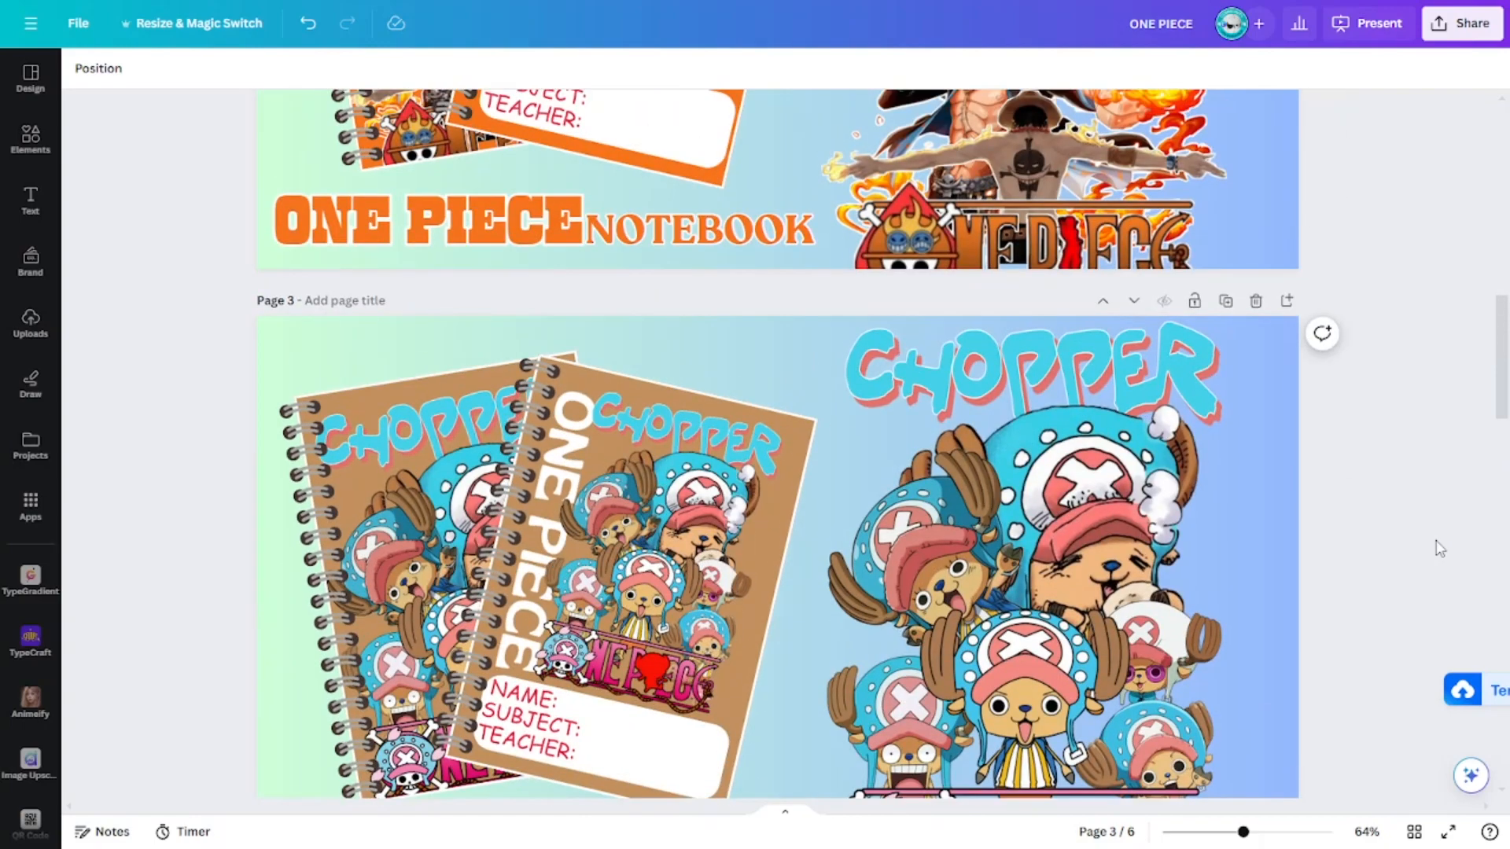
pyautogui.scroll(7, 1439, 548)
pyautogui.scroll(-14, 1439, 548)
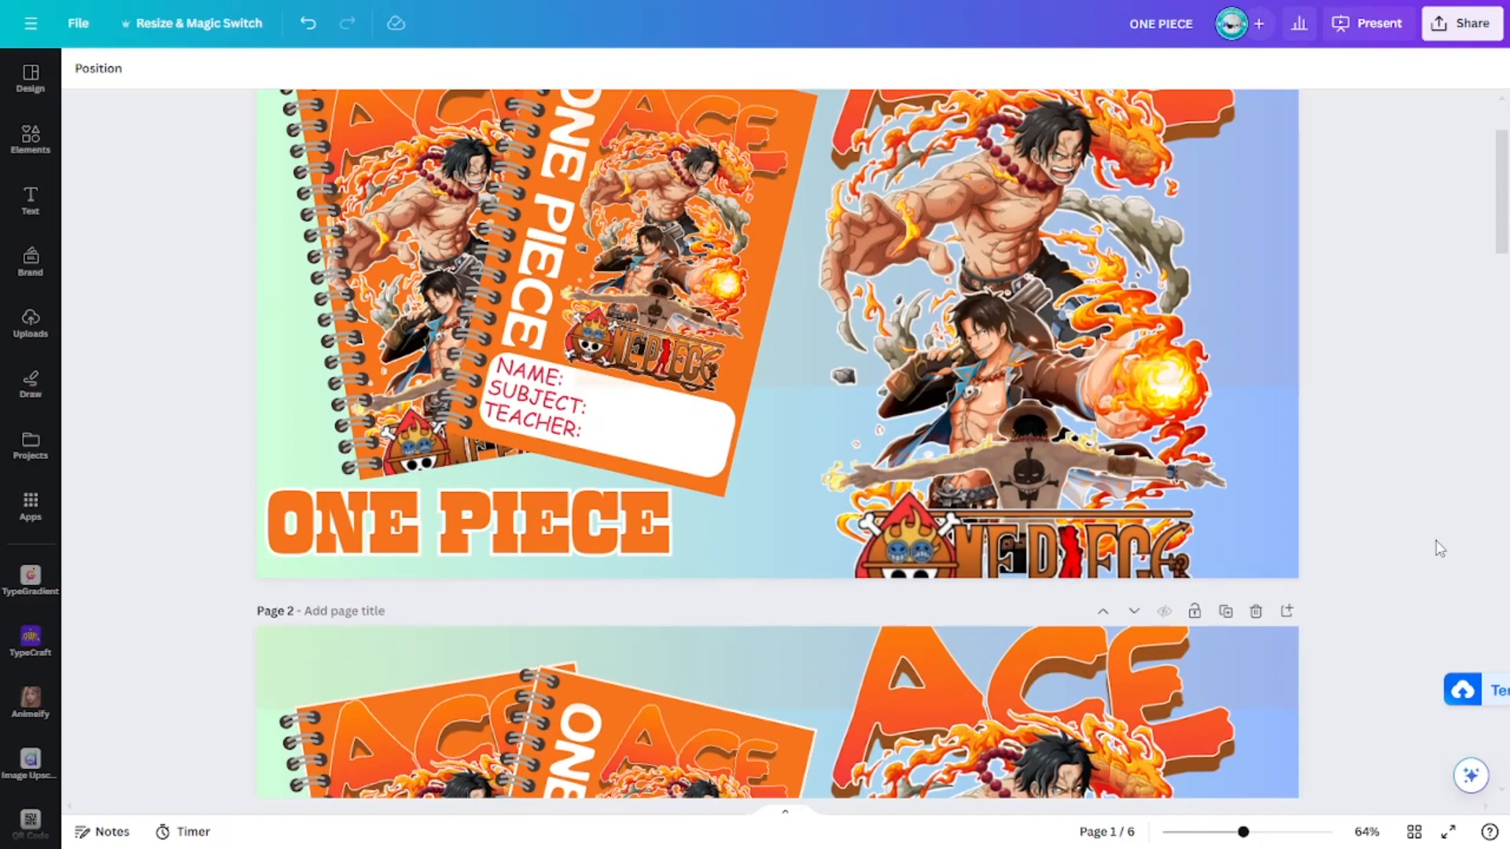
pyautogui.scroll(-4, 1442, 550)
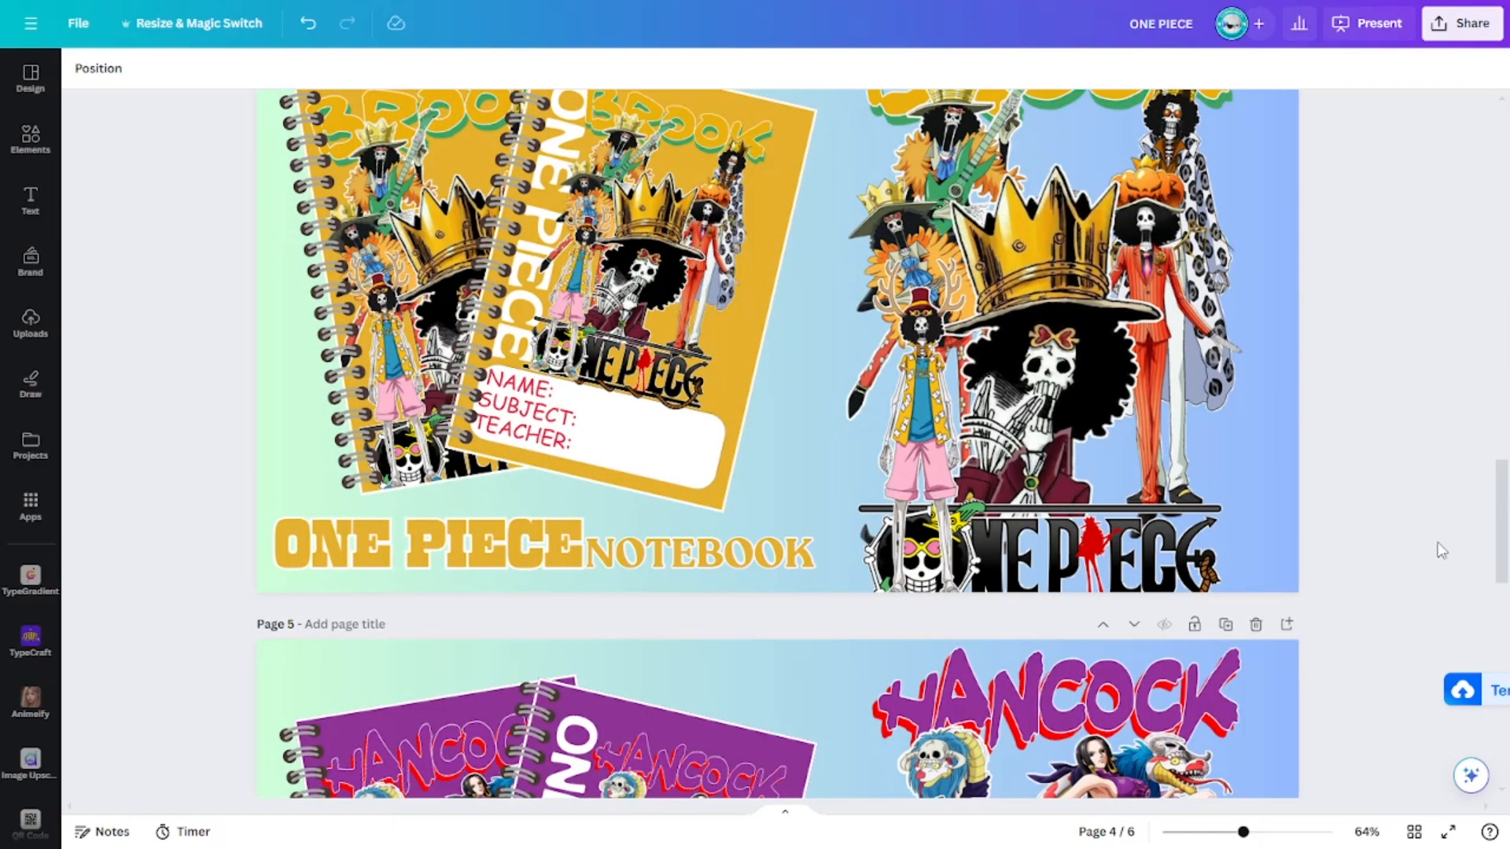
pyautogui.scroll(-3, 1442, 551)
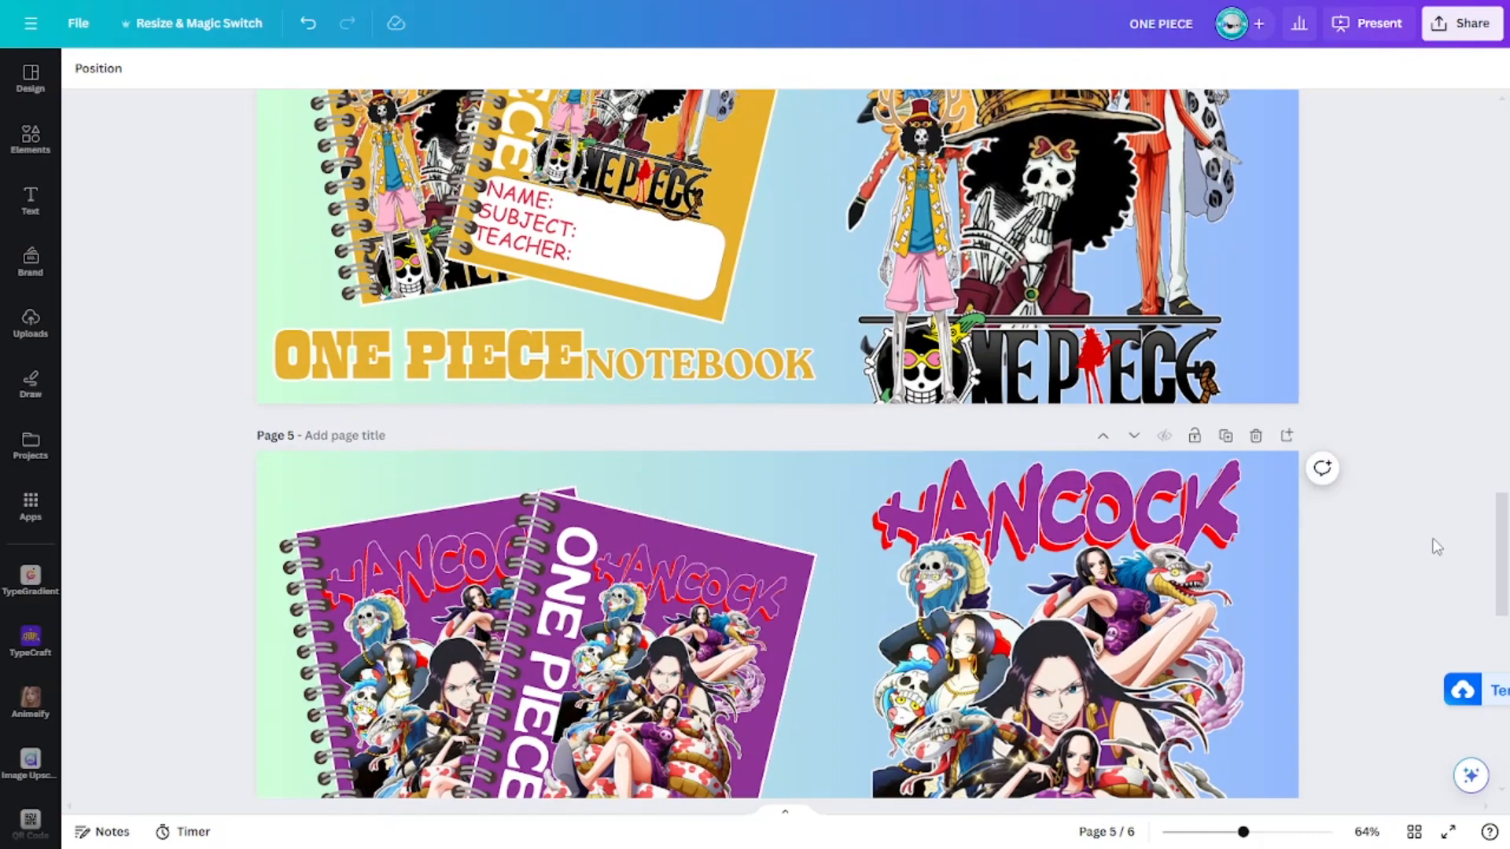
pyautogui.scroll(-4, 1437, 547)
pyautogui.scroll(-9, 1437, 547)
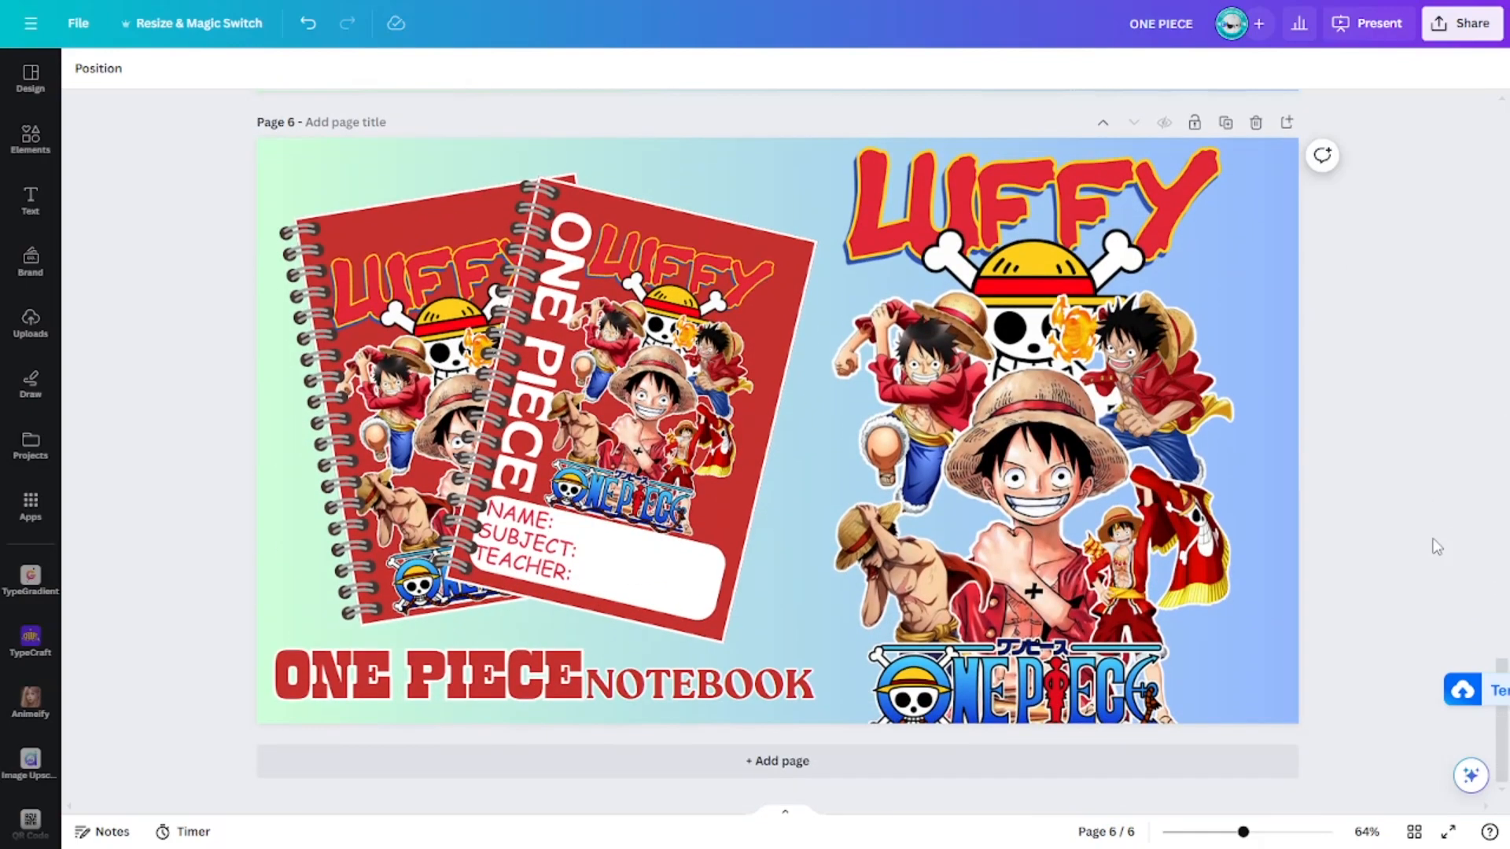
# Nudge the LUFFY artwork on page 6 slightly away from the notebooks and duplicate the page as page 7.
pyautogui.moveTo(1086, 483); pyautogui.dragTo(1100, 483)
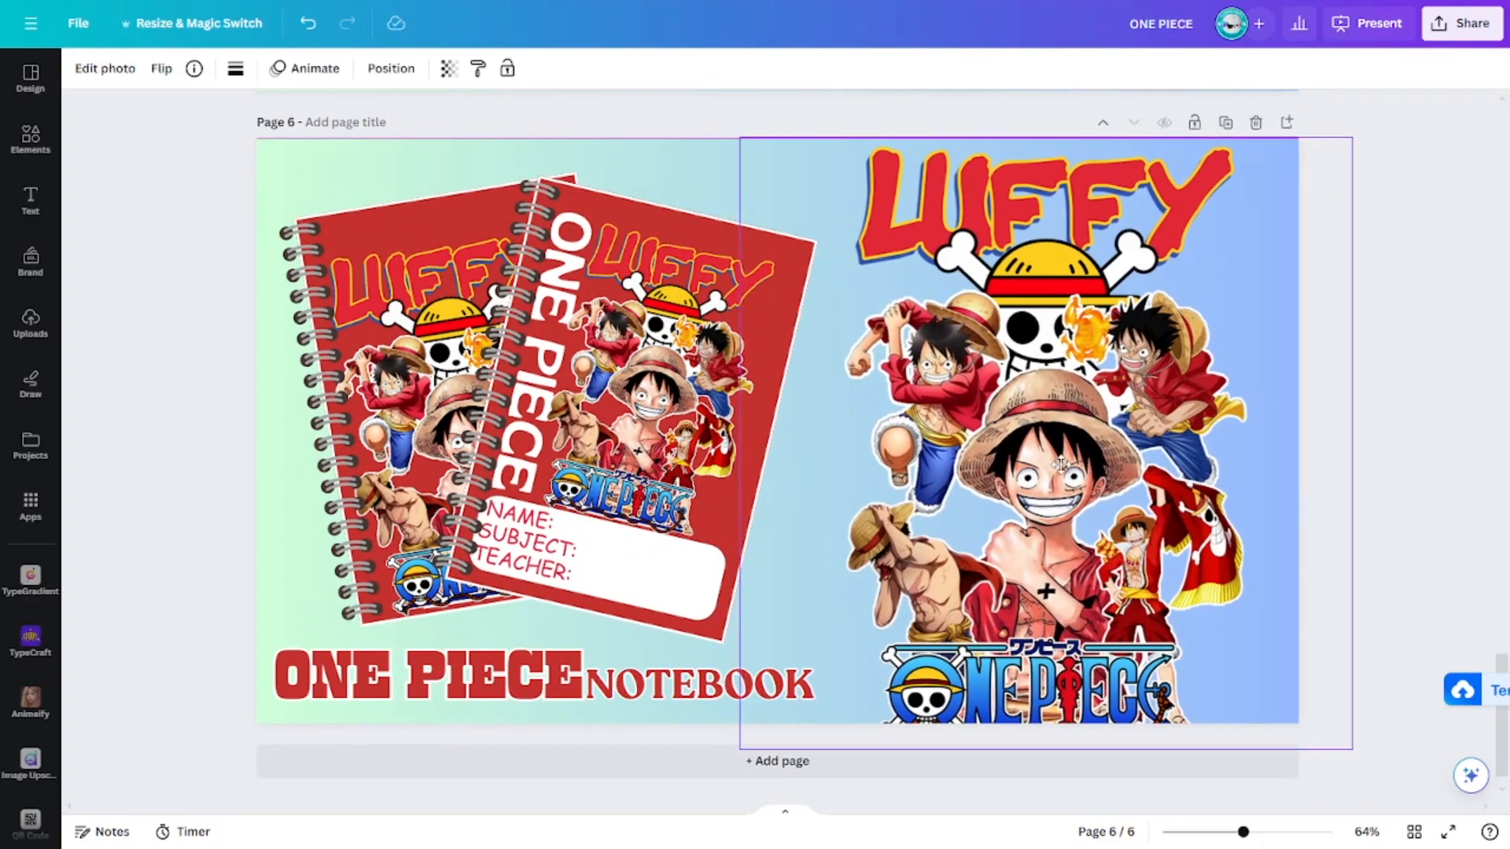
pyautogui.click(1389, 494)
pyautogui.click(1225, 122)
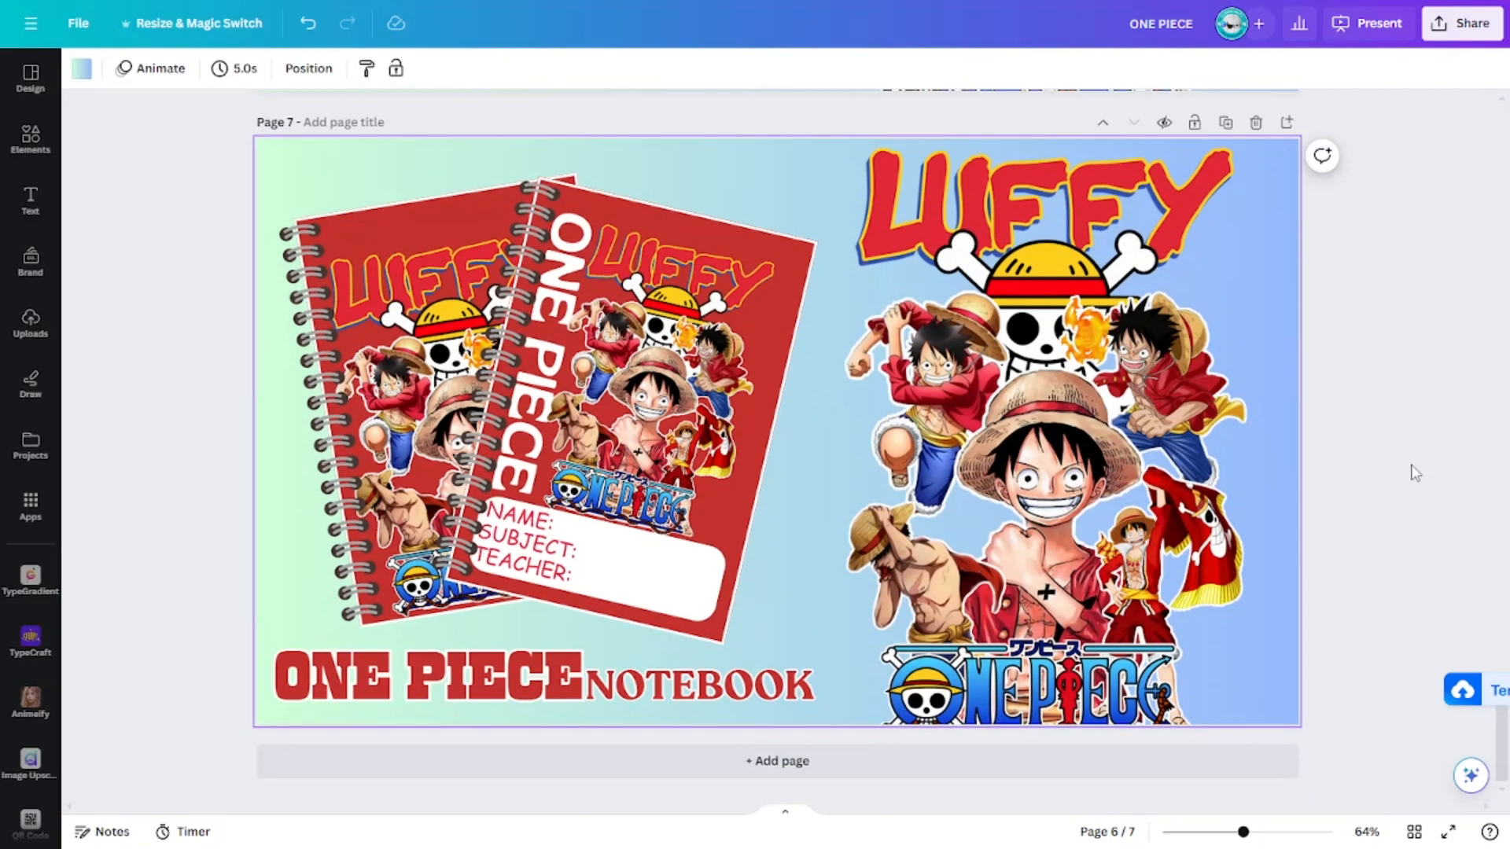
# Delete the LUFFY artwork from page 7 and remove the cover images from both notebook frames, keeping the empty frames.
pyautogui.click(809, 464)
pyautogui.press('Delete')
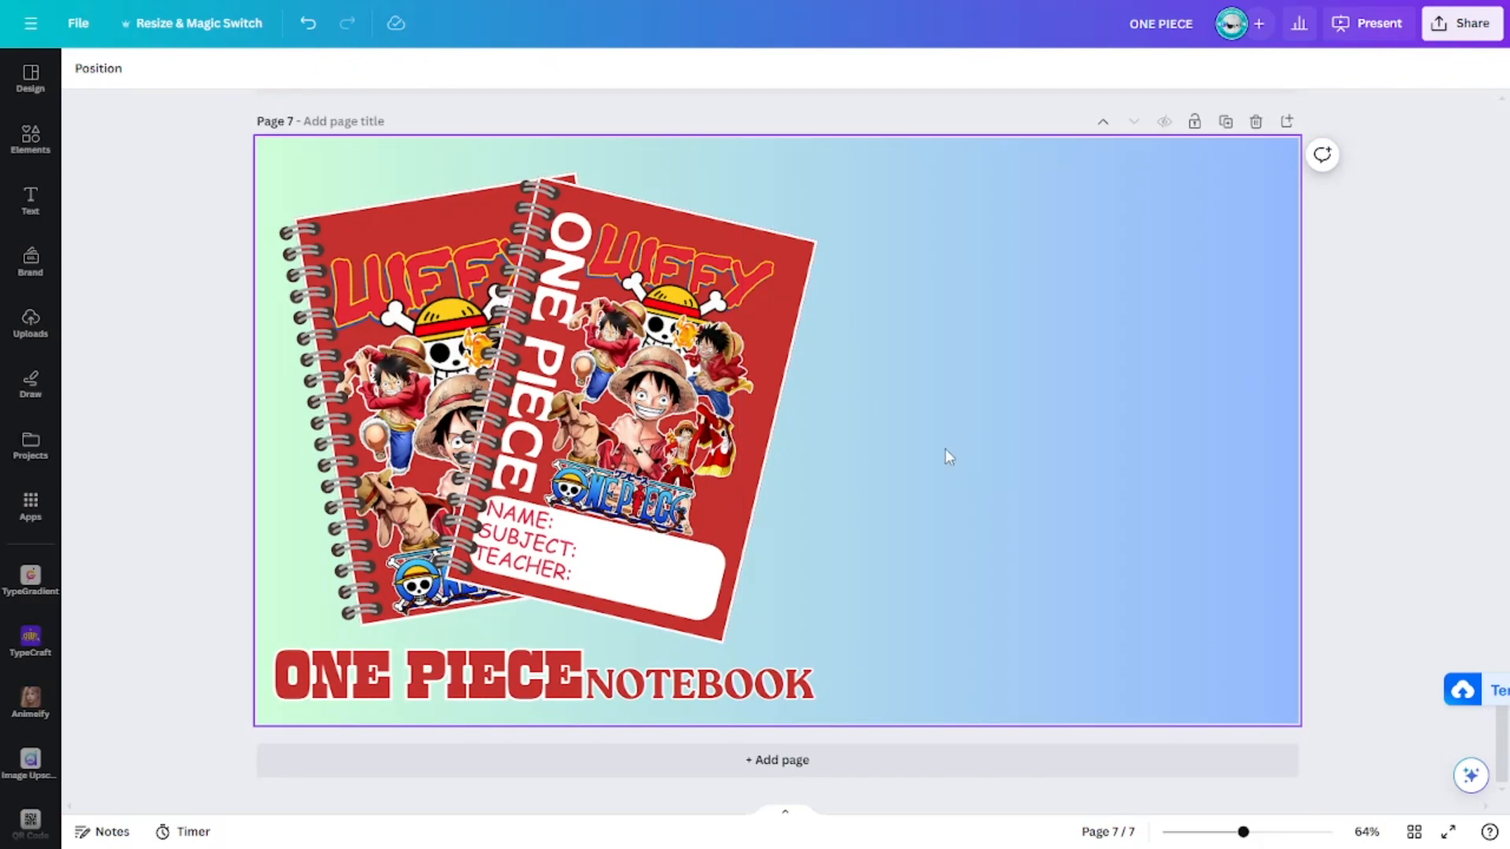
pyautogui.click(725, 277)
pyautogui.click(632, 149)
pyautogui.click(649, 192)
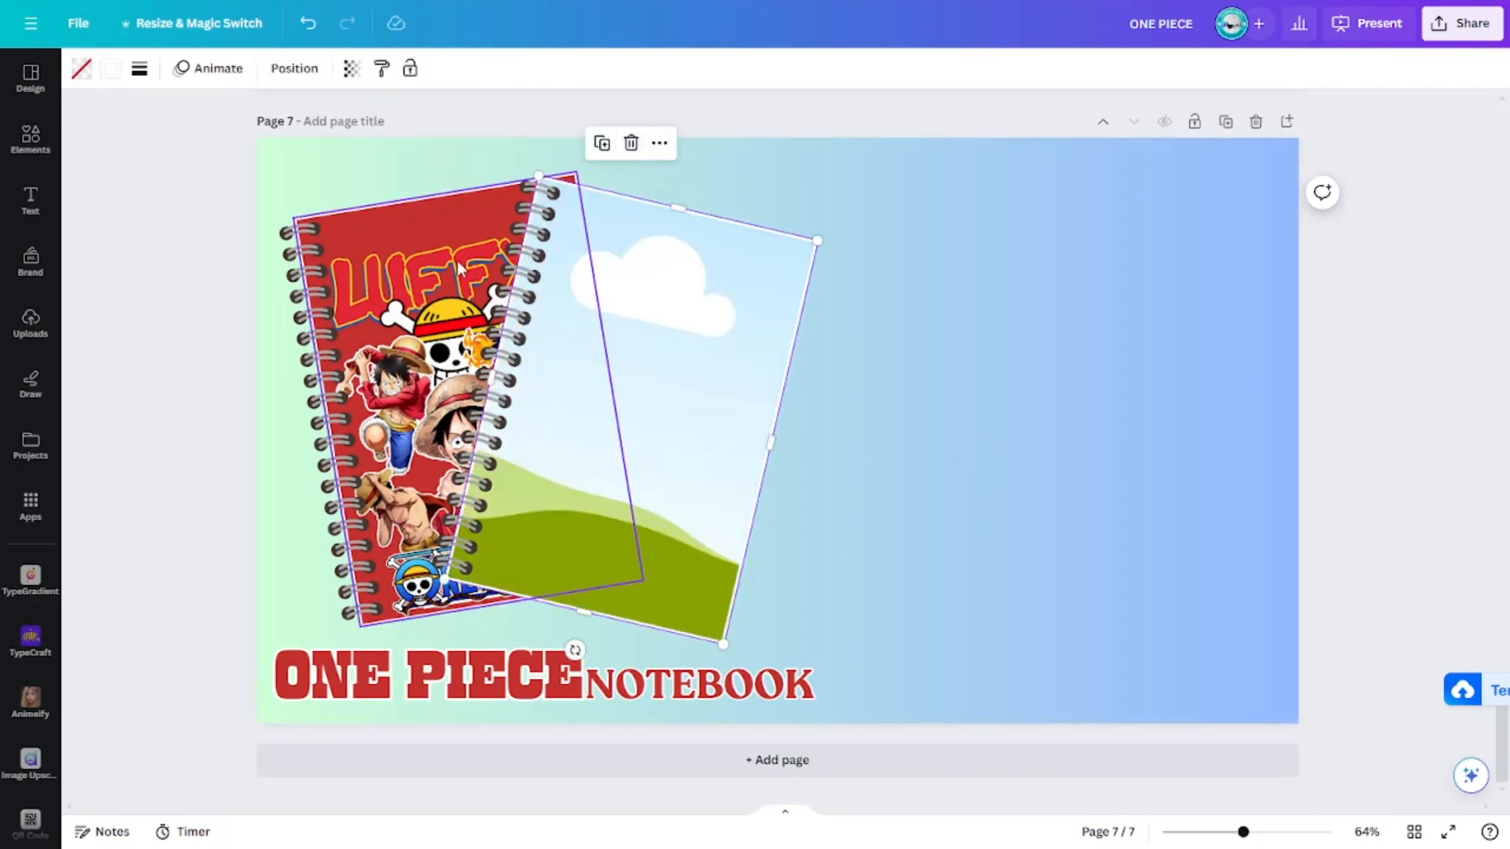
pyautogui.click(513, 182)
pyautogui.click(467, 139)
pyautogui.click(477, 185)
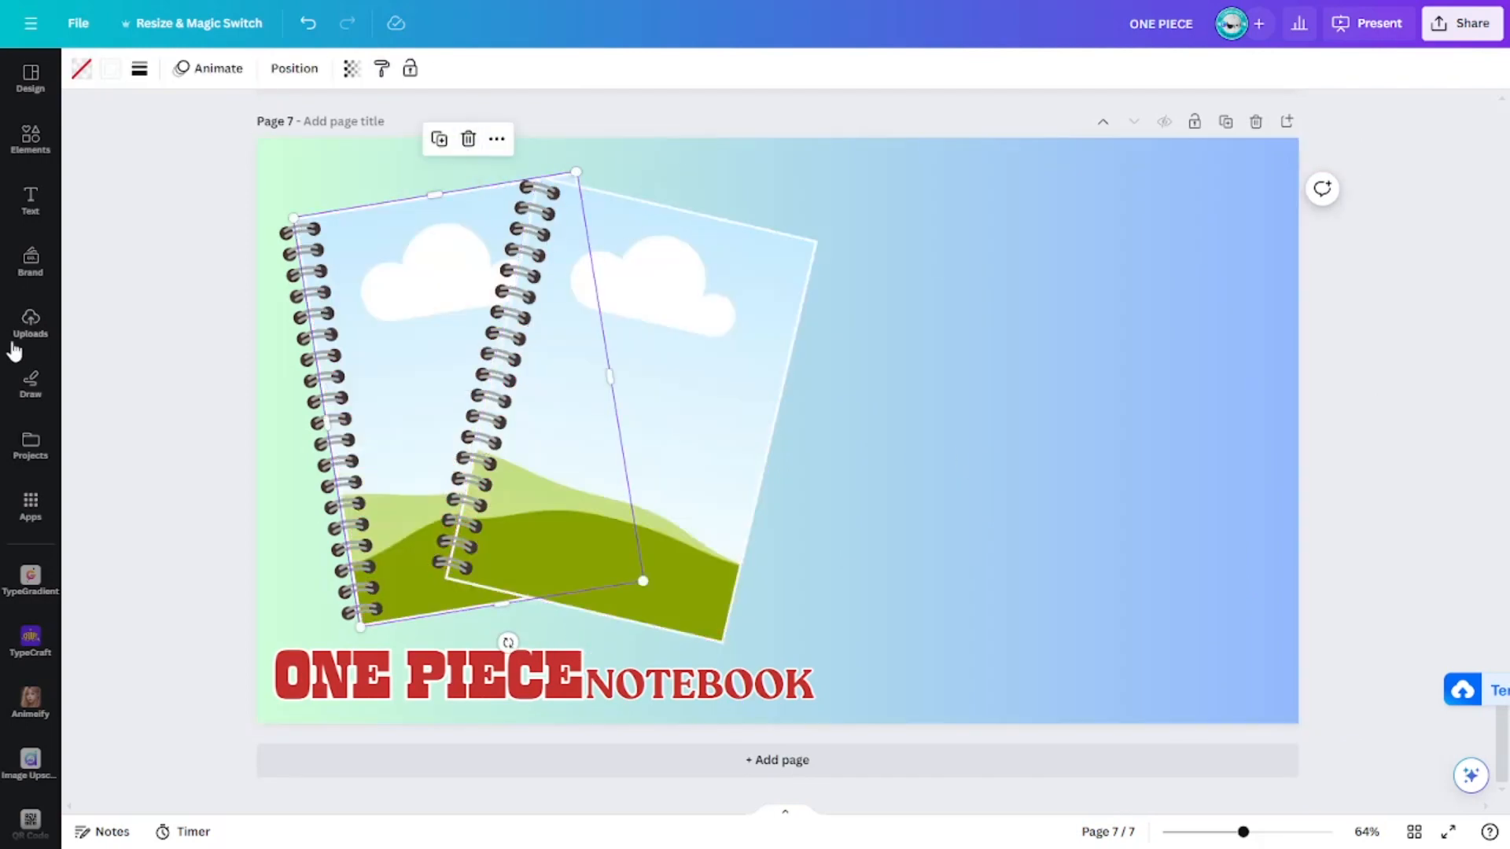
# Add the pink NICO ROBIN cover to page 7, crop it to its right half, and fill the front notebook frame with it.
pyautogui.click(32, 334)
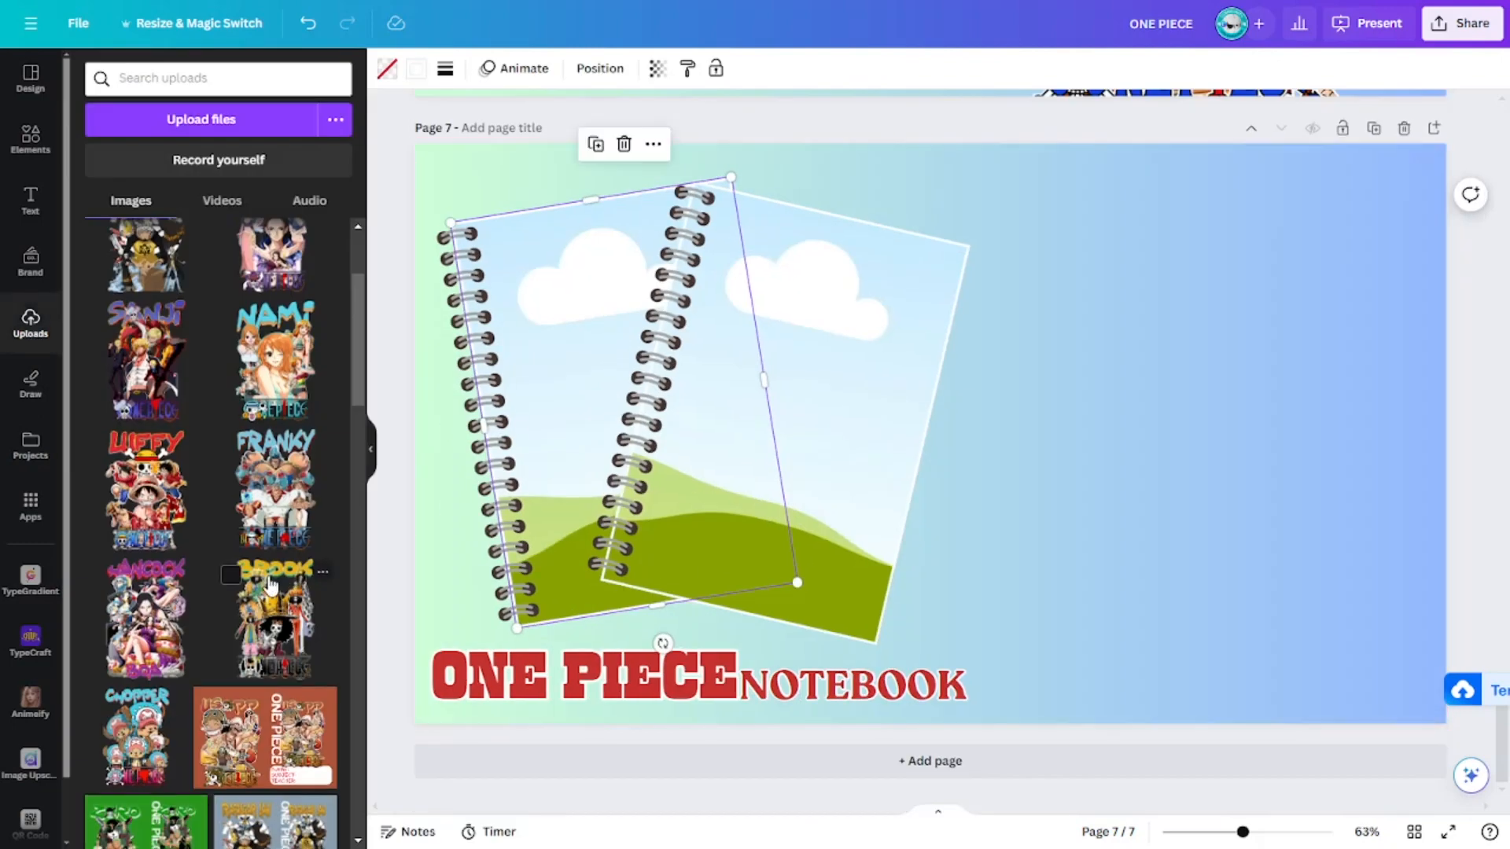
pyautogui.scroll(-5, 286, 607)
pyautogui.scroll(3, 291, 609)
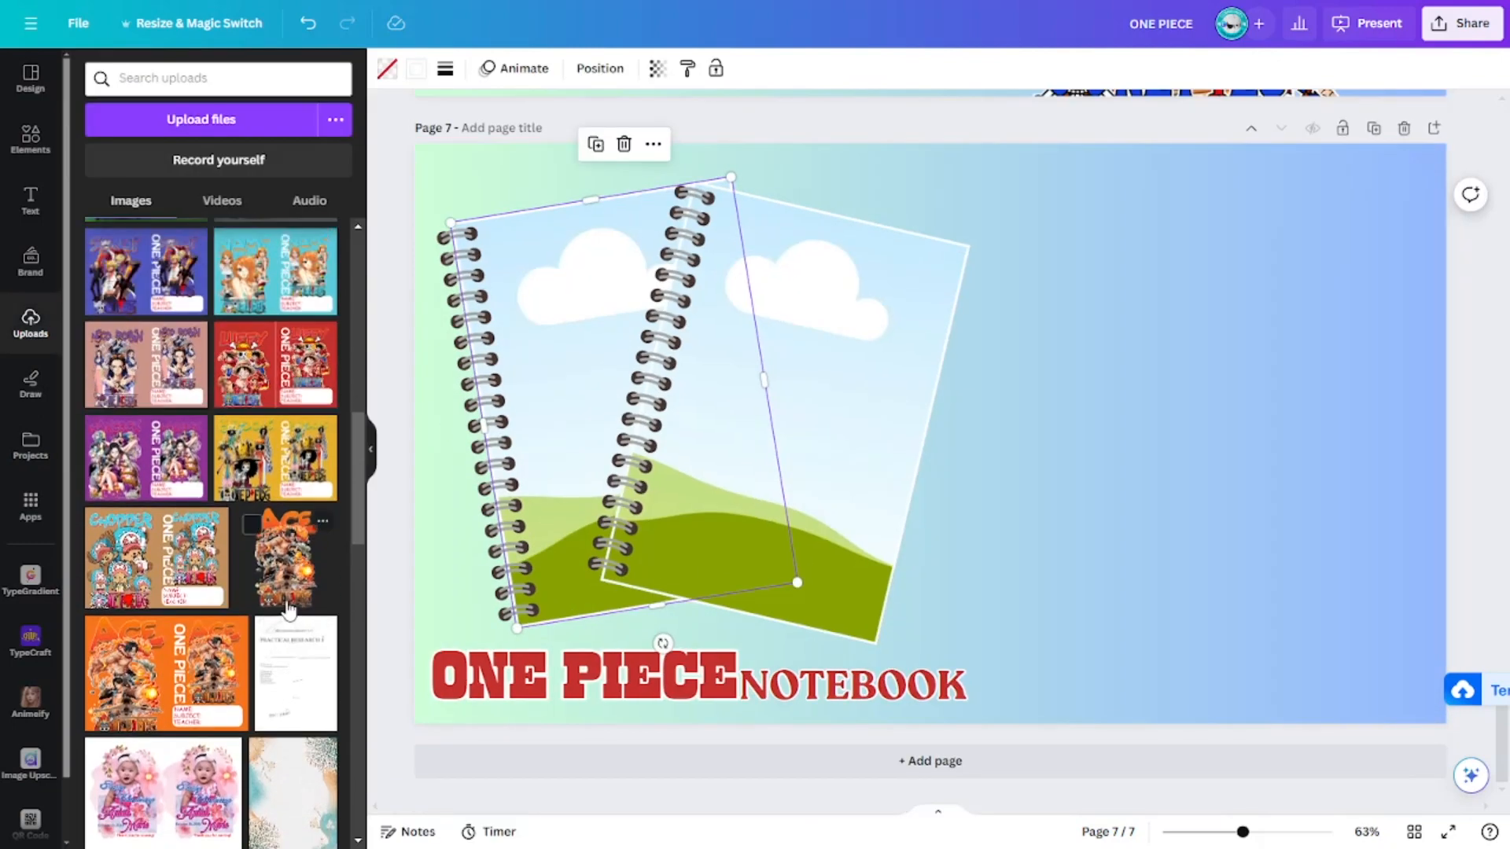
pyautogui.scroll(-2, 288, 609)
pyautogui.scroll(3, 288, 609)
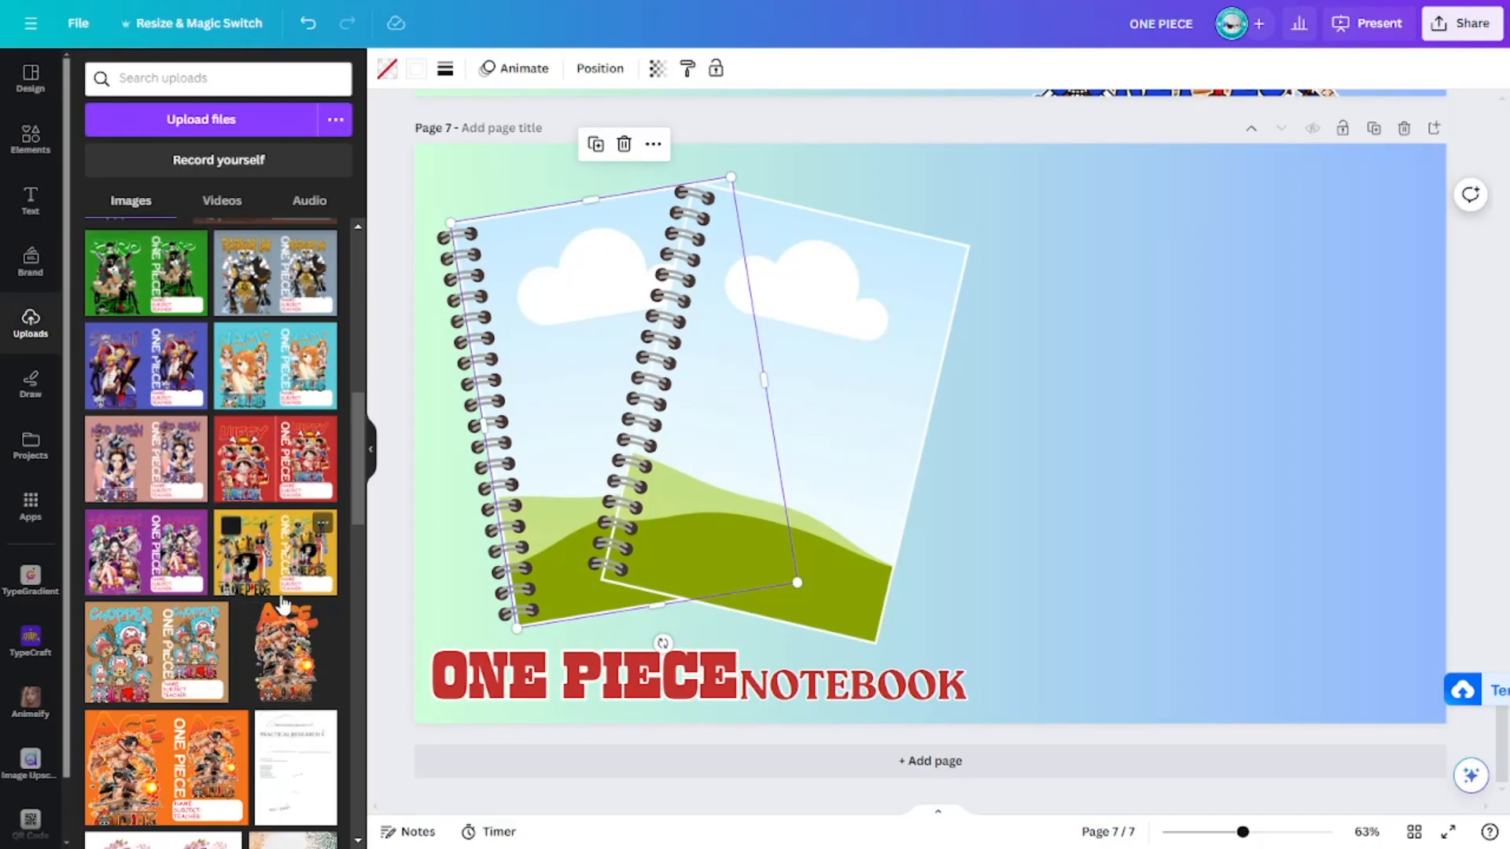
pyautogui.click(161, 480)
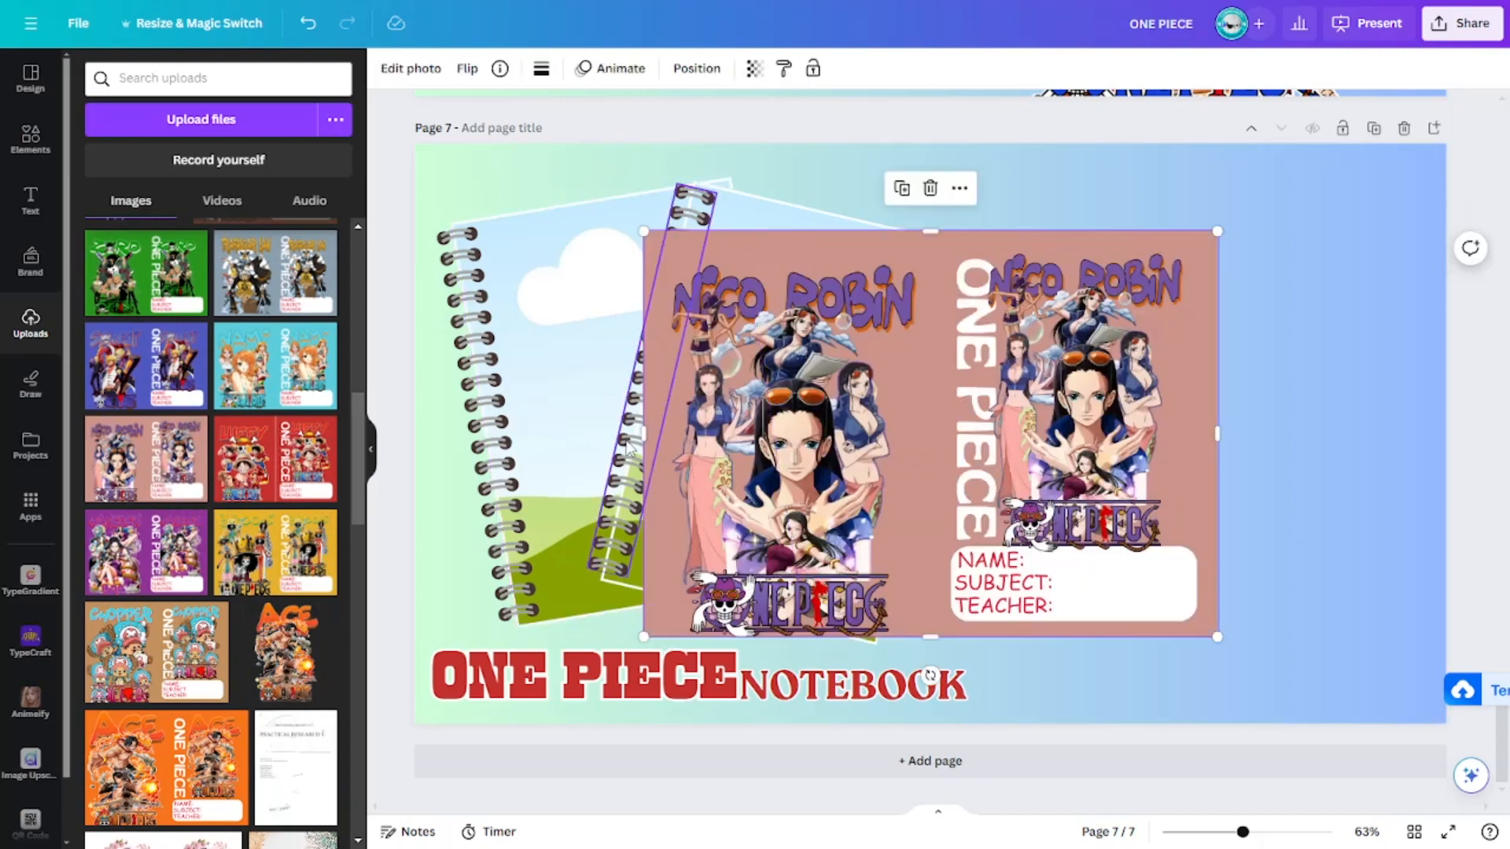
pyautogui.moveTo(644, 431); pyautogui.dragTo(920, 427)
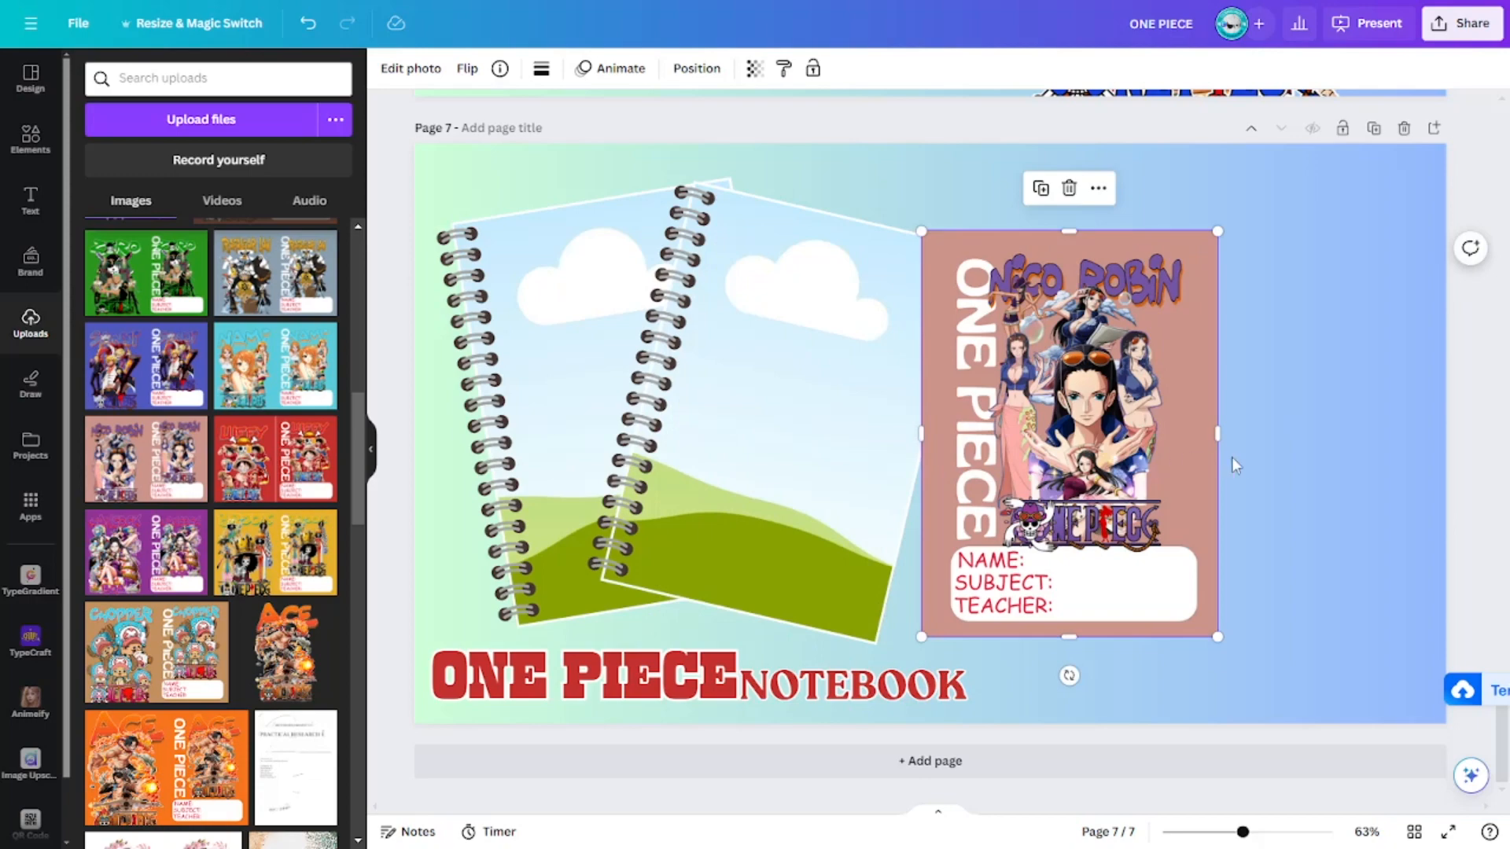
pyautogui.moveTo(1094, 435); pyautogui.dragTo(846, 414)
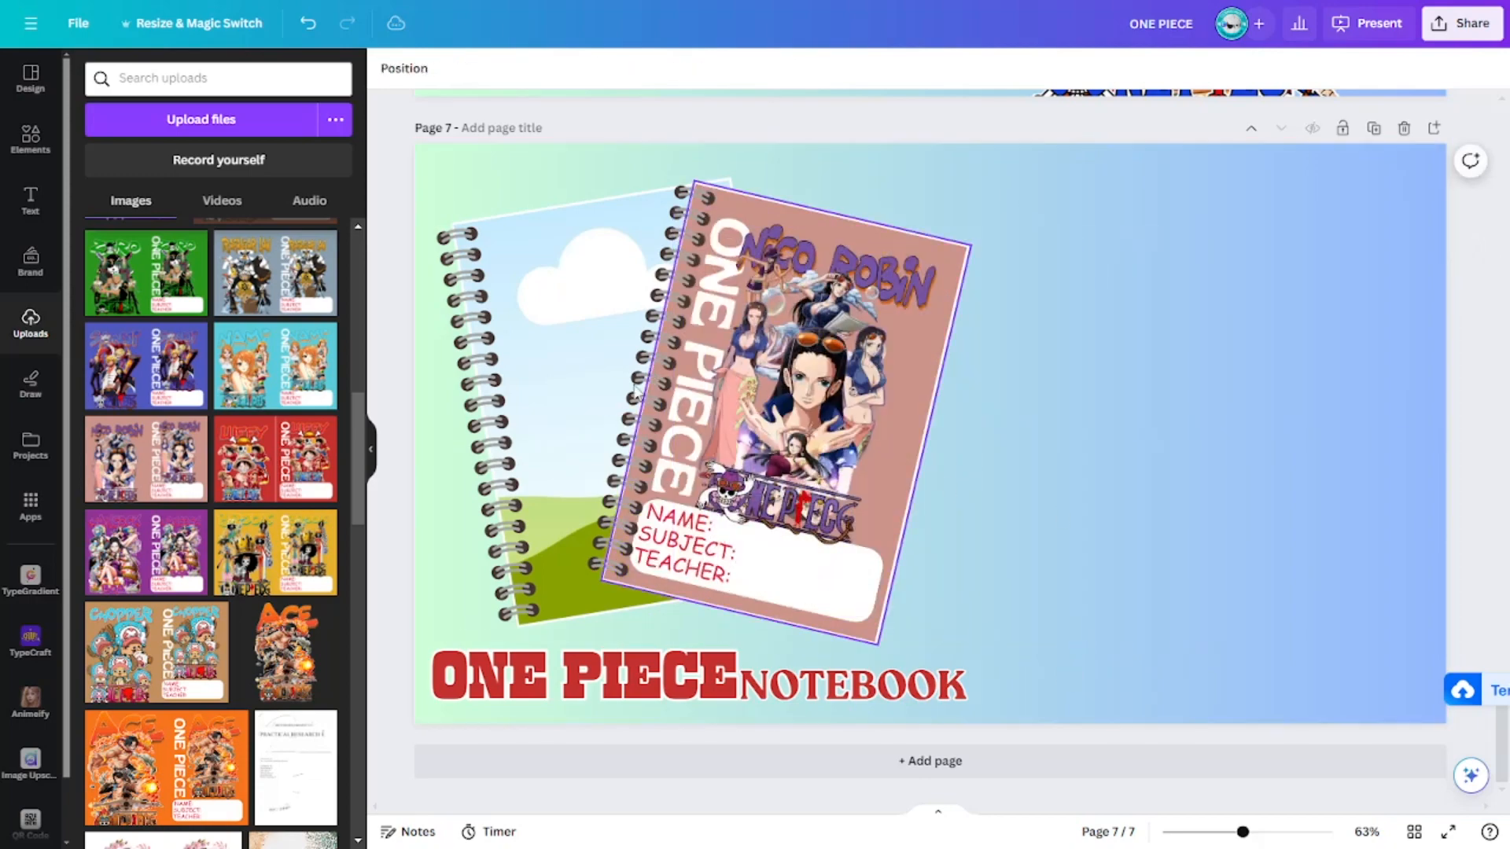
# Add the NICO ROBIN cover again, crop it to its left half, and fill the rear notebook frame on page 7.
pyautogui.click(156, 462)
pyautogui.moveTo(1217, 433); pyautogui.dragTo(942, 414)
pyautogui.moveTo(849, 459); pyautogui.dragTo(633, 384)
pyautogui.click(1141, 516)
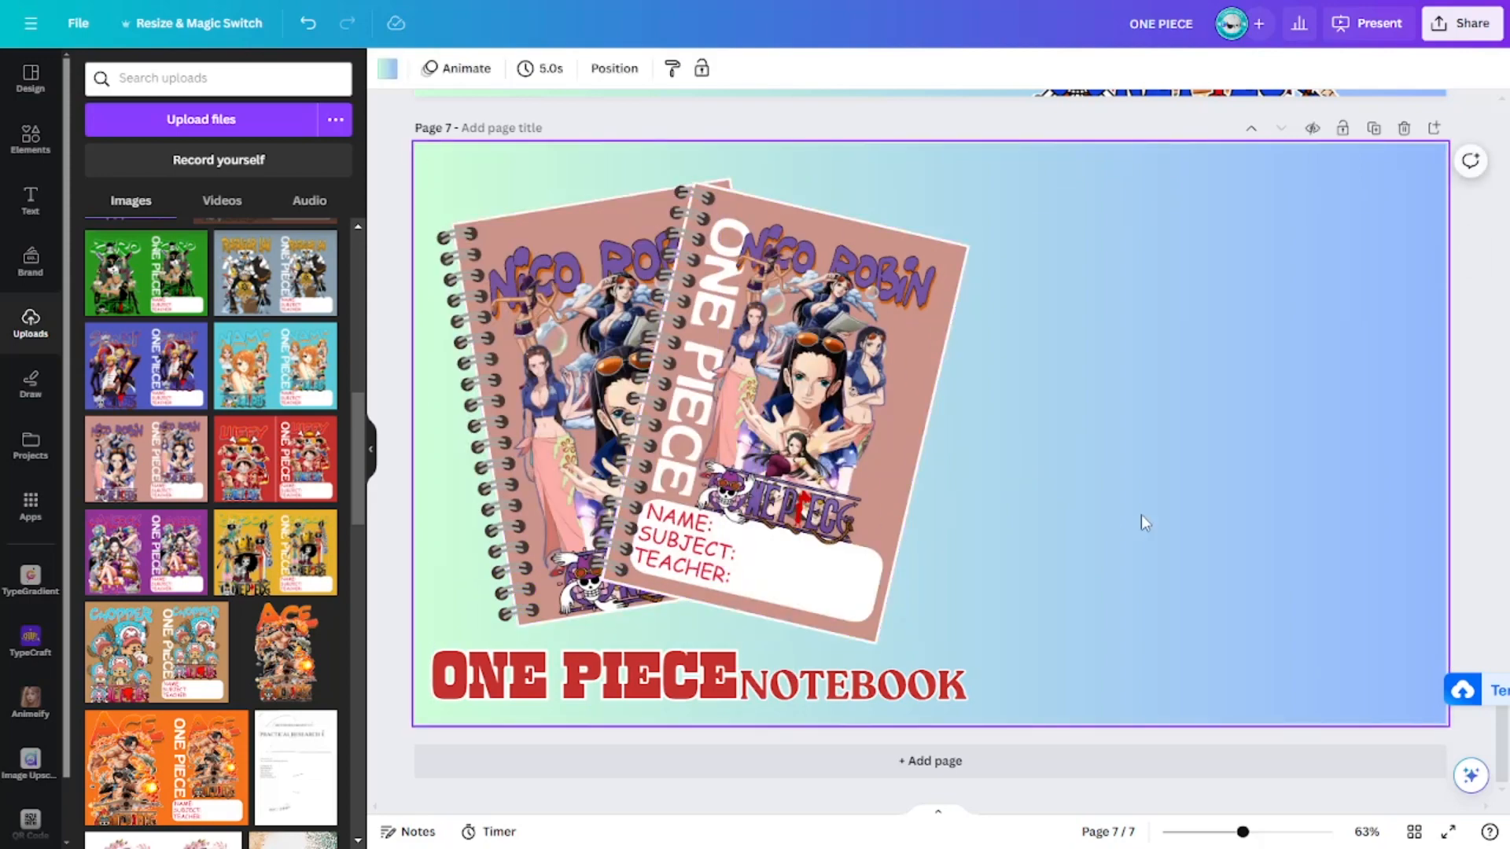
# Add the NICO ROBIN character artwork to page 7 and enlarge it beside the notebooks to nearly the full page height.
pyautogui.scroll(8, 217, 507)
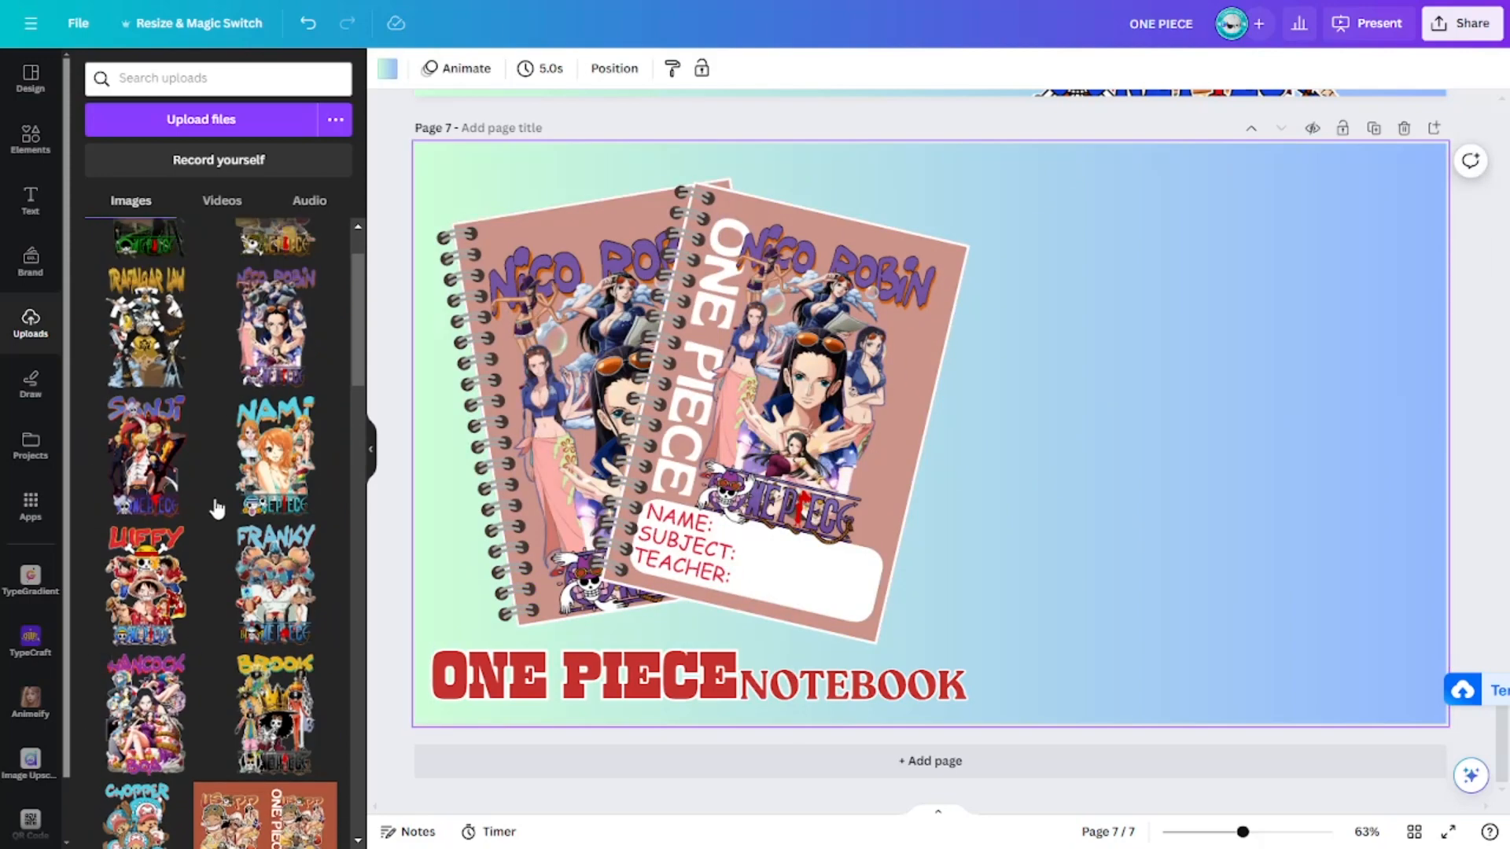
pyautogui.scroll(1, 204, 511)
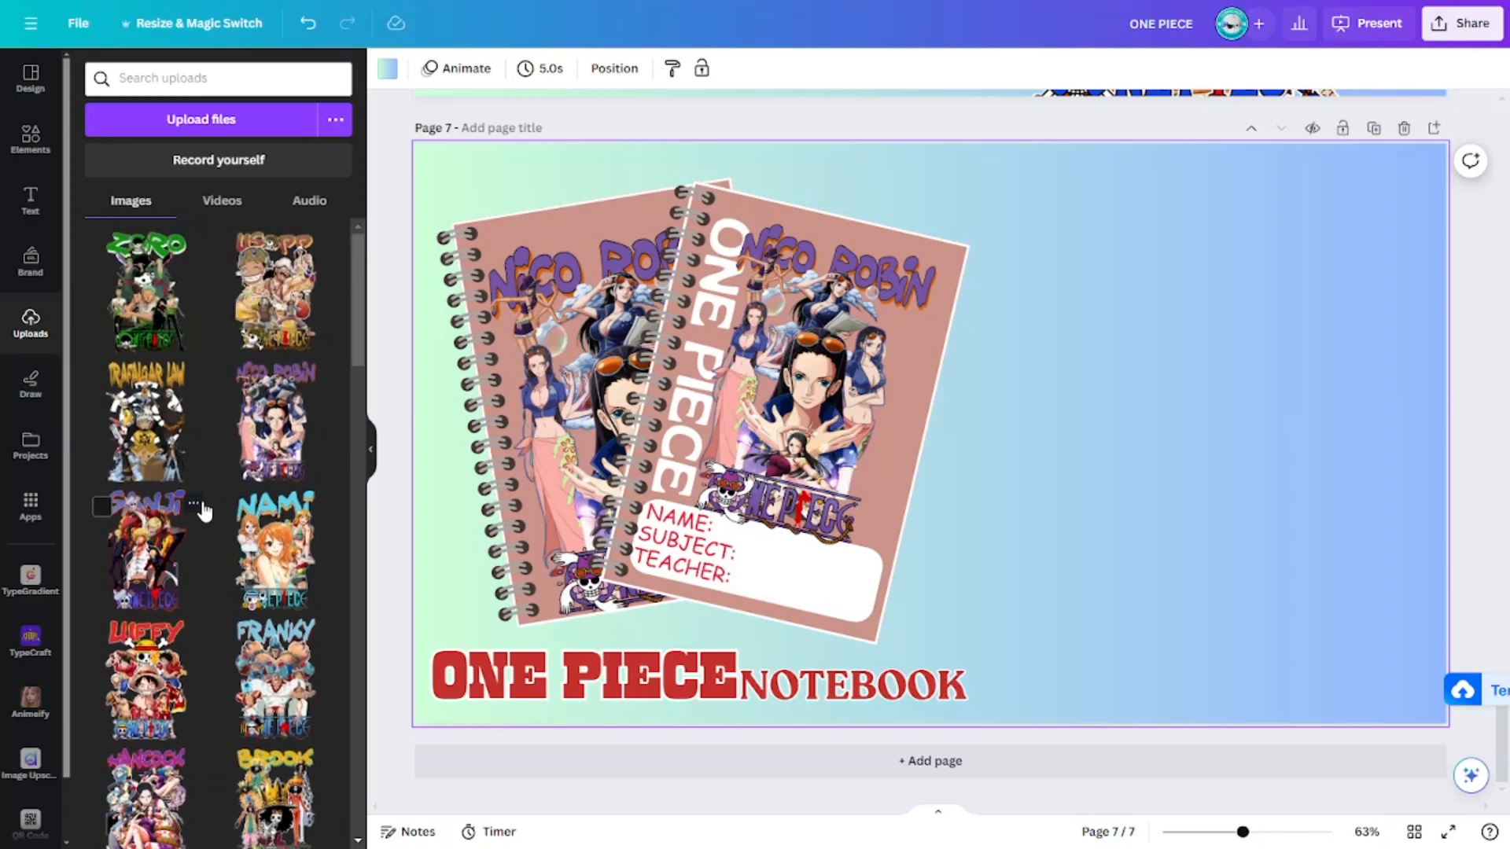
pyautogui.scroll(-4, 202, 507)
pyautogui.scroll(4, 216, 529)
pyautogui.scroll(-1, 218, 527)
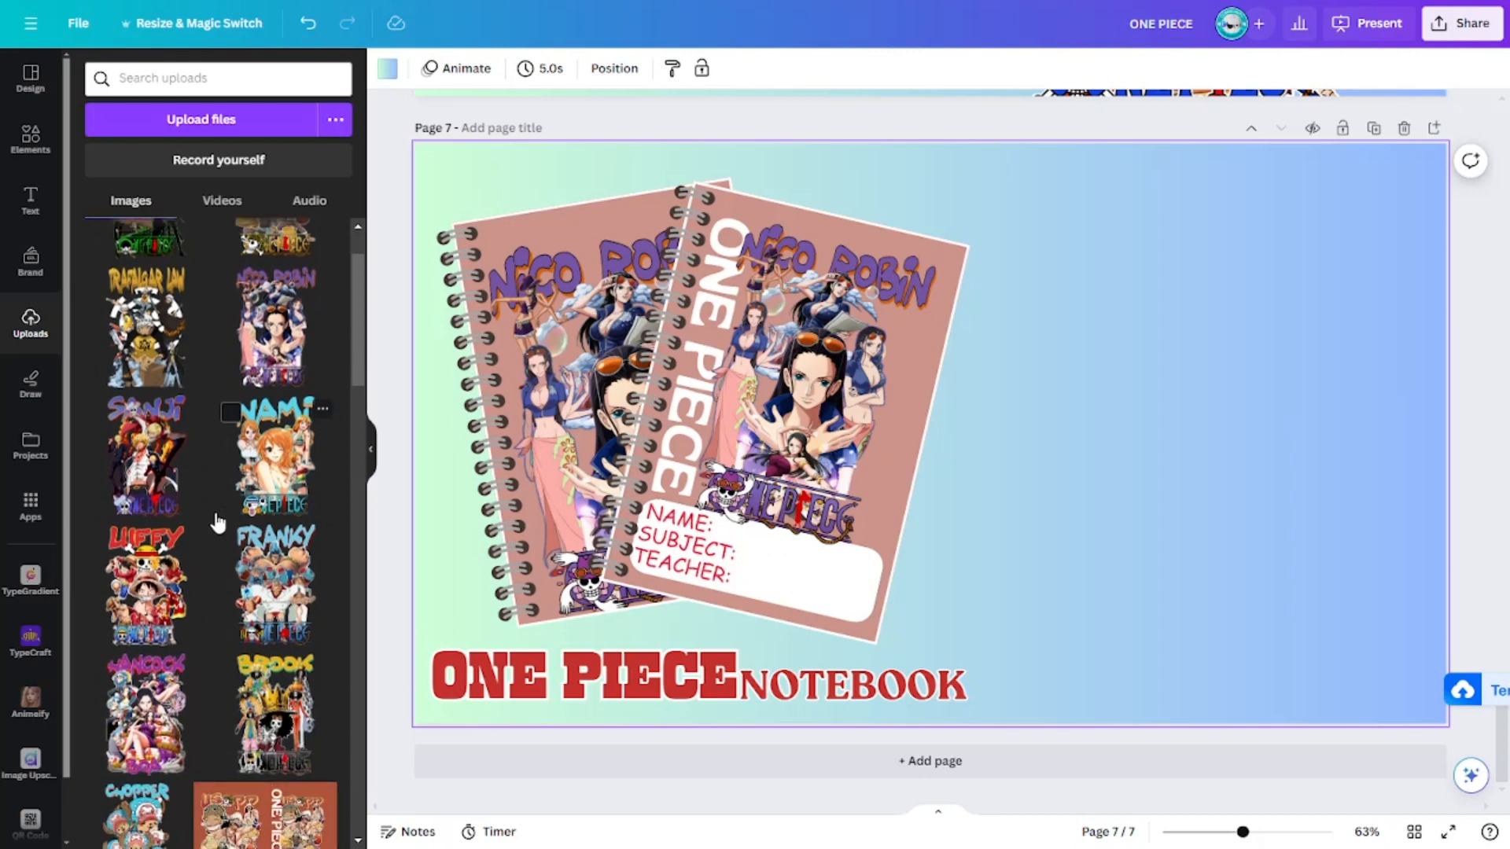
pyautogui.click(255, 375)
pyautogui.moveTo(1043, 483); pyautogui.dragTo(1255, 437)
pyautogui.moveTo(1352, 604); pyautogui.dragTo(1478, 736)
pyautogui.moveTo(1274, 440)
pyautogui.mouseDown()
pyautogui.moveTo(1288, 437)
pyautogui.moveTo(1275, 433)
pyautogui.mouseUp()
# Compare the artwork placement with page 6 and nudge the NICO ROBIN artwork slightly toward the notebooks.
pyautogui.scroll(8, 1498, 336)
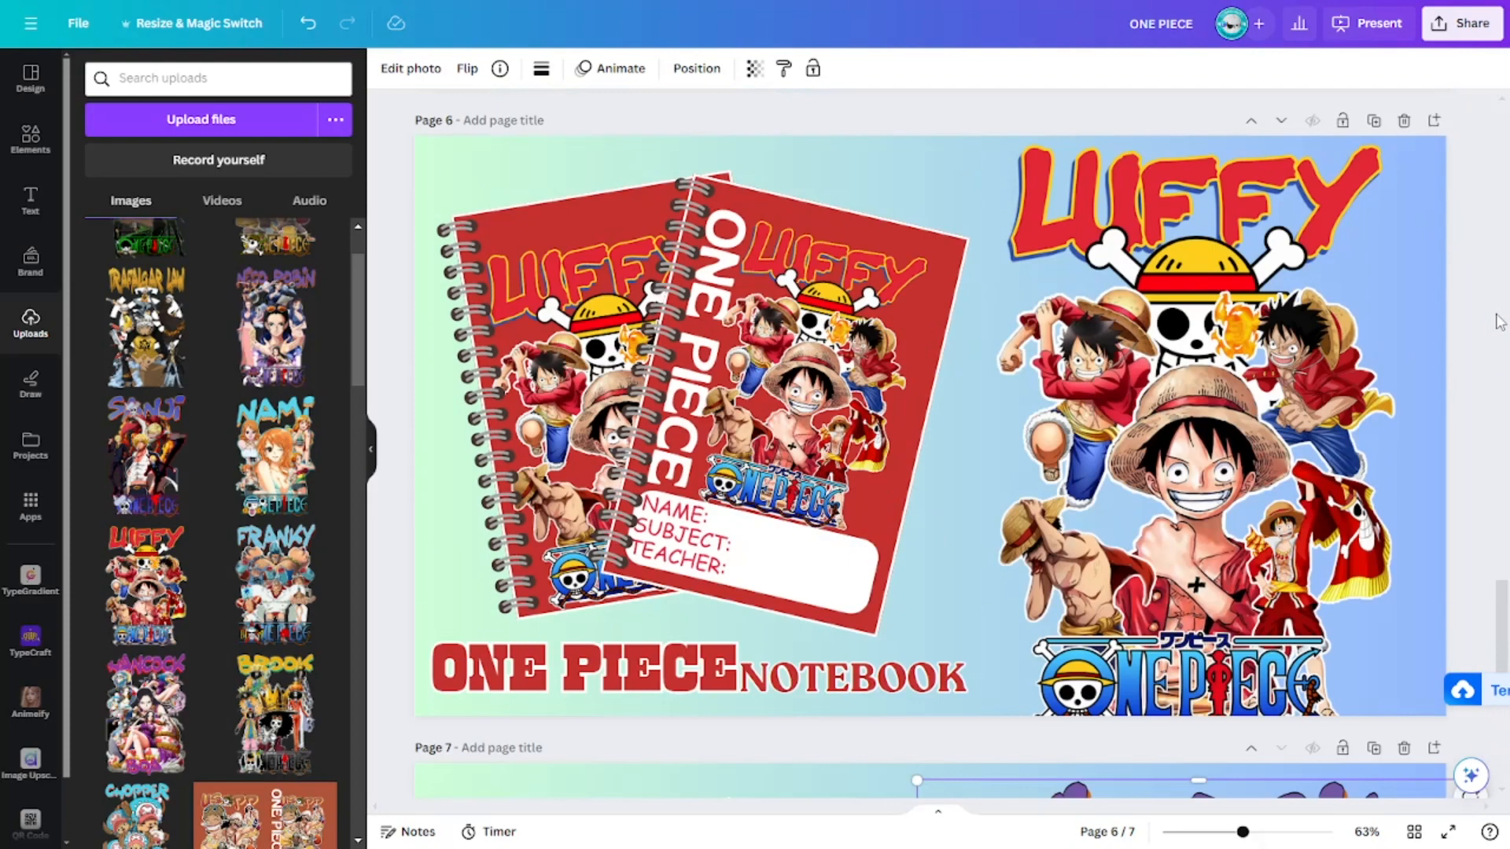
pyautogui.scroll(-7, 1495, 341)
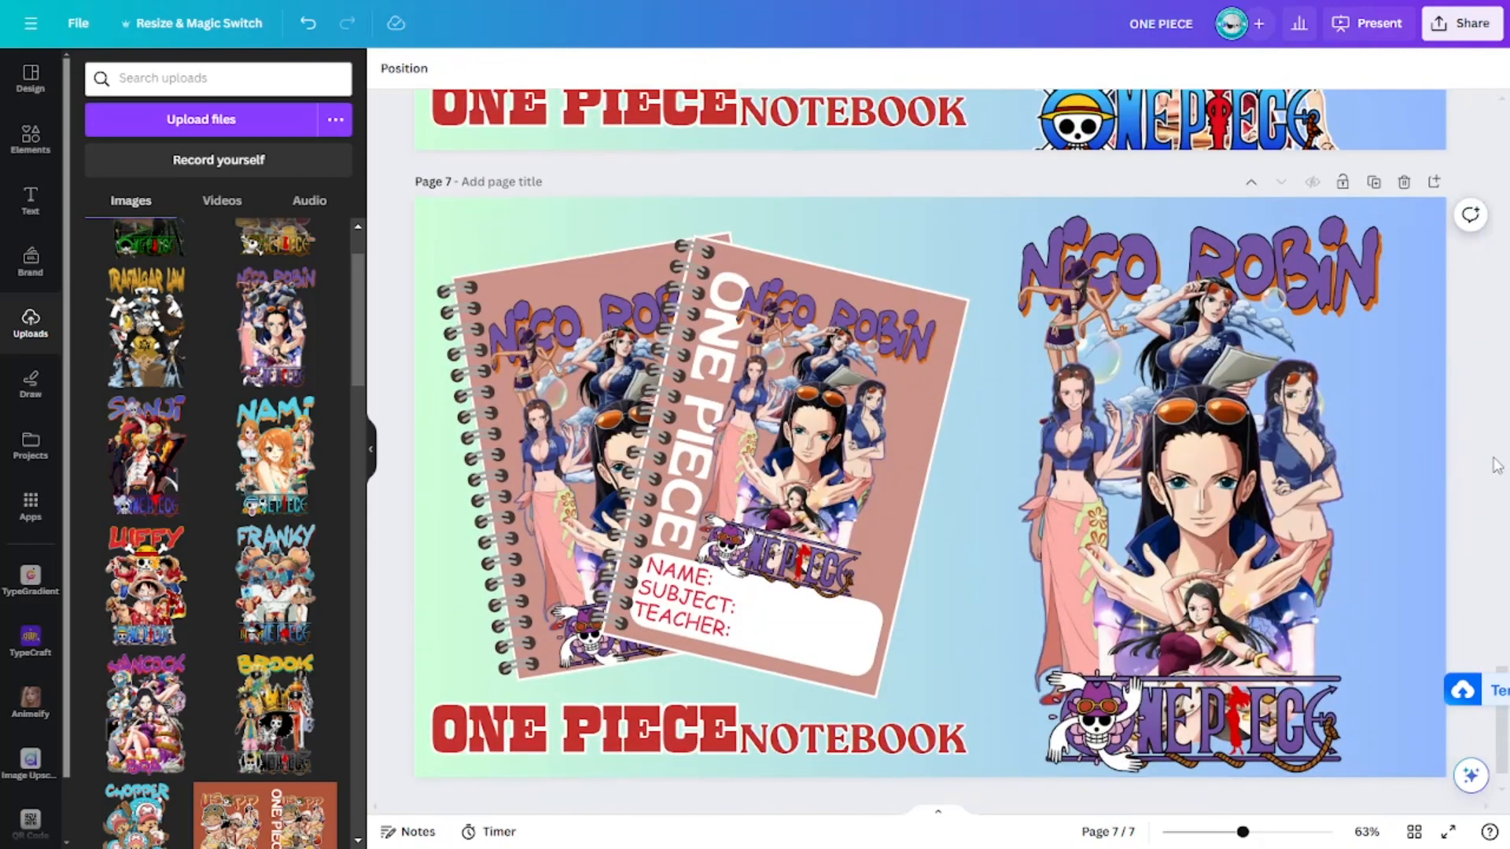
pyautogui.click(1492, 409)
pyautogui.click(1469, 422)
pyautogui.moveTo(1469, 421); pyautogui.dragTo(1463, 422)
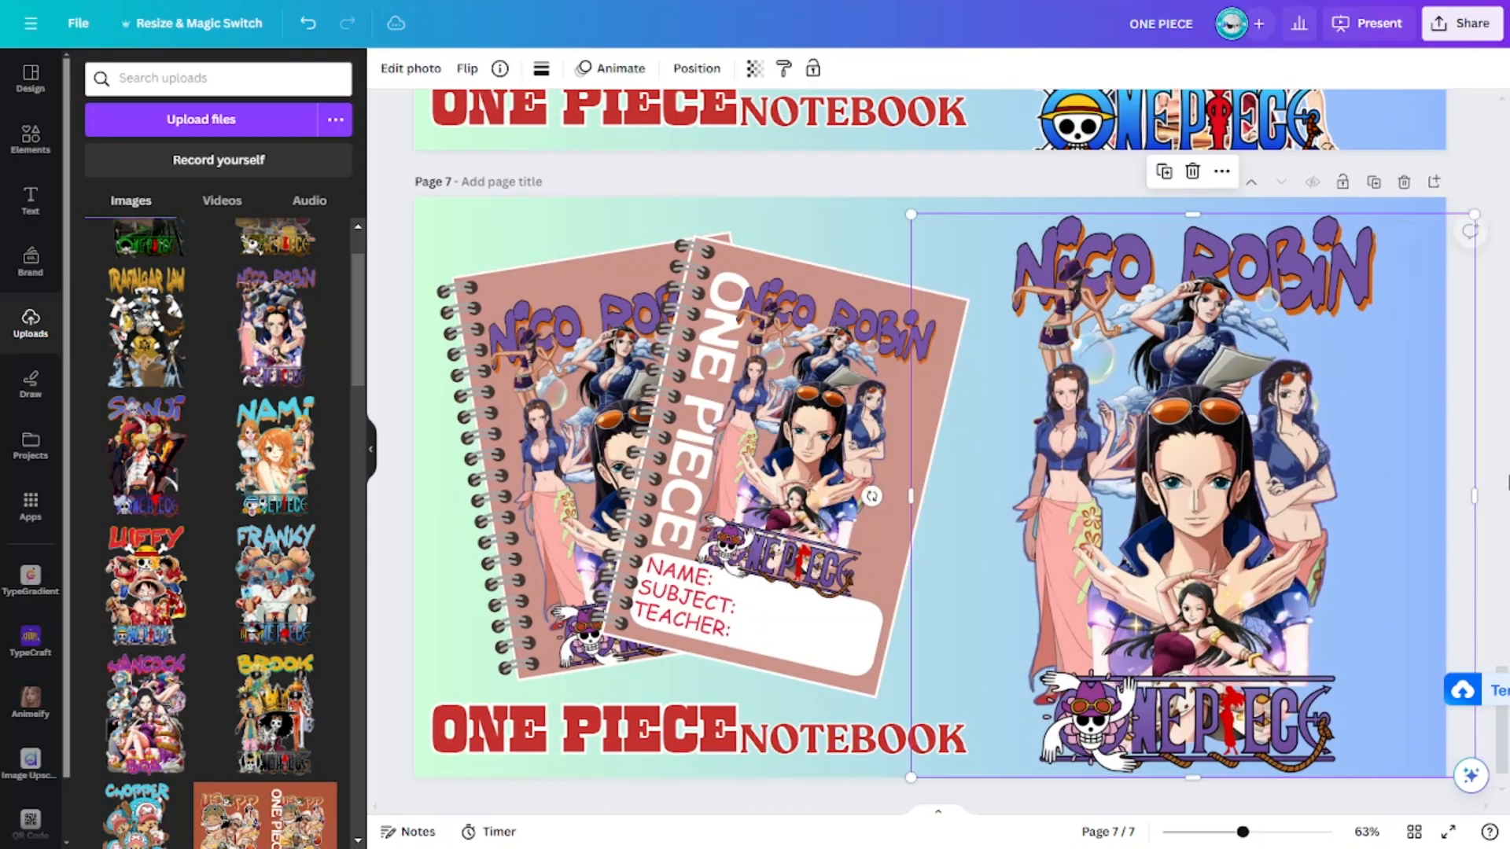
pyautogui.click(1492, 438)
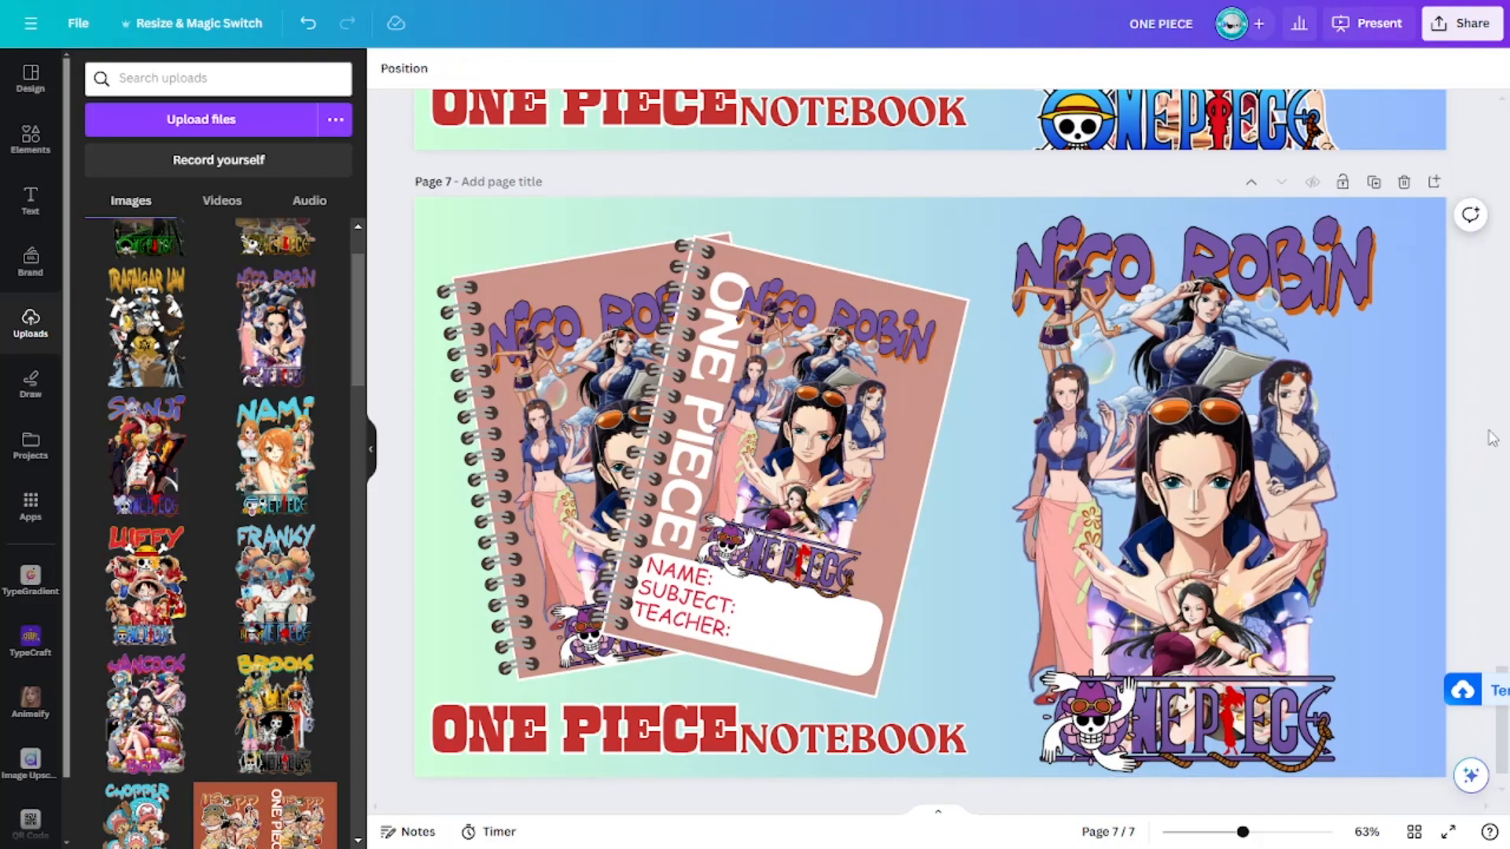
# Recolor the ONE PIECE and NOTEBOOK titles on page 7 purple, using the photo color from the NICO ROBIN artwork.
pyautogui.scroll(-1, 1488, 475)
pyautogui.click(653, 676)
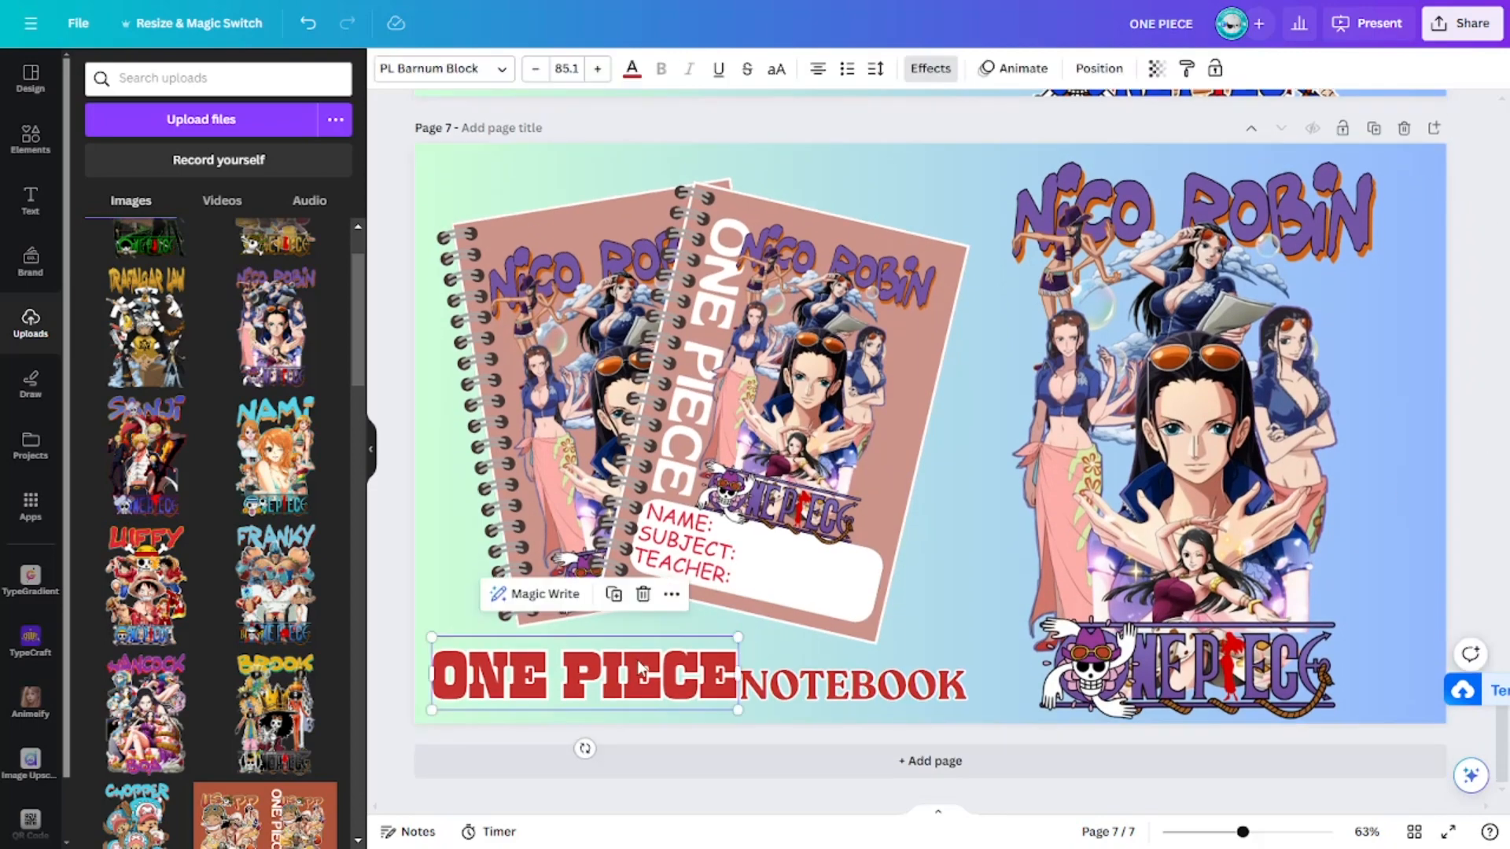
pyautogui.click(630, 78)
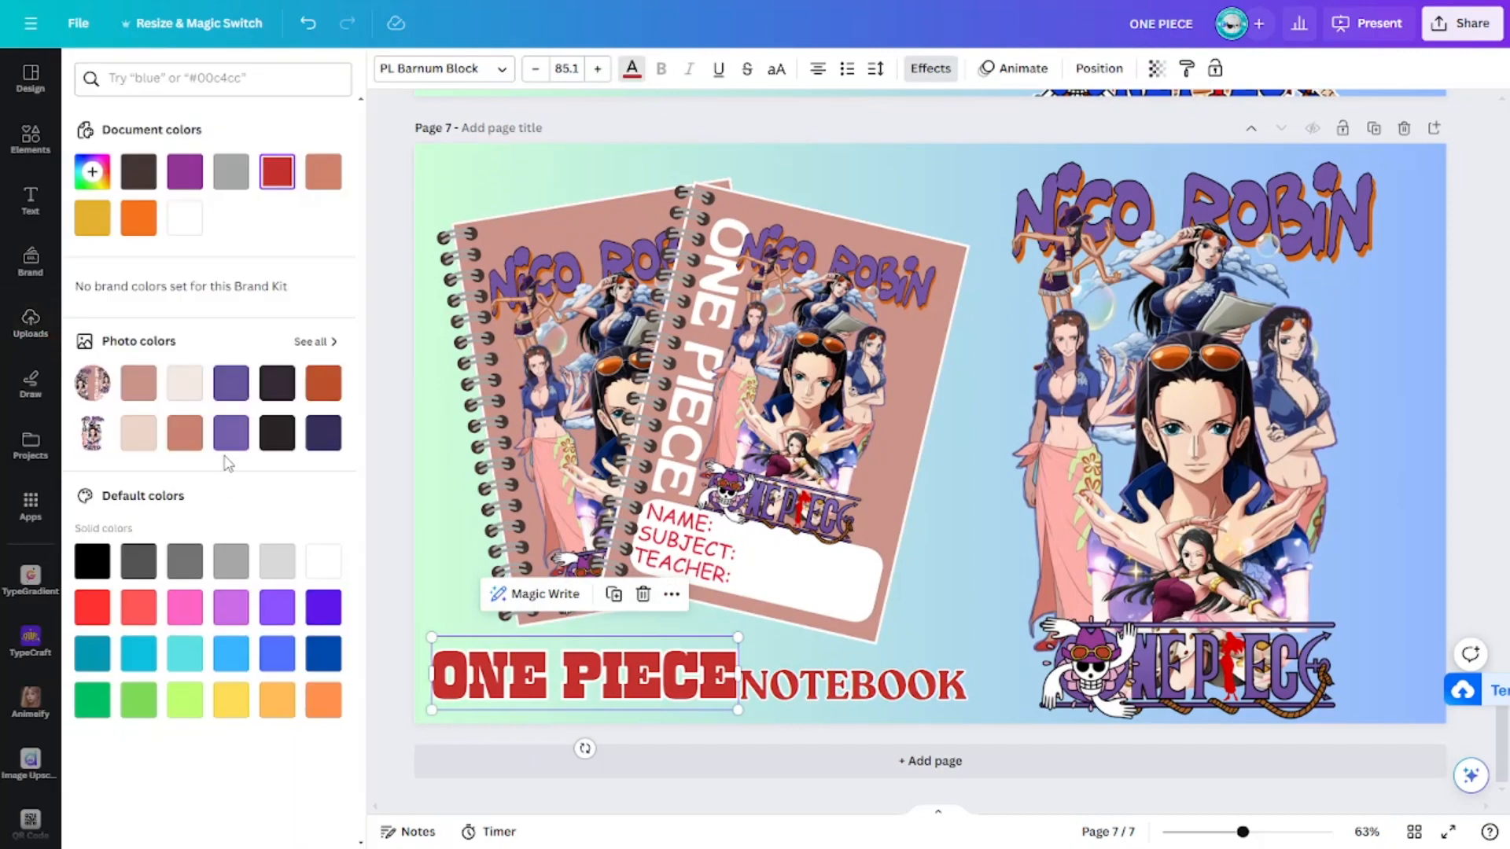
pyautogui.click(240, 442)
pyautogui.click(853, 684)
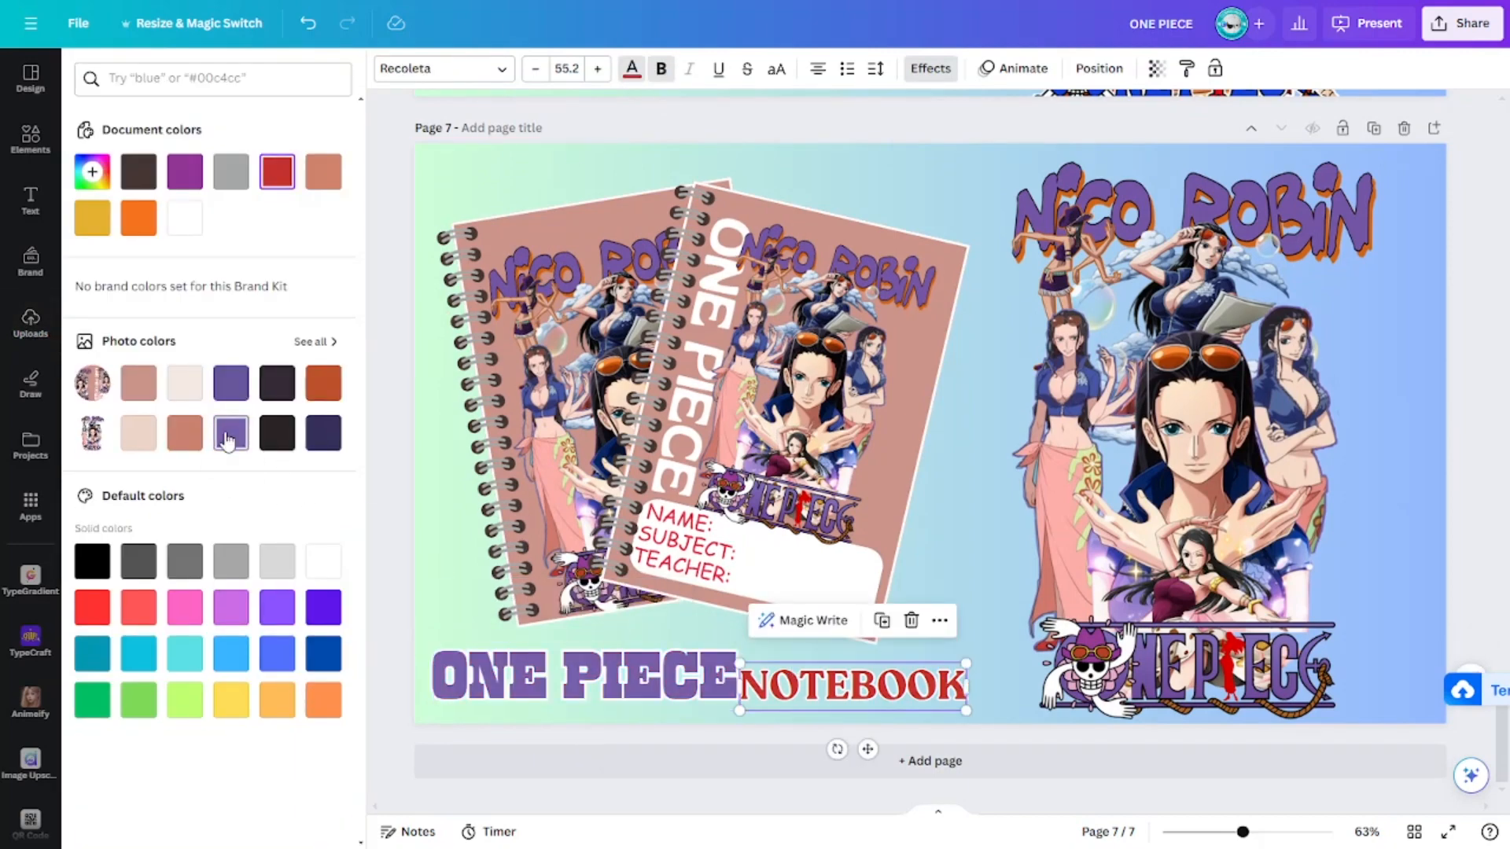
pyautogui.click(228, 441)
pyautogui.press('Escape')
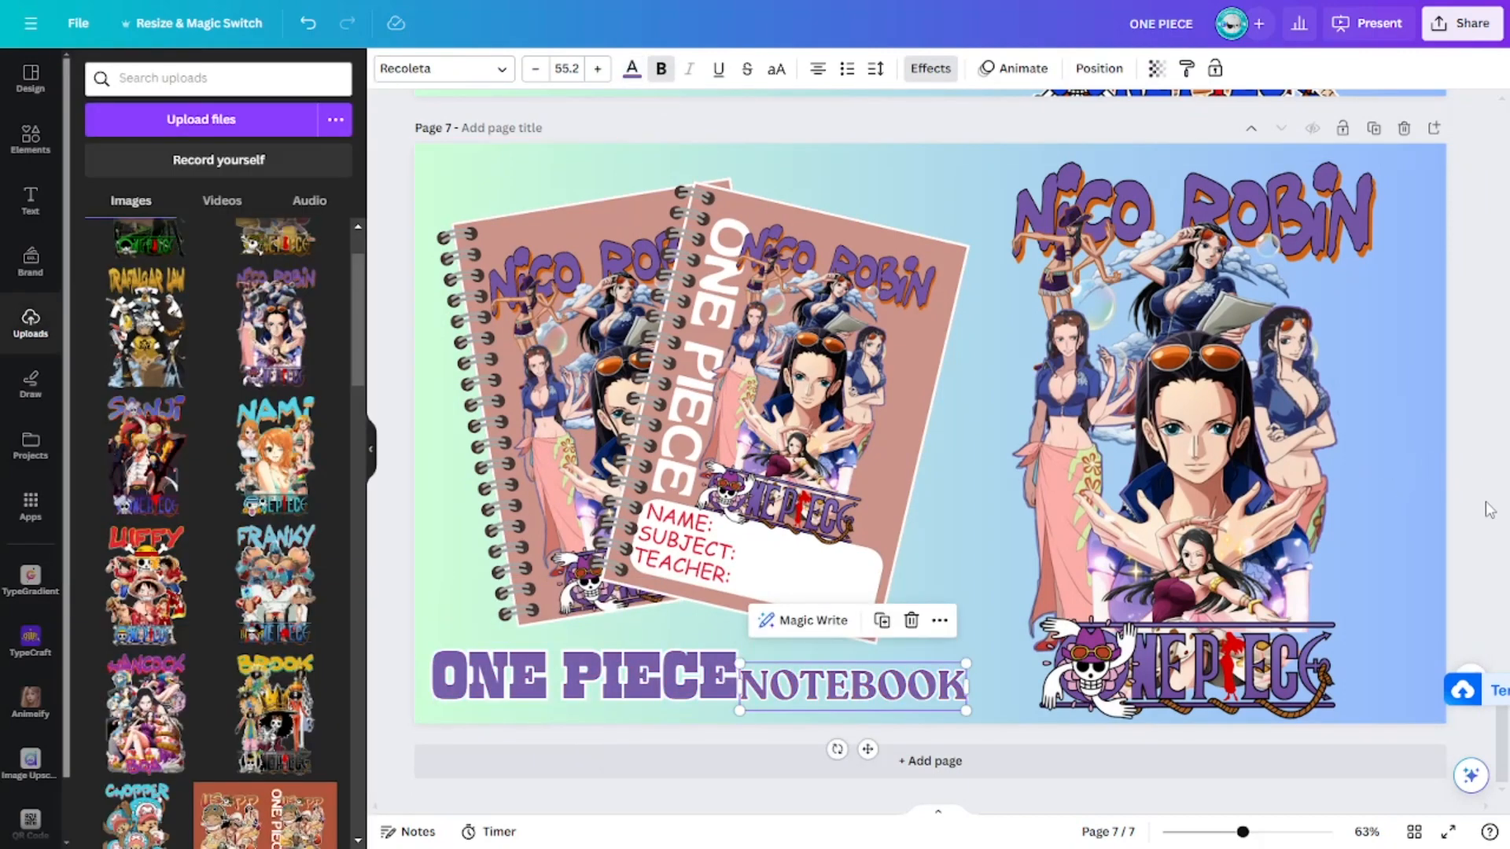
# Duplicate page 7 and clear both notebook cover images and the NICO ROBIN artwork from the copy, keeping the frames.
pyautogui.scroll(3, 1489, 510)
pyautogui.click(1374, 315)
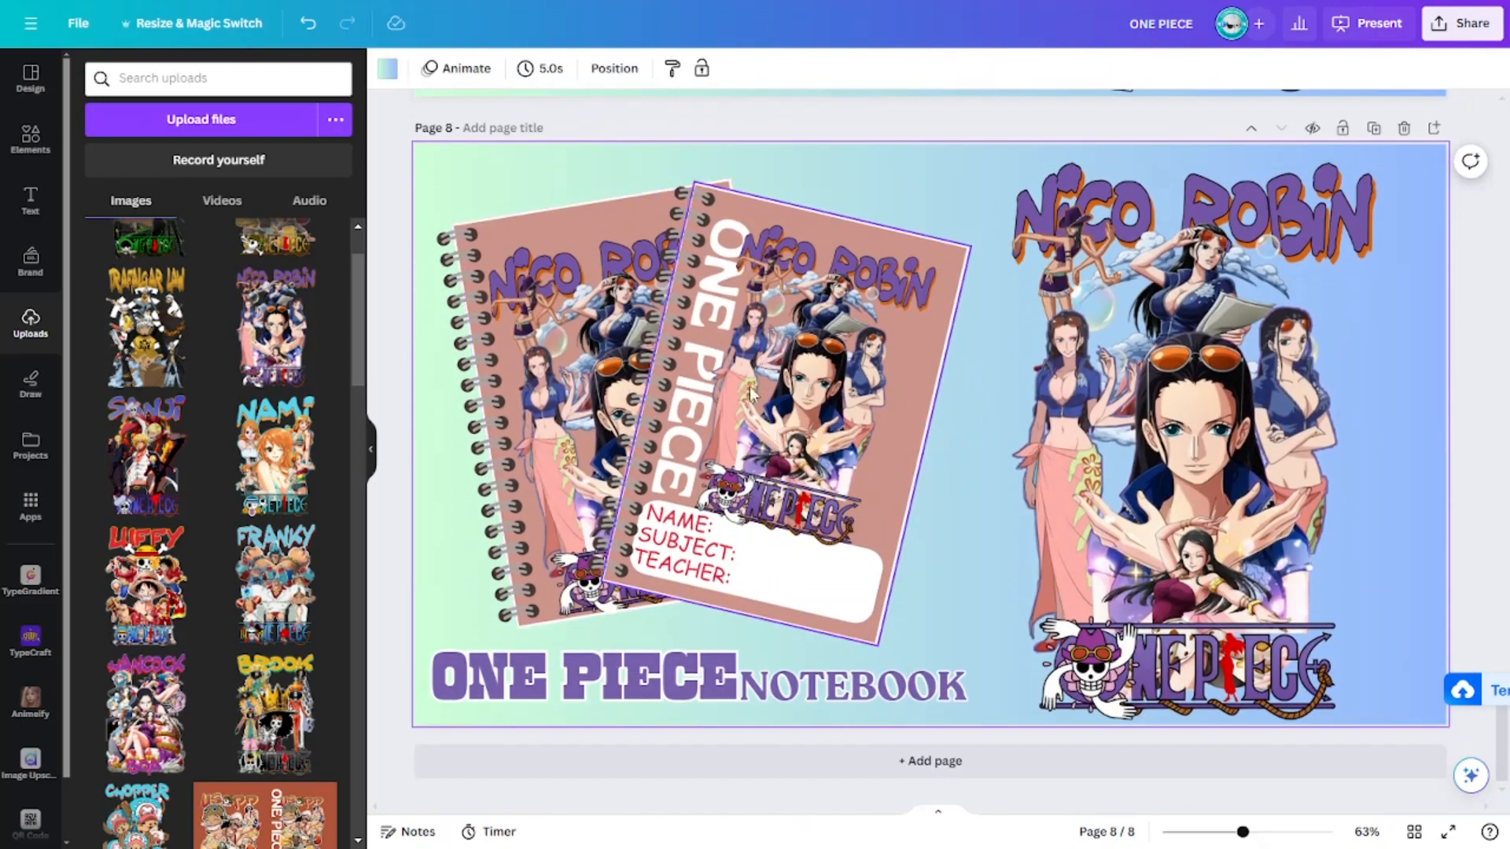
pyautogui.click(801, 385)
pyautogui.click(785, 148)
pyautogui.click(797, 193)
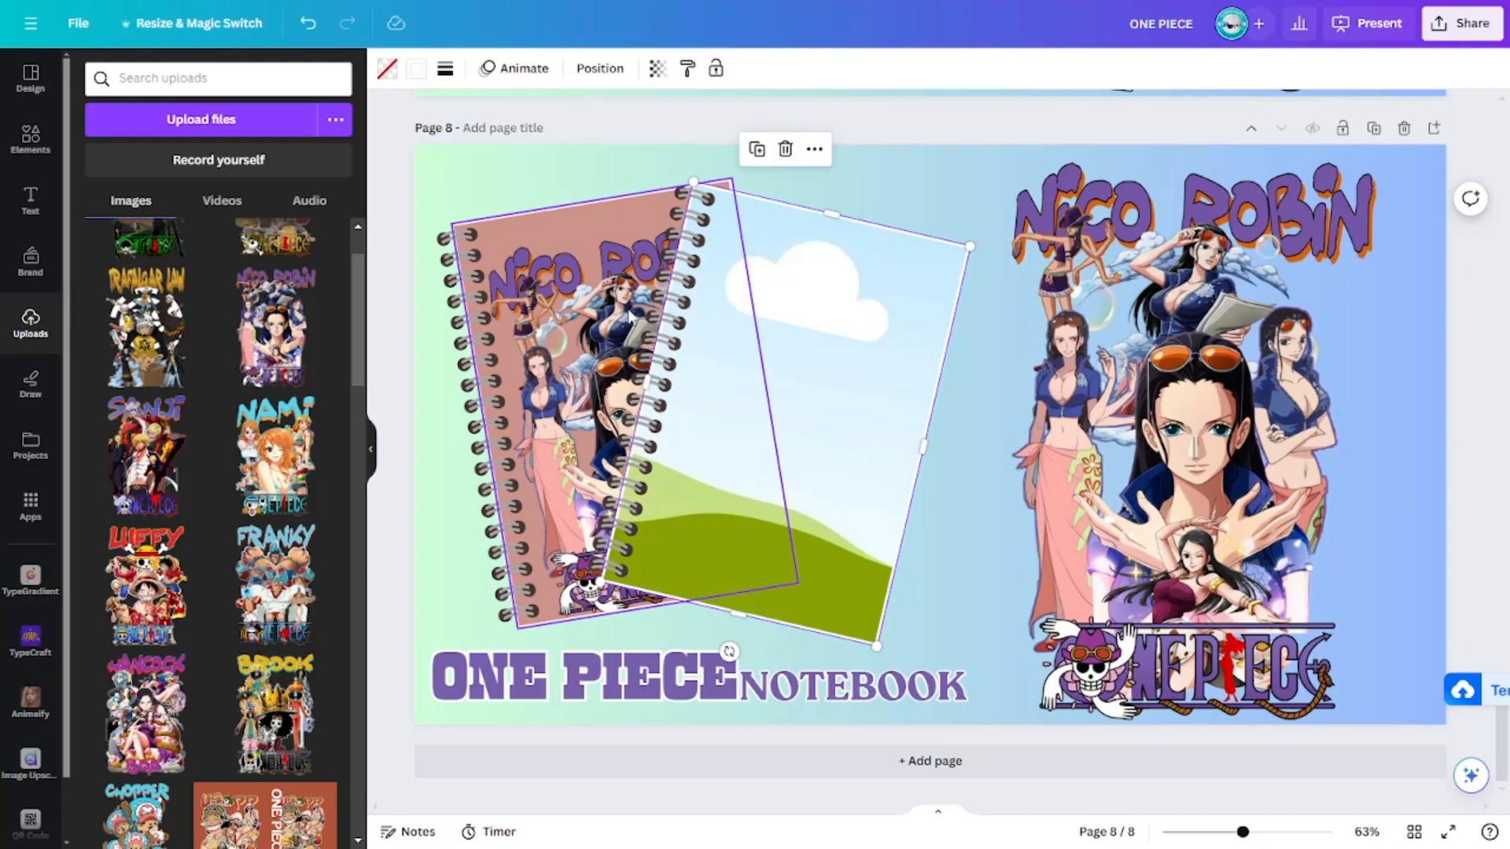
pyautogui.click(669, 211)
pyautogui.click(624, 146)
pyautogui.click(638, 187)
pyautogui.click(1254, 380)
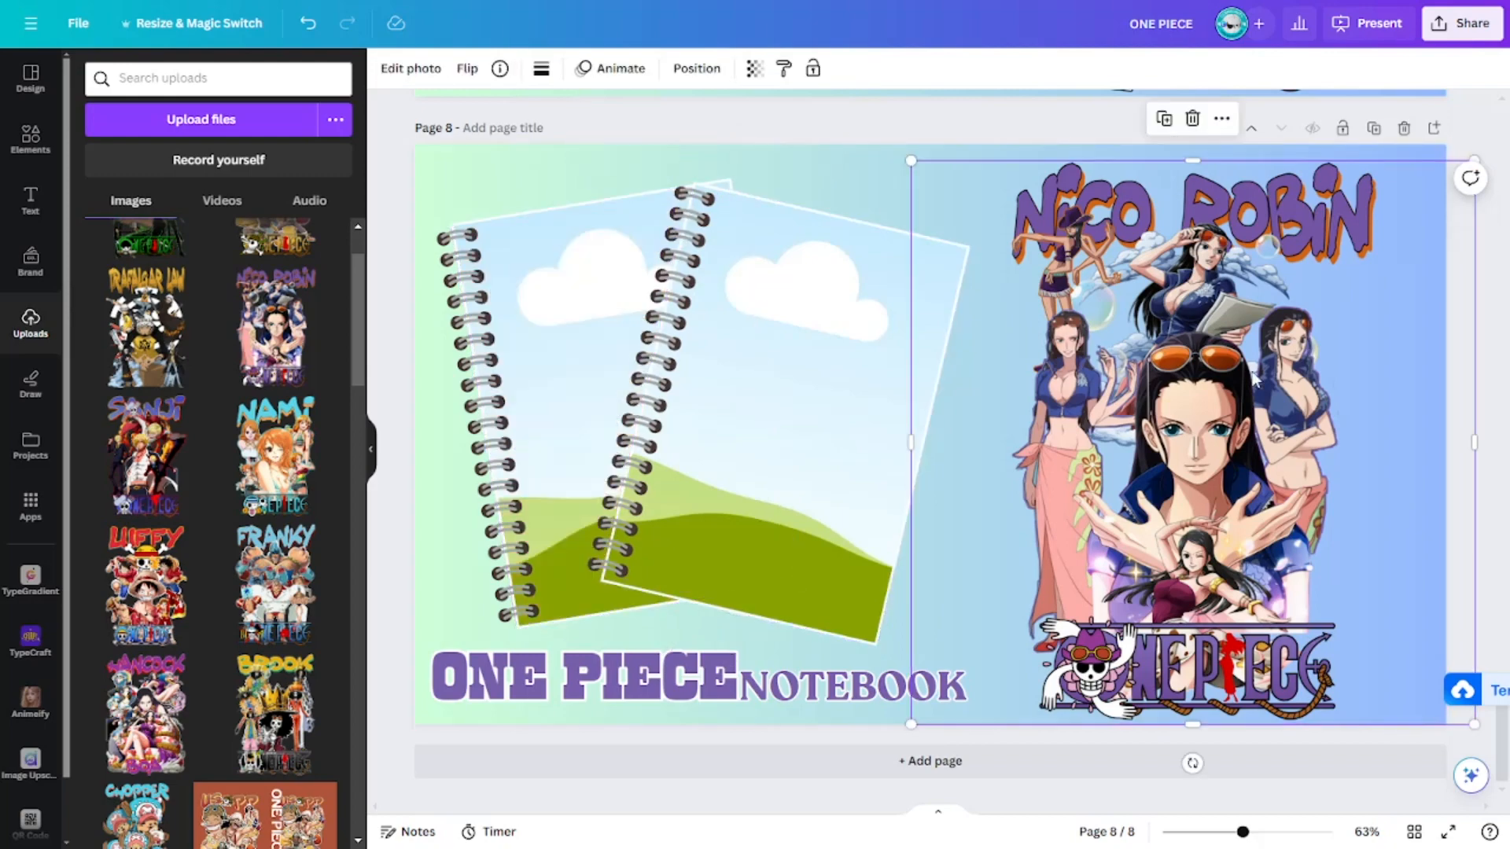
pyautogui.press('Delete')
# Add the turquoise NAMI cover to page 8, crop it to its right half, and fill the front notebook frame with it.
pyautogui.scroll(-5, 197, 499)
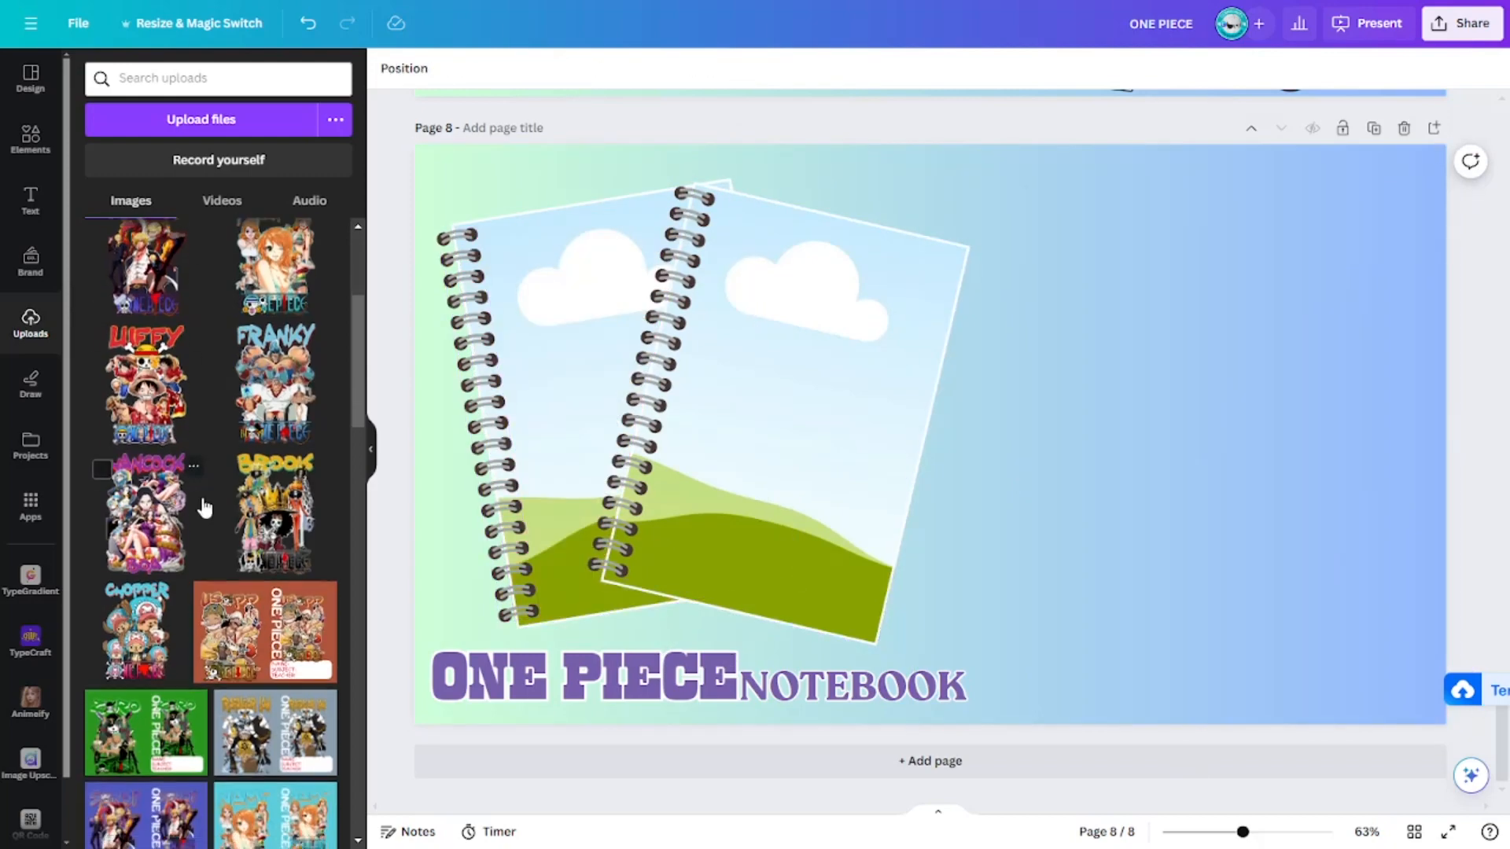
pyautogui.scroll(-4, 203, 507)
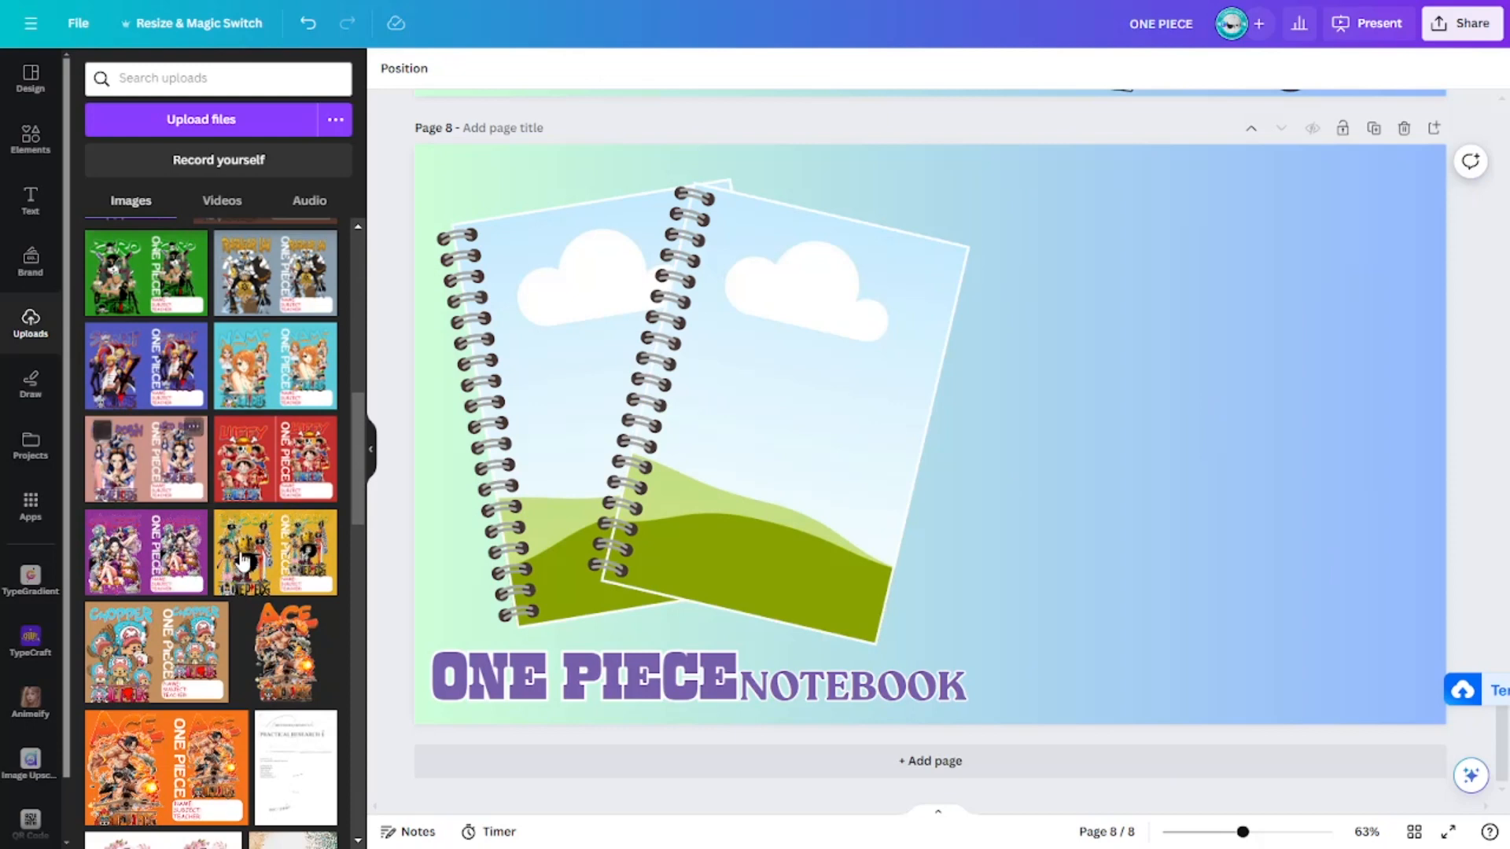
pyautogui.click(298, 377)
pyautogui.moveTo(1026, 462); pyautogui.dragTo(1192, 454)
pyautogui.moveTo(815, 431); pyautogui.dragTo(669, 394)
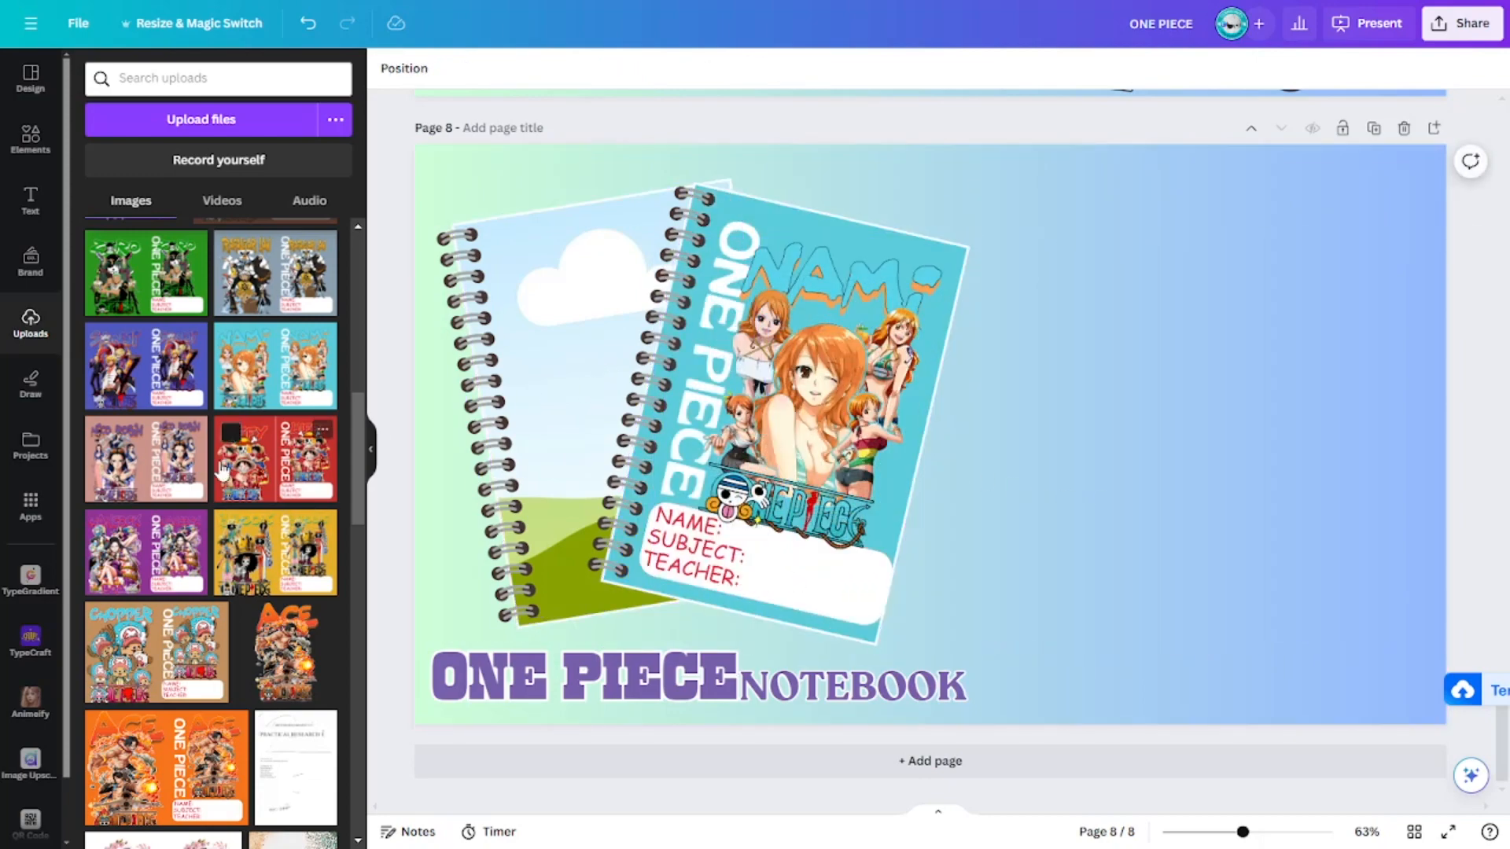
# Bring back the NAMI cover, crop it to its left half, and fill the rear notebook frame on page 8.
pyautogui.hotkey('ctrl', 'z')
pyautogui.moveTo(1146, 431); pyautogui.dragTo(920, 441)
pyautogui.moveTo(825, 436); pyautogui.dragTo(583, 385)
pyautogui.click(1131, 560)
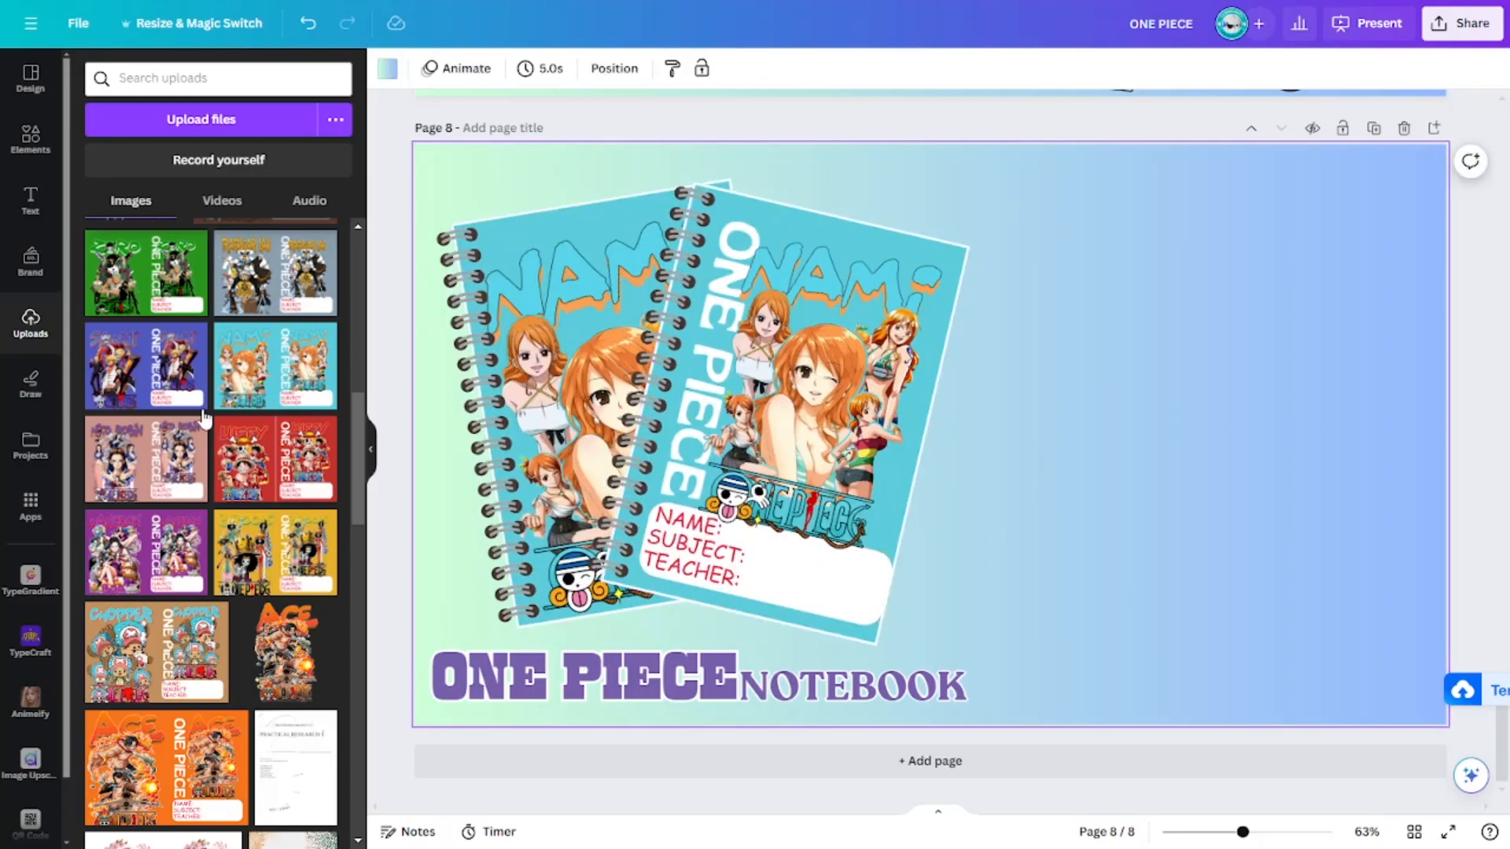
# Add the NAMI character artwork to page 8 and enlarge it beside the notebooks to nearly the full page height.
pyautogui.scroll(5, 250, 442)
pyautogui.scroll(3, 285, 533)
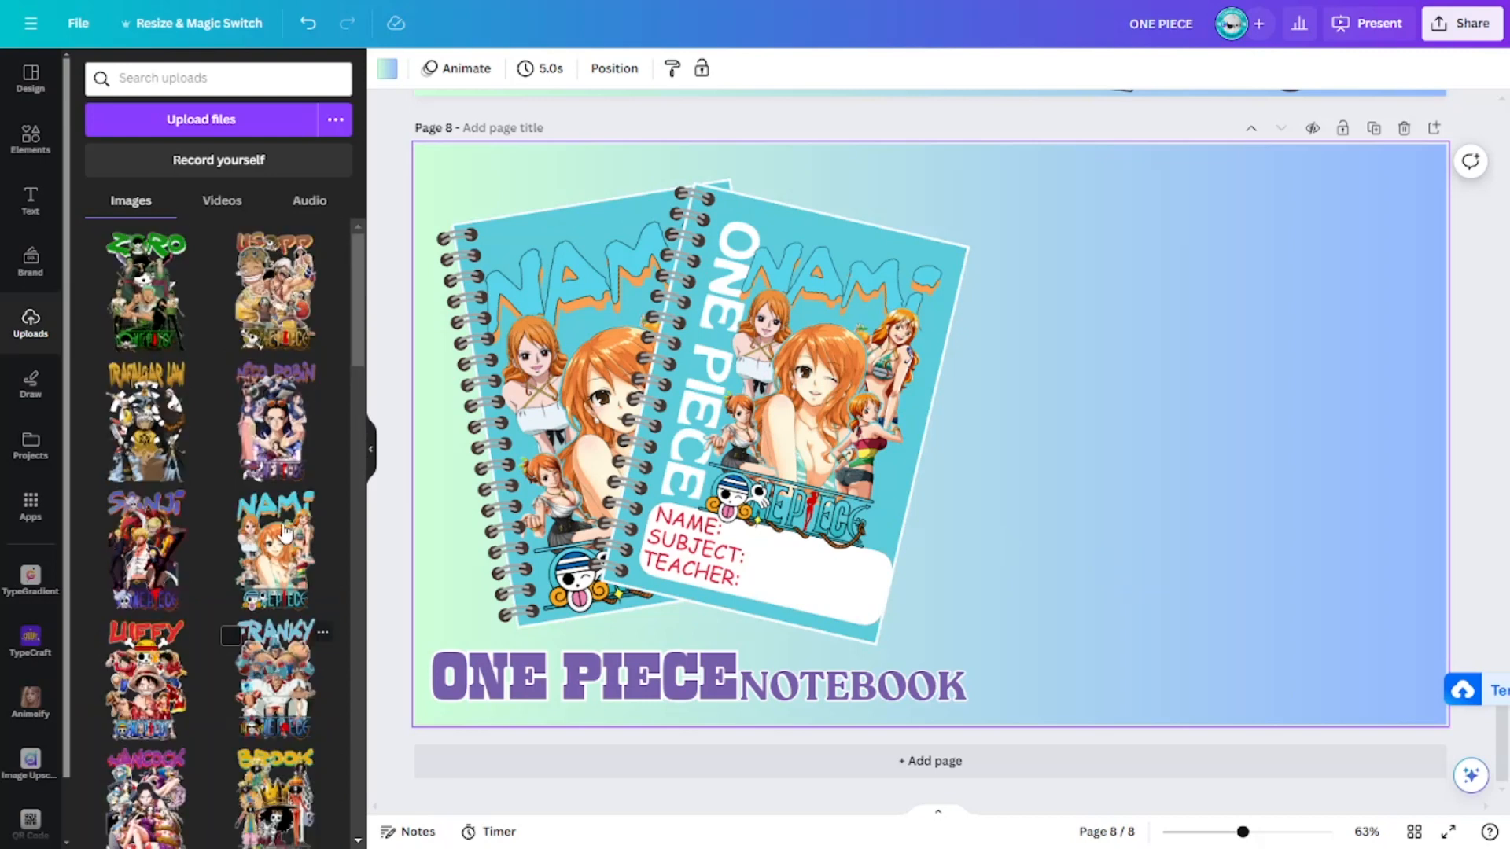
pyautogui.click(286, 535)
pyautogui.moveTo(983, 472); pyautogui.dragTo(1179, 416)
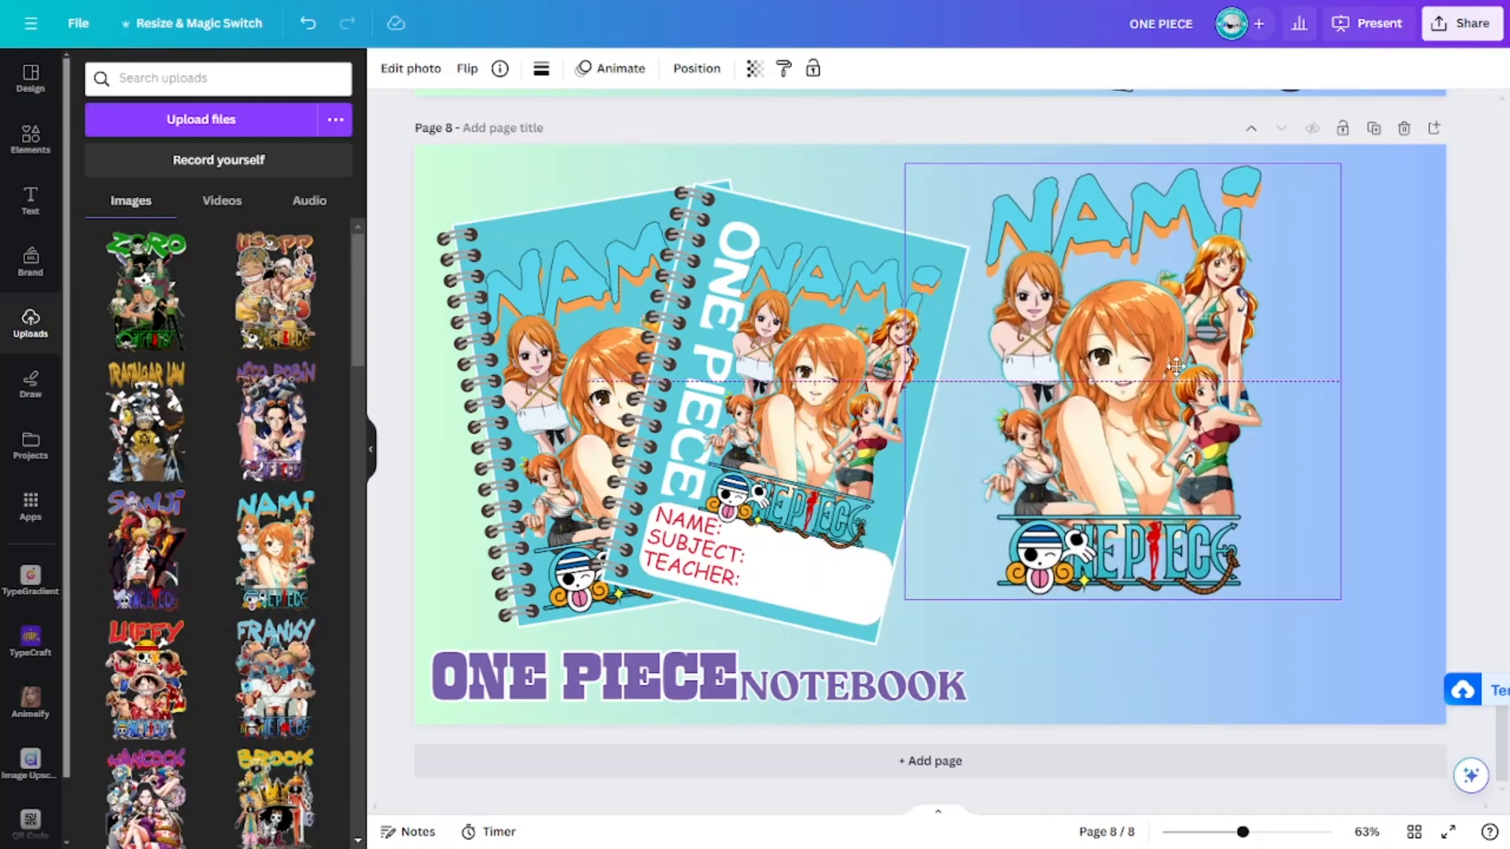
pyautogui.moveTo(1340, 599); pyautogui.dragTo(1467, 730)
pyautogui.click(1494, 390)
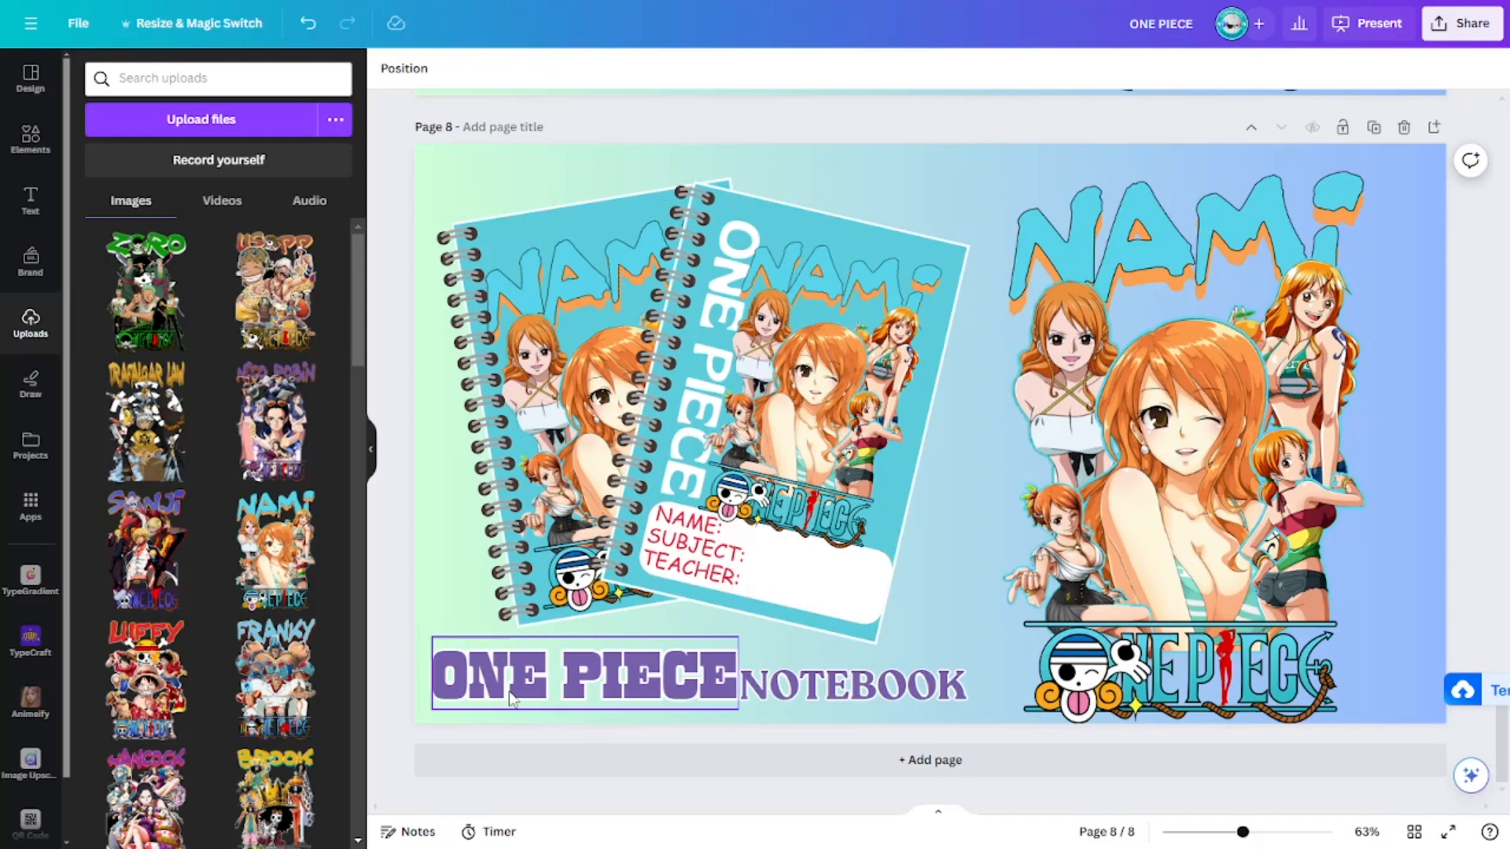
# Recolor the ONE PIECE and NOTEBOOK titles on page 8 dark charcoal, using the photo color from the NAMI artwork.
pyautogui.click(596, 699)
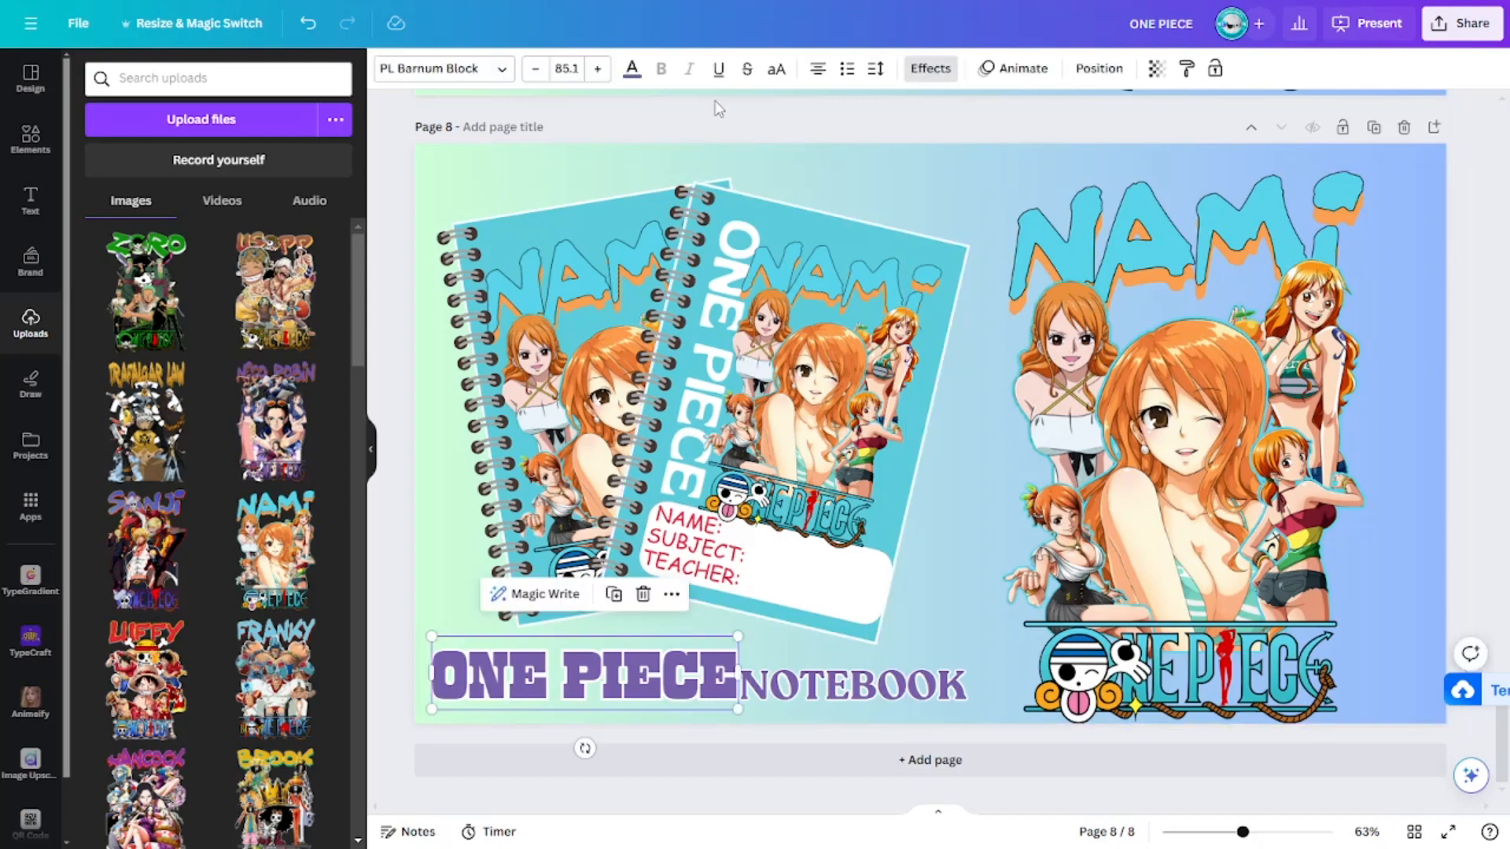
pyautogui.click(630, 71)
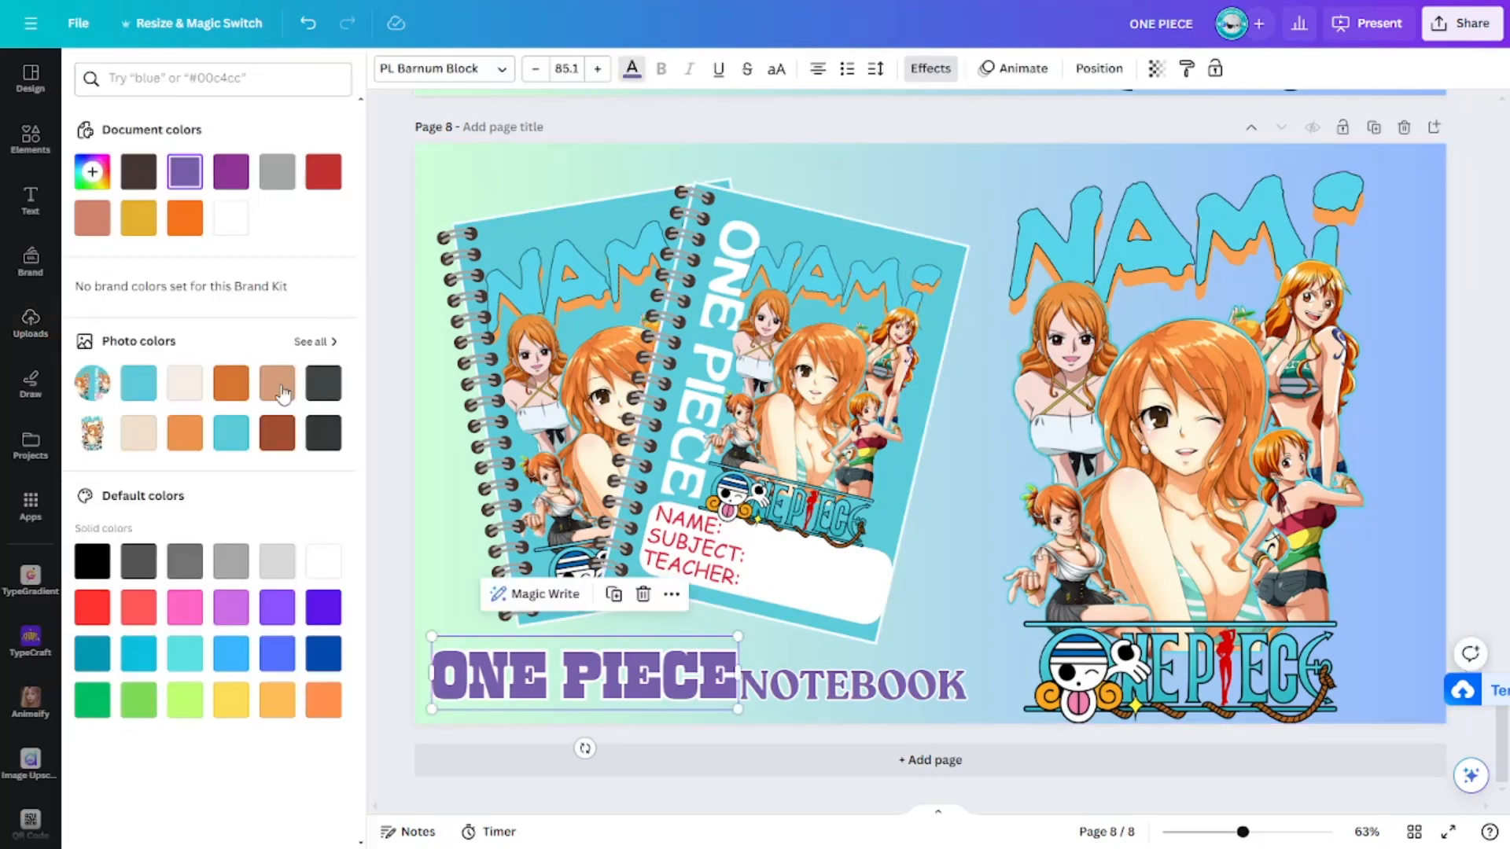
pyautogui.click(232, 433)
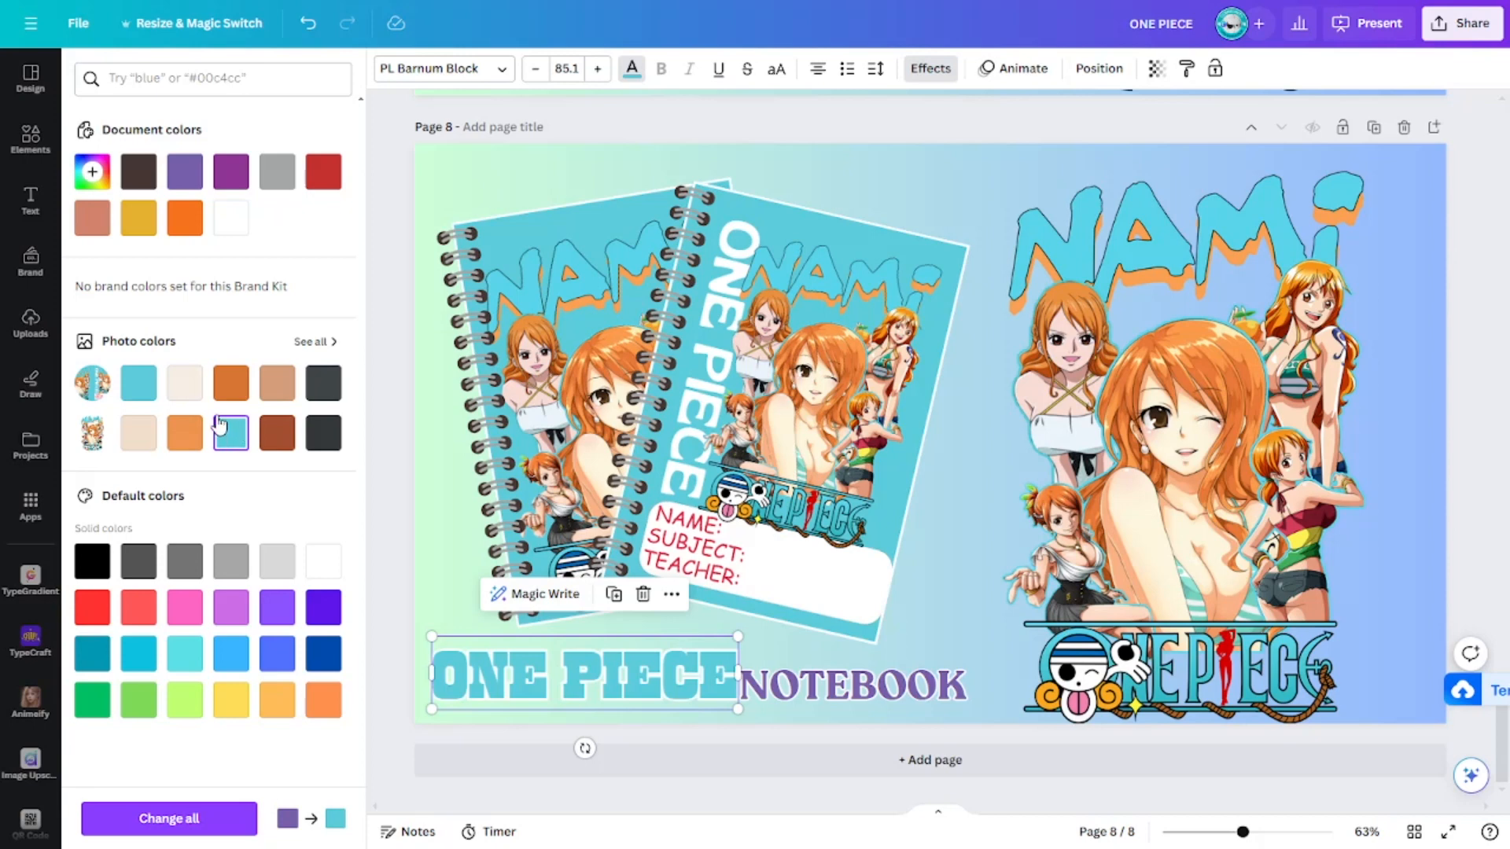
pyautogui.click(325, 434)
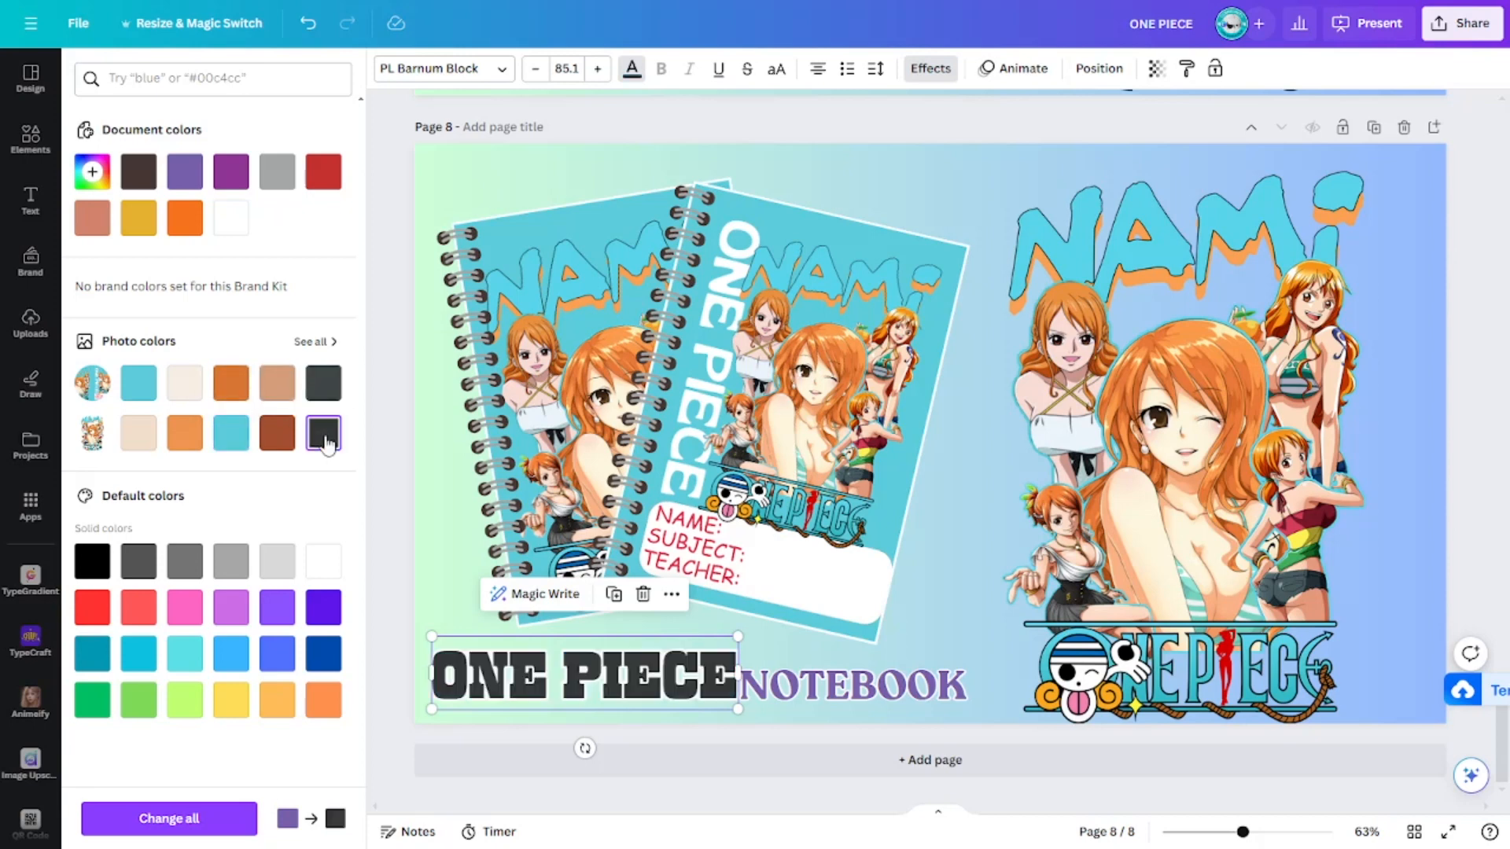
pyautogui.click(850, 686)
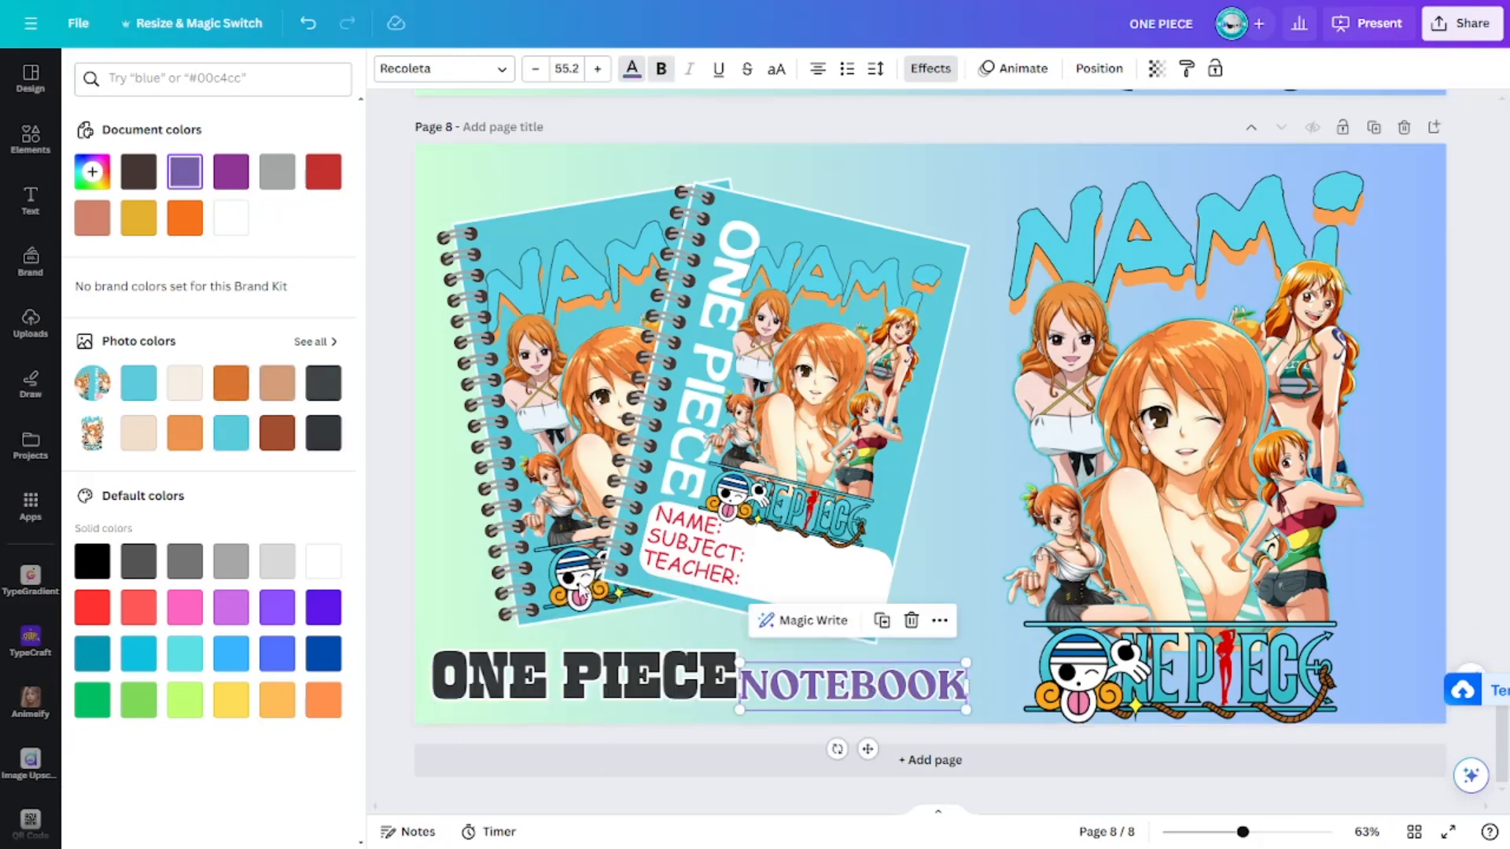
pyautogui.click(326, 442)
pyautogui.press('Escape')
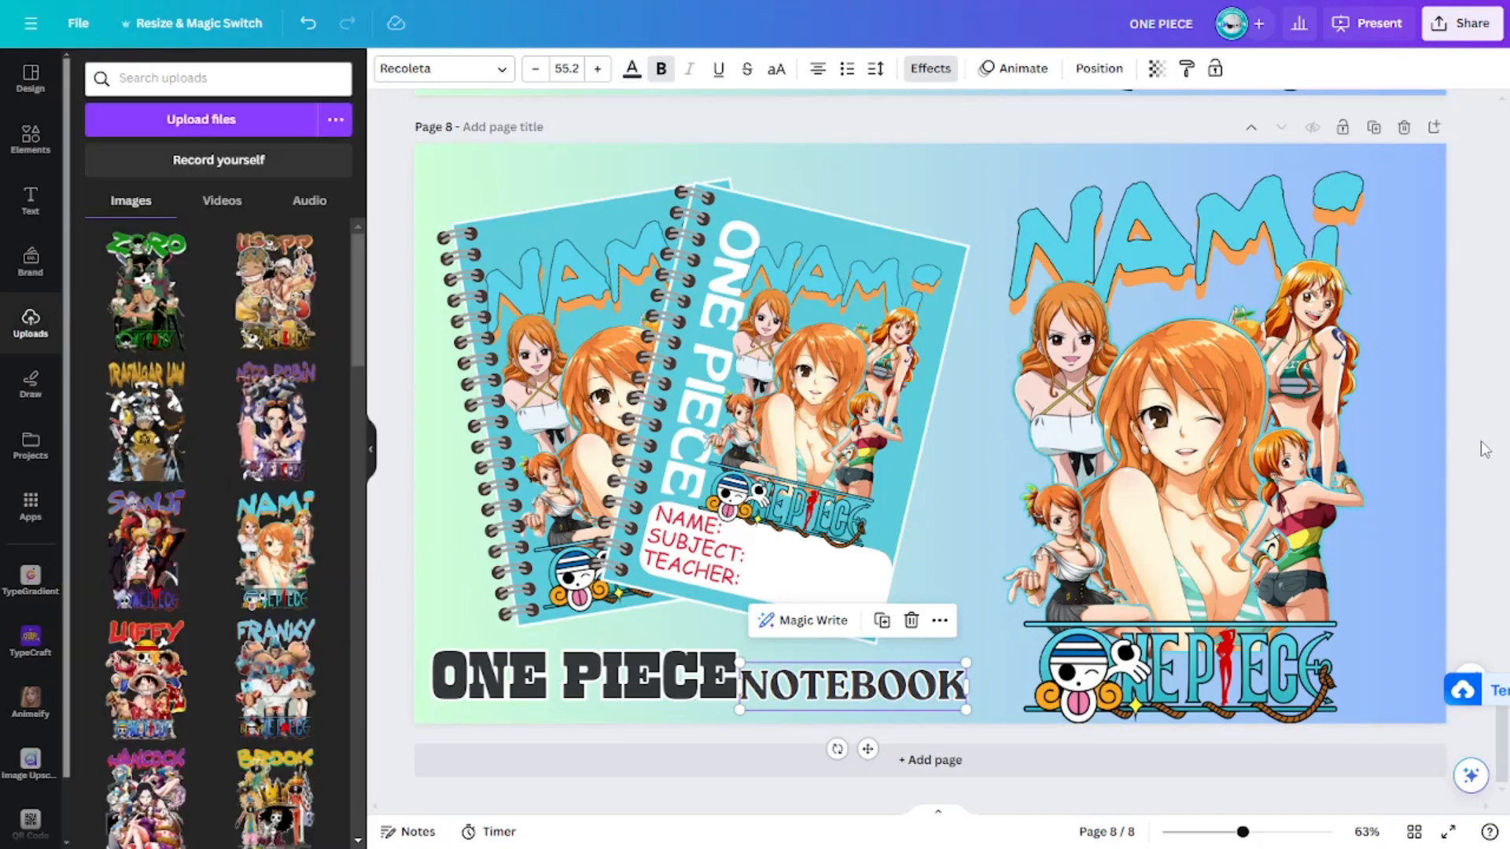
pyautogui.press('Escape')
# Duplicate page 8 and clear both notebook cover images and the NAMI artwork from the copy, keeping the frames.
pyautogui.click(1374, 127)
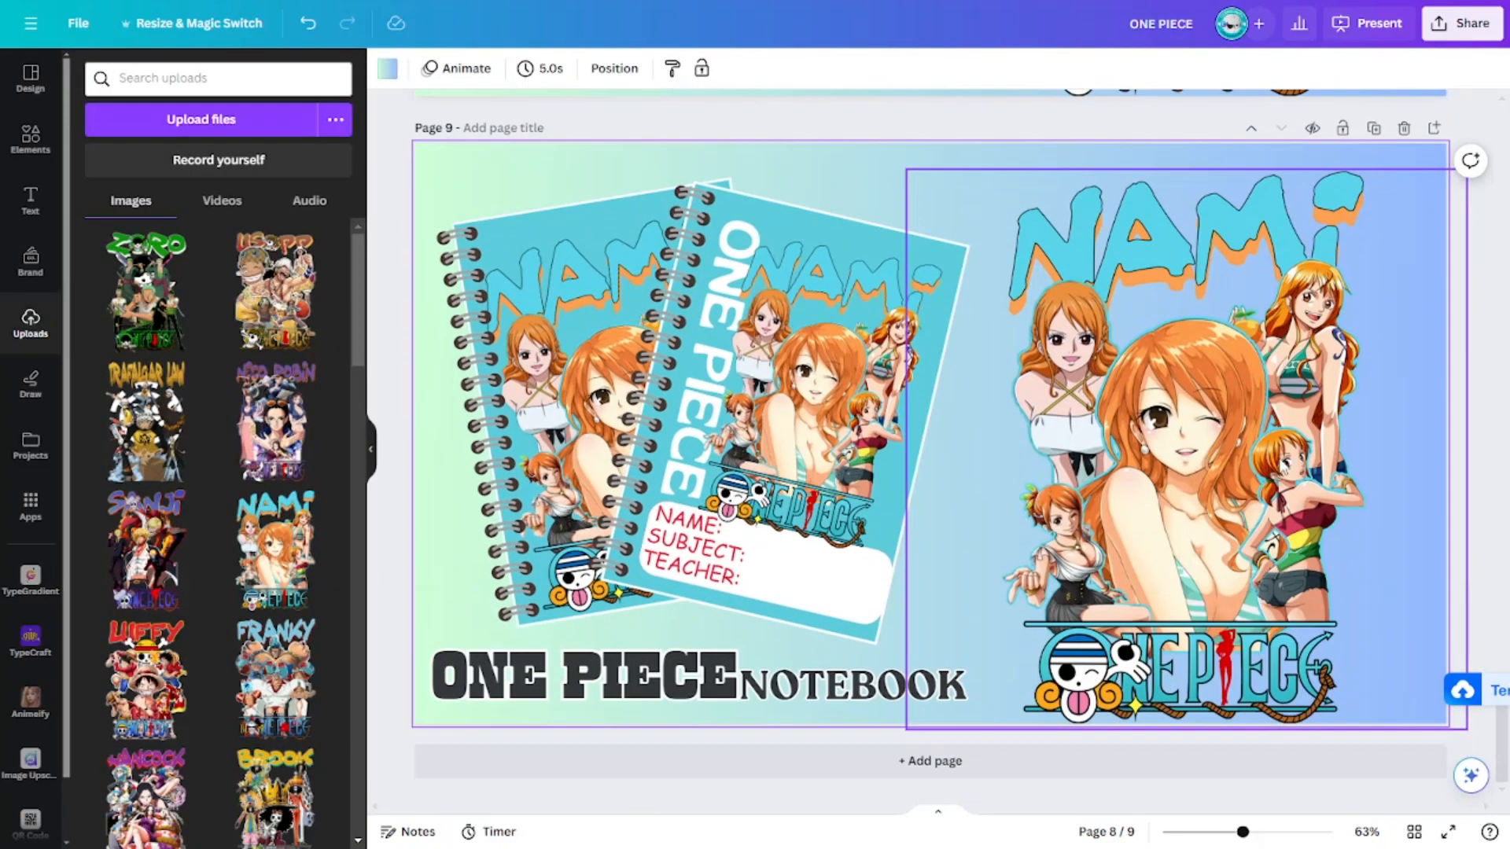
pyautogui.click(845, 317)
pyautogui.click(786, 150)
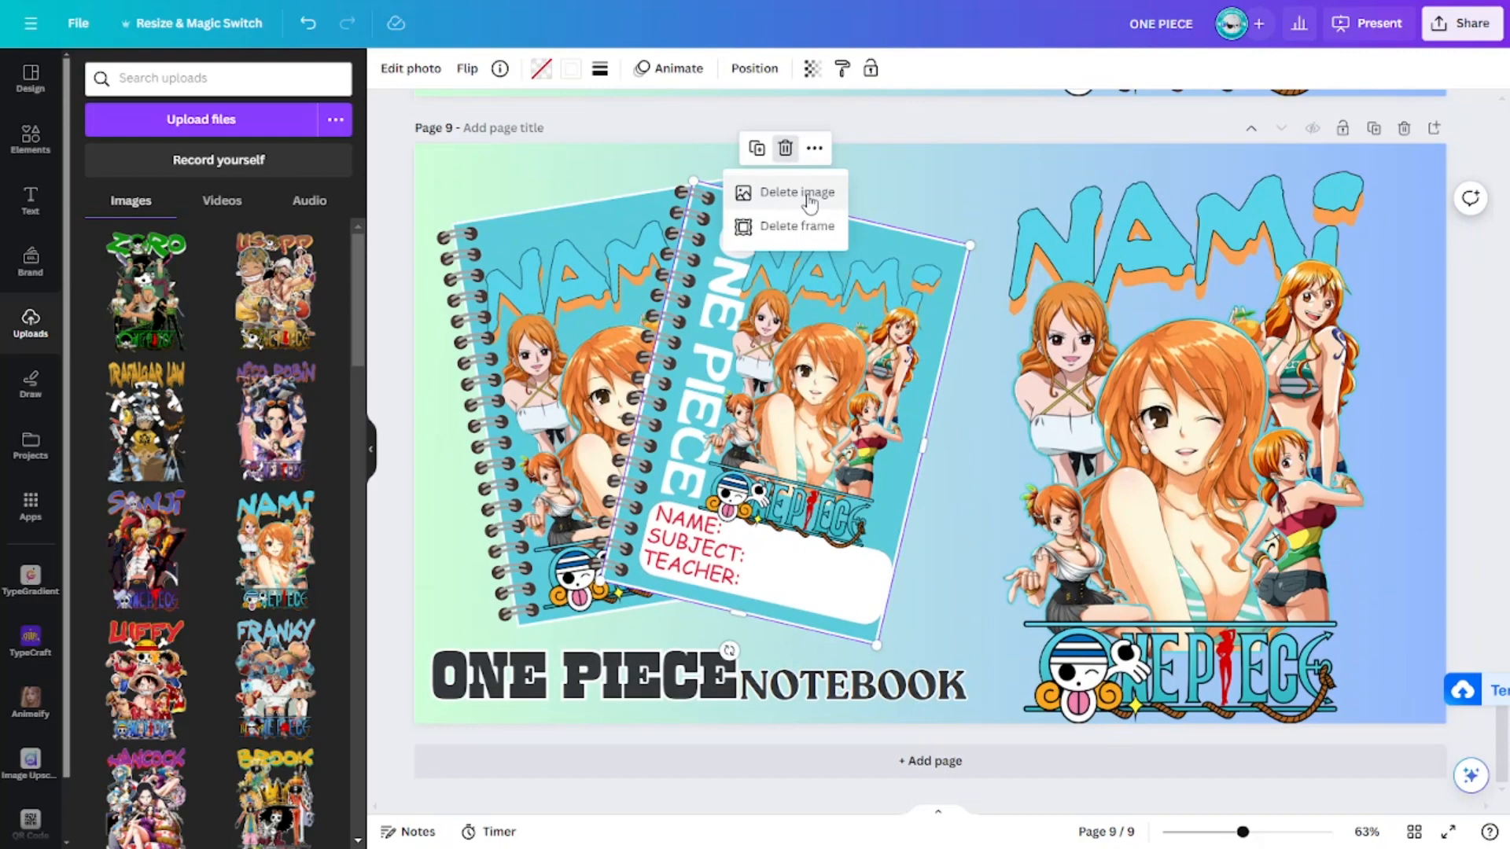
pyautogui.click(810, 203)
pyautogui.click(551, 378)
pyautogui.click(620, 144)
pyautogui.click(631, 189)
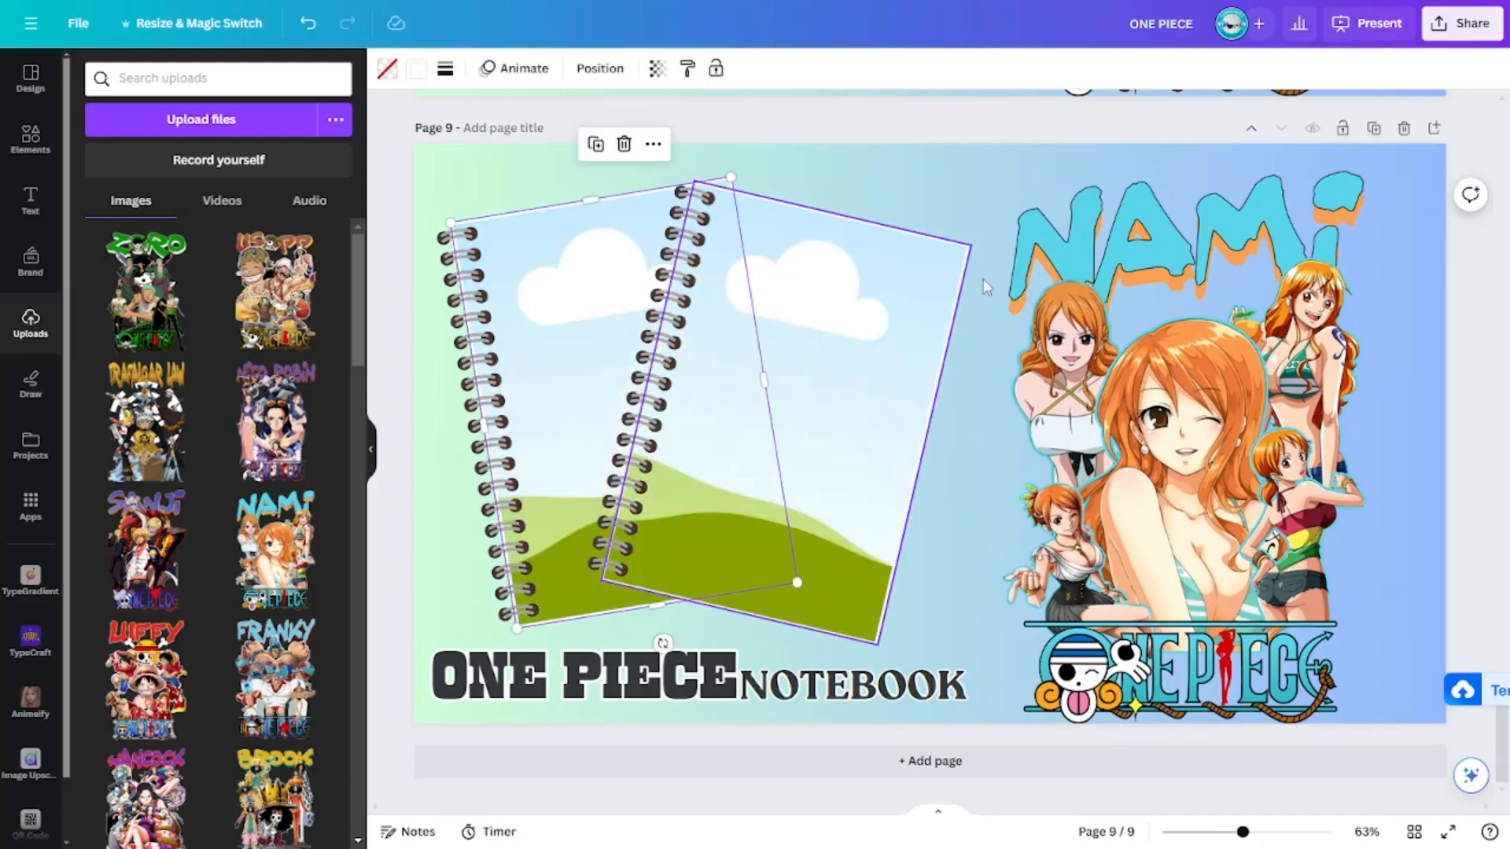
pyautogui.click(1218, 330)
pyautogui.press('Delete')
# Add the blue SANJI cover to page 9, crop it to its right half, and fill the front notebook frame with it.
pyautogui.scroll(-10, 299, 393)
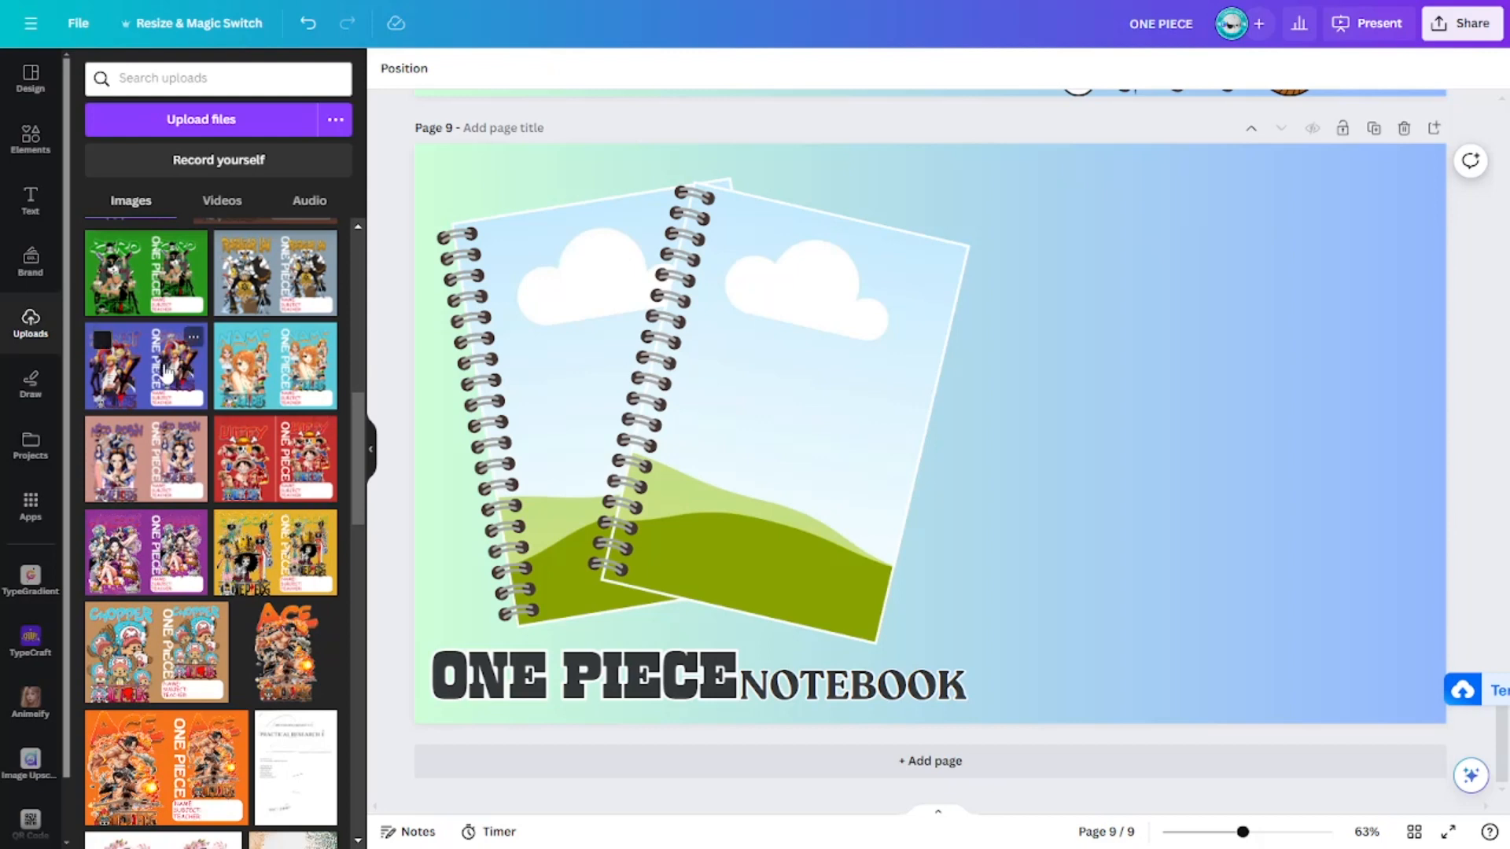
pyautogui.click(171, 375)
pyautogui.moveTo(659, 440); pyautogui.dragTo(1073, 428)
pyautogui.moveTo(1170, 441); pyautogui.dragTo(1015, 530)
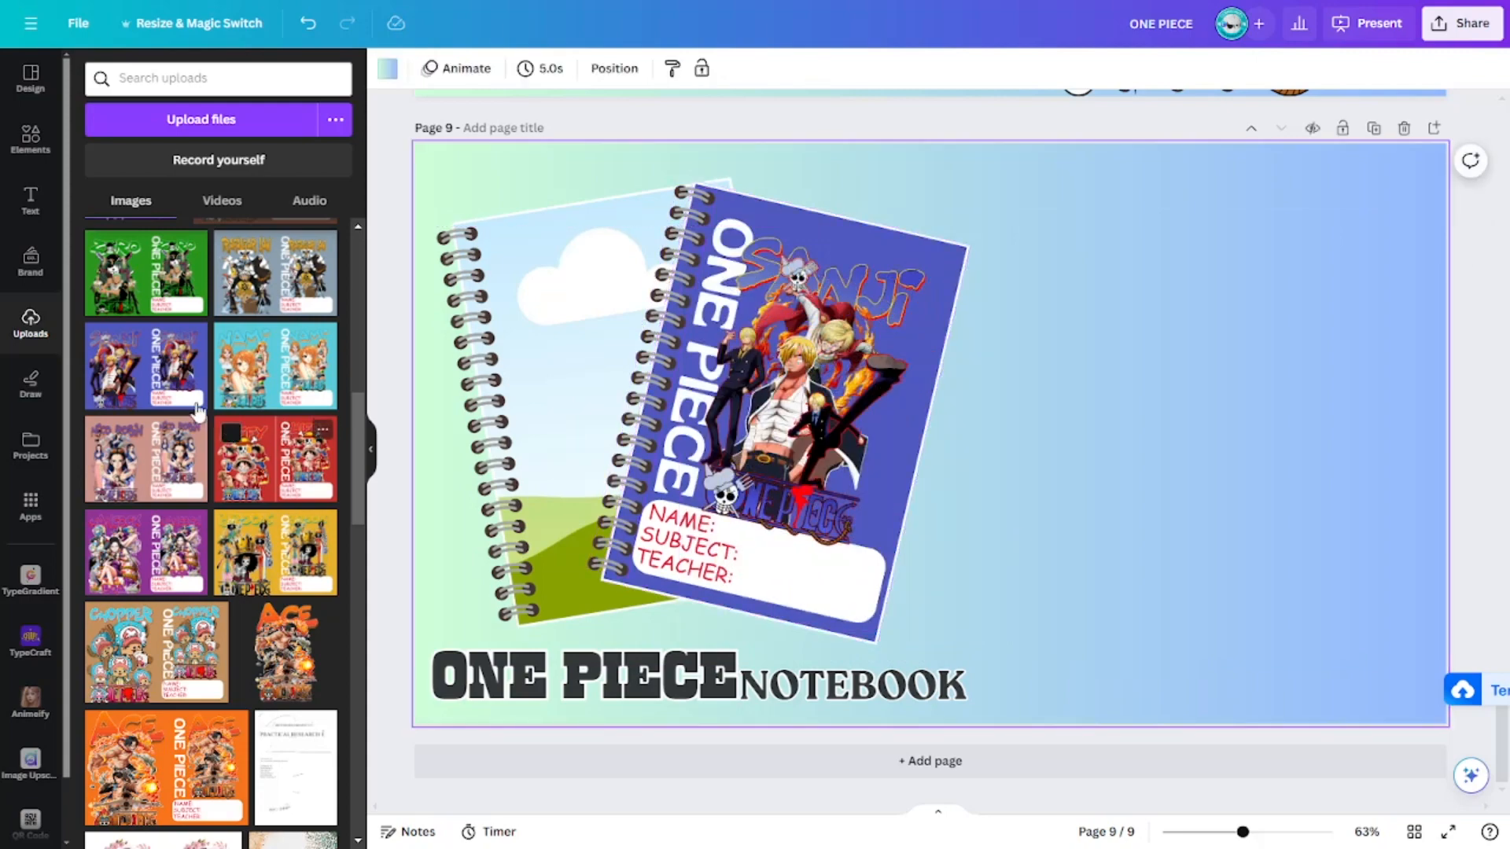
# Add the SANJI cover again, crop it to its left half, and fill the rear notebook frame on page 9.
pyautogui.click(157, 370)
pyautogui.moveTo(1163, 430); pyautogui.dragTo(930, 415)
pyautogui.moveTo(725, 413); pyautogui.dragTo(525, 354)
pyautogui.click(1228, 488)
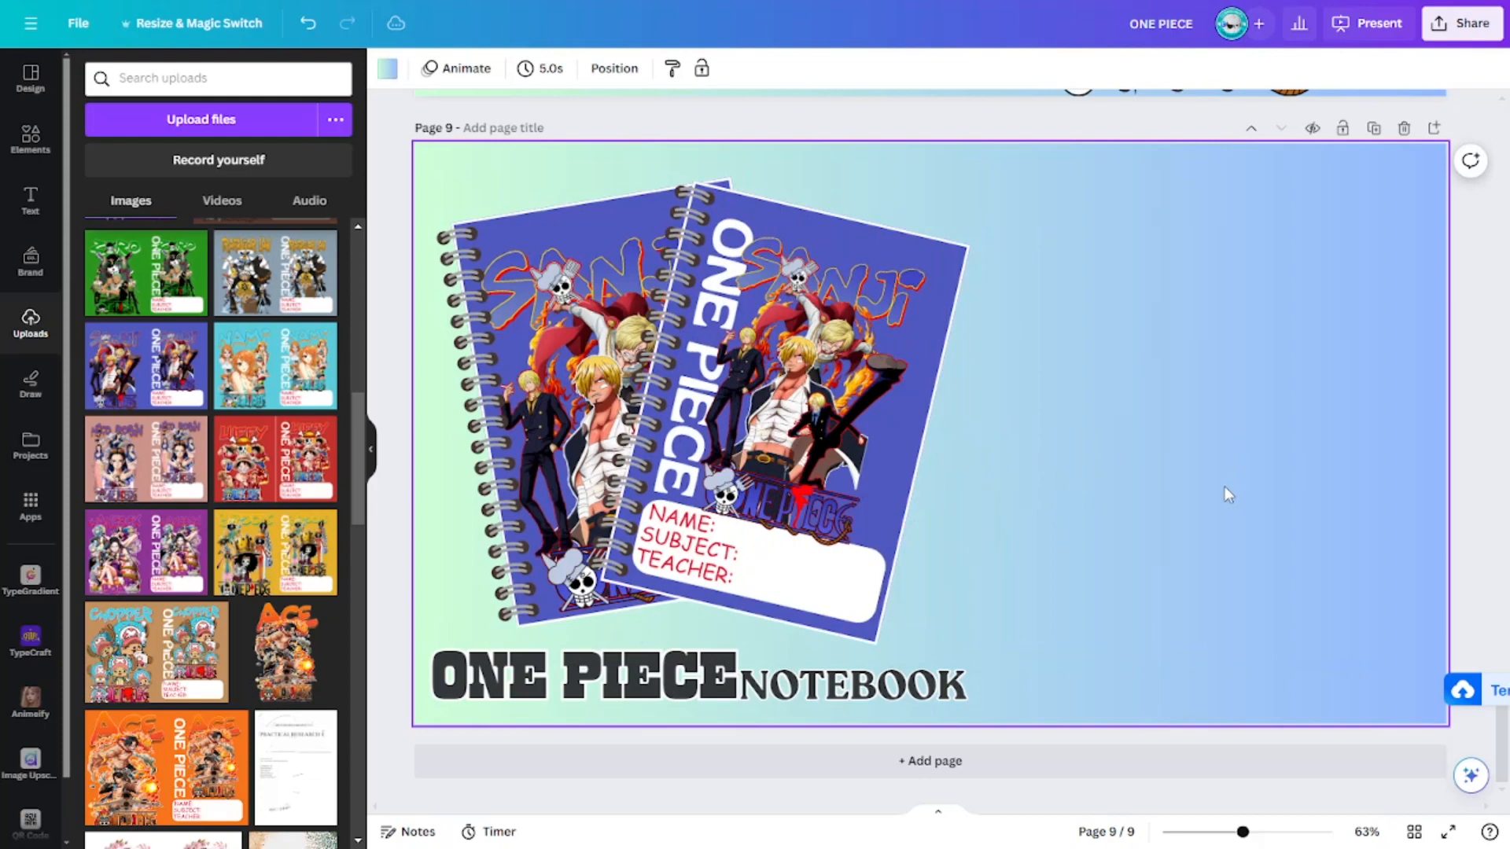
# Add the SANJI character artwork to page 9 and enlarge it beside the notebooks to nearly the full page height.
pyautogui.scroll(5, 283, 440)
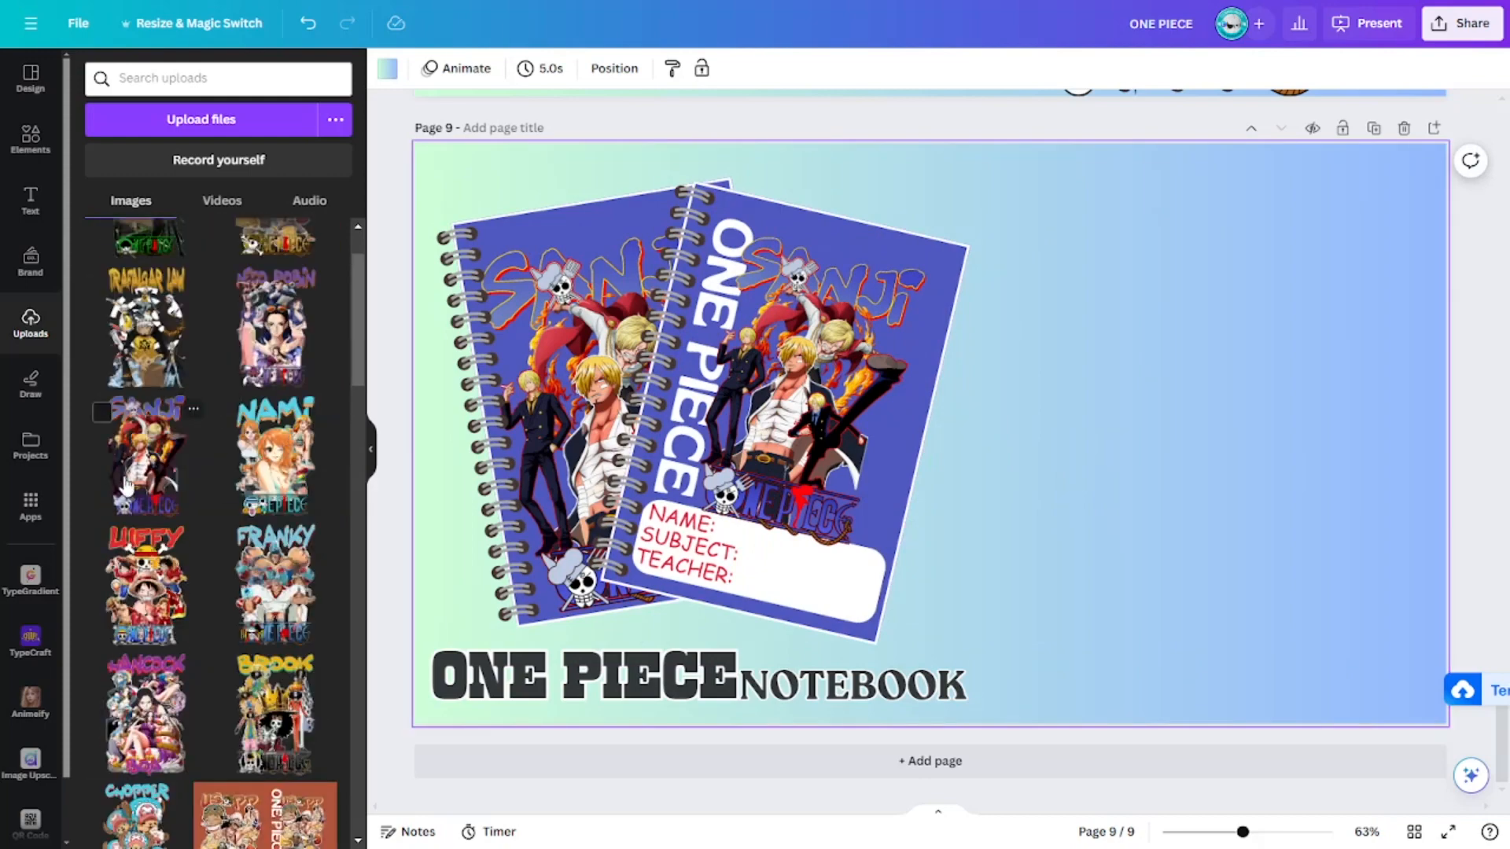
pyautogui.click(126, 483)
pyautogui.moveTo(928, 440); pyautogui.dragTo(1164, 389)
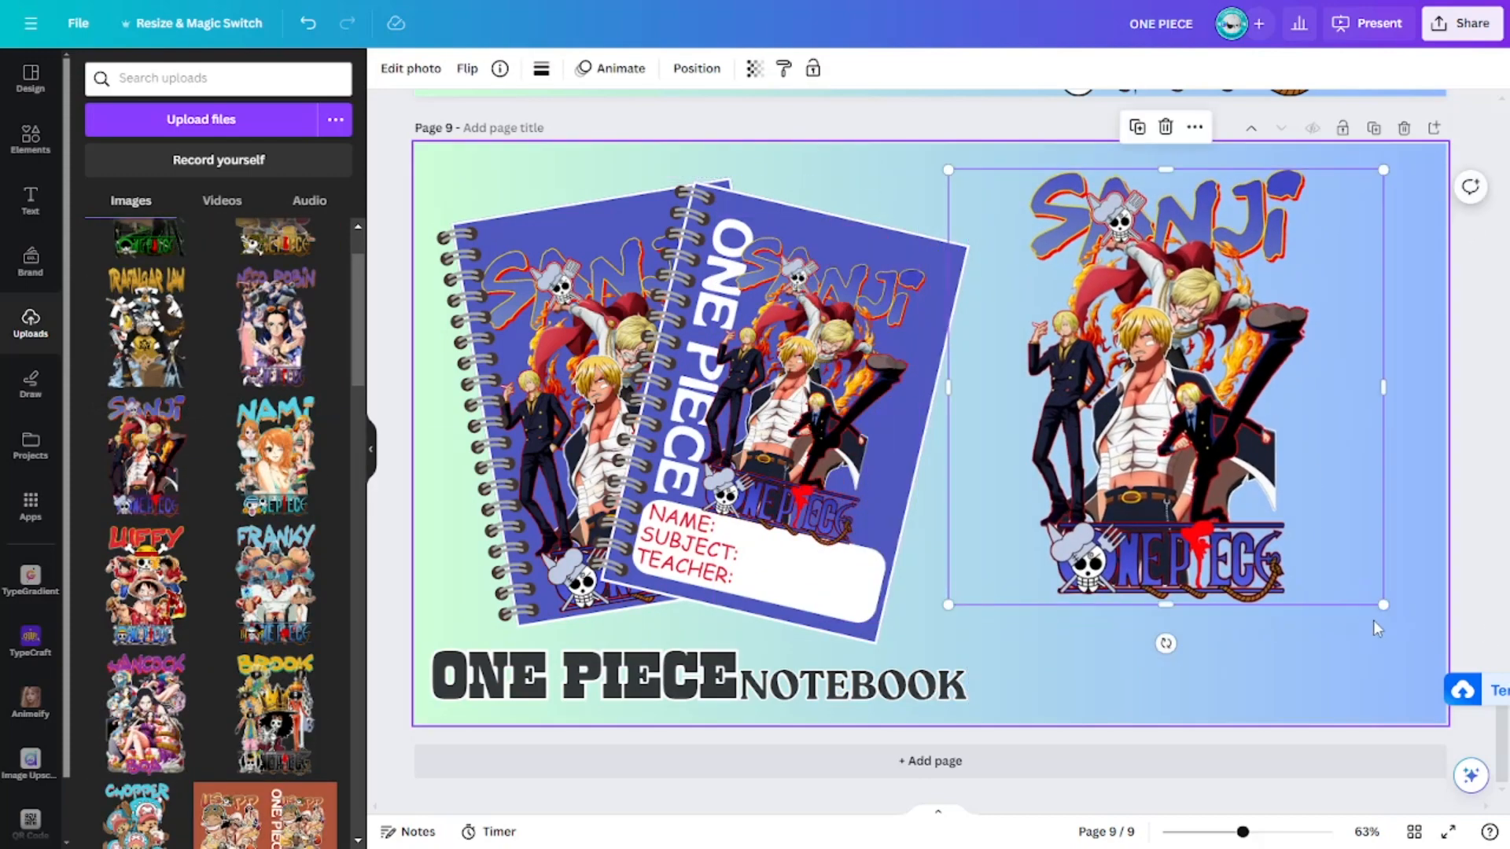
pyautogui.moveTo(1383, 606)
pyautogui.mouseDown()
pyautogui.moveTo(1484, 721)
pyautogui.moveTo(1381, 623)
pyautogui.mouseUp()
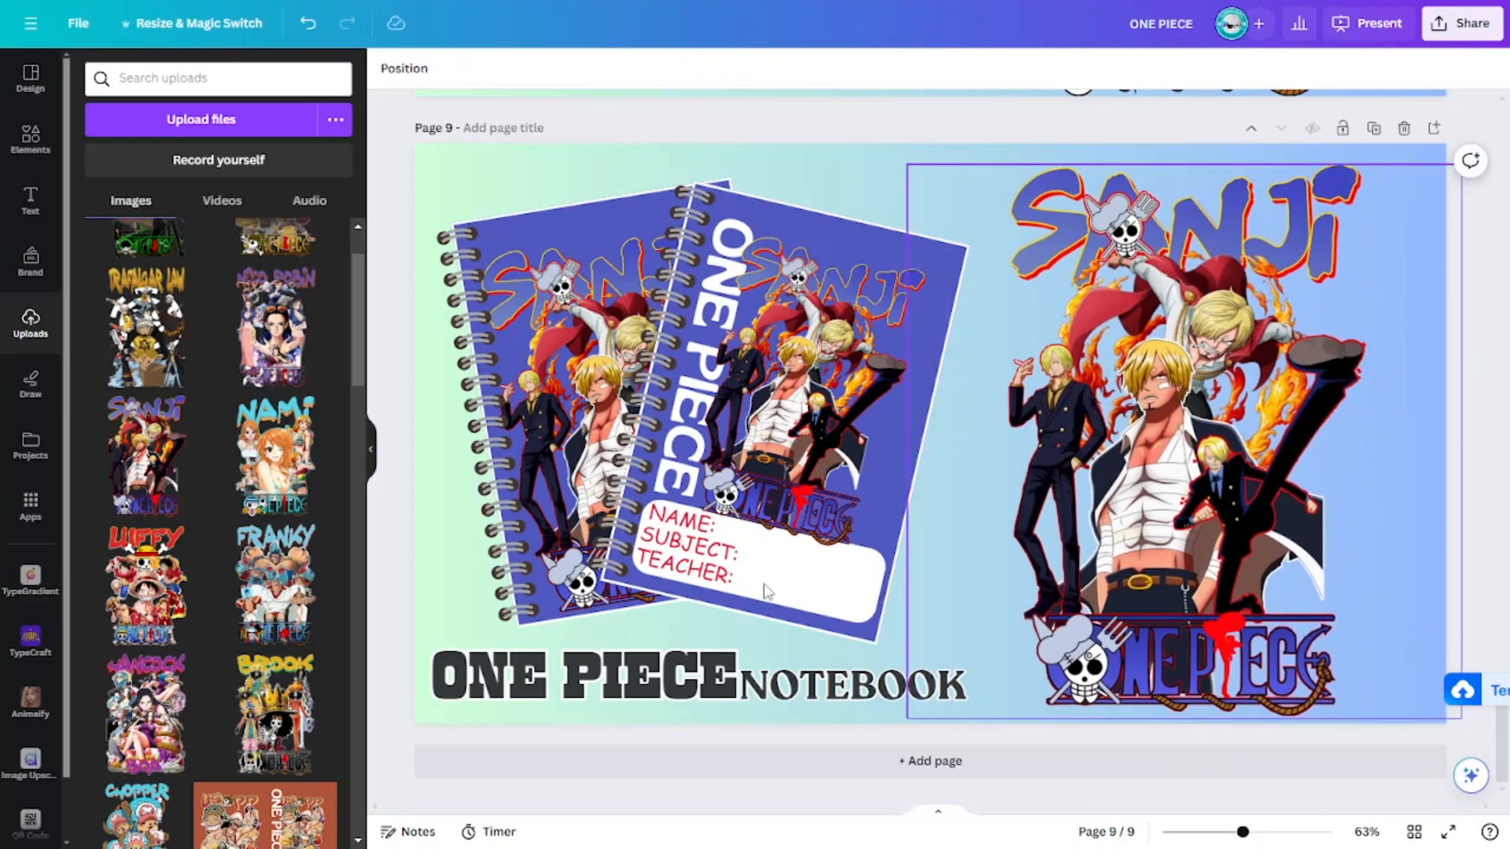
# Recolor the ONE PIECE and NOTEBOOK titles on page 9 blue, using the photo color from the SANJI cover.
pyautogui.click(585, 676)
pyautogui.click(629, 75)
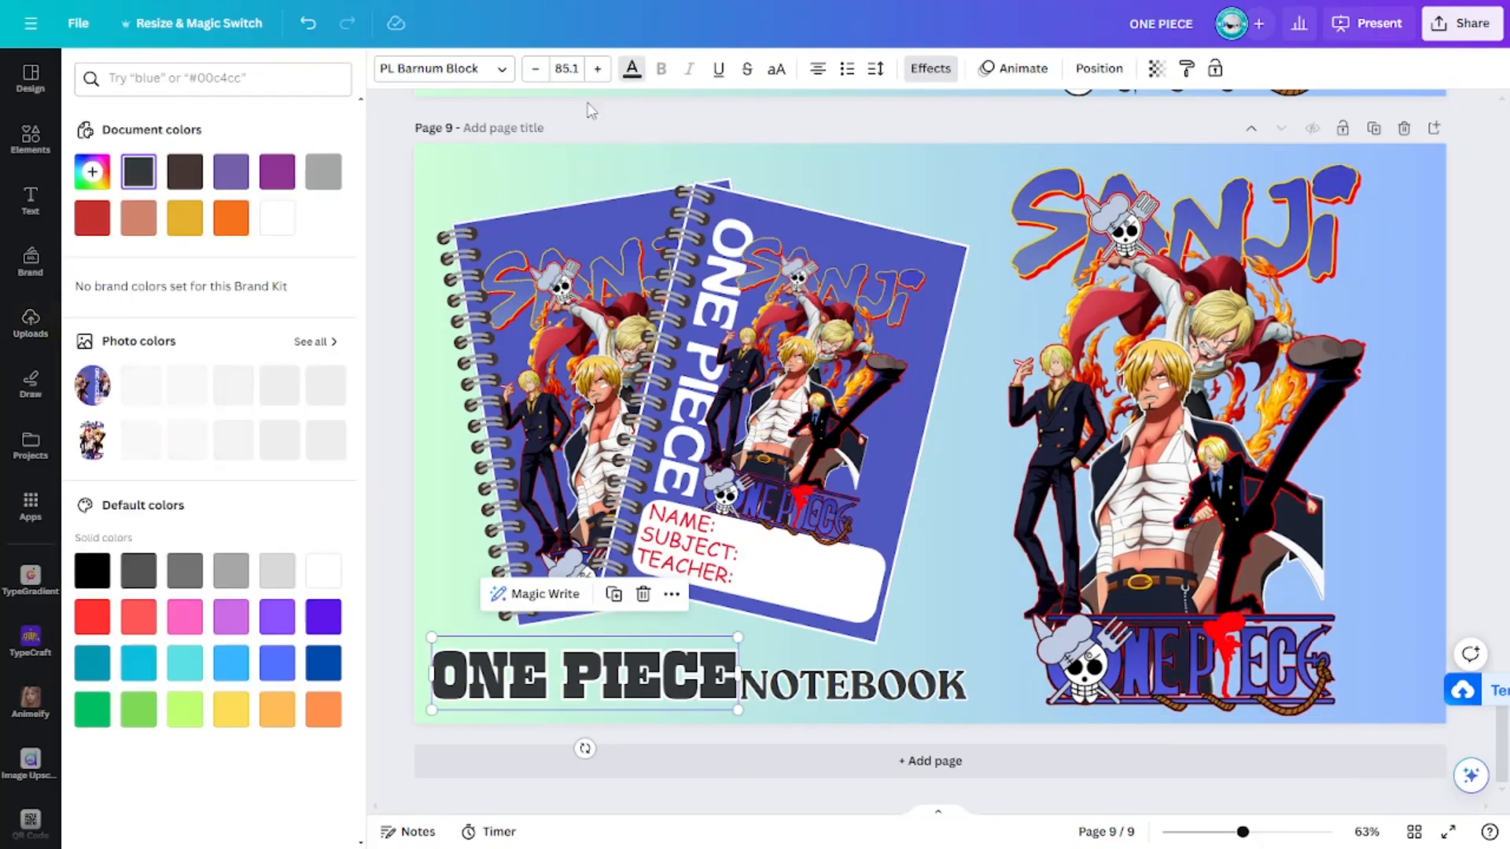
pyautogui.click(141, 391)
pyautogui.click(793, 694)
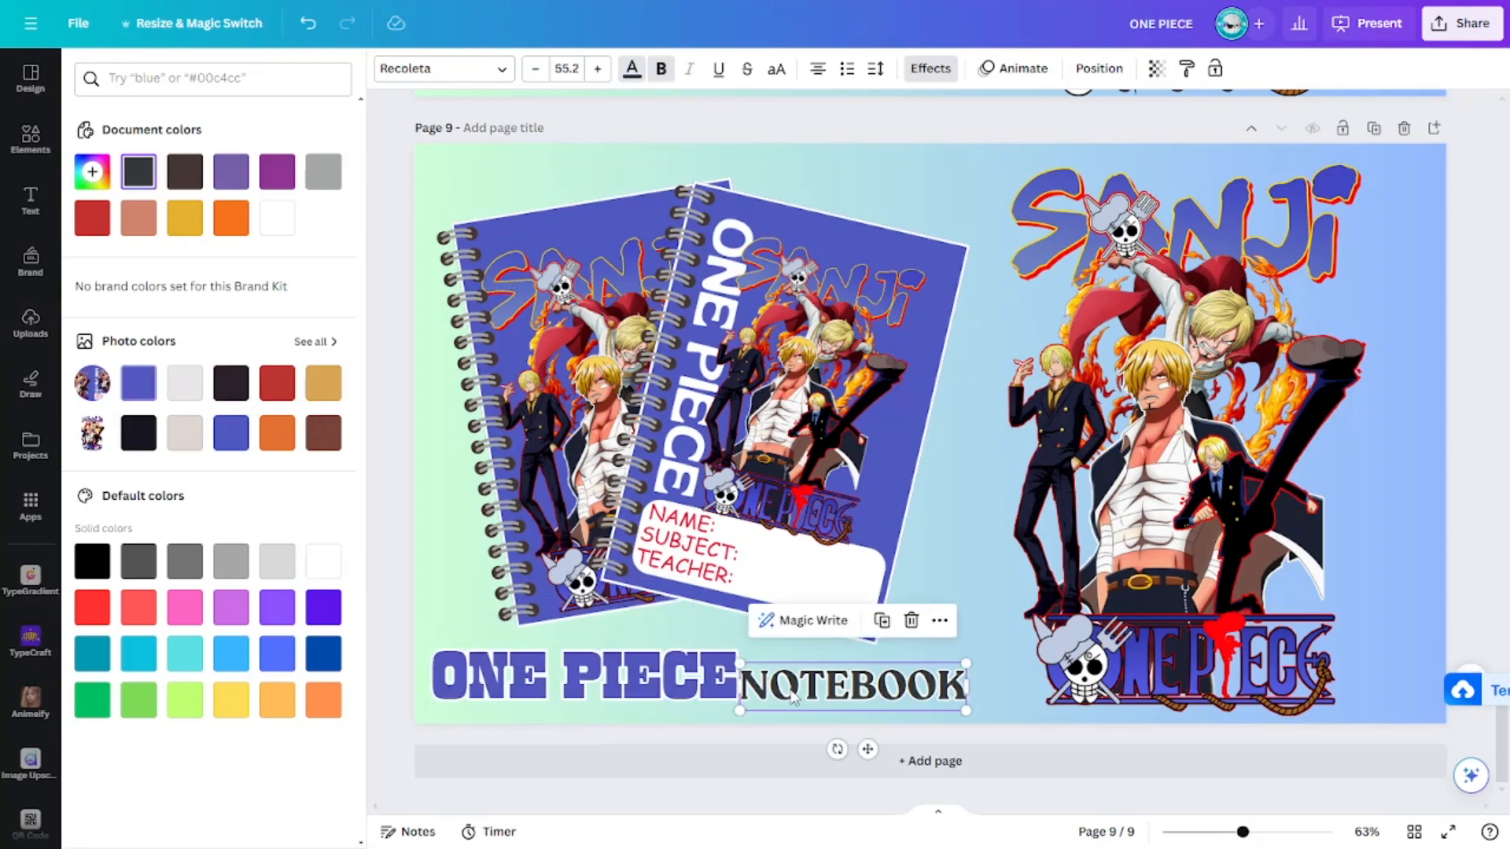
pyautogui.click(141, 385)
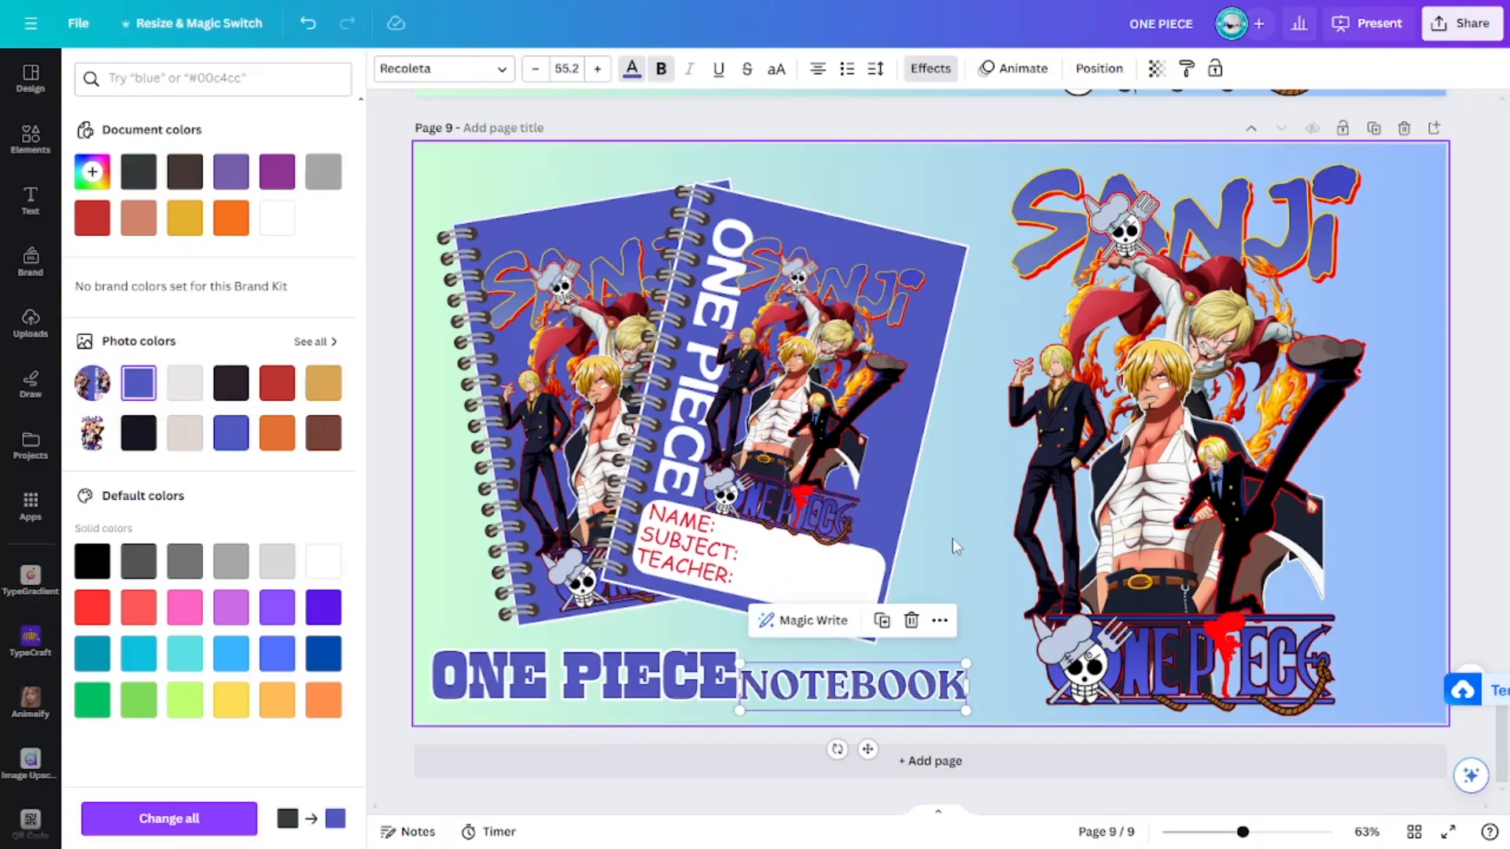
pyautogui.click(1482, 455)
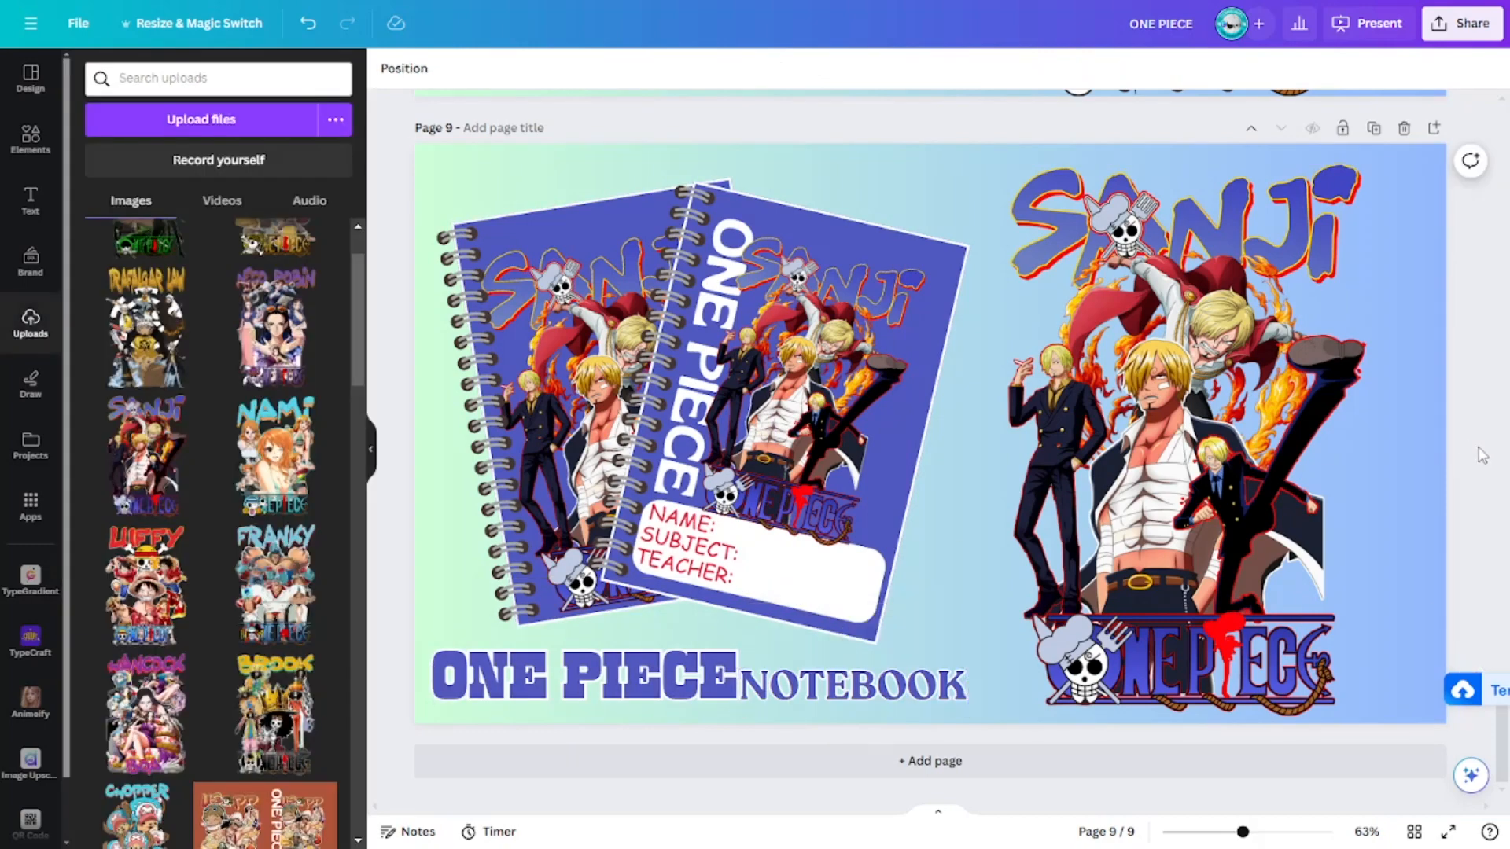
# Duplicate page 9, then remove the SANJI images from both notebook frames and delete the SANJI artwork on page 10.
pyautogui.click(1374, 129)
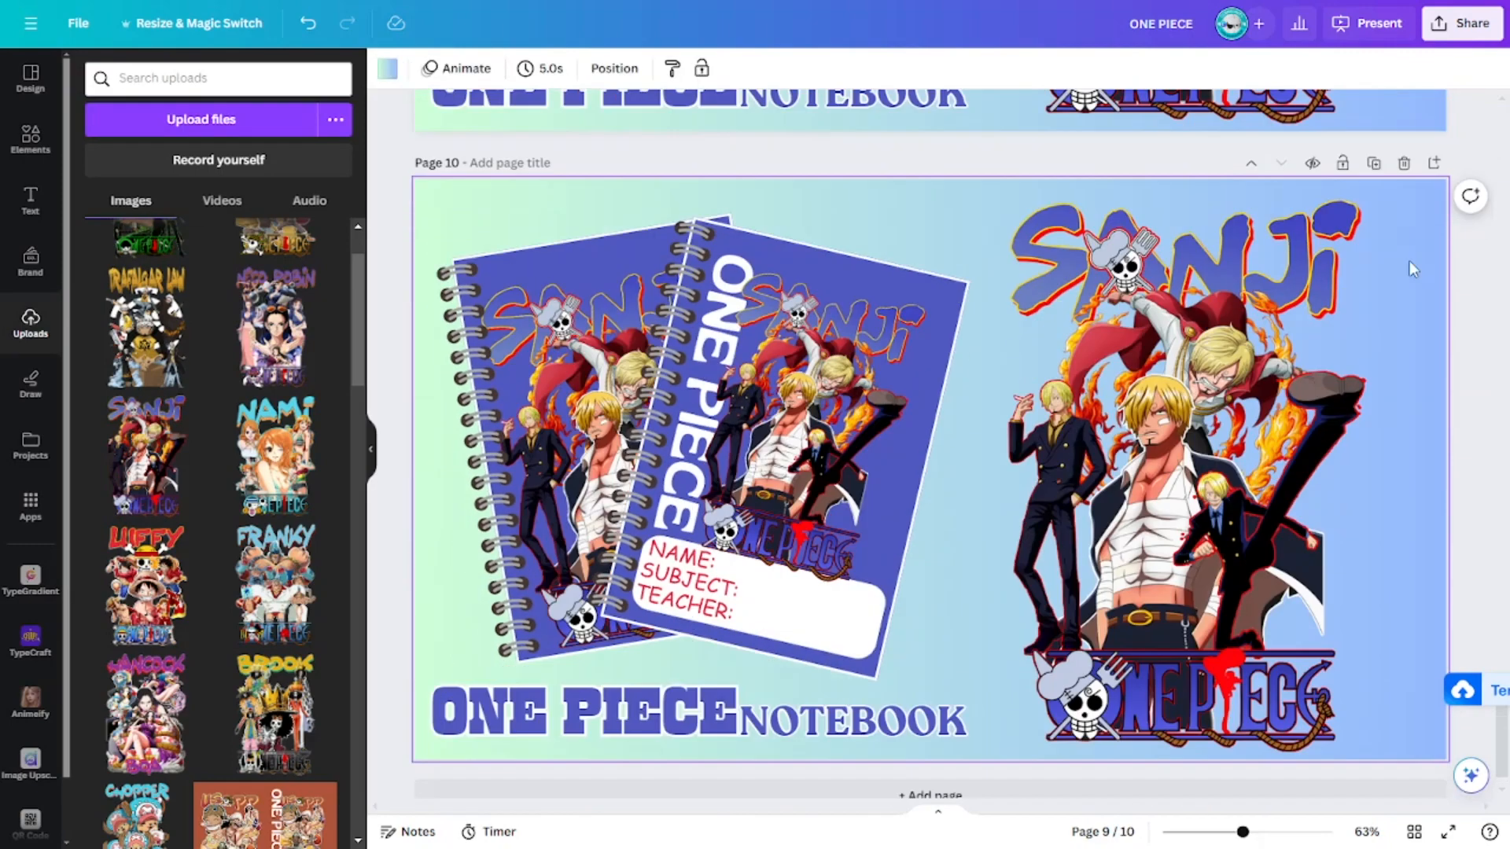
pyautogui.click(768, 393)
pyautogui.click(785, 149)
pyautogui.click(786, 194)
pyautogui.click(613, 269)
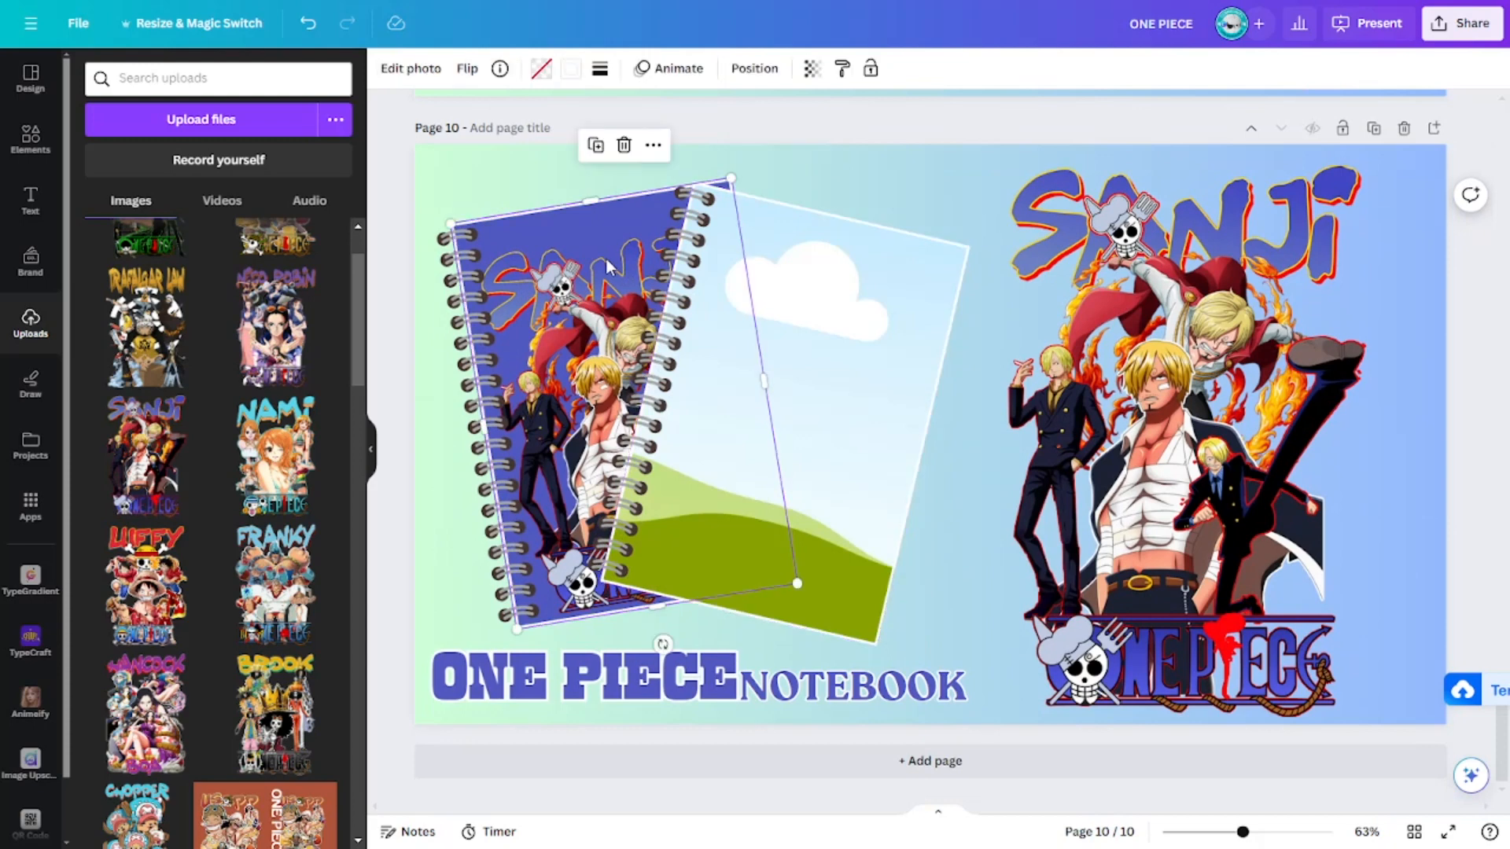
pyautogui.click(624, 146)
pyautogui.click(633, 189)
pyautogui.click(1283, 360)
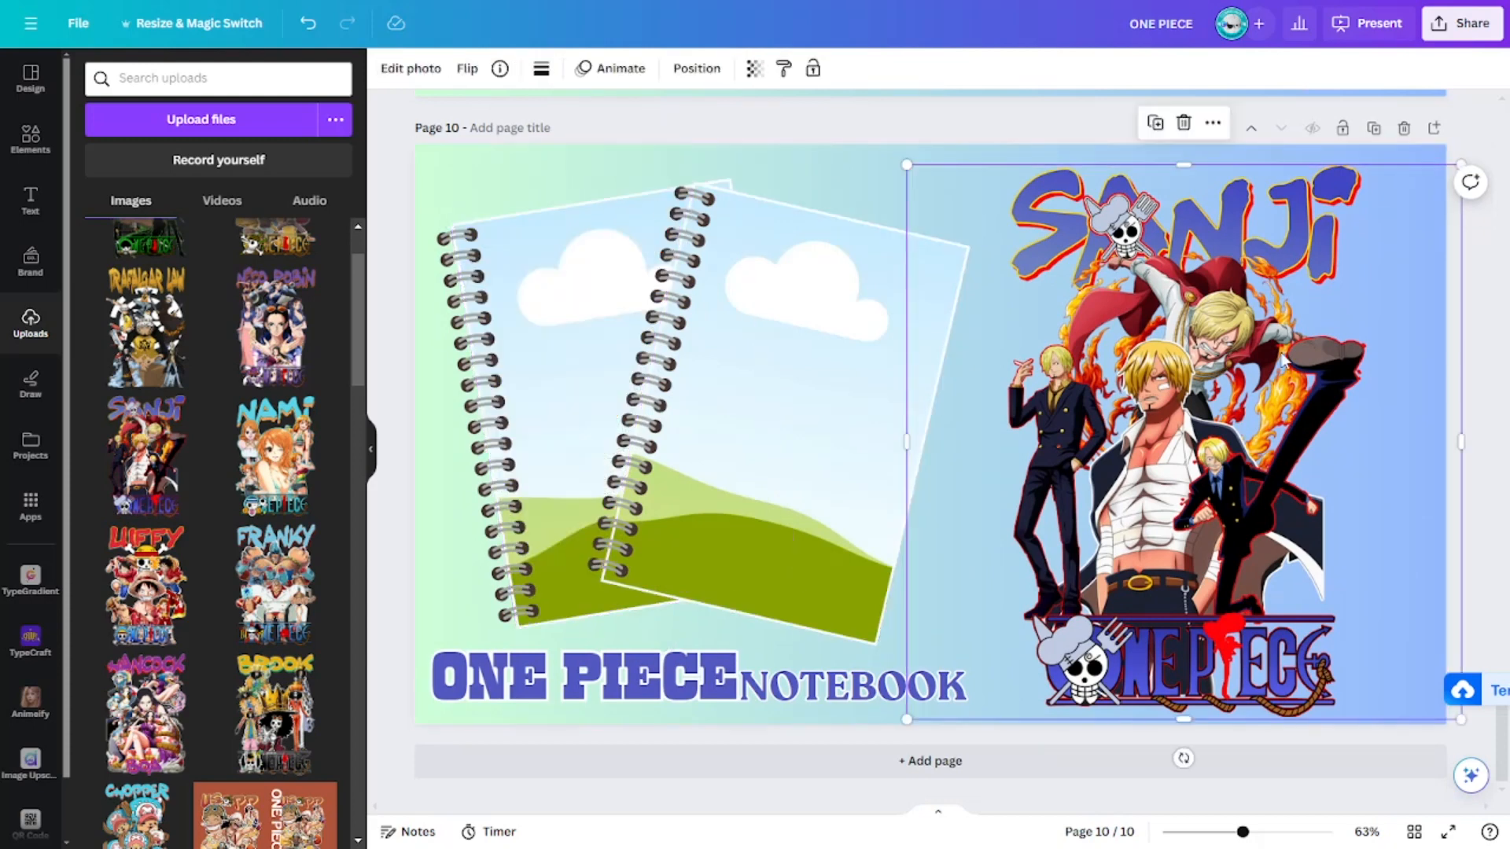
pyautogui.press('Delete')
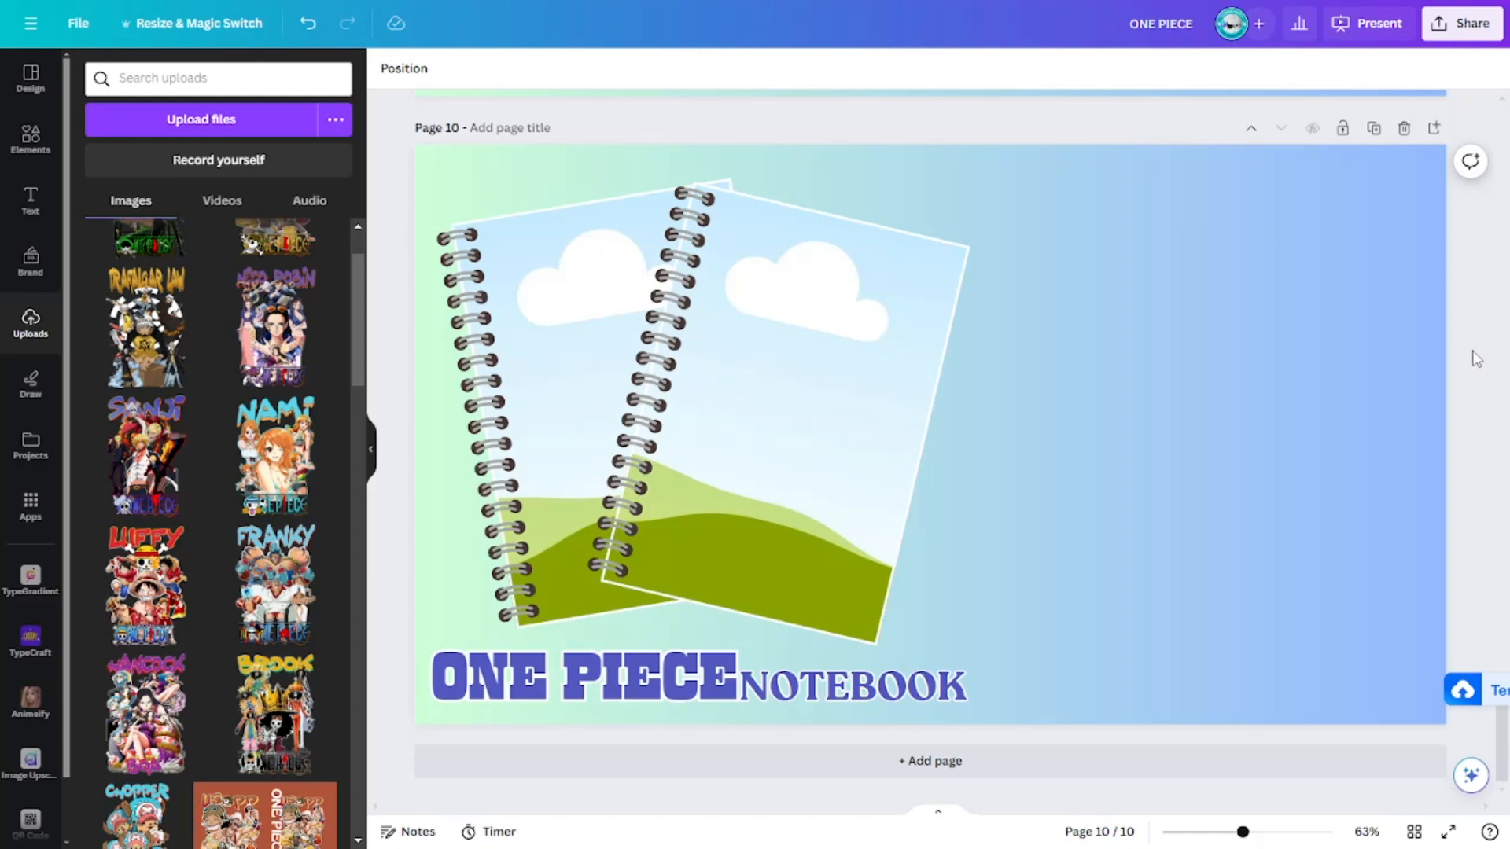
# Add the gray TRAFALGAR LAW cover to page 10, crop it to its right half, and fill the front notebook frame with it.
pyautogui.scroll(-10, 217, 636)
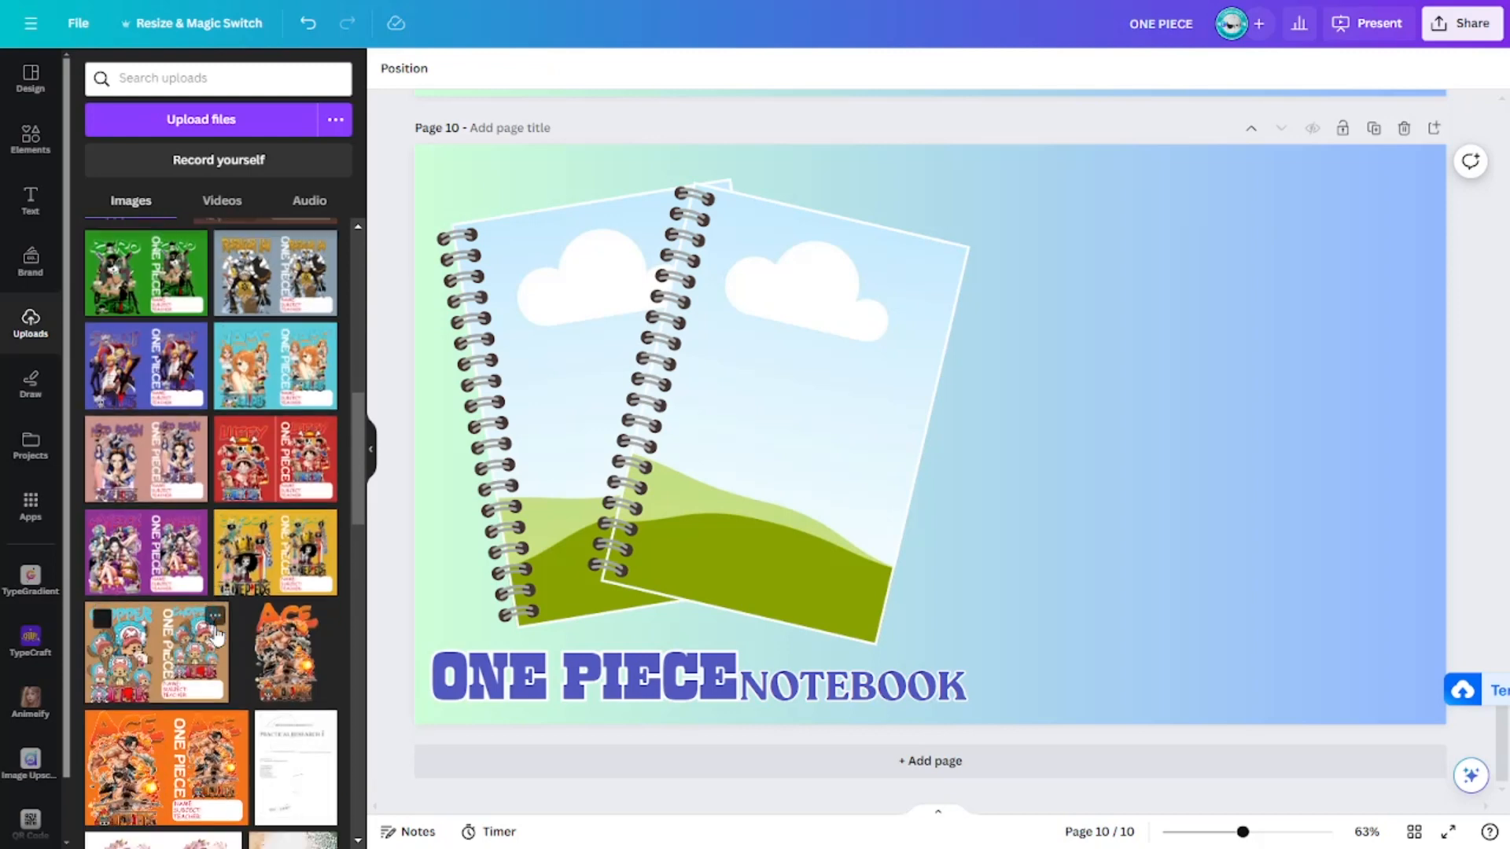
pyautogui.scroll(1, 217, 635)
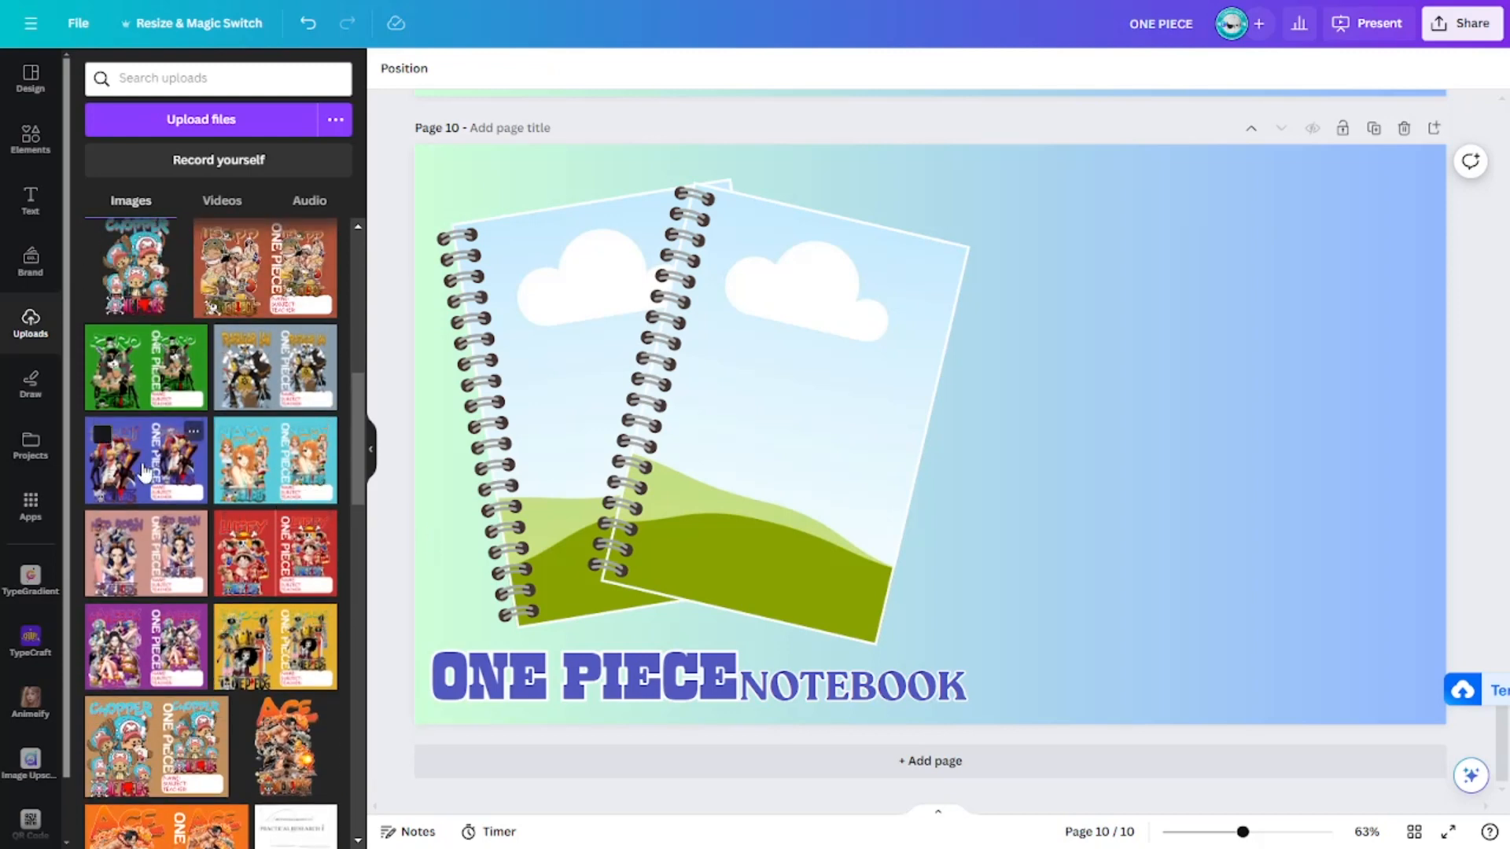
pyautogui.click(293, 364)
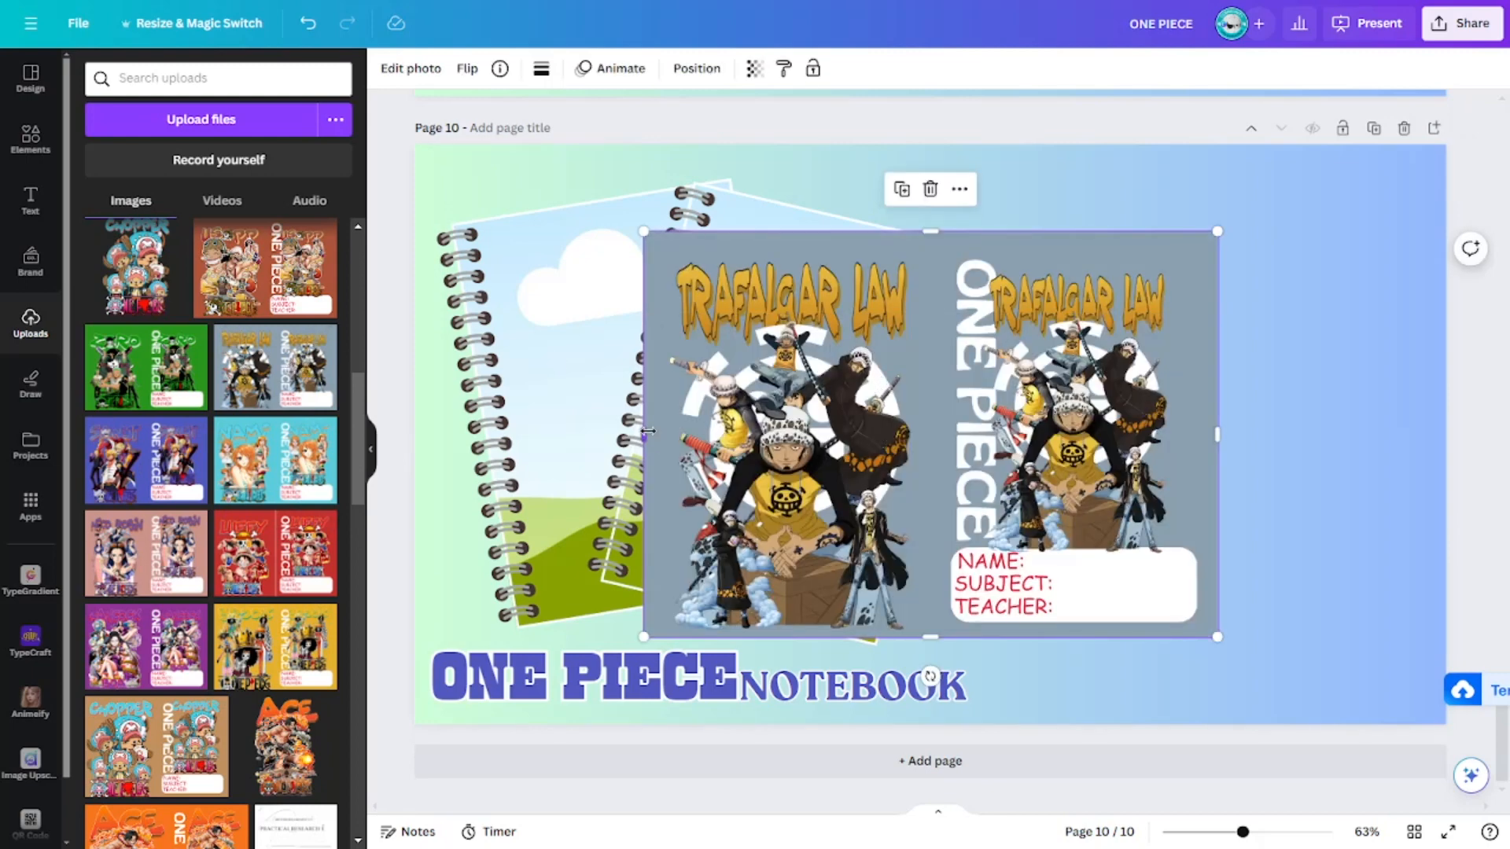
pyautogui.moveTo(647, 431); pyautogui.dragTo(931, 431)
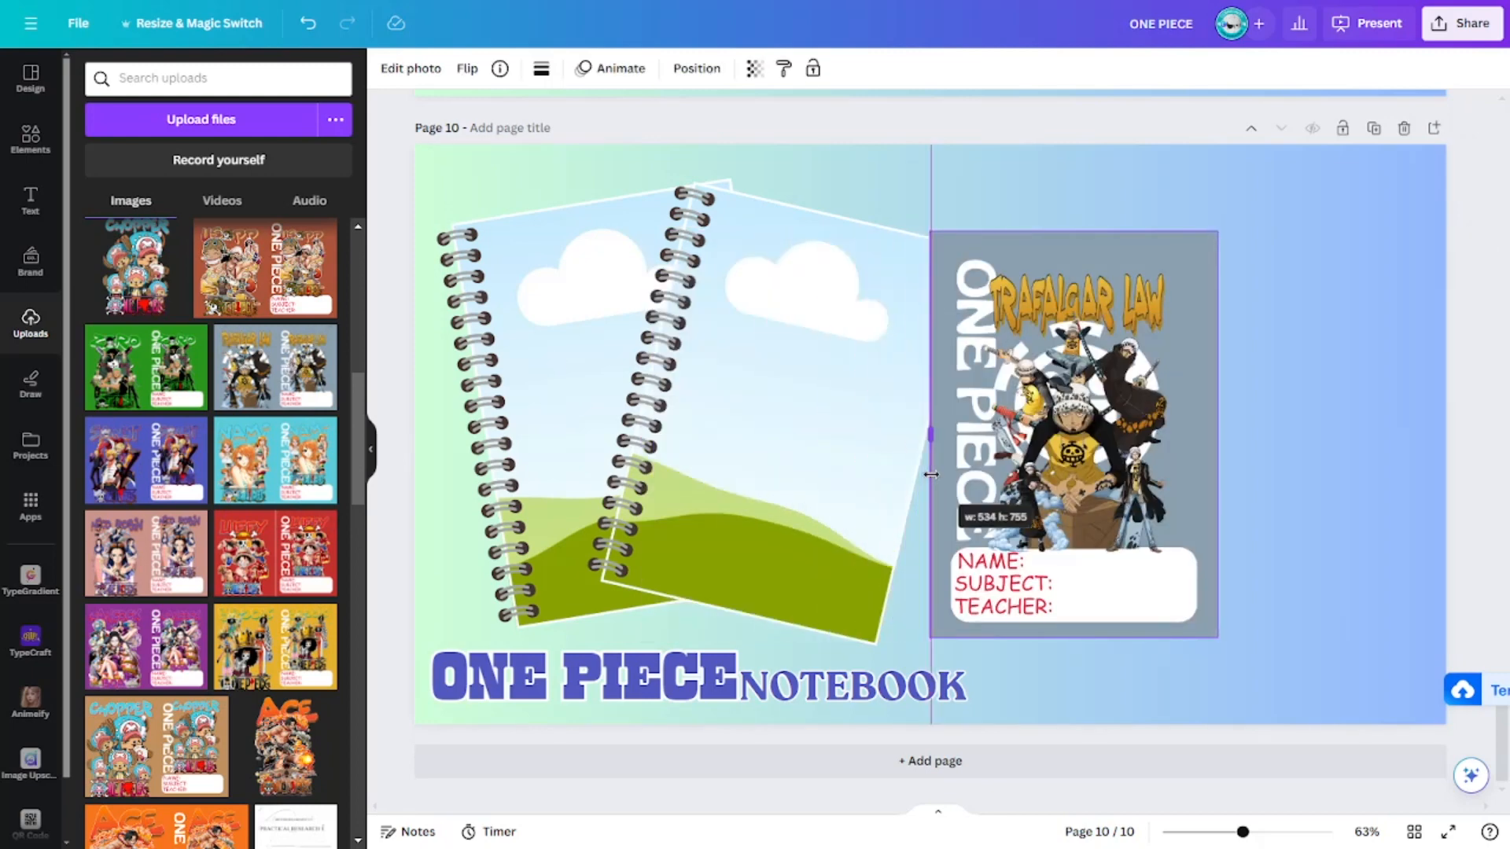
pyautogui.moveTo(1010, 472); pyautogui.dragTo(993, 508)
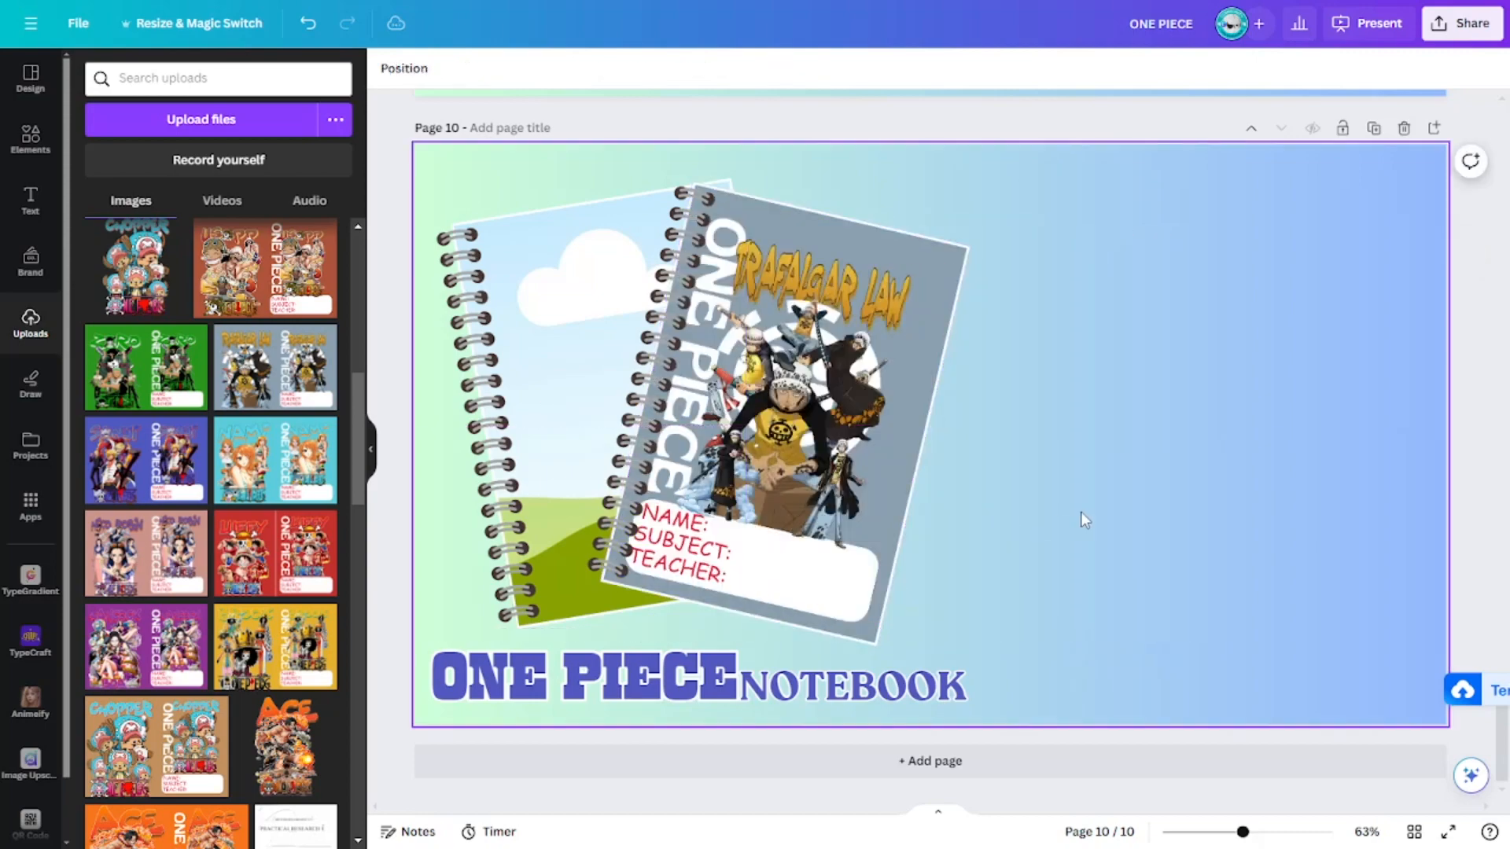
# Add the TRAFALGAR LAW cover again, crop it to its left half, and fill the rear notebook frame on page 10.
pyautogui.click(276, 367)
pyautogui.moveTo(1218, 437); pyautogui.dragTo(936, 437)
pyautogui.moveTo(678, 481); pyautogui.dragTo(786, 440)
pyautogui.click(984, 530)
# Add the TRAFALGAR LAW character artwork to page 10 and enlarge it beside the notebooks to nearly the full page height.
pyautogui.scroll(5, 145, 366)
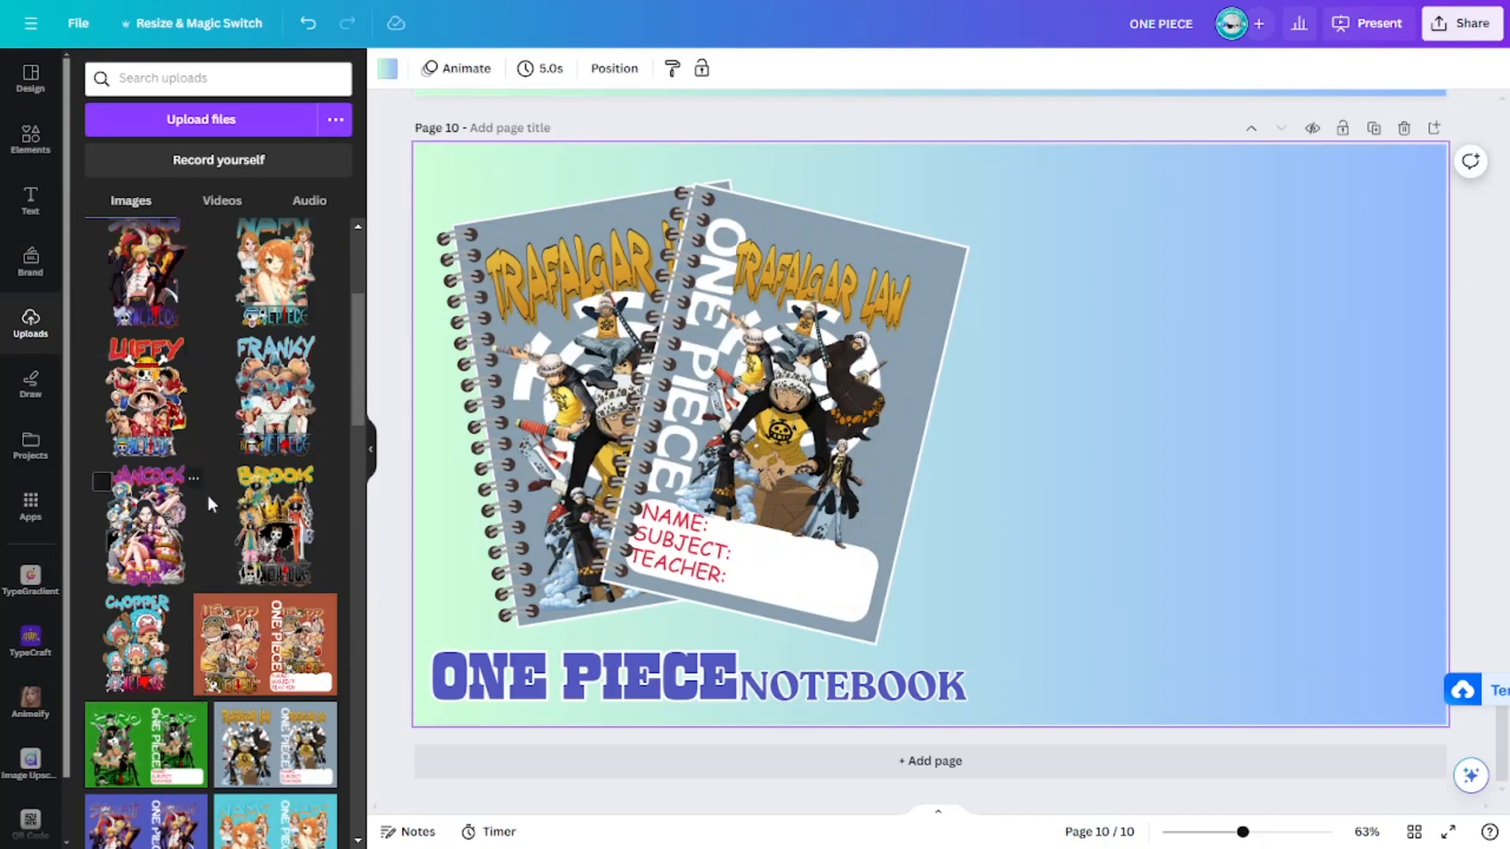
pyautogui.scroll(3, 262, 433)
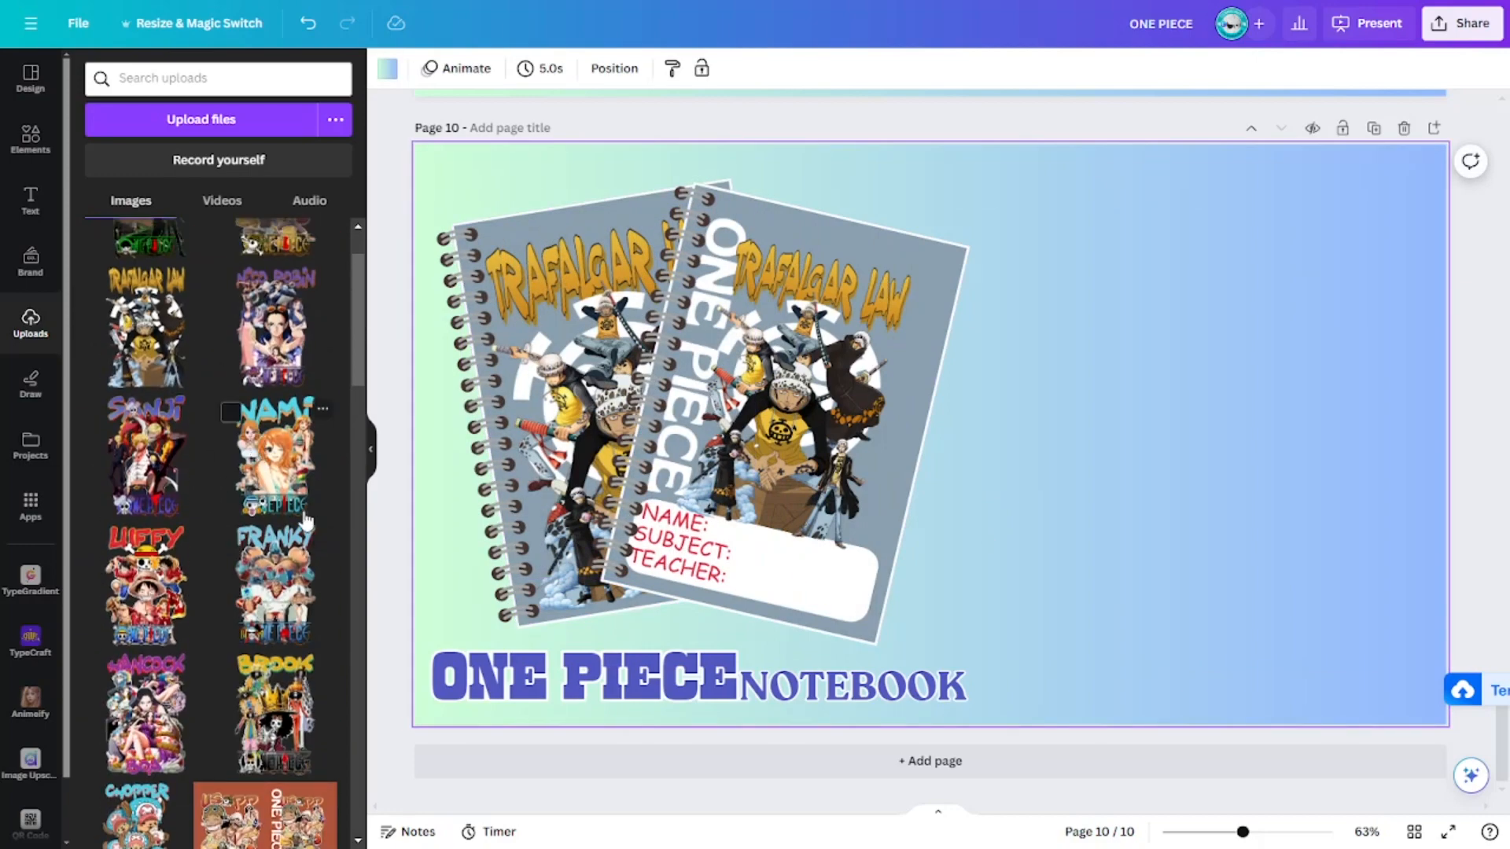
pyautogui.moveTo(967, 464); pyautogui.dragTo(1149, 413)
pyautogui.moveTo(1329, 600); pyautogui.dragTo(1465, 728)
pyautogui.moveTo(1234, 476); pyautogui.dragTo(1240, 478)
# Recolor the ONE PIECE and NOTEBOOK titles on page 10 gold, using the photo color from the TRAFALGAR LAW artwork.
pyautogui.click(548, 683)
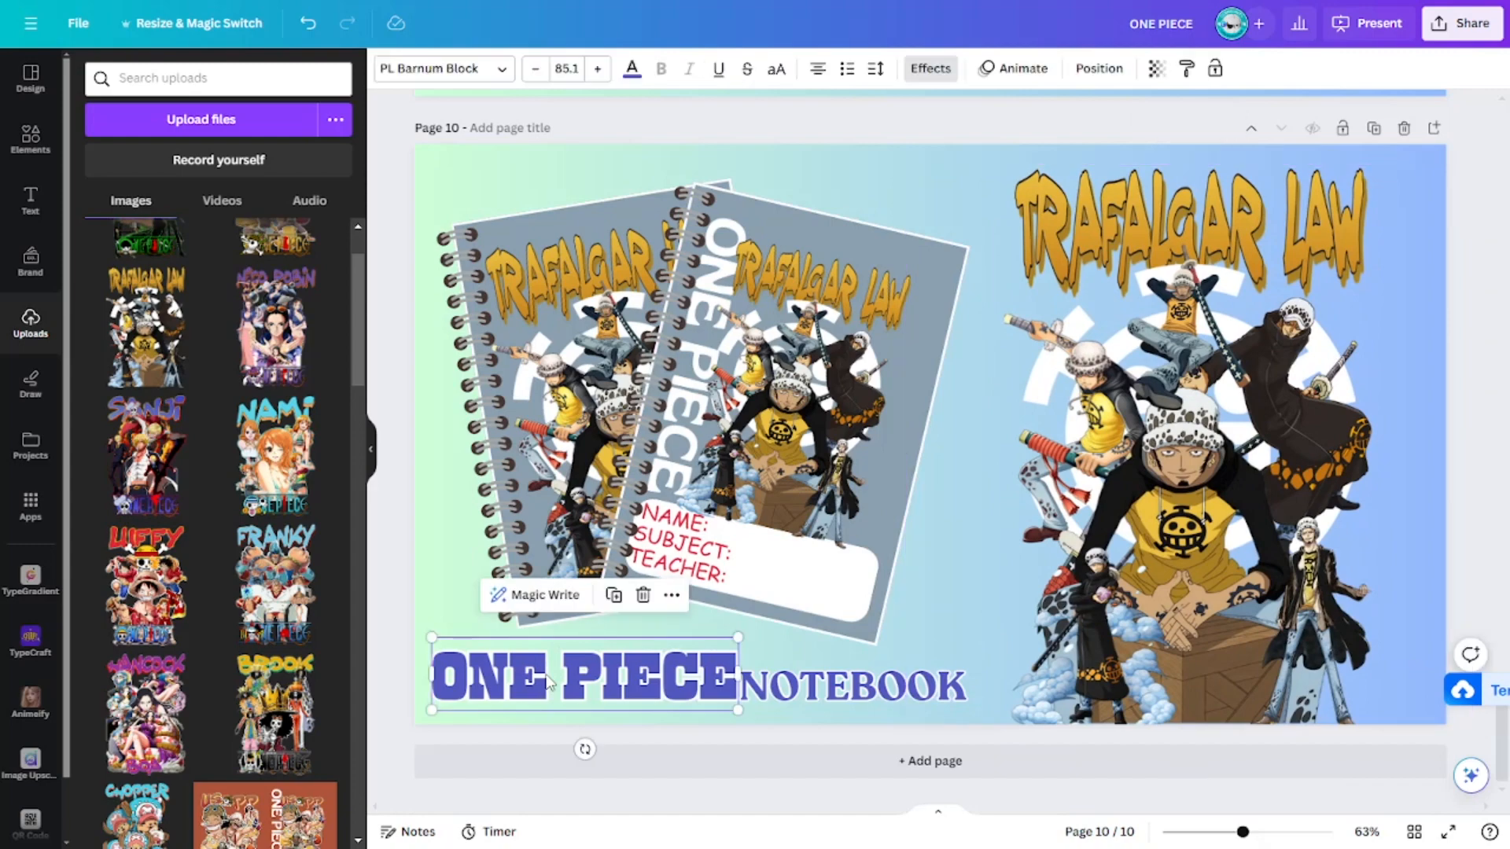
pyautogui.click(632, 68)
pyautogui.click(231, 433)
pyautogui.click(794, 664)
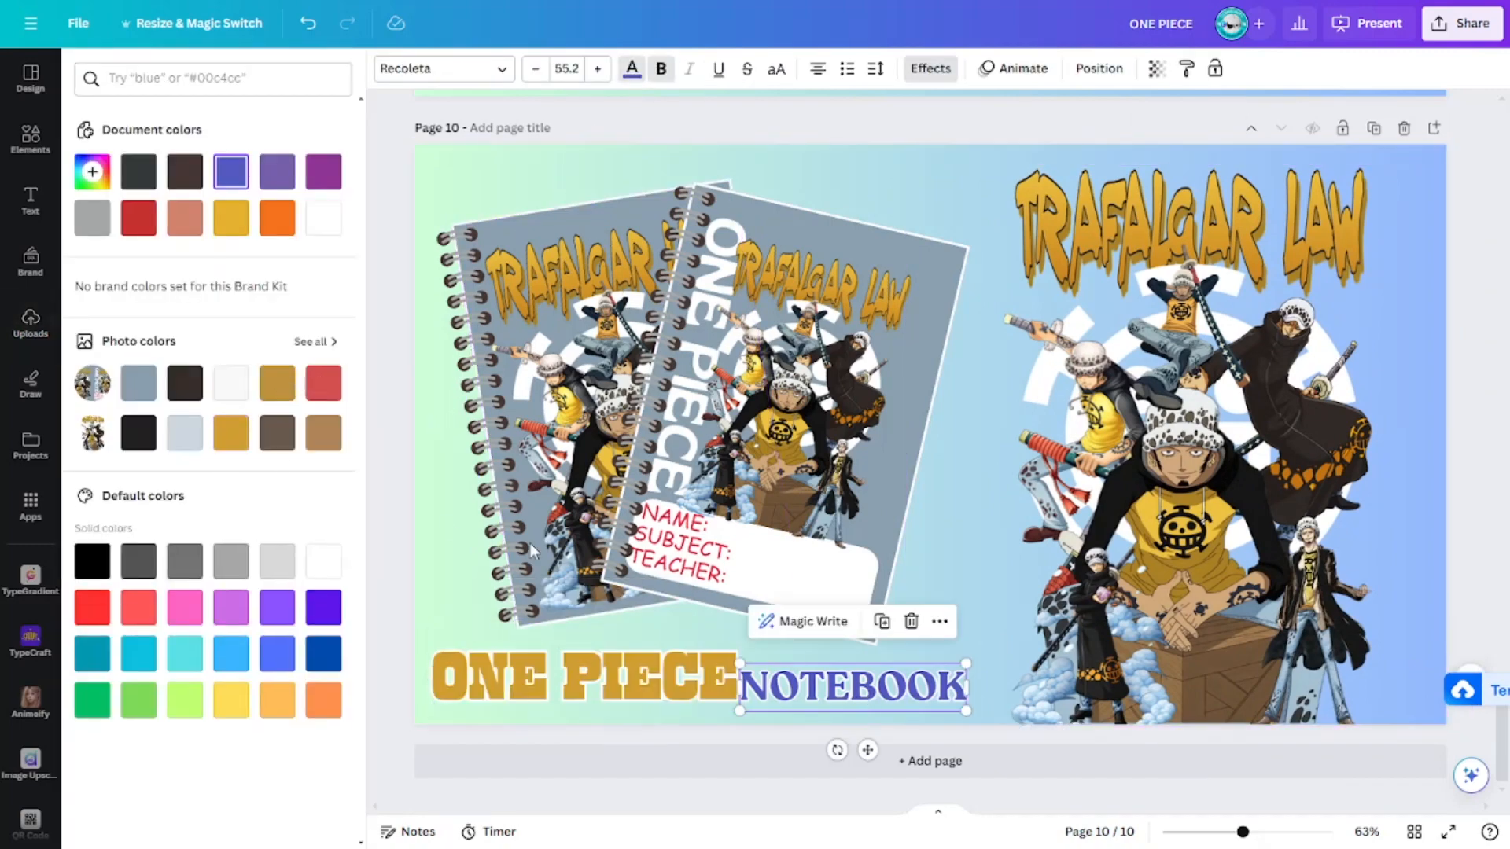
pyautogui.click(223, 445)
pyautogui.press('Escape')
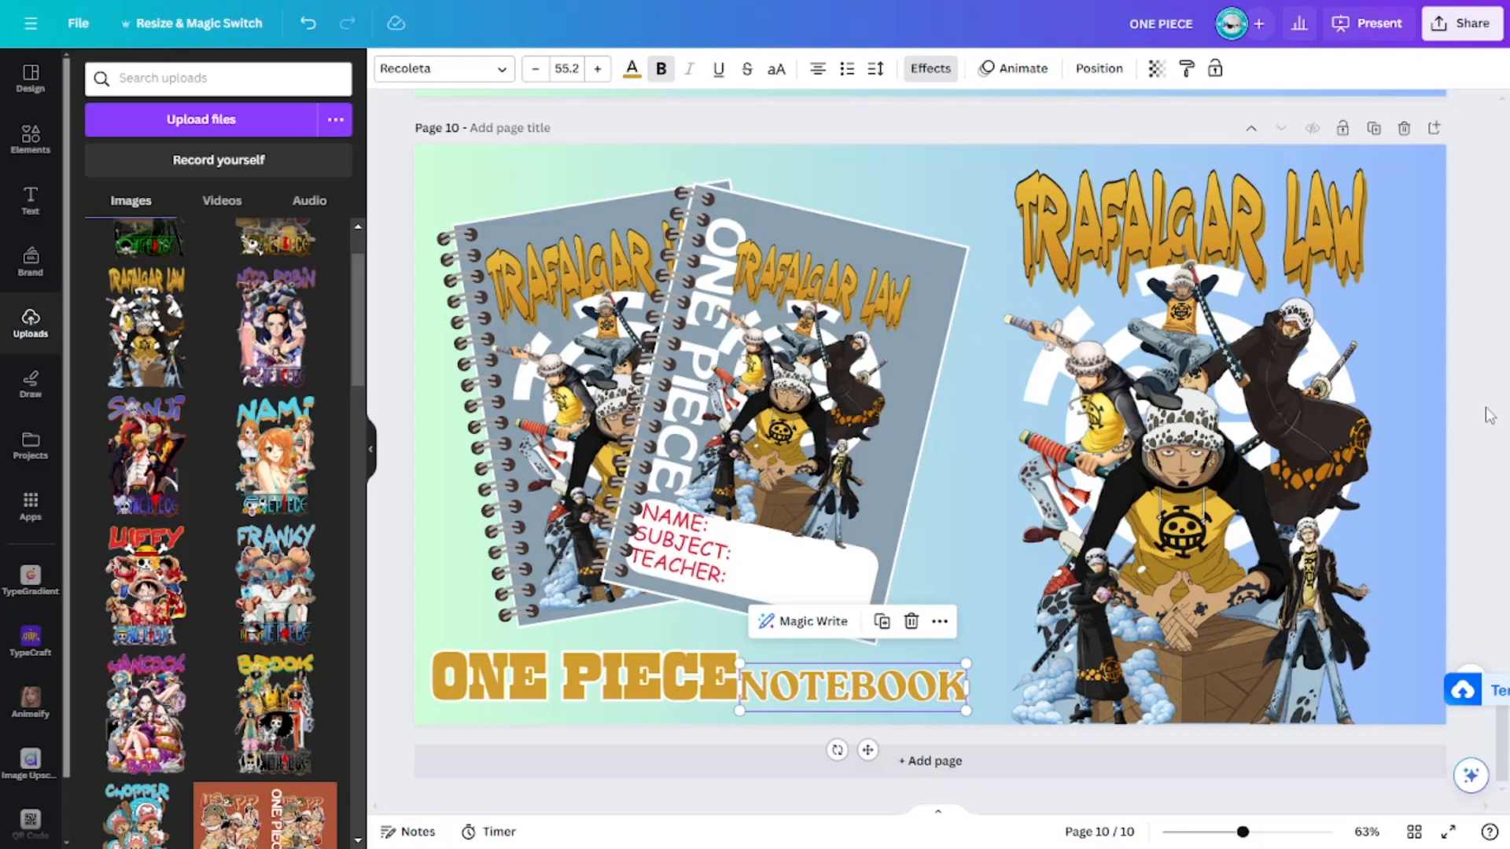
pyautogui.click(1490, 420)
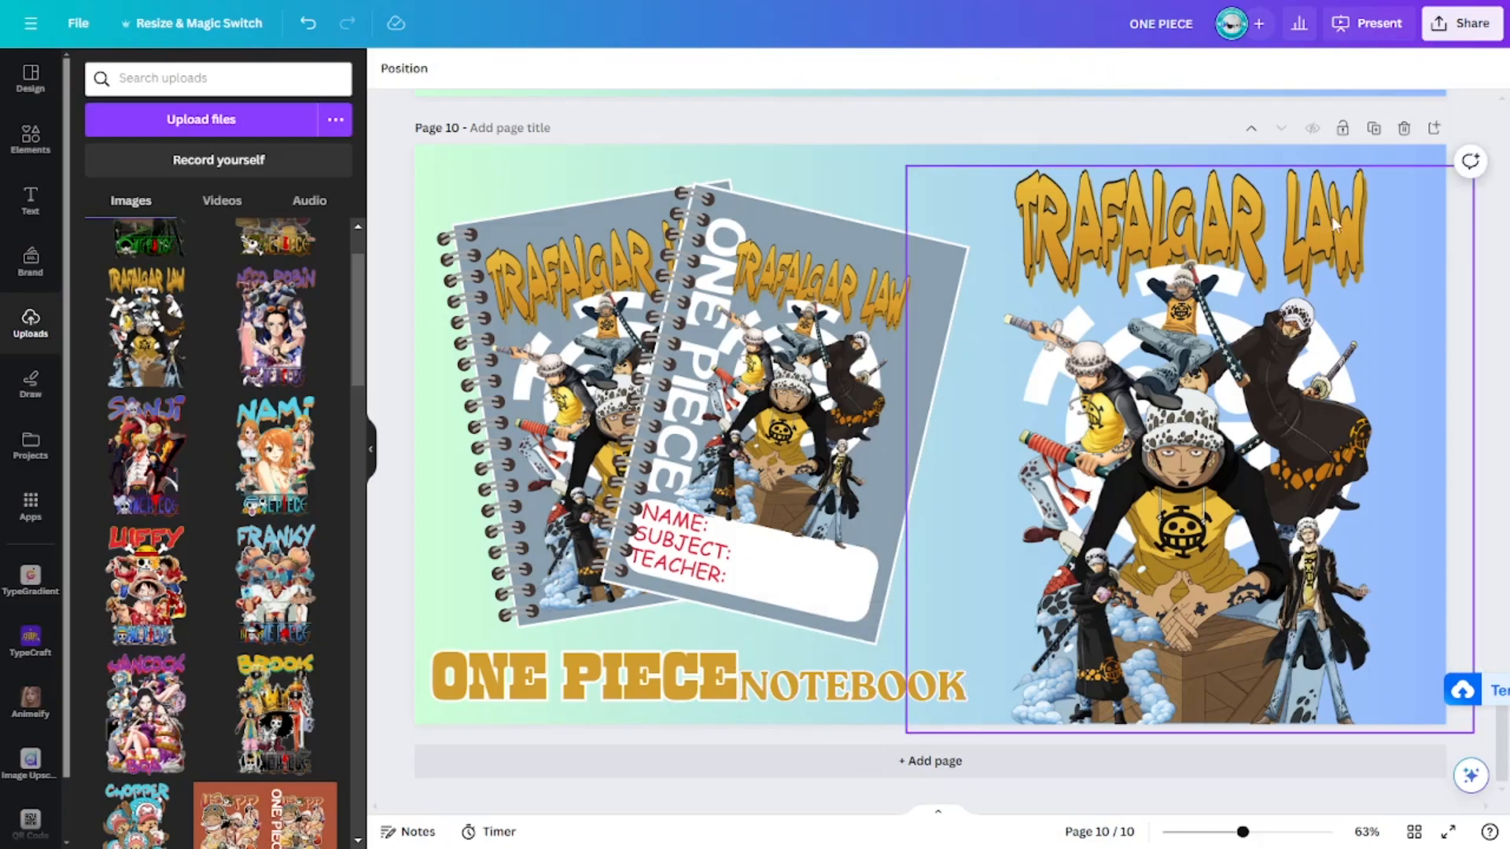
# Duplicate page 10, then remove the TRAFALGAR LAW images from both notebook frames and delete the character artwork on page 11.
pyautogui.scroll(8, 1428, 367)
pyautogui.scroll(-6, 1434, 379)
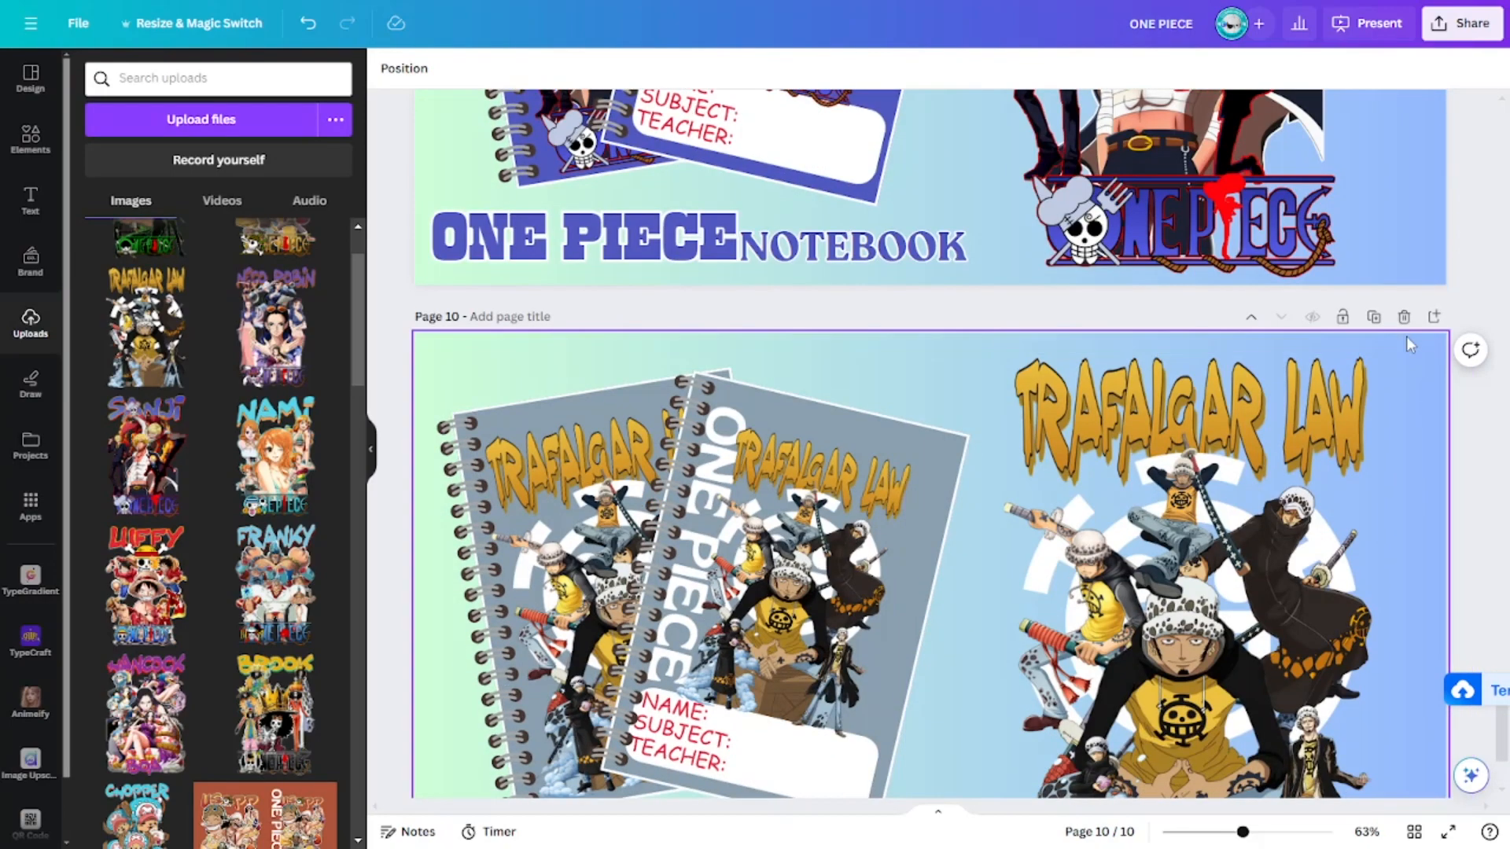
pyautogui.click(1374, 317)
pyautogui.click(852, 465)
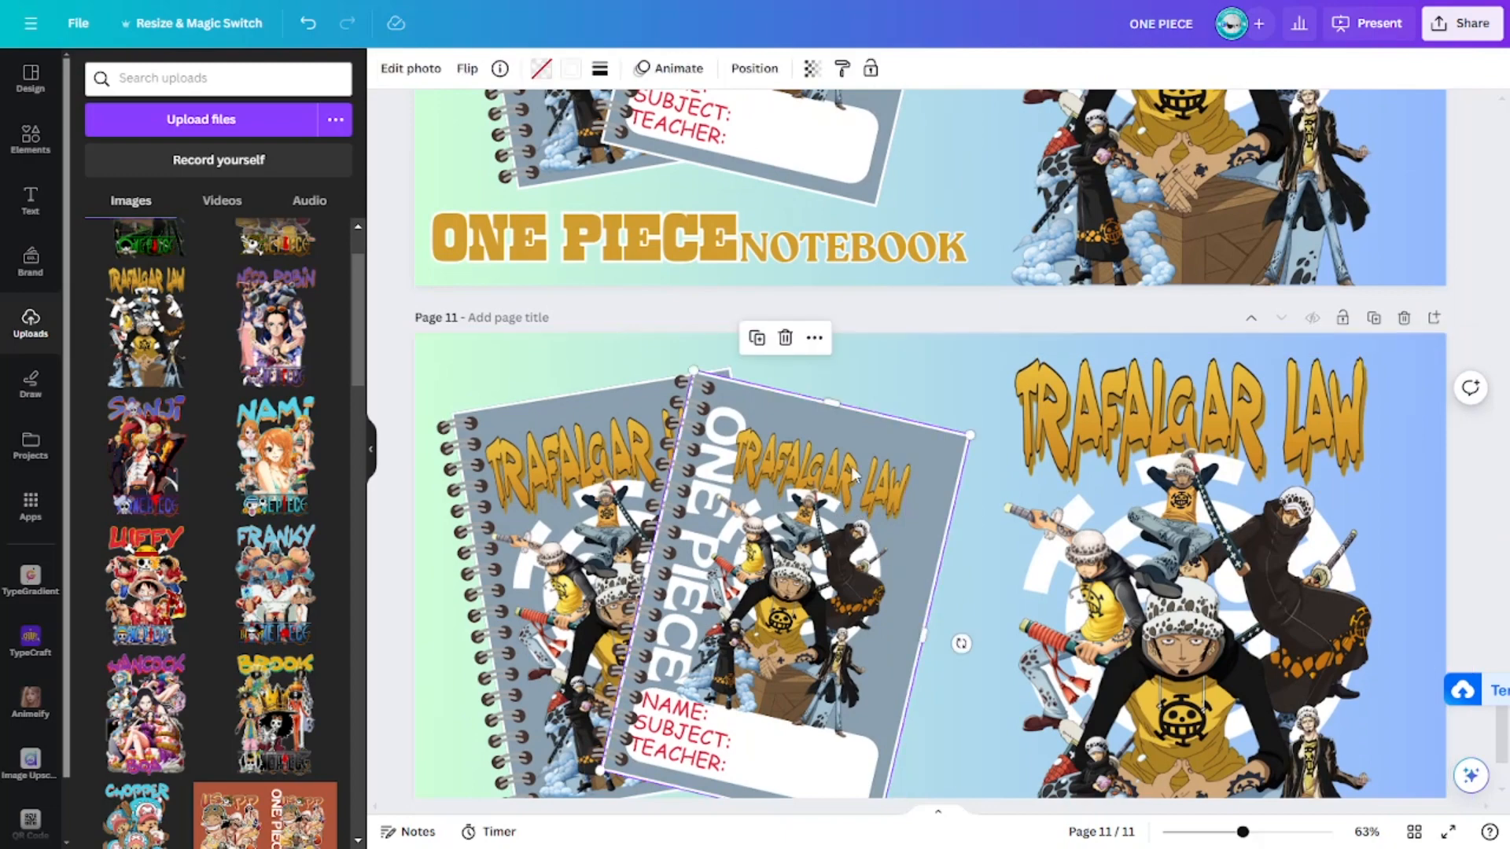
pyautogui.moveTo(784, 338)
pyautogui.click(795, 257)
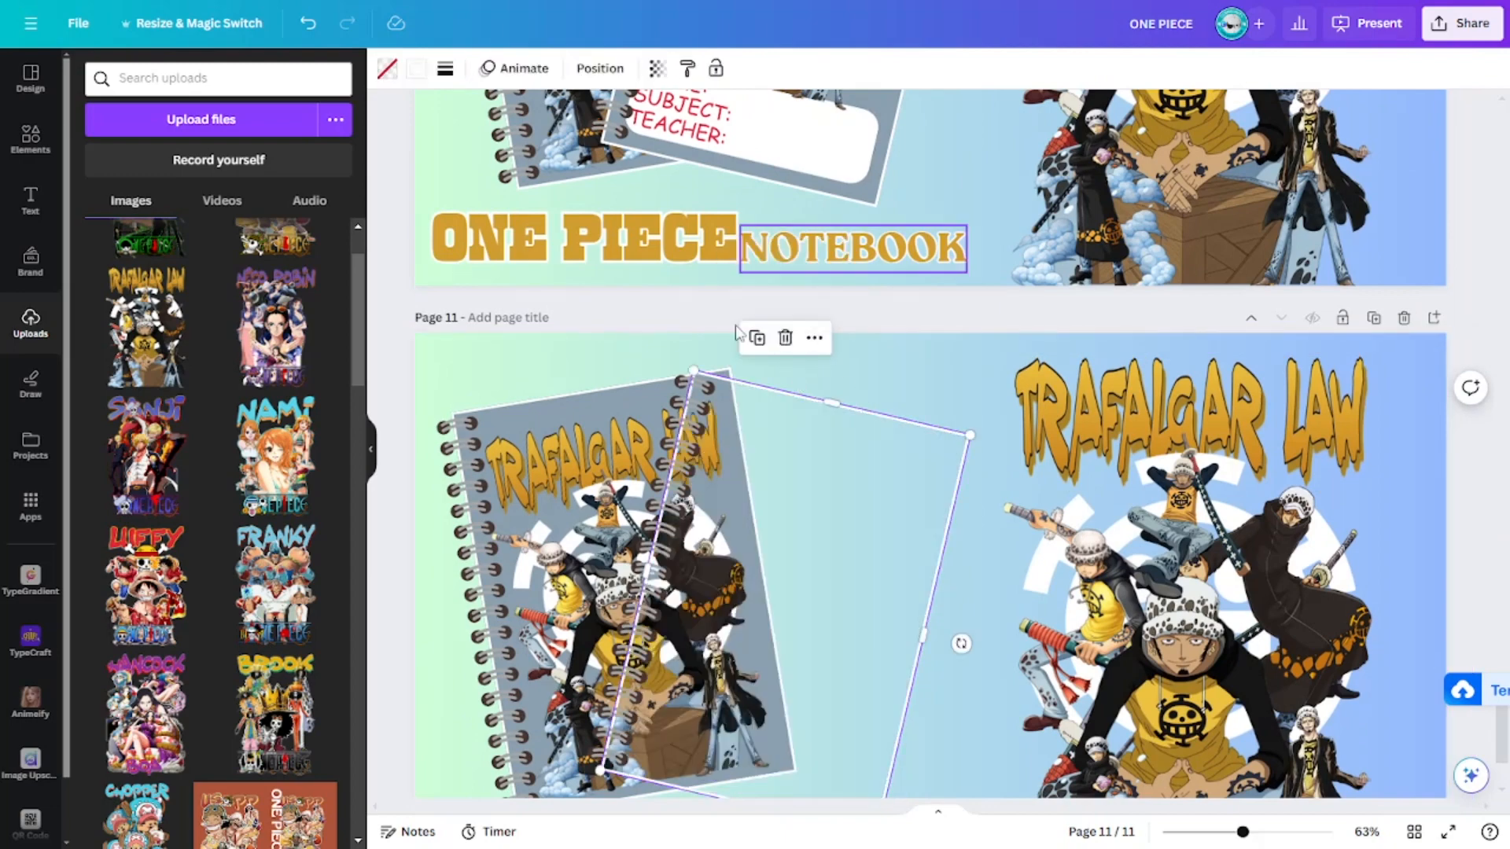
pyautogui.click(637, 407)
pyautogui.moveTo(625, 344)
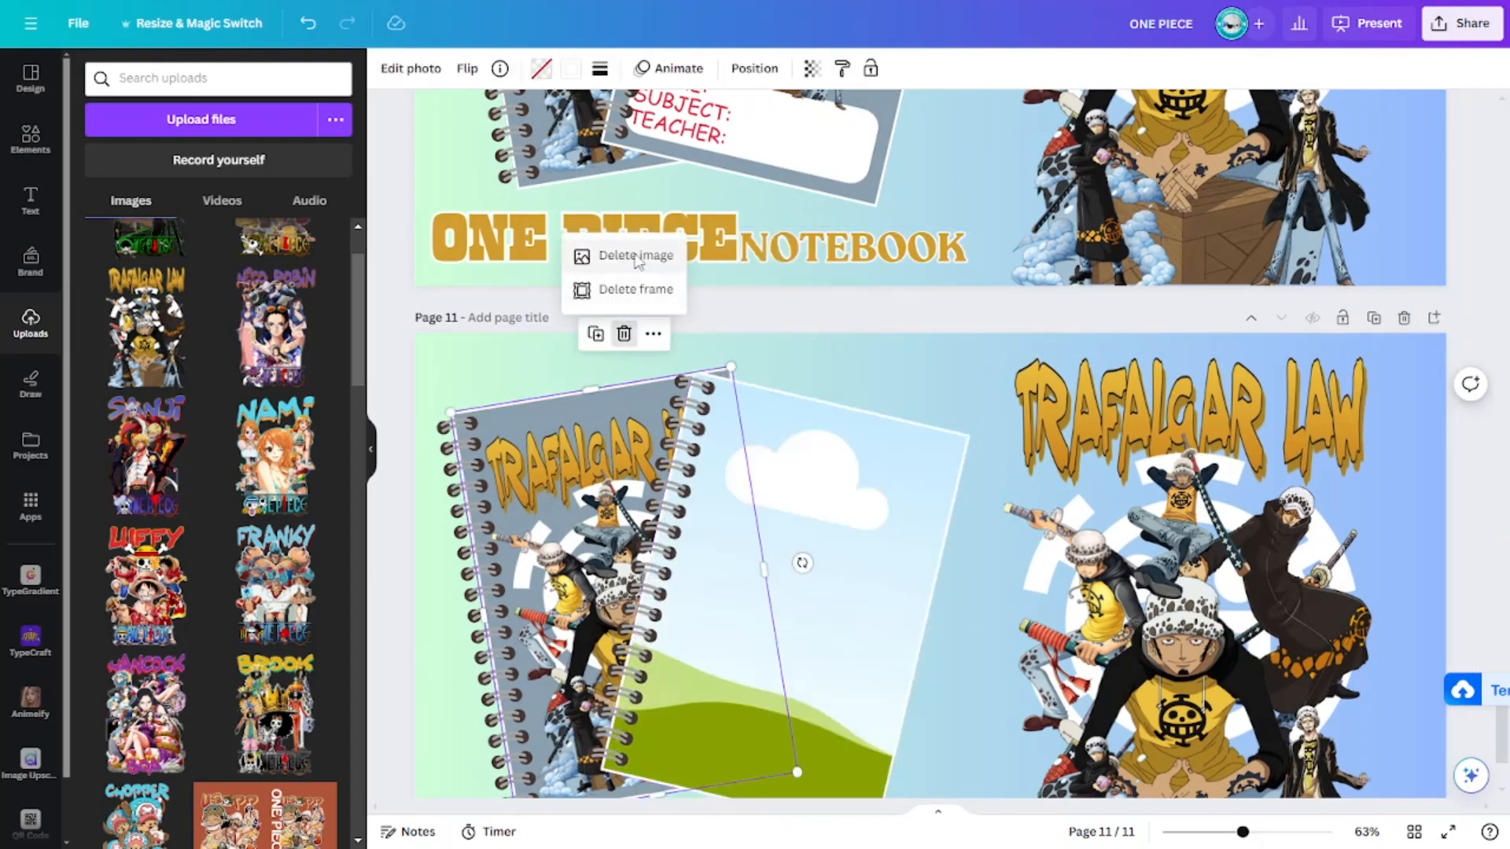
pyautogui.click(637, 261)
pyautogui.click(1122, 529)
pyautogui.press('Delete')
# Add the green ZORO cover to page 11, crop it to its right half, and fill the front notebook frame with it.
pyautogui.scroll(10, 1224, 653)
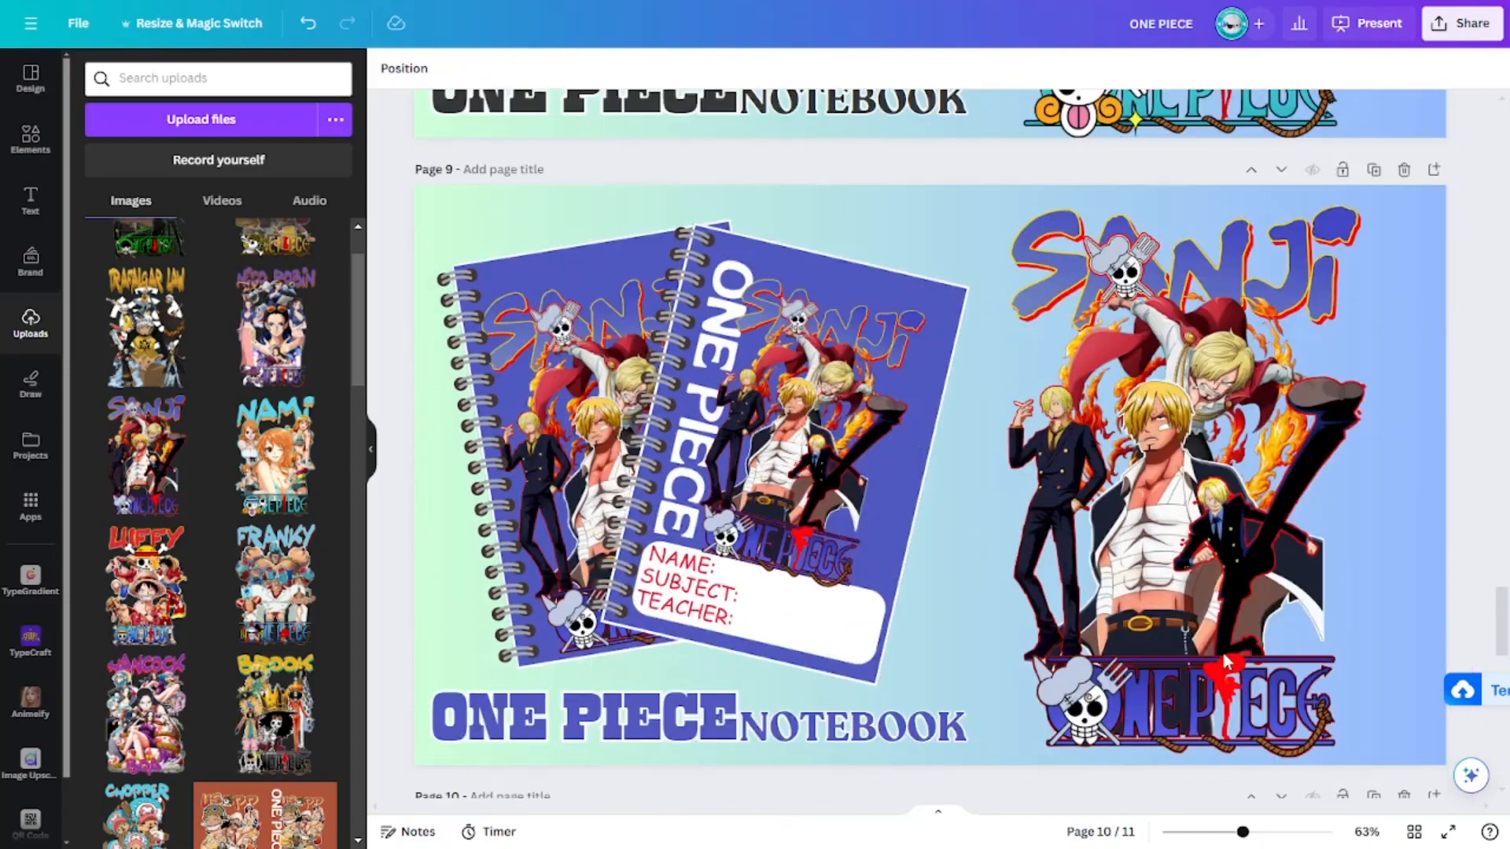
pyautogui.scroll(-10, 1224, 653)
pyautogui.scroll(-5, 222, 631)
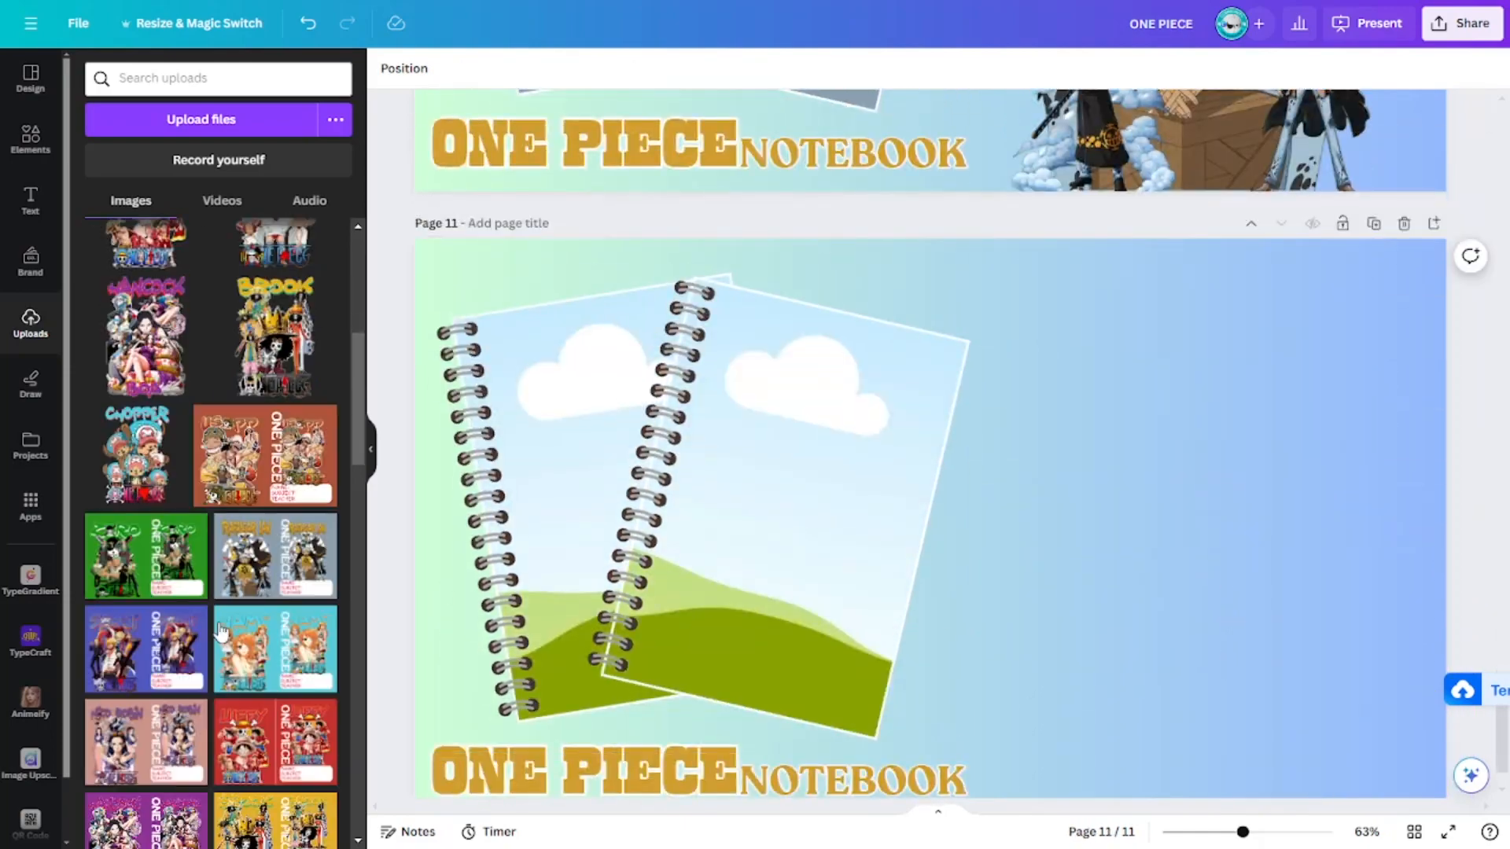
pyautogui.scroll(-5, 235, 653)
pyautogui.scroll(2, 240, 661)
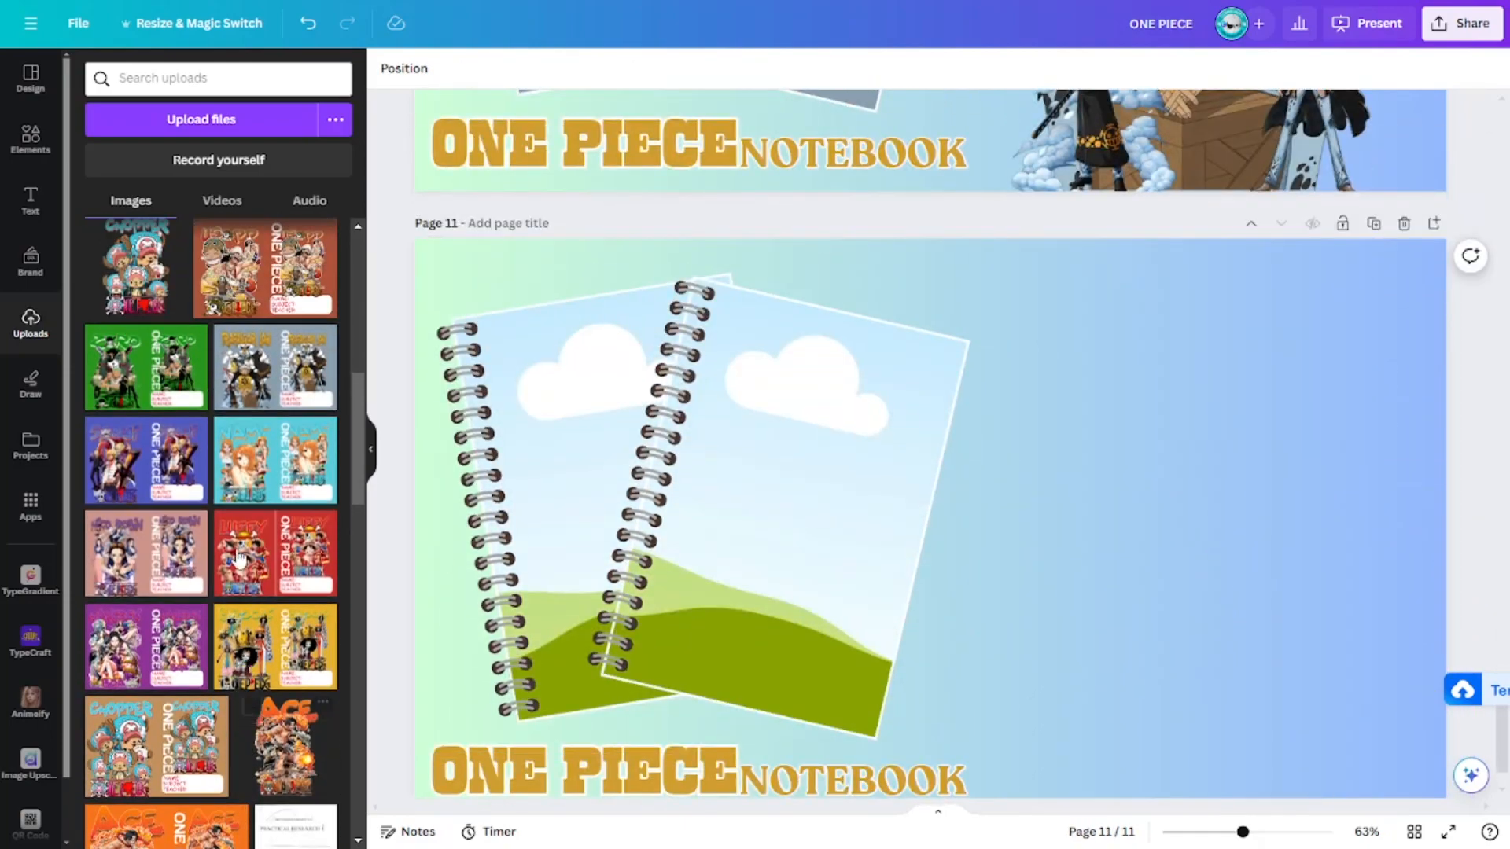
pyautogui.click(157, 381)
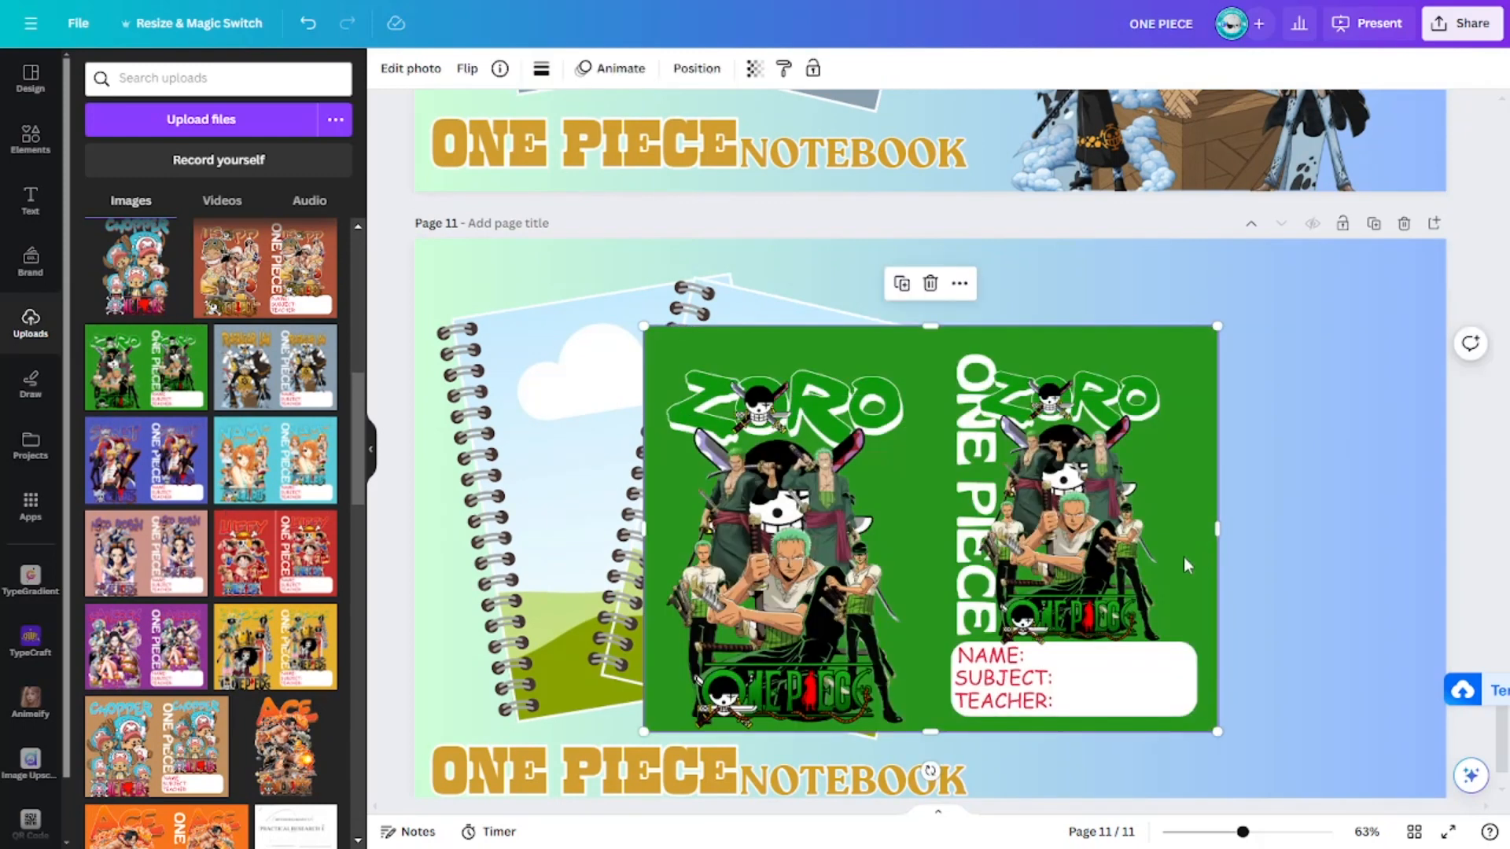
pyautogui.moveTo(919, 519); pyautogui.dragTo(1054, 514)
pyautogui.moveTo(779, 524); pyautogui.dragTo(1043, 550)
pyautogui.moveTo(1276, 568); pyautogui.dragTo(833, 515)
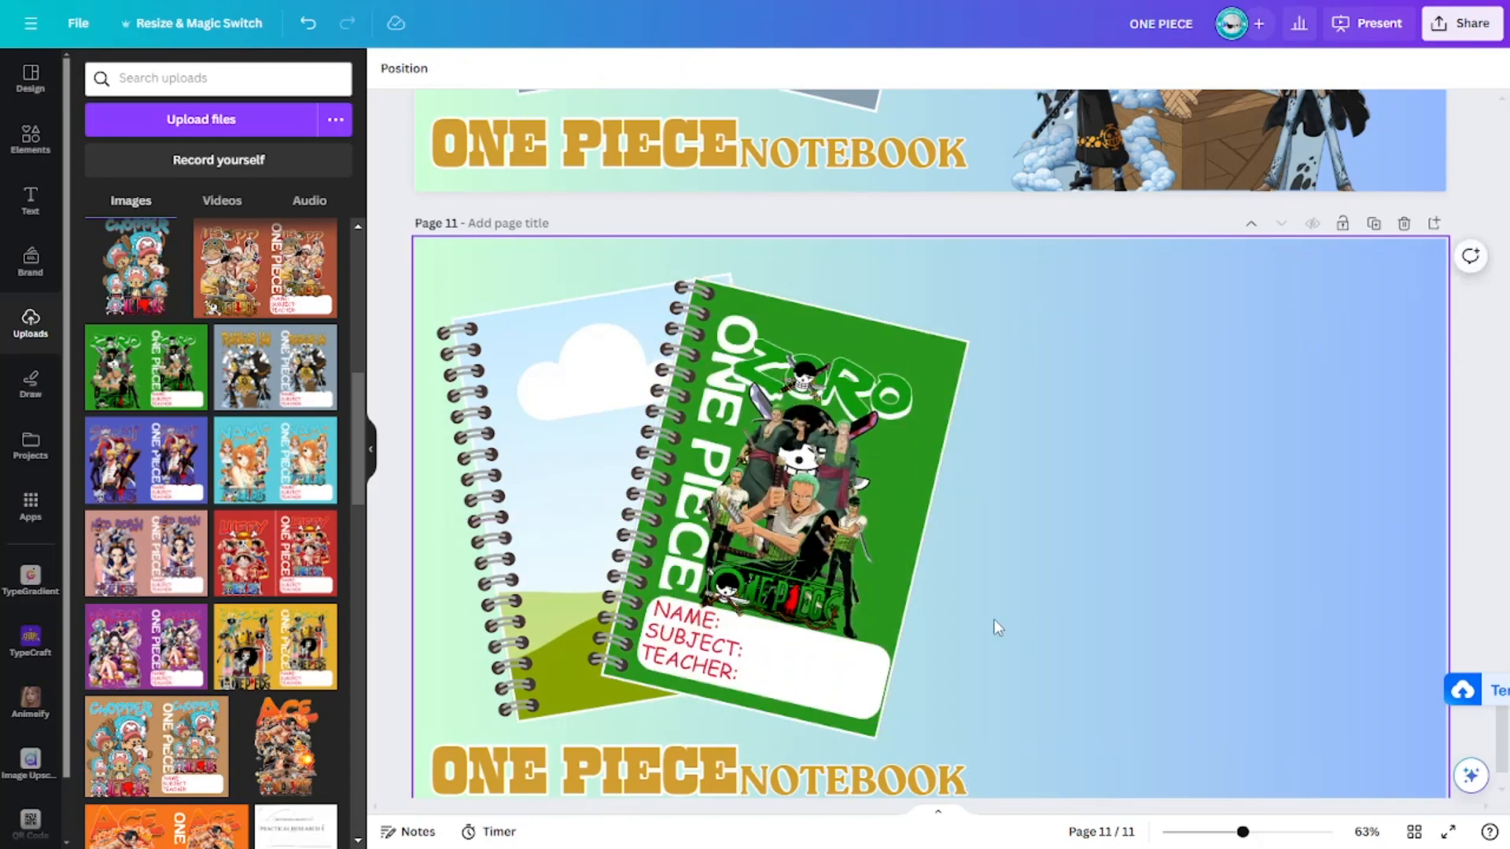
# Add the ZORO cover again, crop it to its left half, and fill the rear notebook frame on page 11.
pyautogui.click(160, 385)
pyautogui.moveTo(1221, 529); pyautogui.dragTo(931, 516)
pyautogui.moveTo(819, 522); pyautogui.dragTo(566, 507)
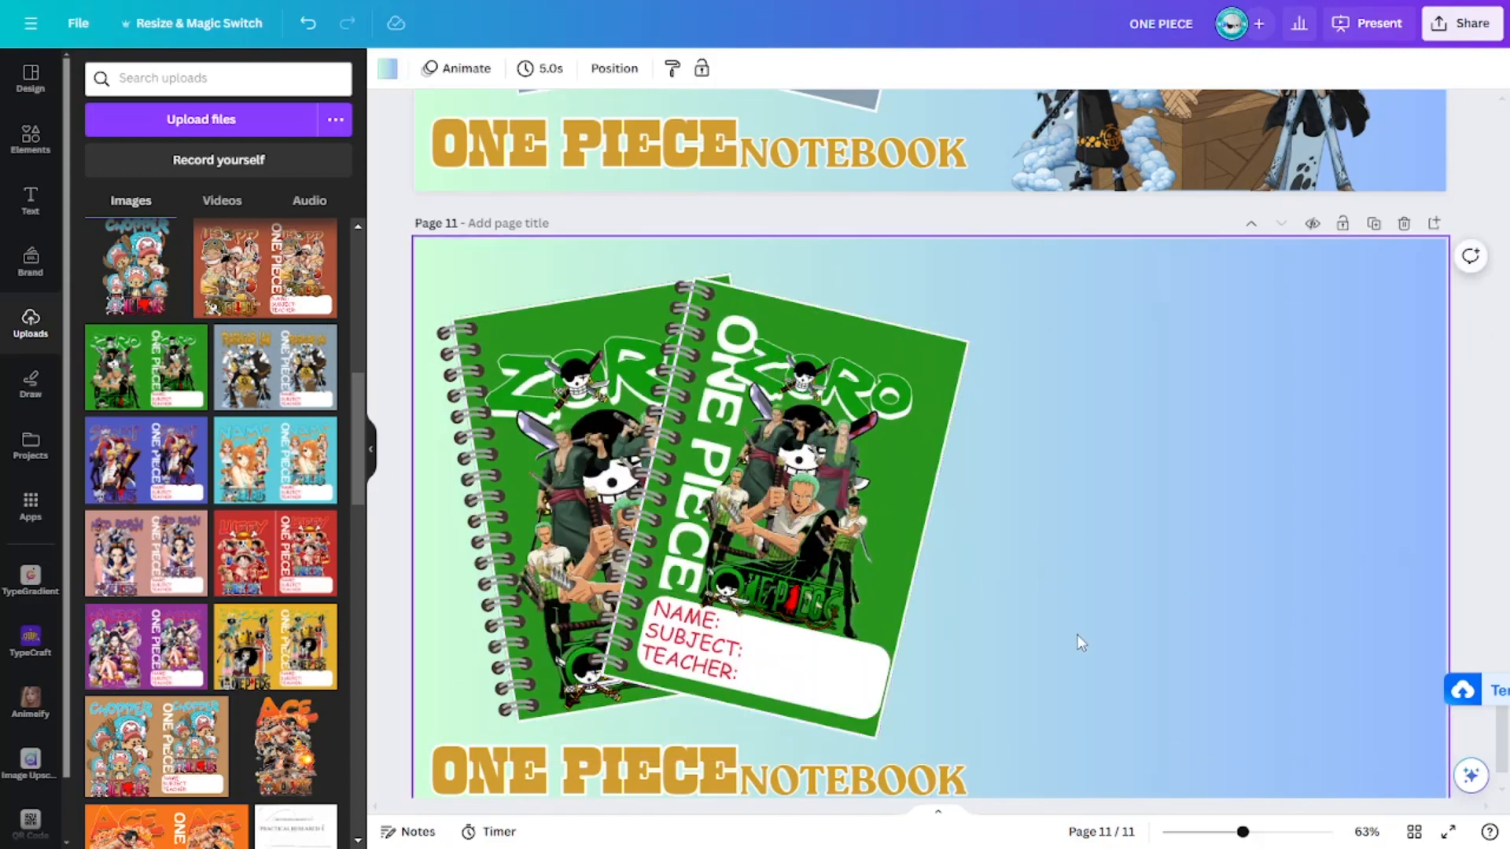
# Add the ZORO character artwork to page 11 and enlarge it beside the notebooks to nearly the full page height.
pyautogui.scroll(5, 337, 404)
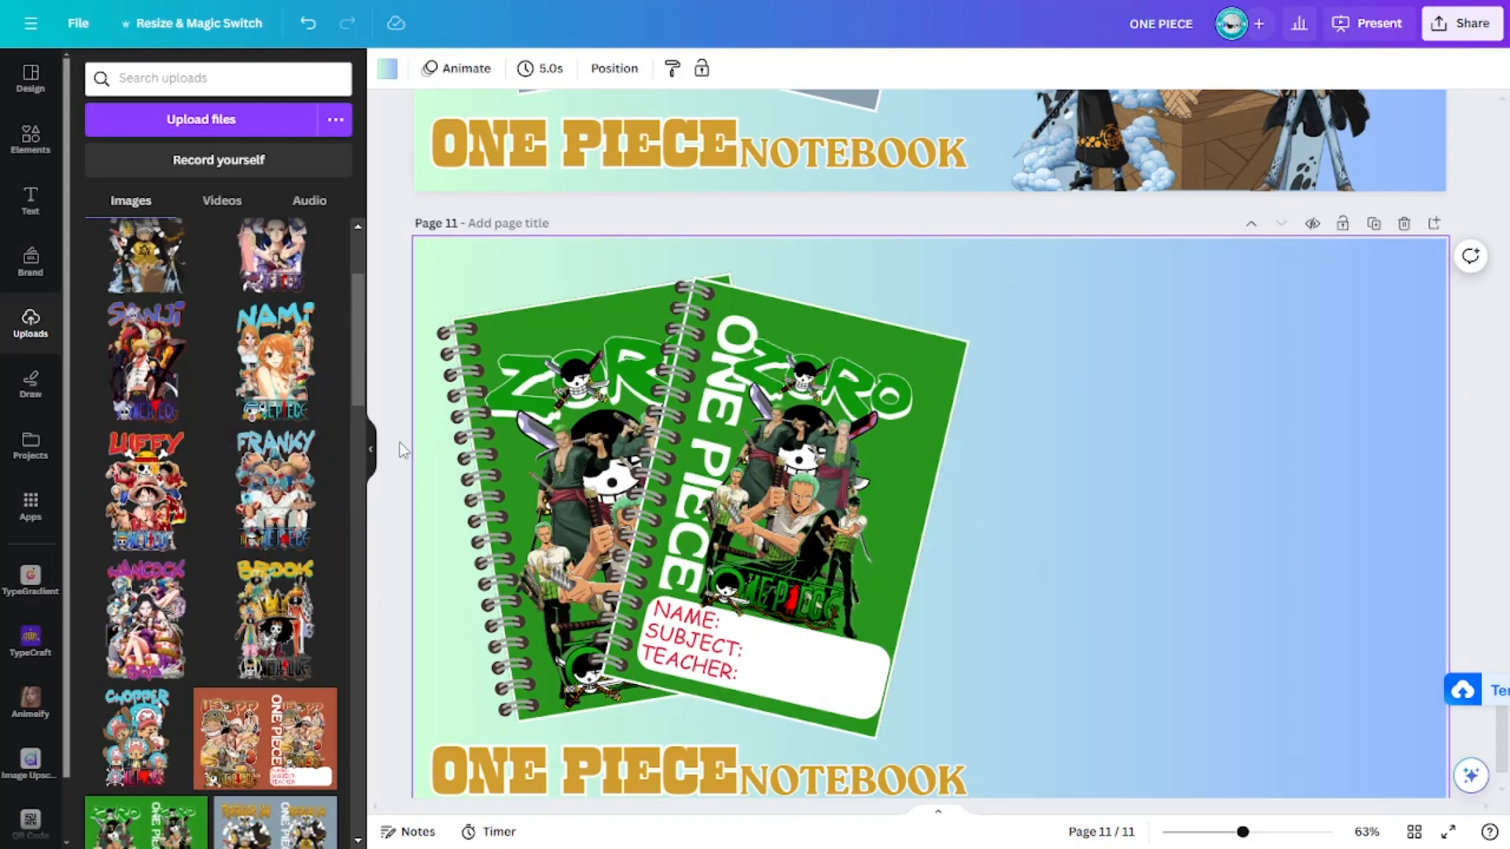
pyautogui.scroll(2, 404, 445)
pyautogui.scroll(3, 207, 484)
pyautogui.scroll(-4, 1049, 479)
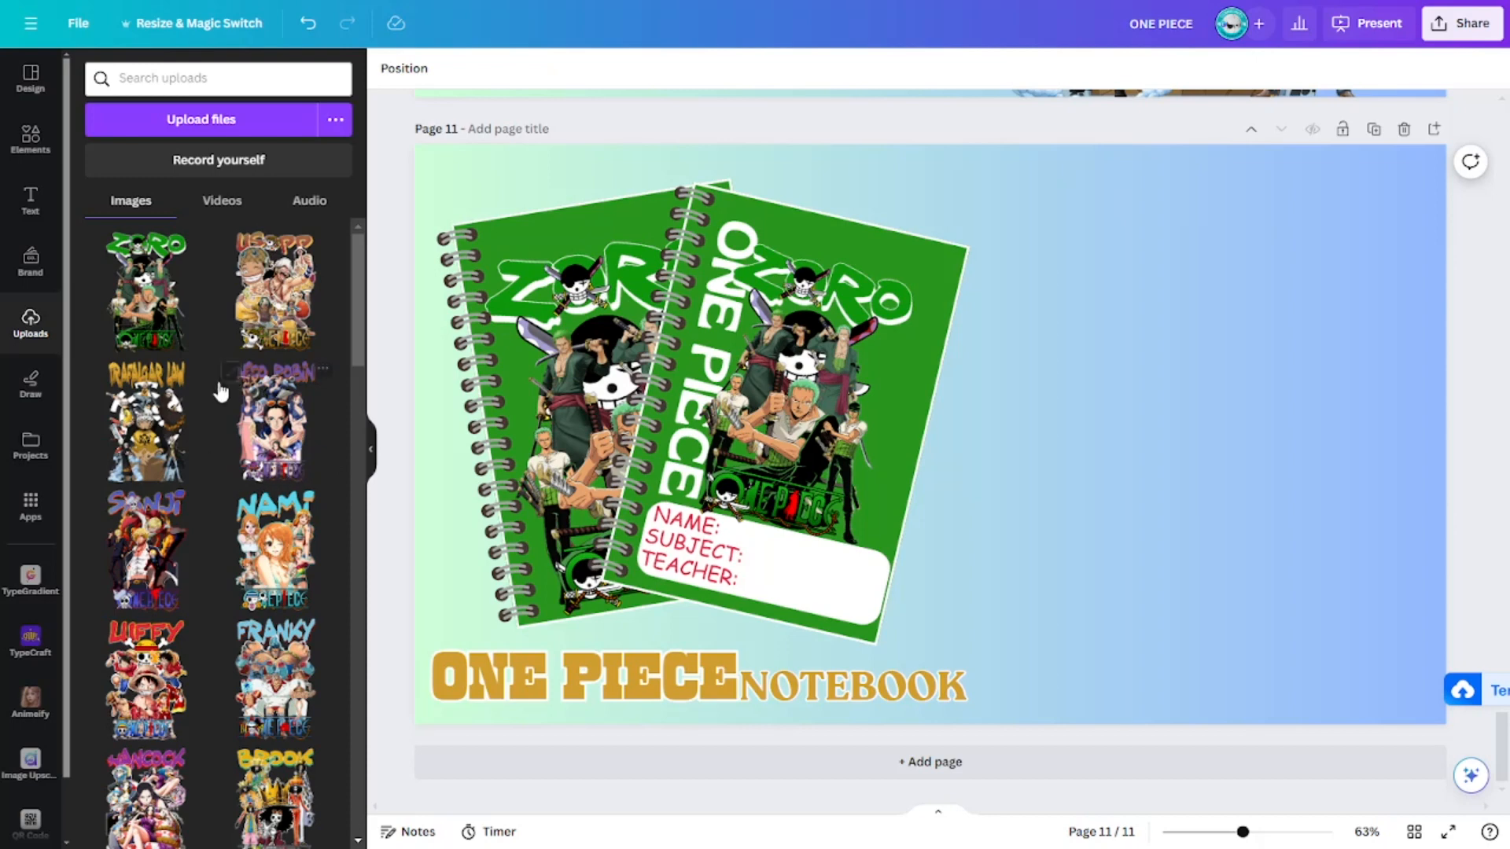
pyautogui.click(161, 327)
pyautogui.moveTo(927, 435); pyautogui.dragTo(1093, 374)
pyautogui.moveTo(1310, 595); pyautogui.dragTo(1445, 724)
pyautogui.moveTo(1278, 505); pyautogui.dragTo(1294, 505)
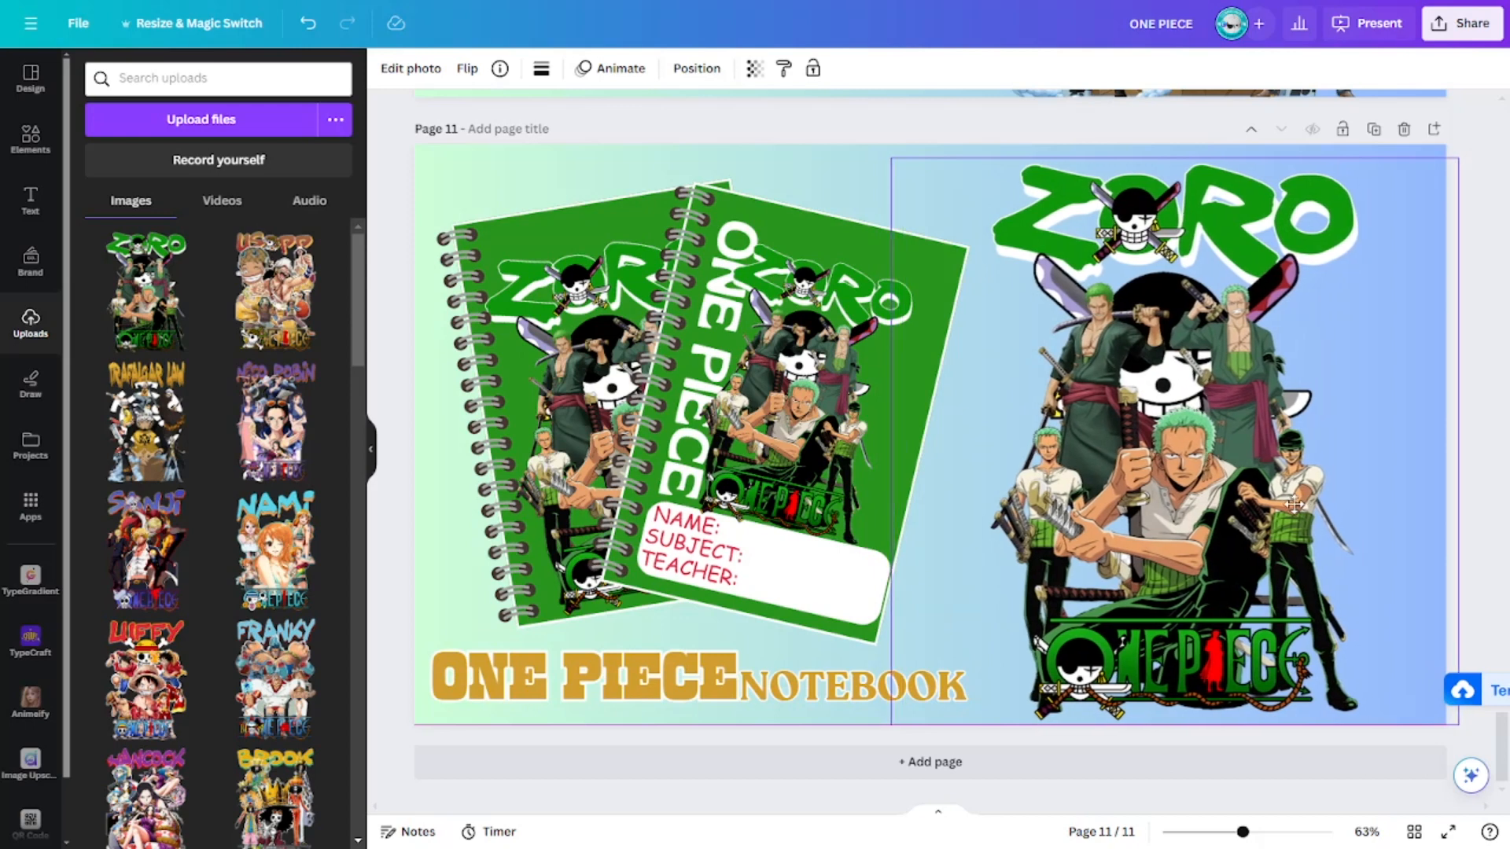
pyautogui.click(1480, 431)
# Enlarge the ZORO artwork slightly more and shift it up and to the right, away from the notebooks.
pyautogui.click(1217, 439)
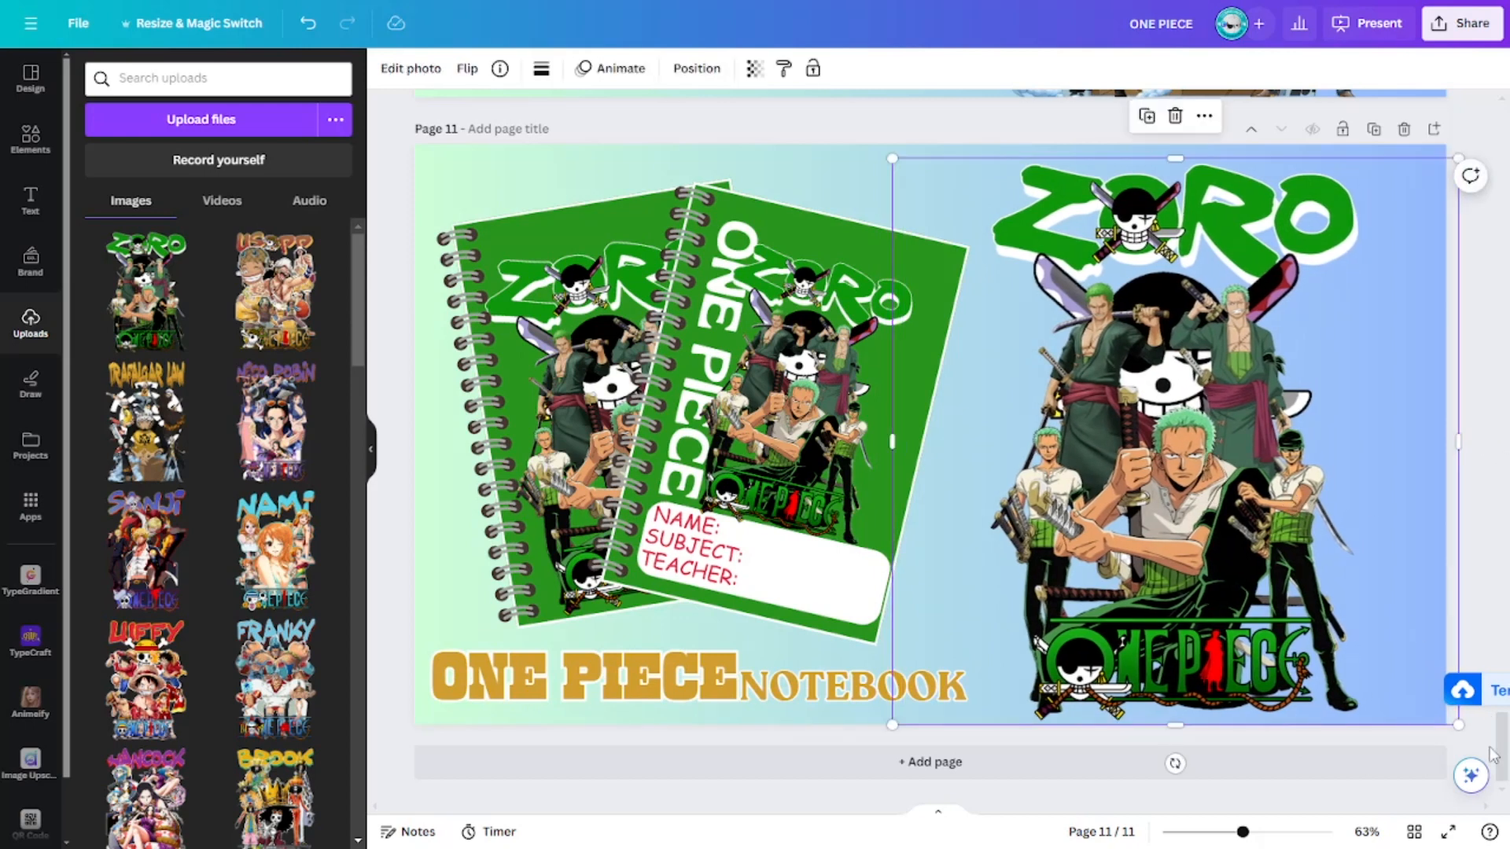
pyautogui.moveTo(1459, 725); pyautogui.dragTo(1469, 735)
pyautogui.moveTo(1290, 504); pyautogui.dragTo(1301, 496)
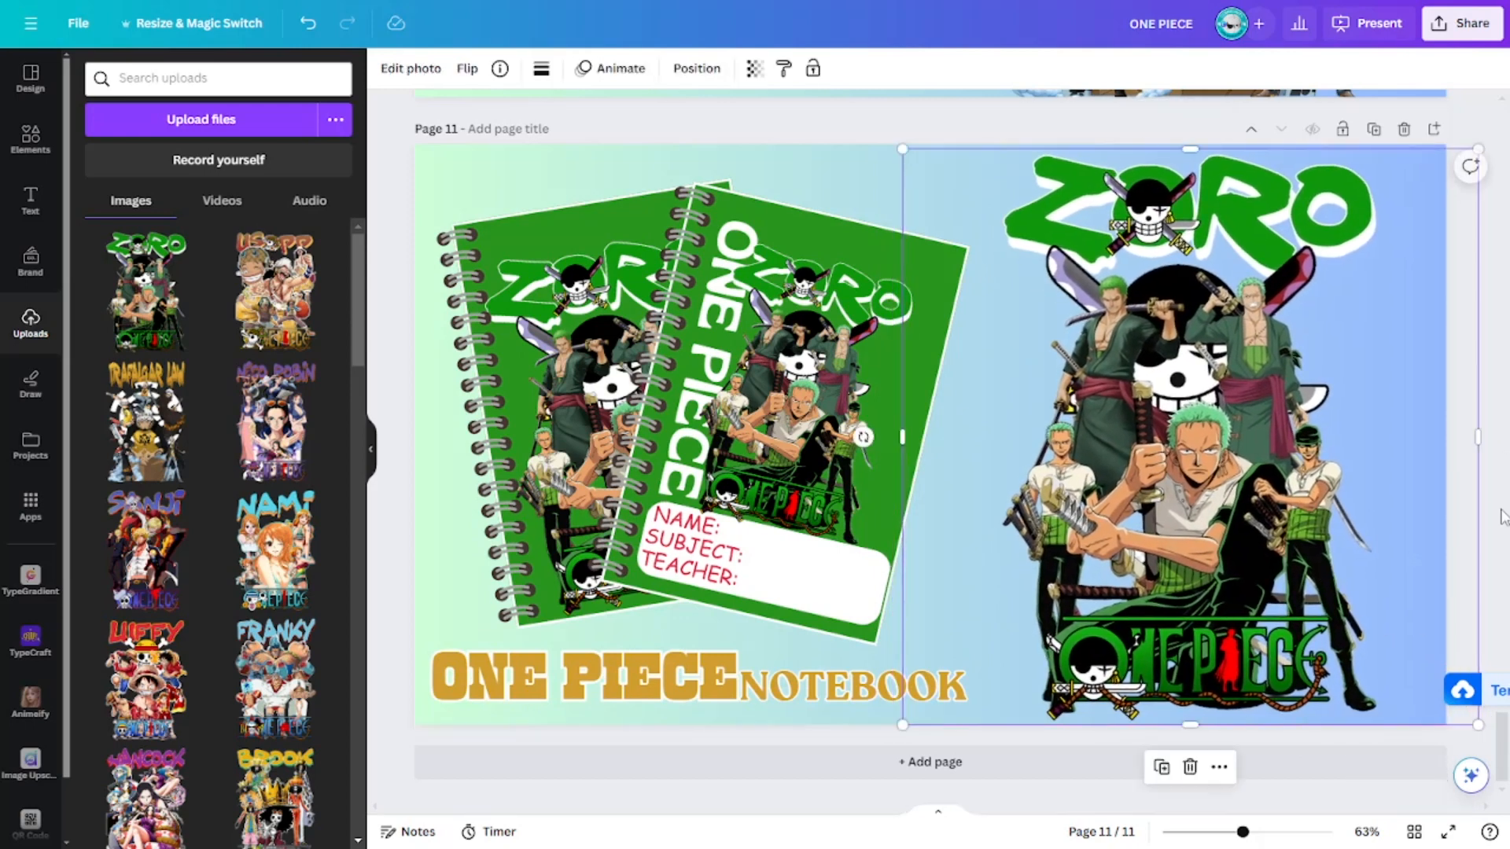
pyautogui.click(1494, 510)
# Recolor the ONE PIECE and NOTEBOOK titles on page 11 green, using the photo color from the ZORO artwork.
pyautogui.click(624, 651)
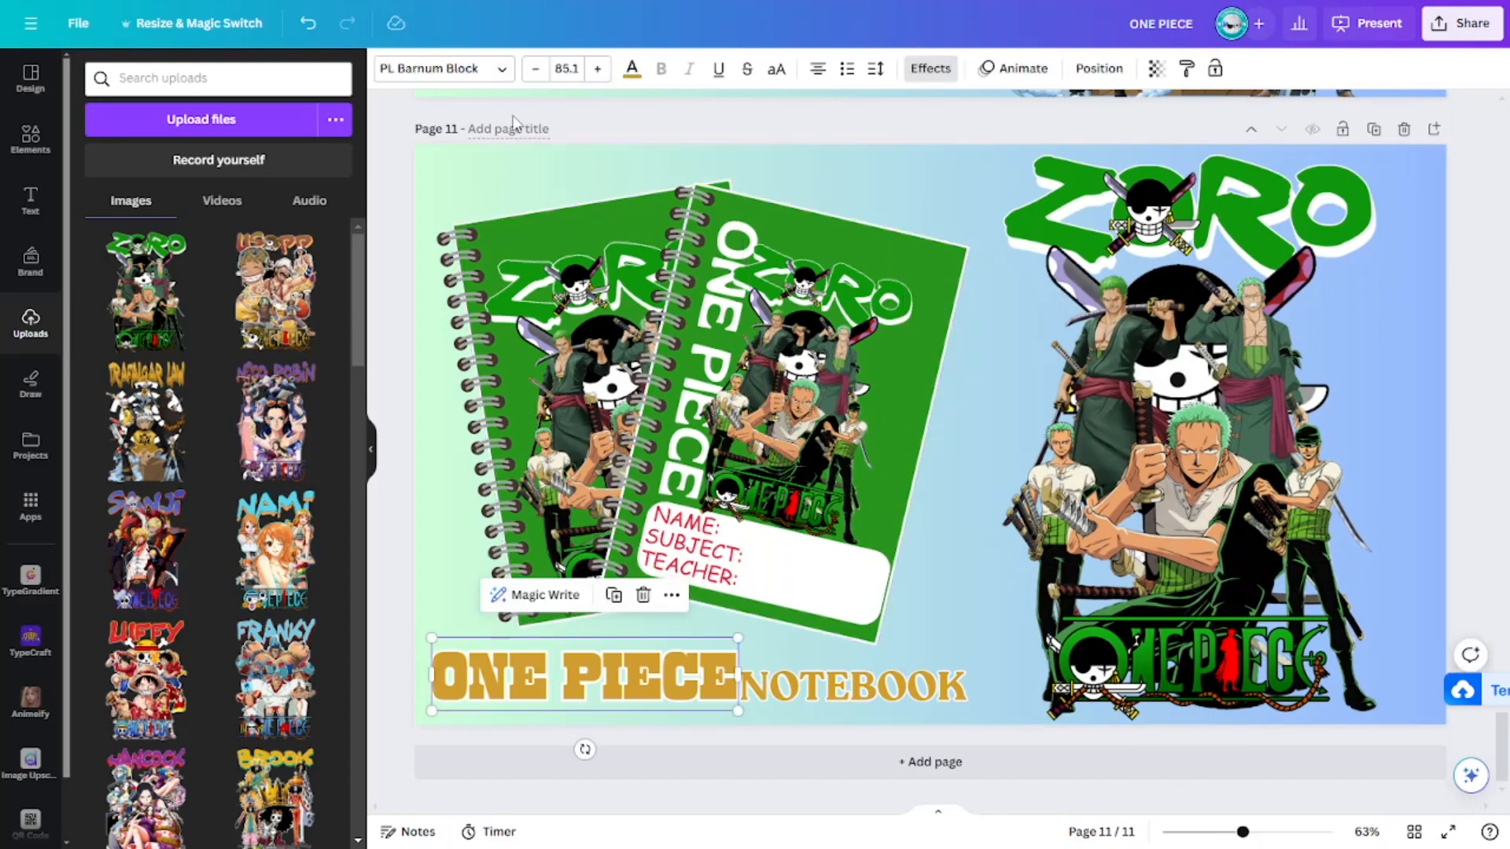
pyautogui.click(633, 71)
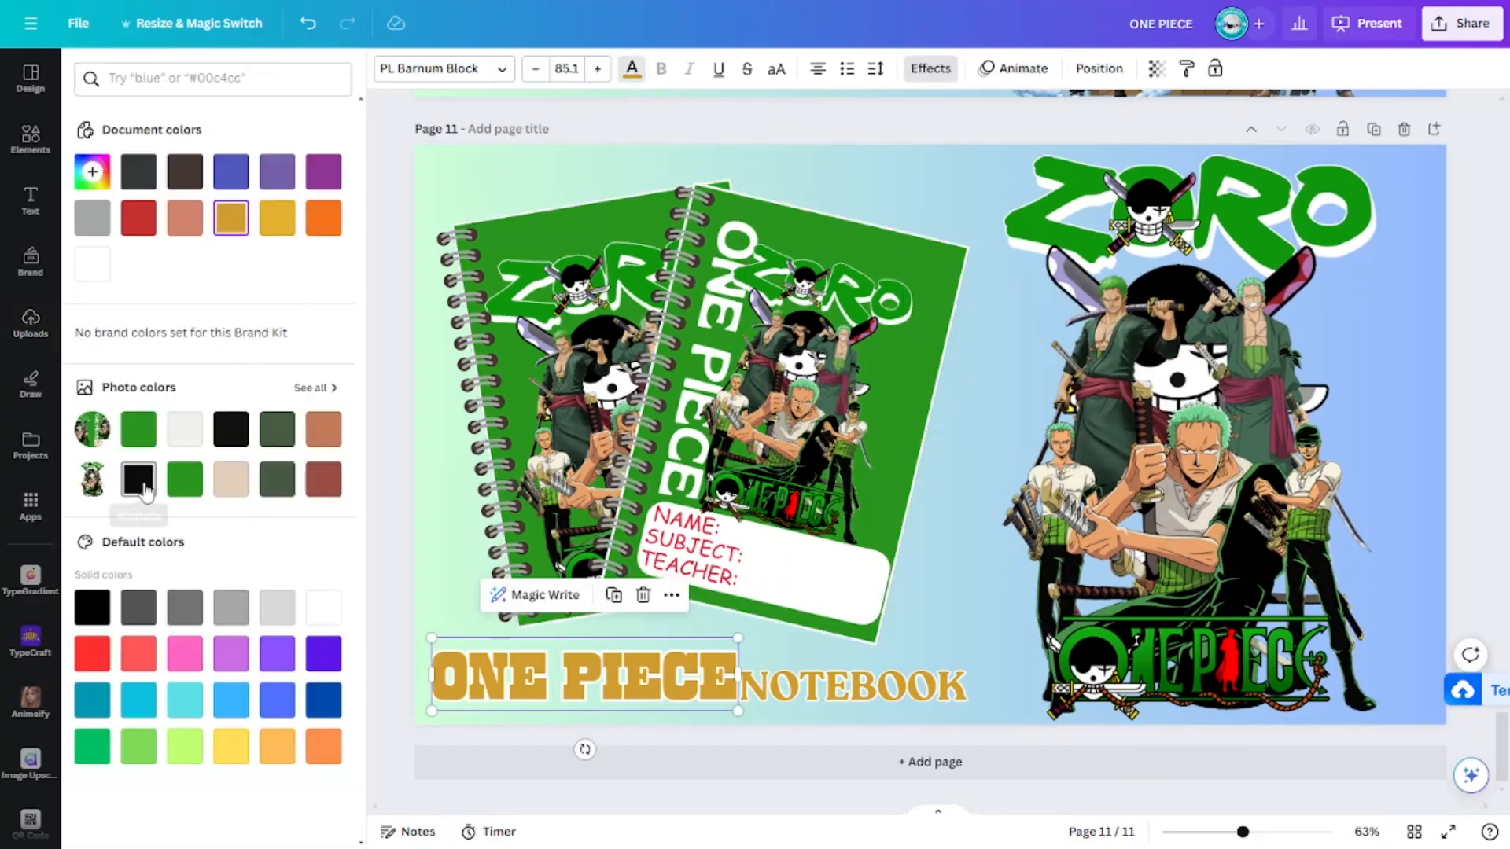
pyautogui.click(185, 481)
pyautogui.click(798, 688)
pyautogui.click(185, 481)
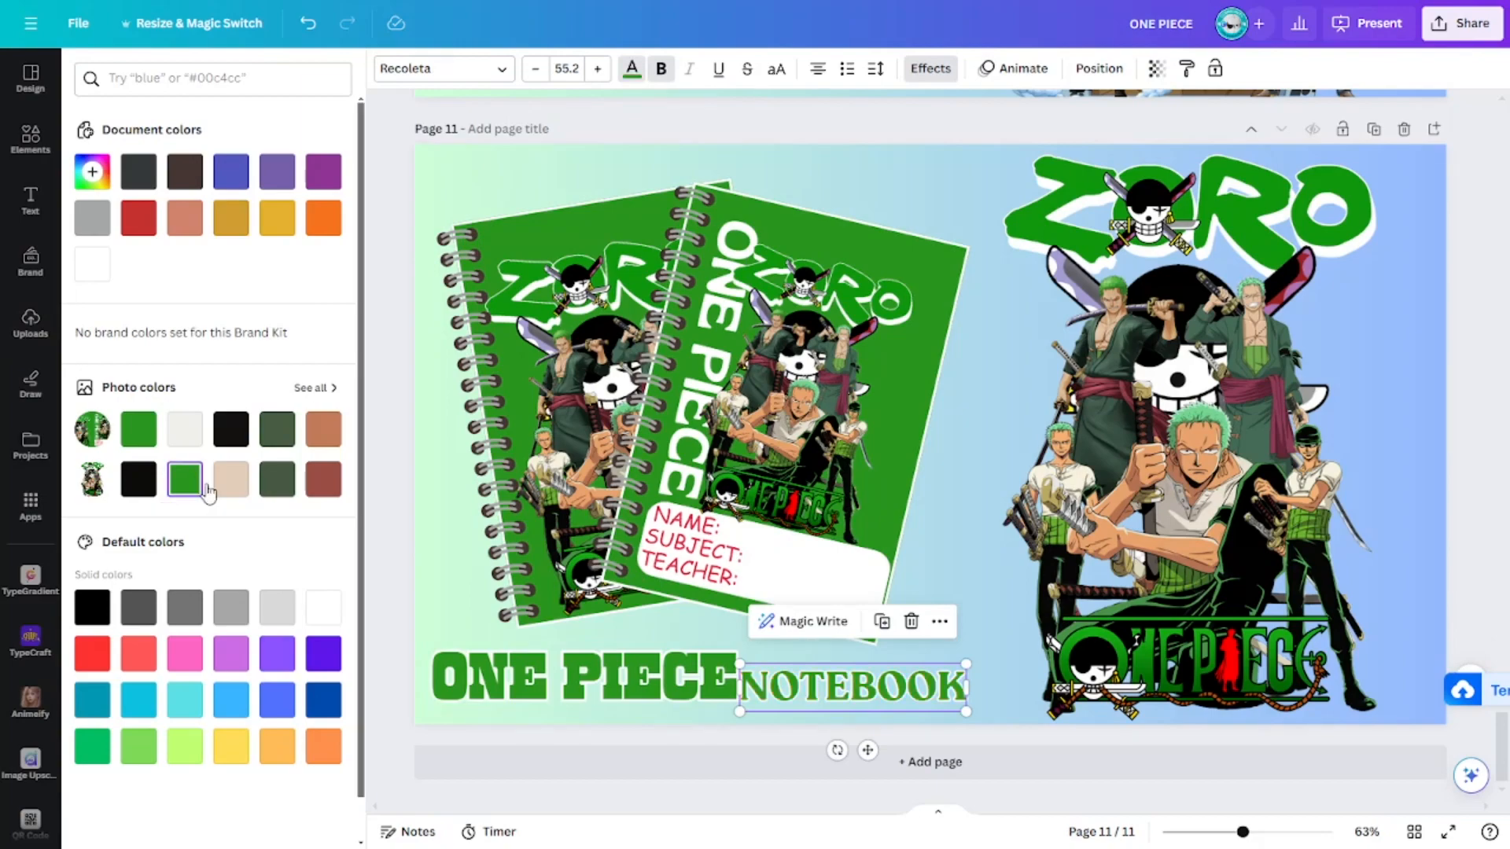
pyautogui.click(1482, 450)
# Duplicate page 11 and clear the copy's ZORO covers from both notebook frames along with its ZORO artwork, keeping the frames.
pyautogui.scroll(5, 1476, 445)
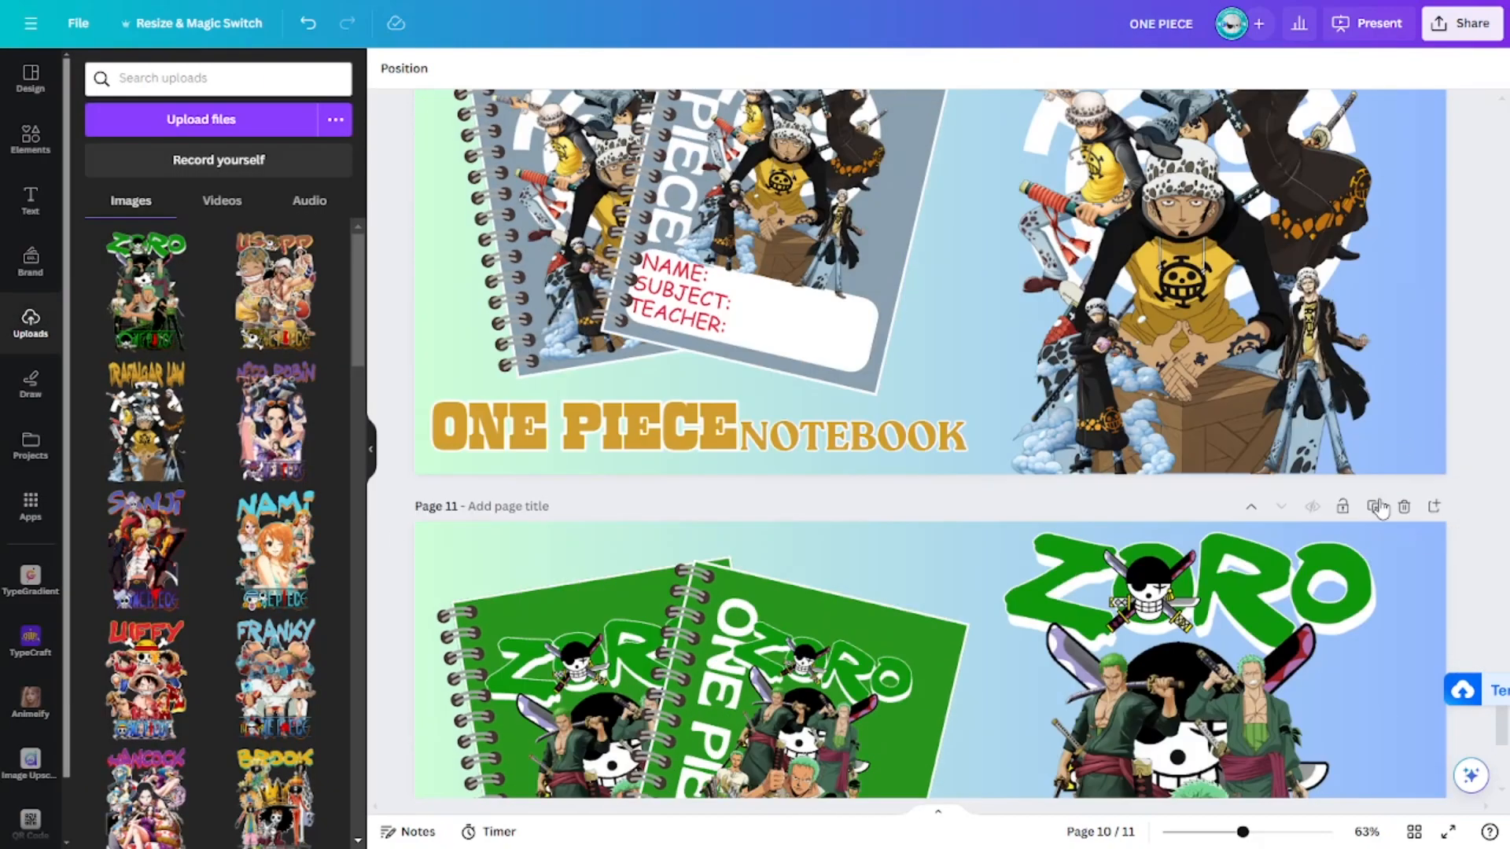
pyautogui.click(1374, 508)
pyautogui.click(869, 488)
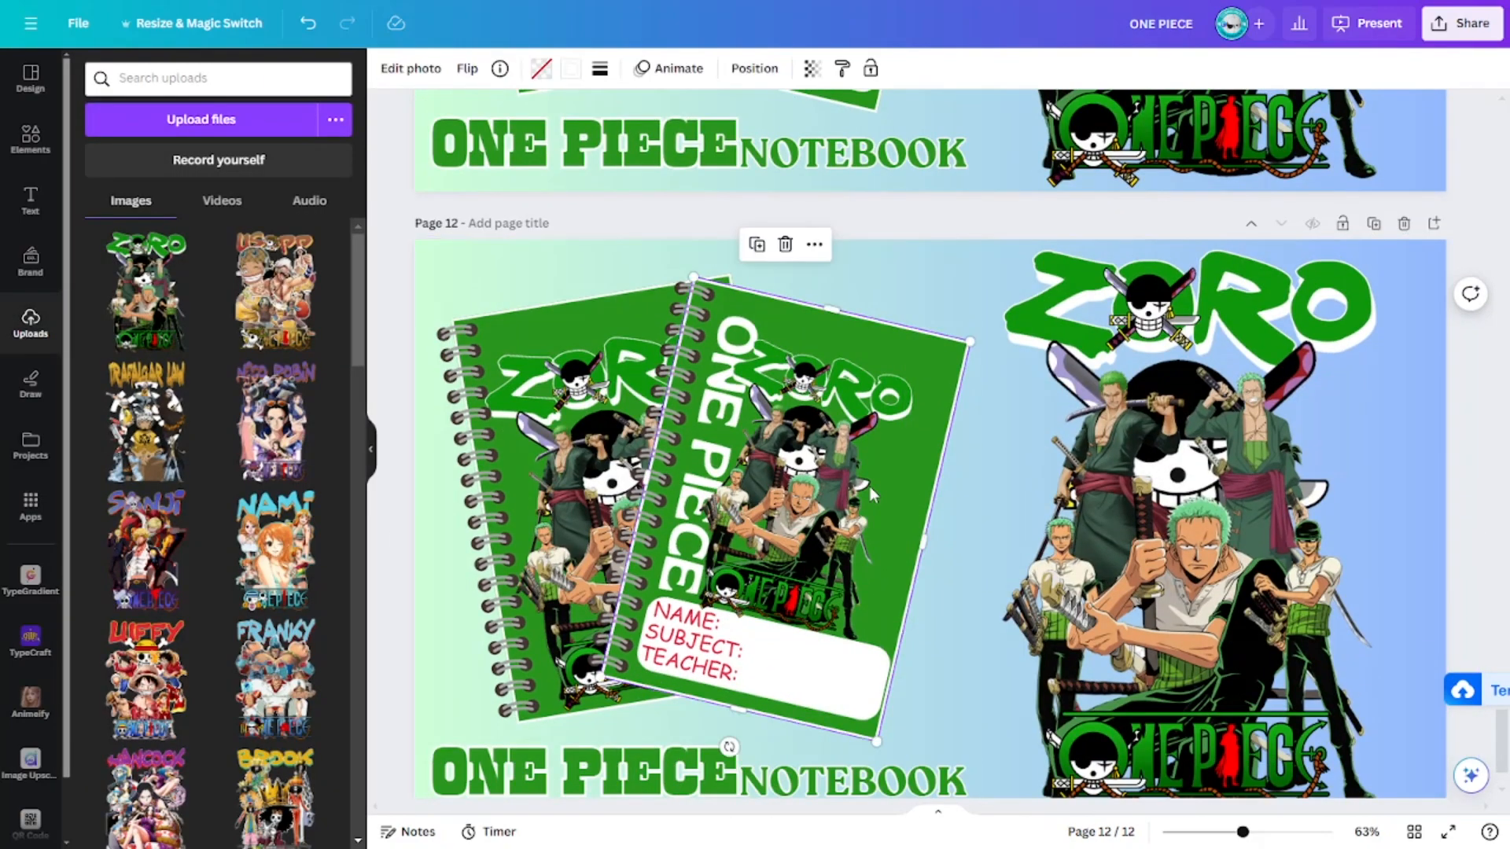
pyautogui.click(785, 244)
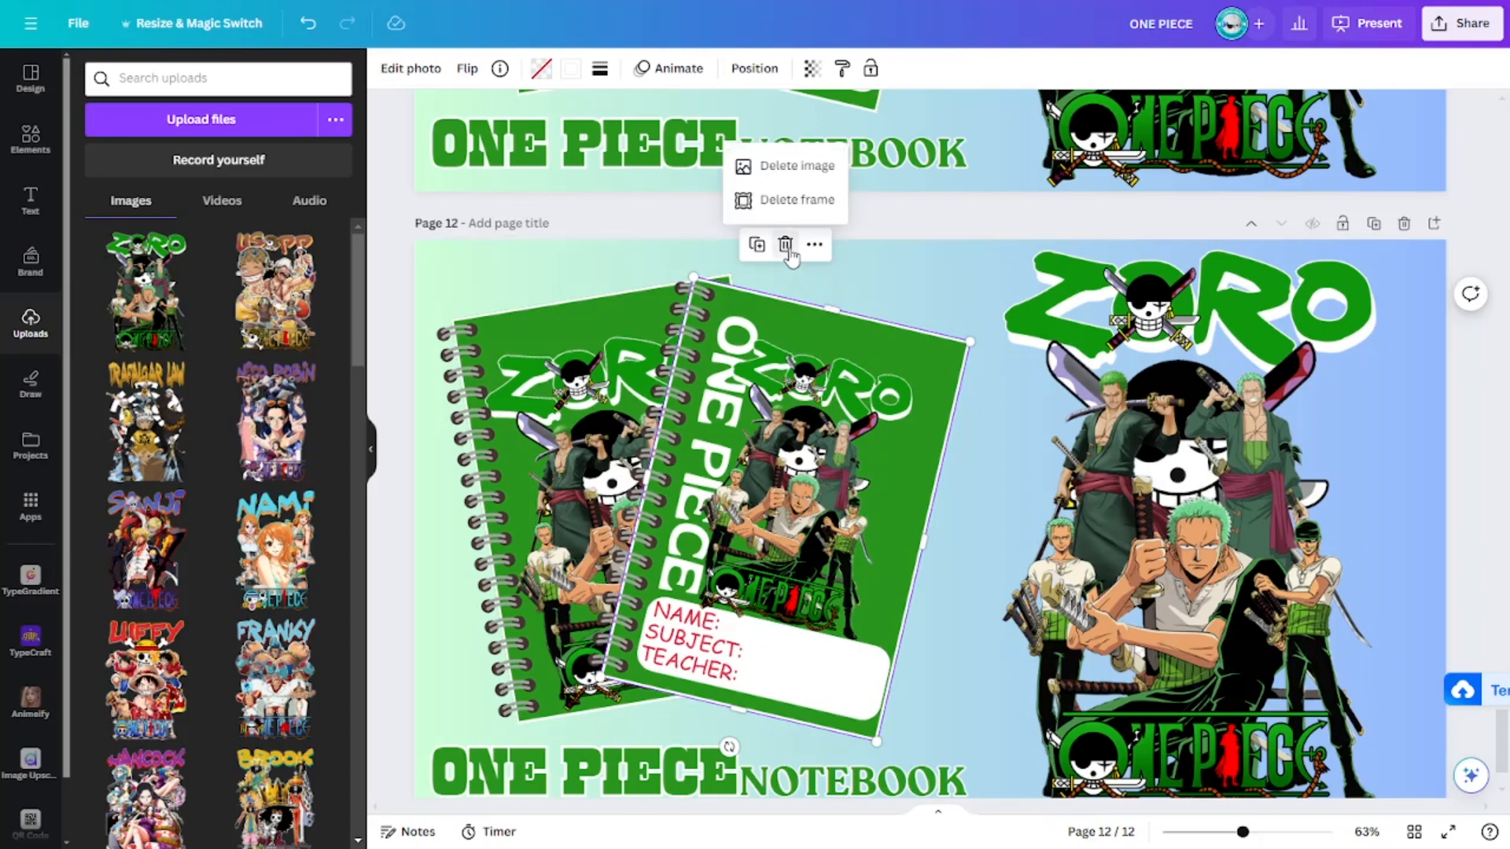
pyautogui.click(789, 164)
pyautogui.click(607, 322)
pyautogui.click(623, 240)
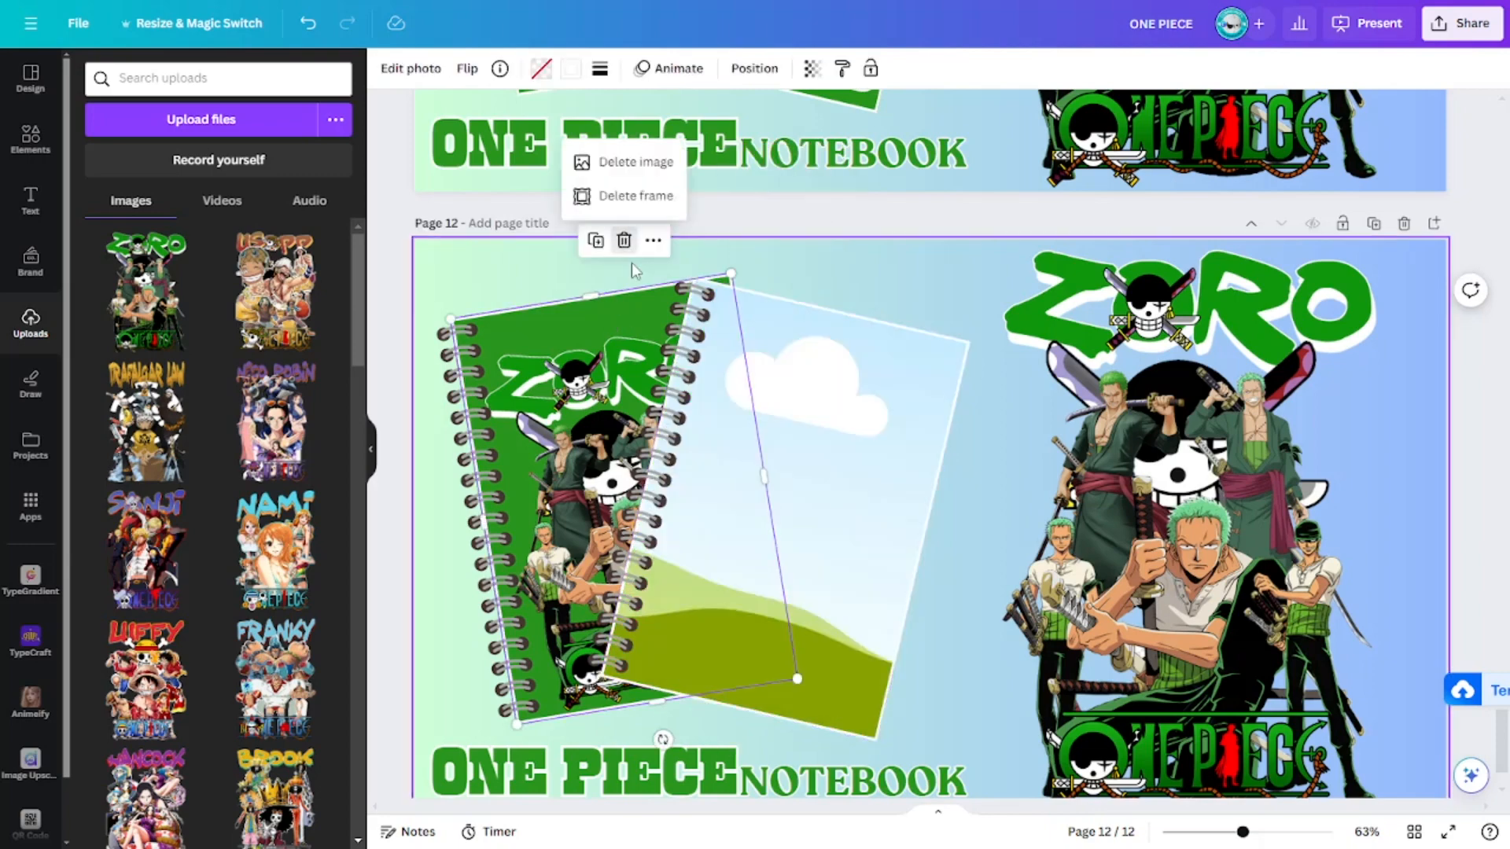
pyautogui.click(629, 160)
pyautogui.click(1338, 423)
pyautogui.press('Delete')
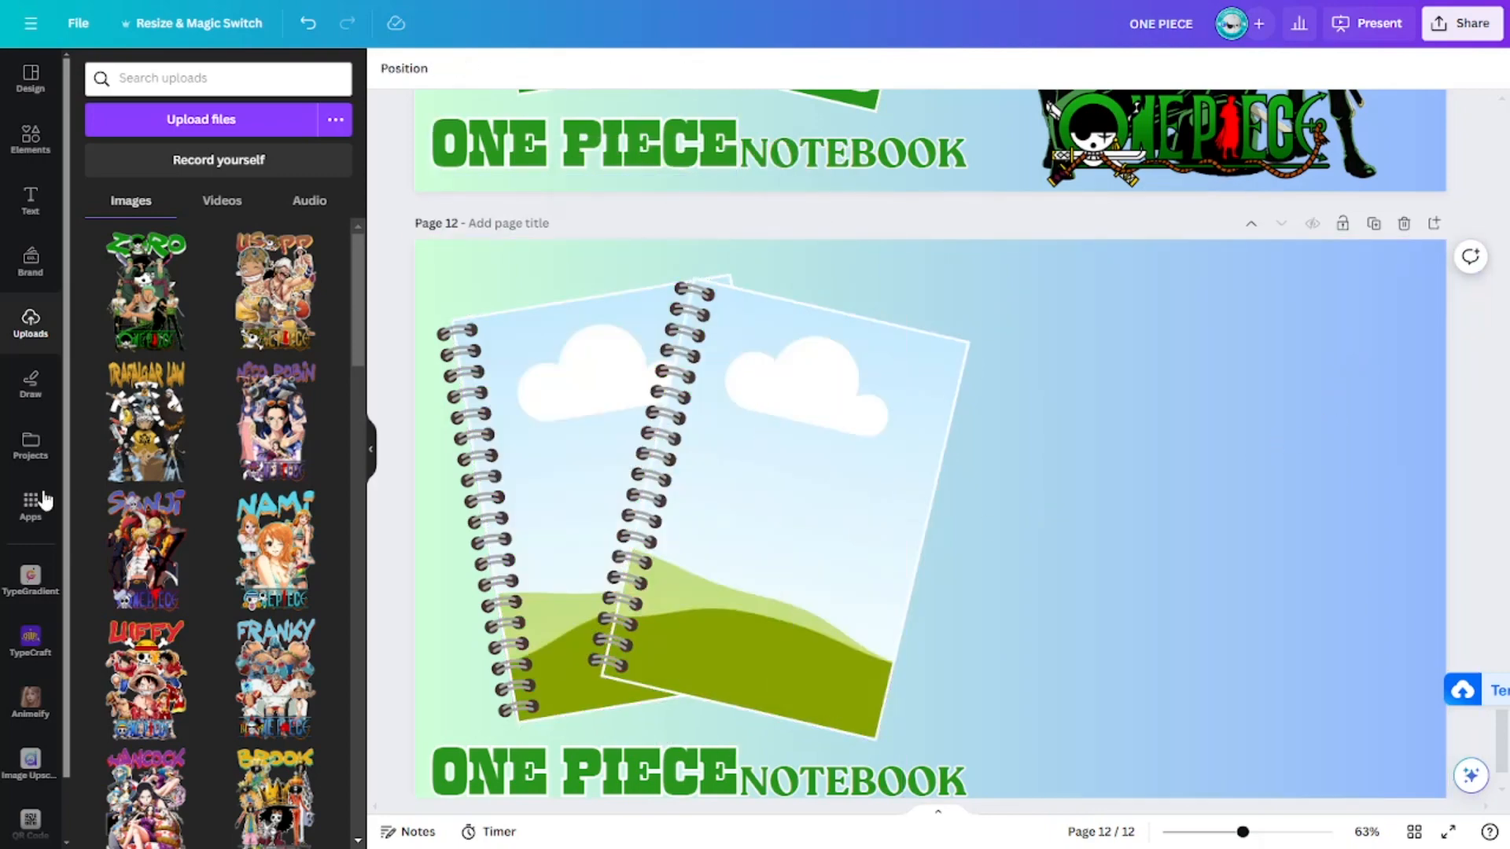
# Add the USOPP cover to page 12, crop it to its right half, and fill the front notebook frame.
pyautogui.scroll(-2, 74, 499)
pyautogui.scroll(-10, 290, 576)
pyautogui.scroll(8, 297, 580)
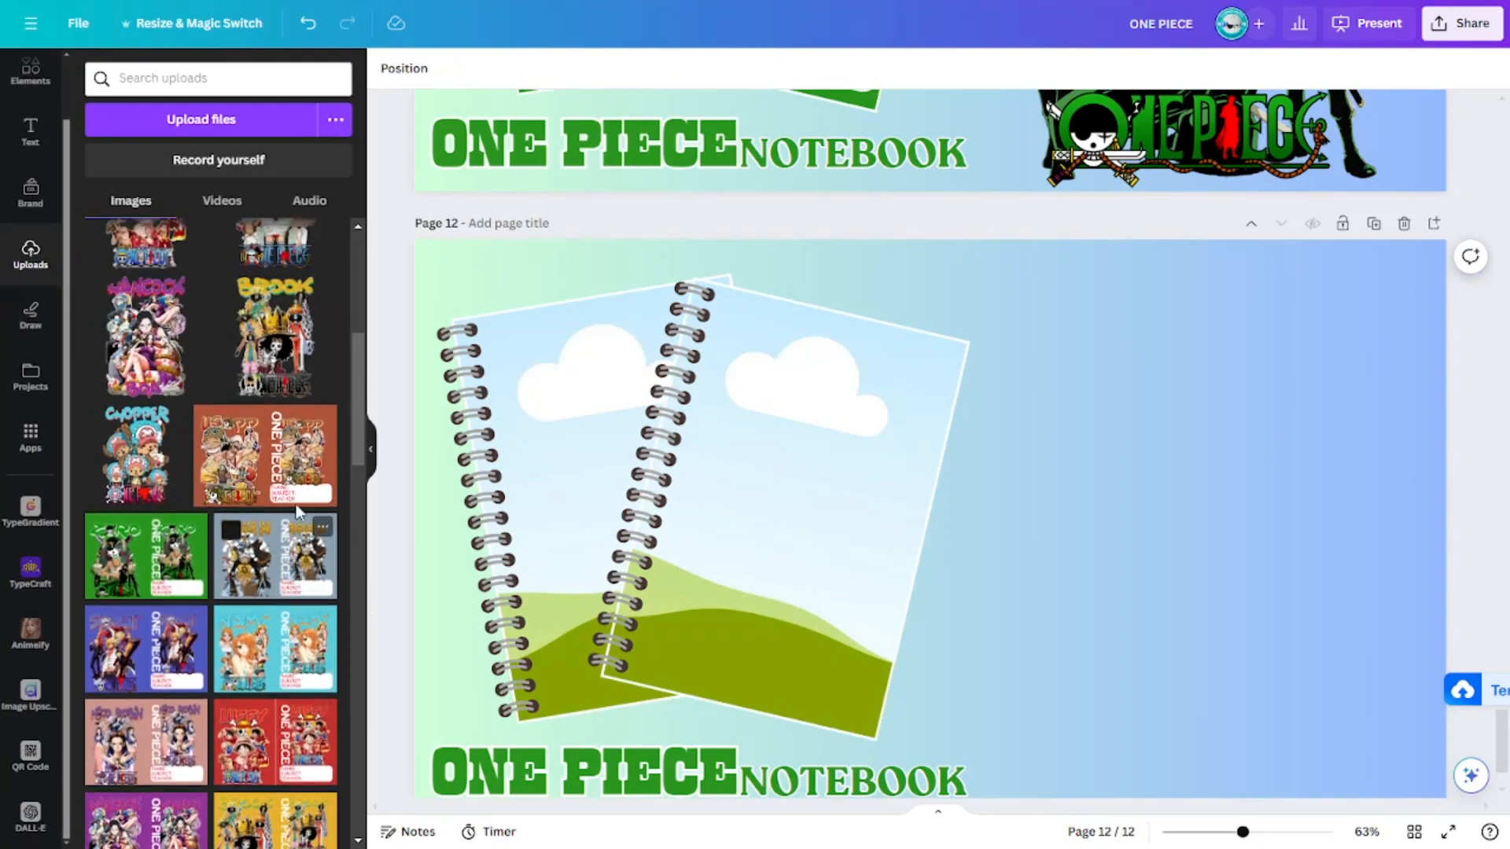
pyautogui.click(275, 464)
pyautogui.moveTo(926, 508); pyautogui.dragTo(1156, 454)
pyautogui.moveTo(875, 479); pyautogui.dragTo(1150, 479)
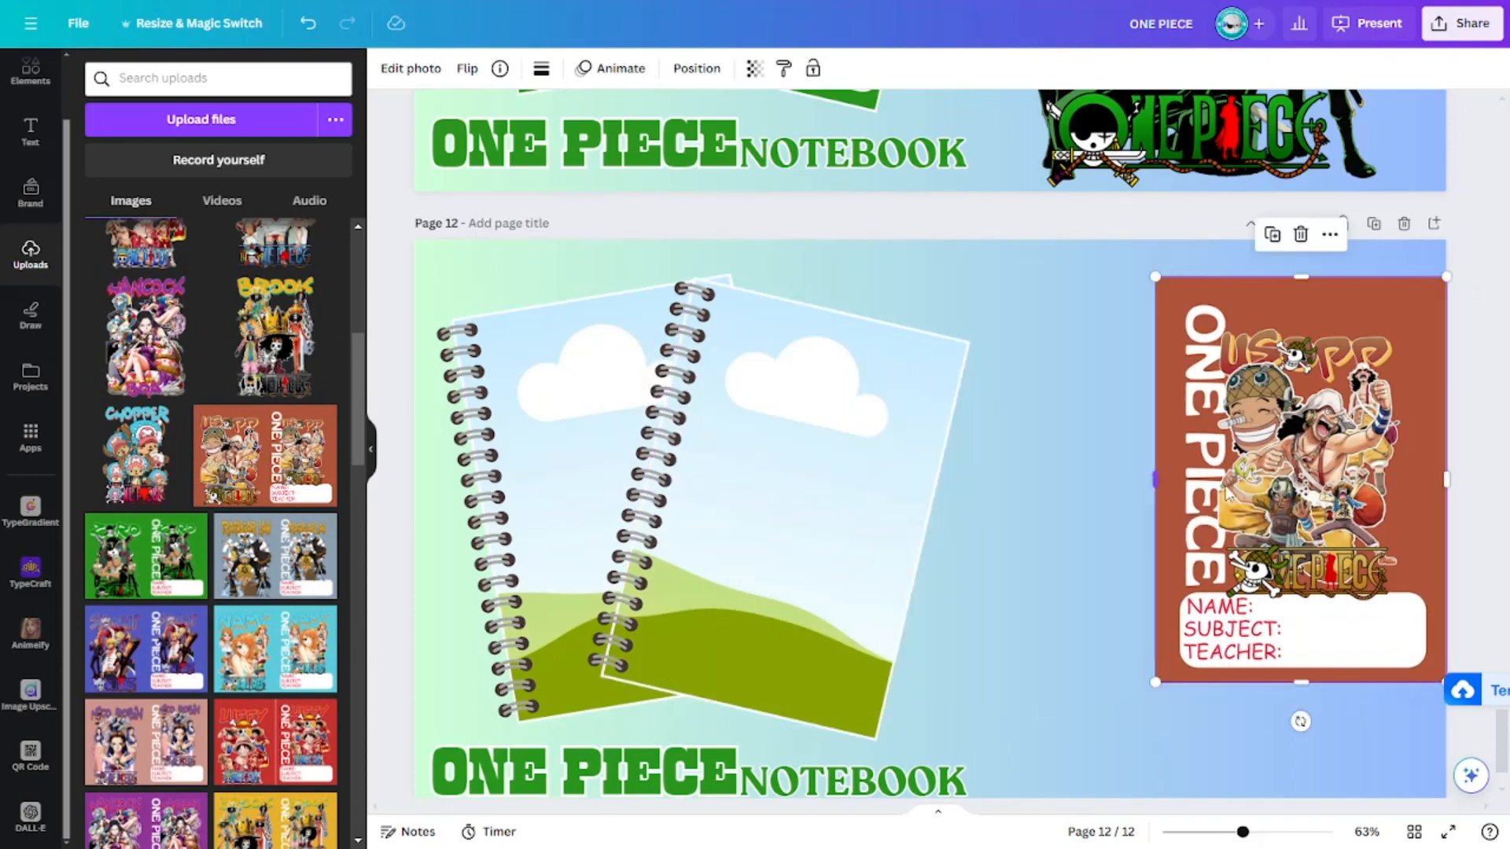
pyautogui.moveTo(1297, 480); pyautogui.dragTo(810, 535)
# Add the USOPP cover again, crop it to its left half, and fill the rear notebook frame on page 12.
pyautogui.click(329, 465)
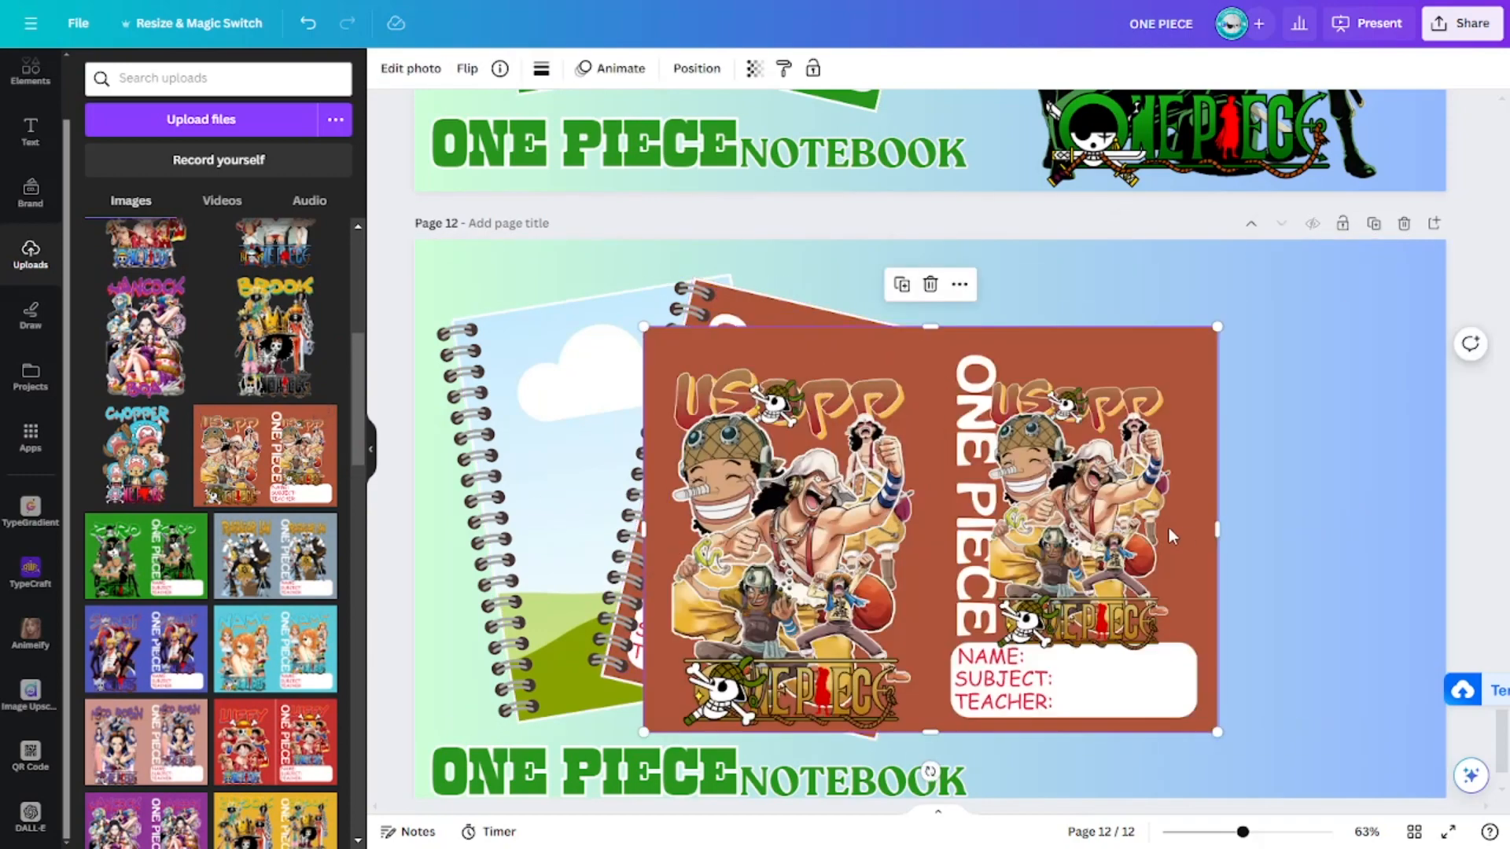
pyautogui.moveTo(1217, 527); pyautogui.dragTo(963, 526)
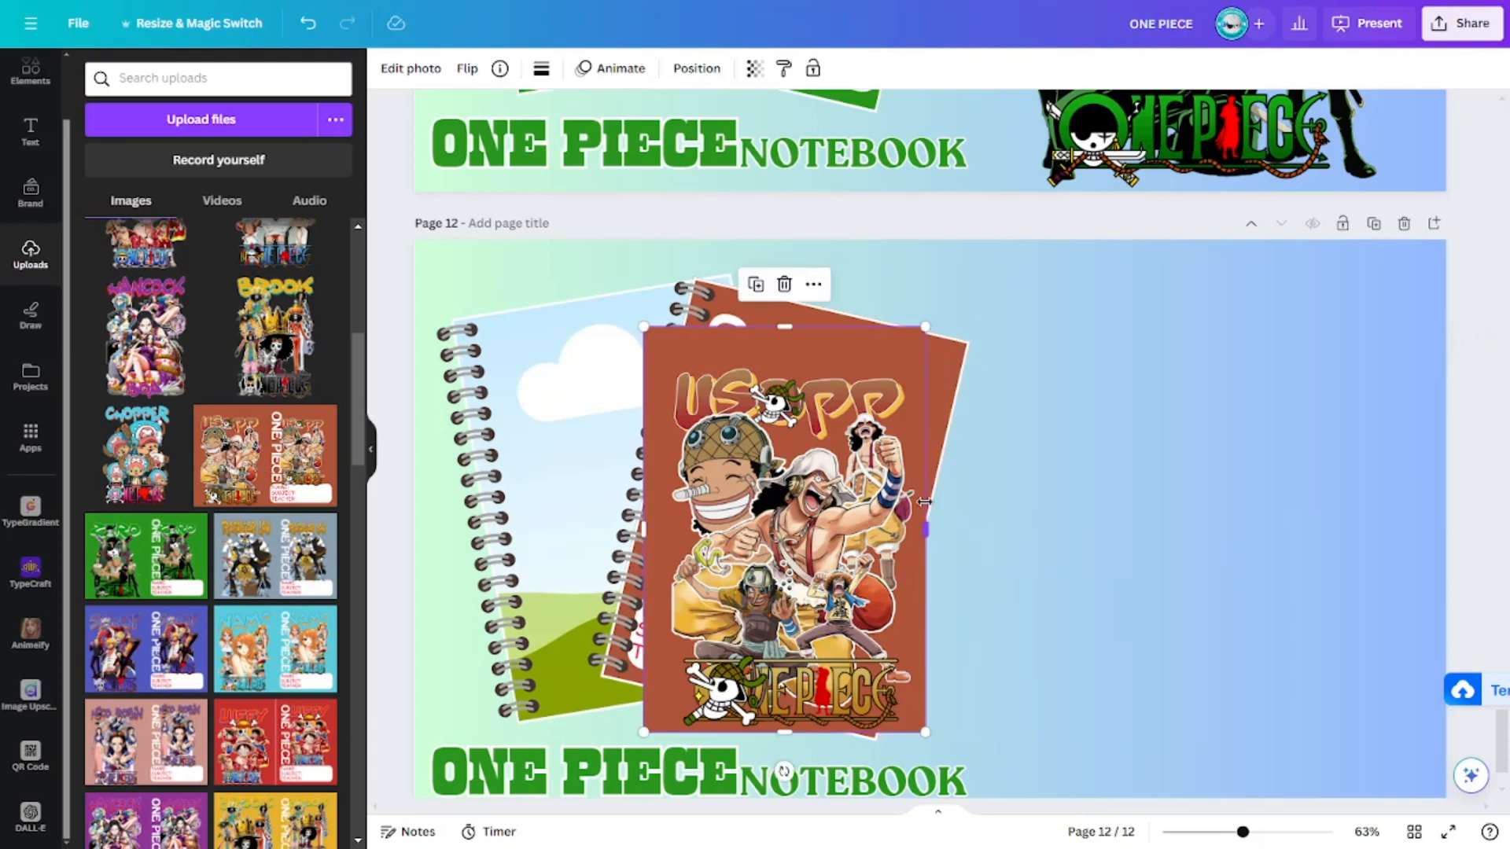
pyautogui.moveTo(802, 527); pyautogui.dragTo(598, 503)
pyautogui.click(1035, 578)
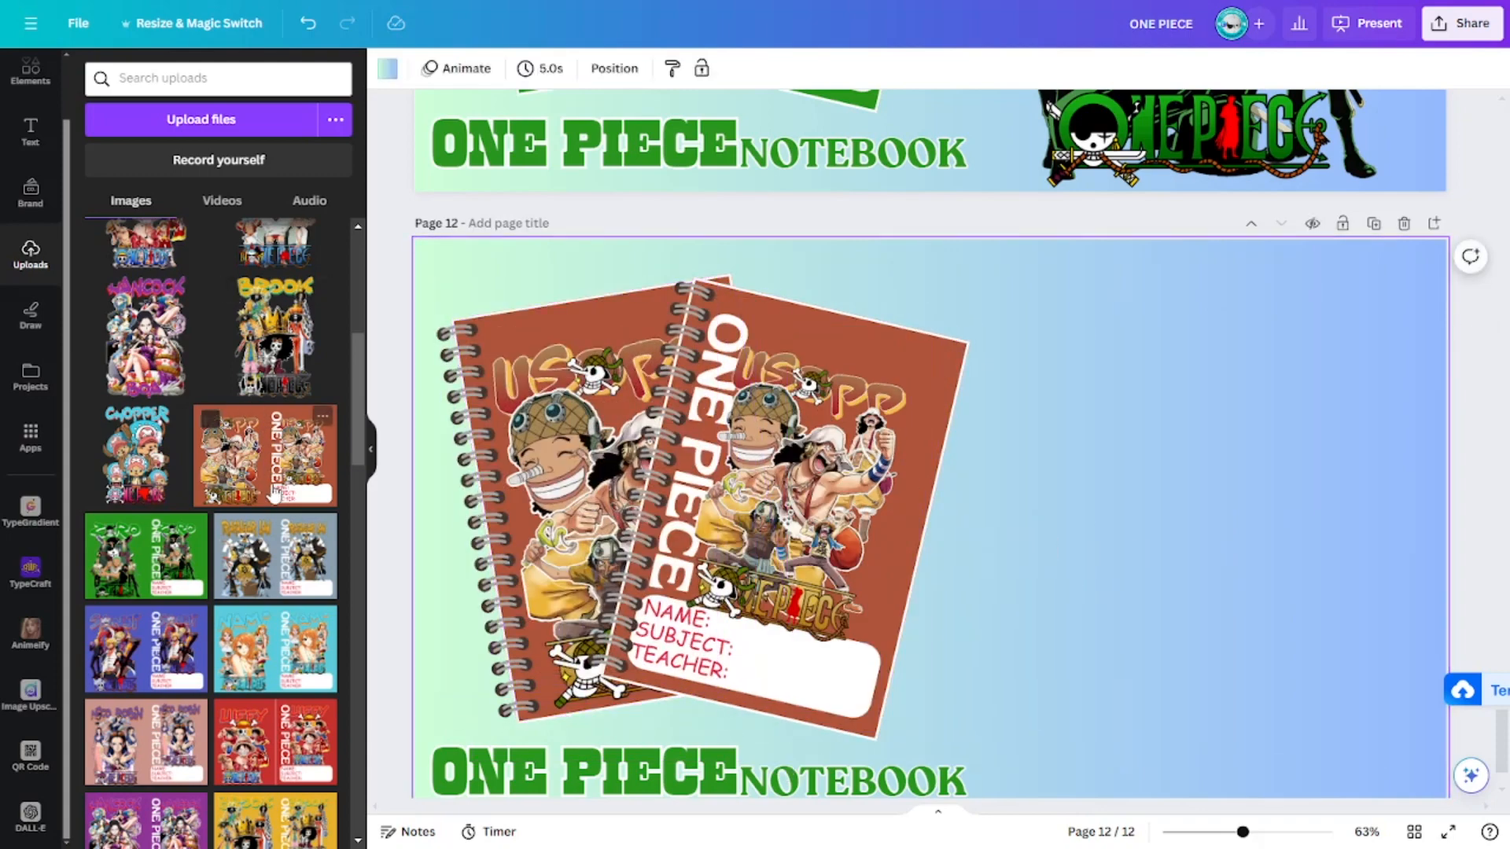
# Add the USOPP character artwork to page 12 and enlarge it beside the notebooks to nearly the full page height.
pyautogui.scroll(5, 274, 503)
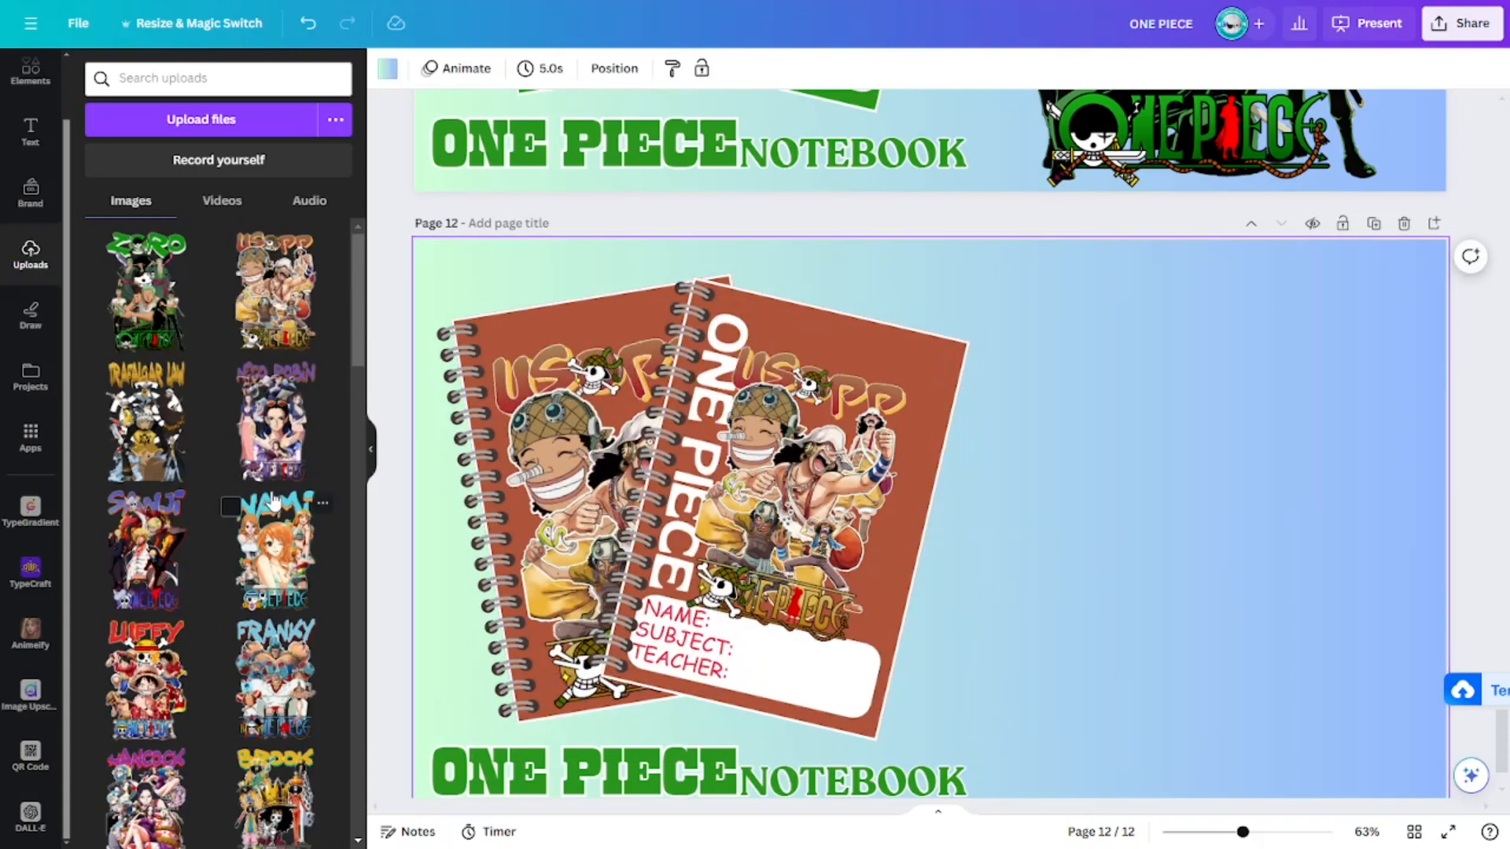
pyautogui.click(321, 291)
pyautogui.scroll(-1, 1140, 587)
pyautogui.moveTo(1140, 587); pyautogui.dragTo(1312, 537)
pyautogui.moveTo(1319, 601); pyautogui.dragTo(1465, 724)
pyautogui.moveTo(1219, 508)
pyautogui.mouseDown()
pyautogui.moveTo(1238, 505)
pyautogui.moveTo(1227, 499)
pyautogui.mouseUp()
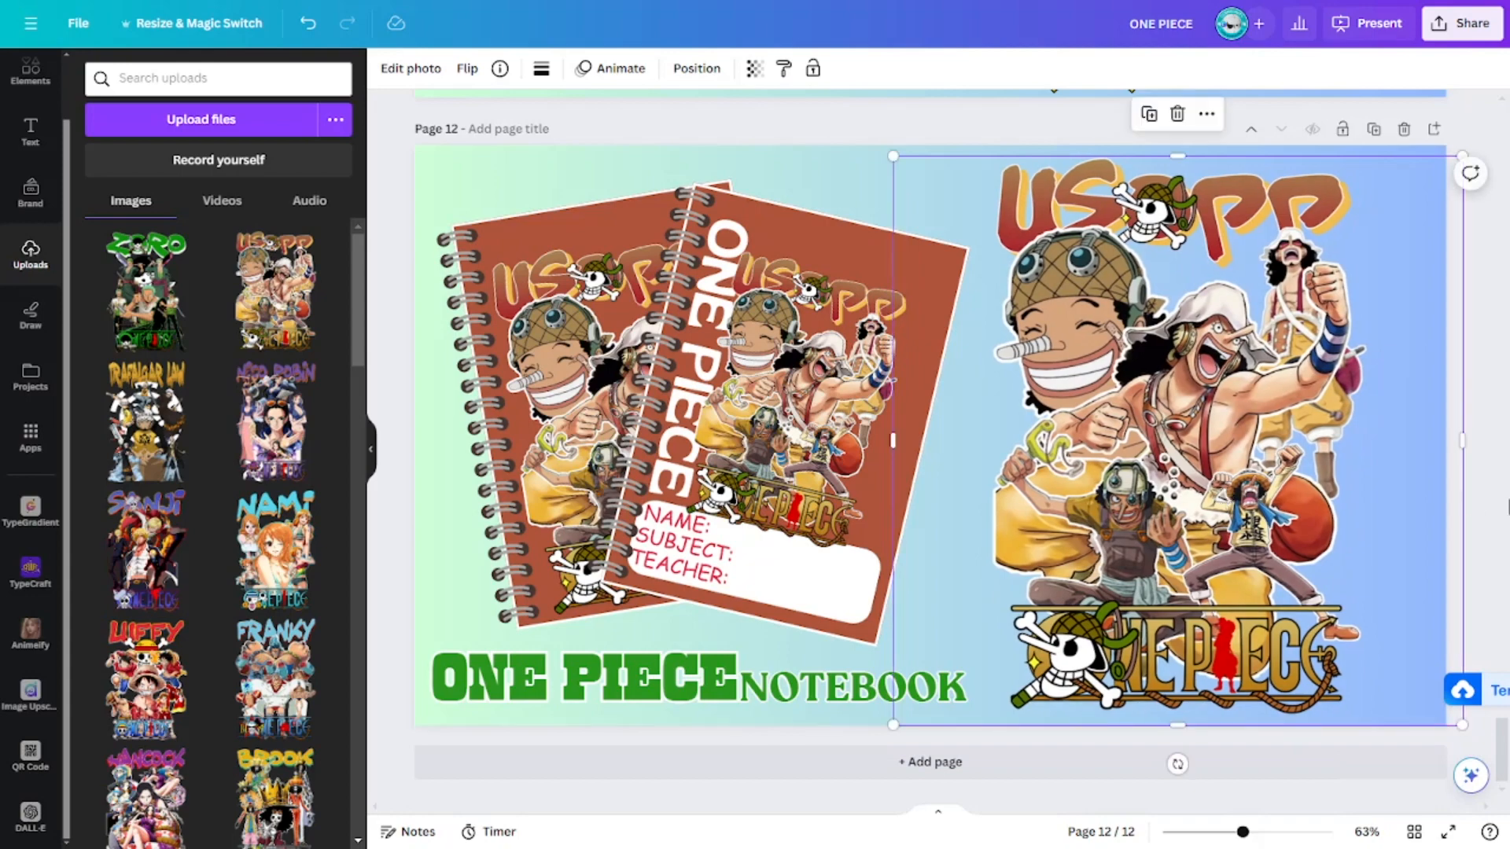
pyautogui.click(1492, 495)
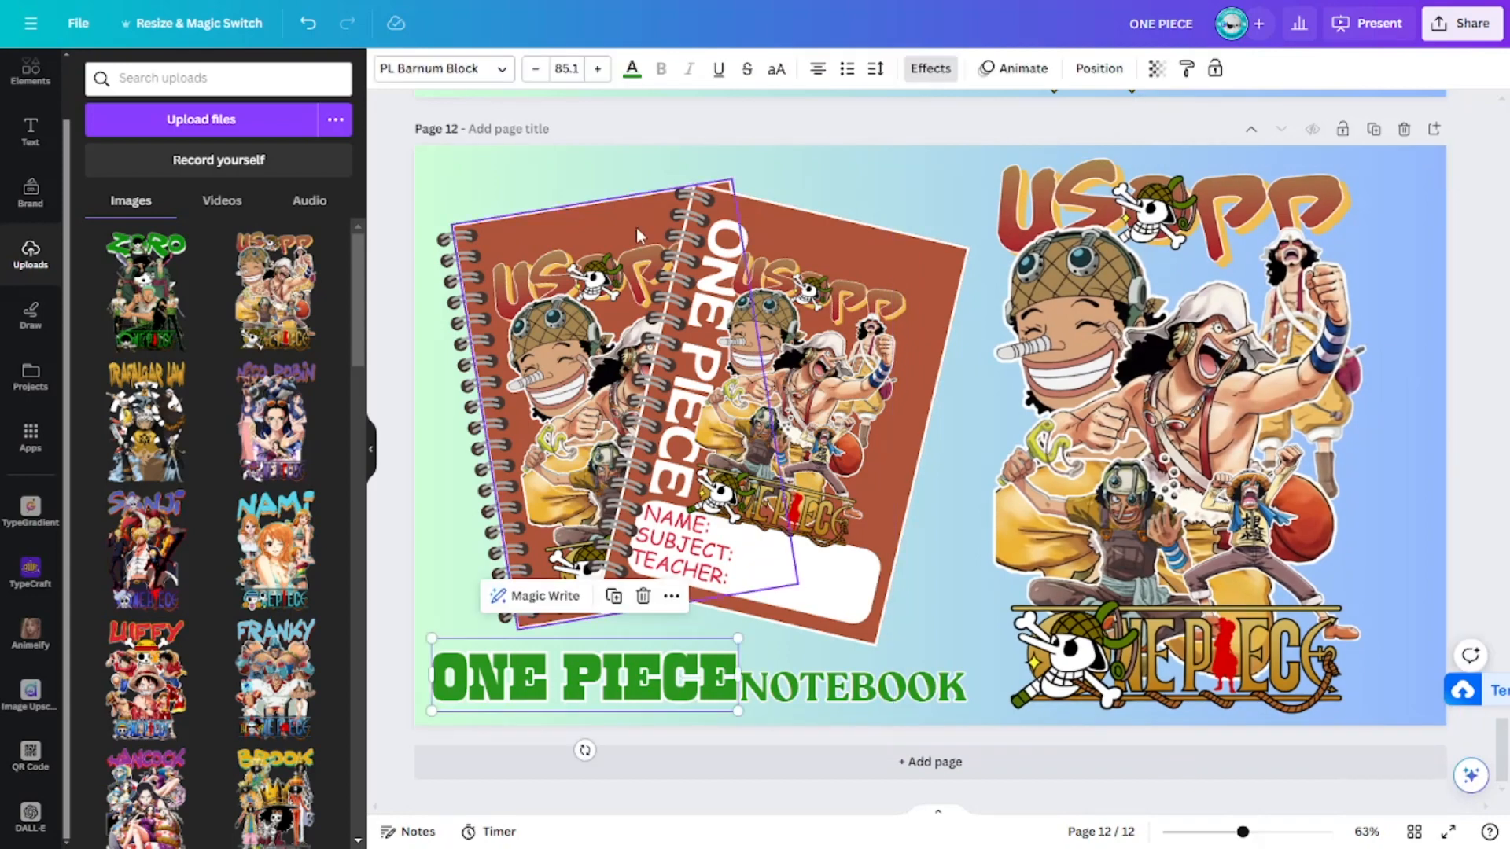
# Recolor the ONE PIECE and NOTEBOOK titles on page 12 reddish brown, using the photo color from the USOPP artwork.
pyautogui.click(631, 68)
pyautogui.click(230, 478)
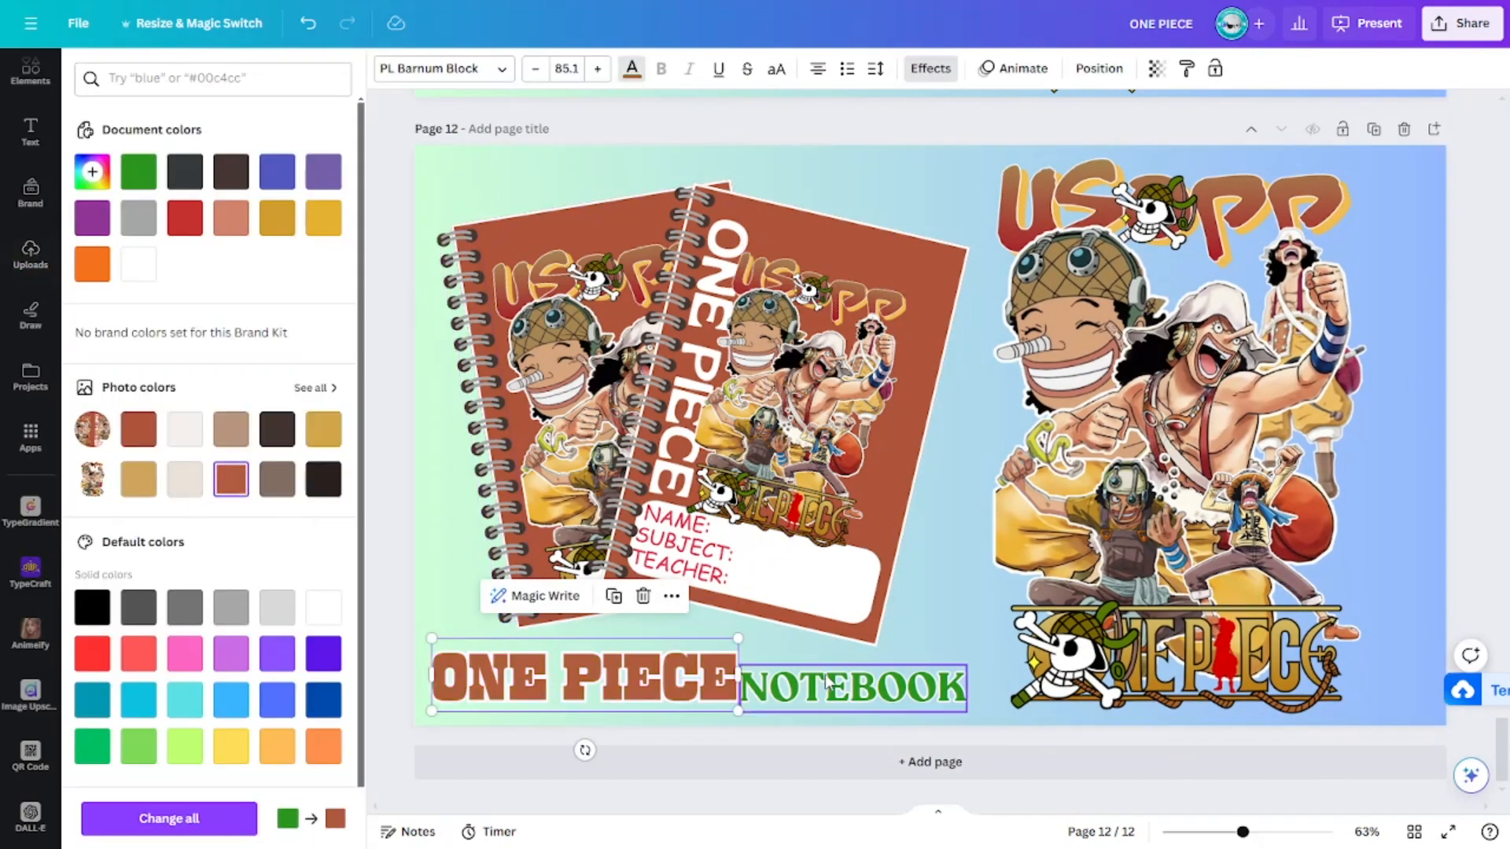
pyautogui.press('Tab')
pyautogui.click(230, 477)
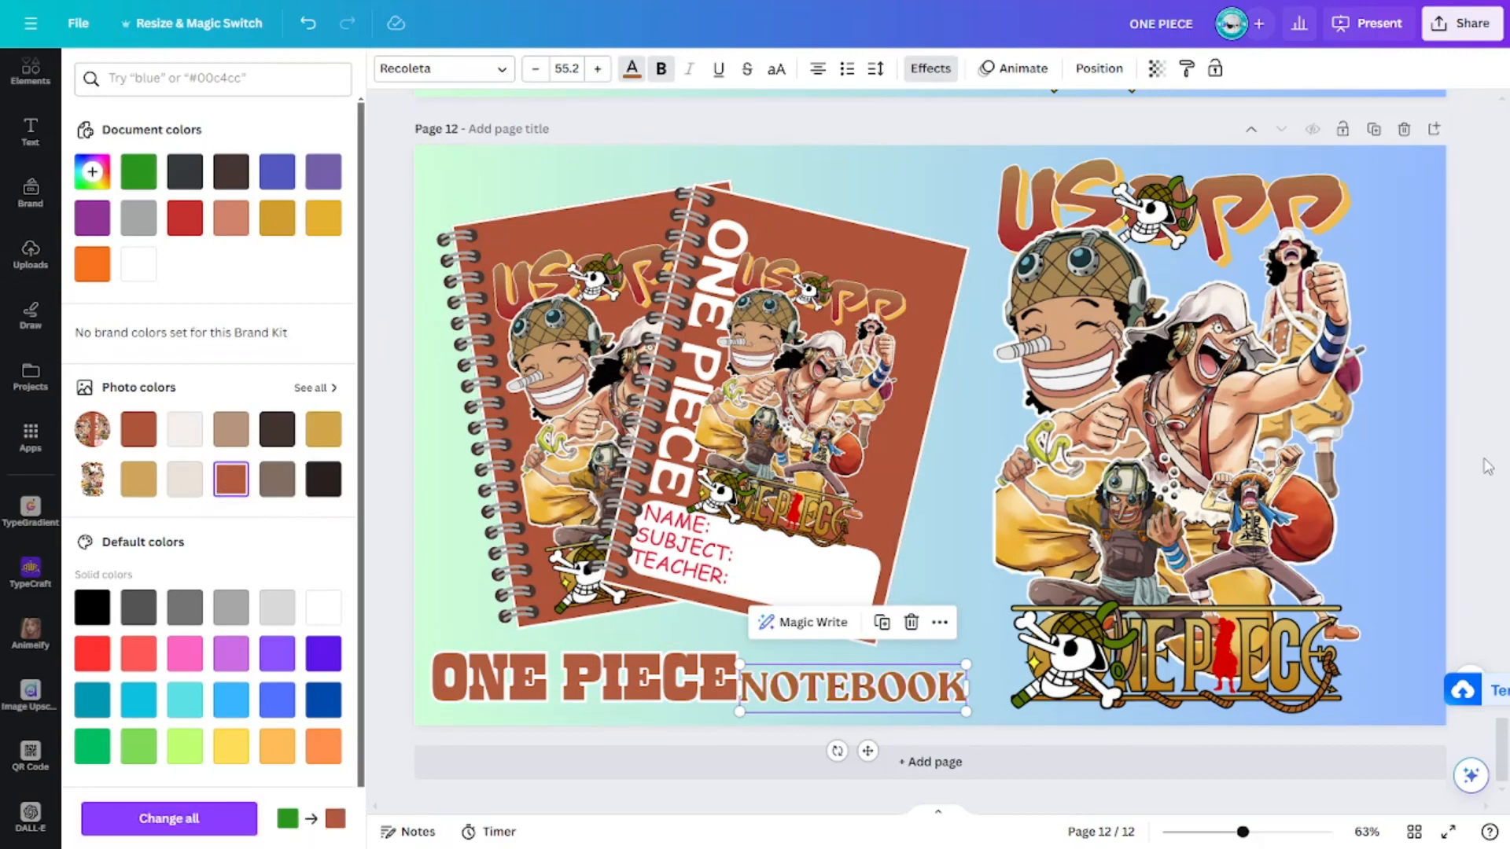
pyautogui.click(1486, 466)
# Hide the side panel, preview the USOPP and ZORO notebook pages in a full-screen presentation, and return to the editor.
pyautogui.click(372, 478)
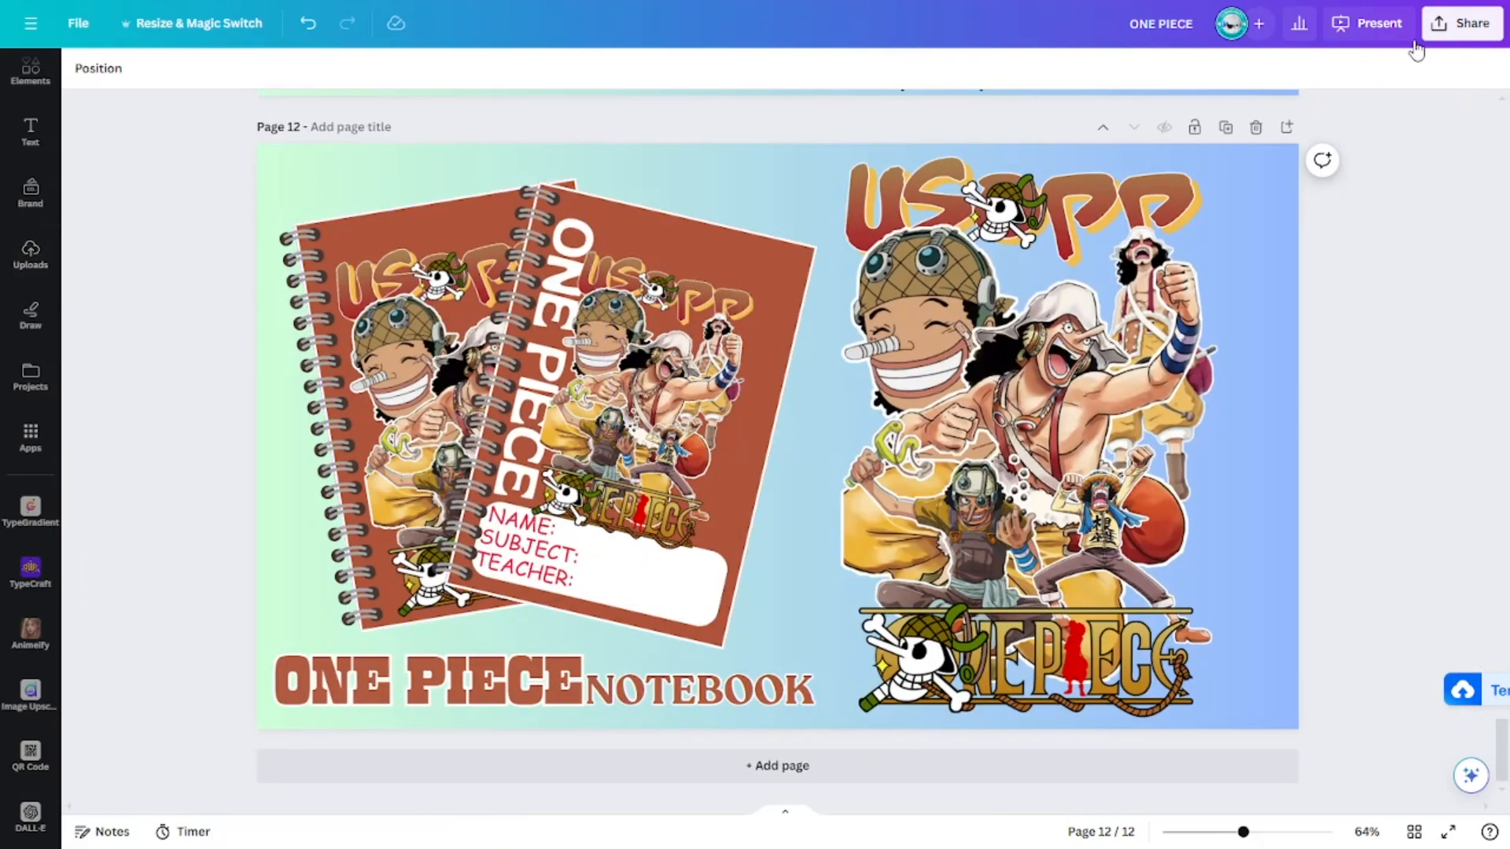
pyautogui.click(1366, 23)
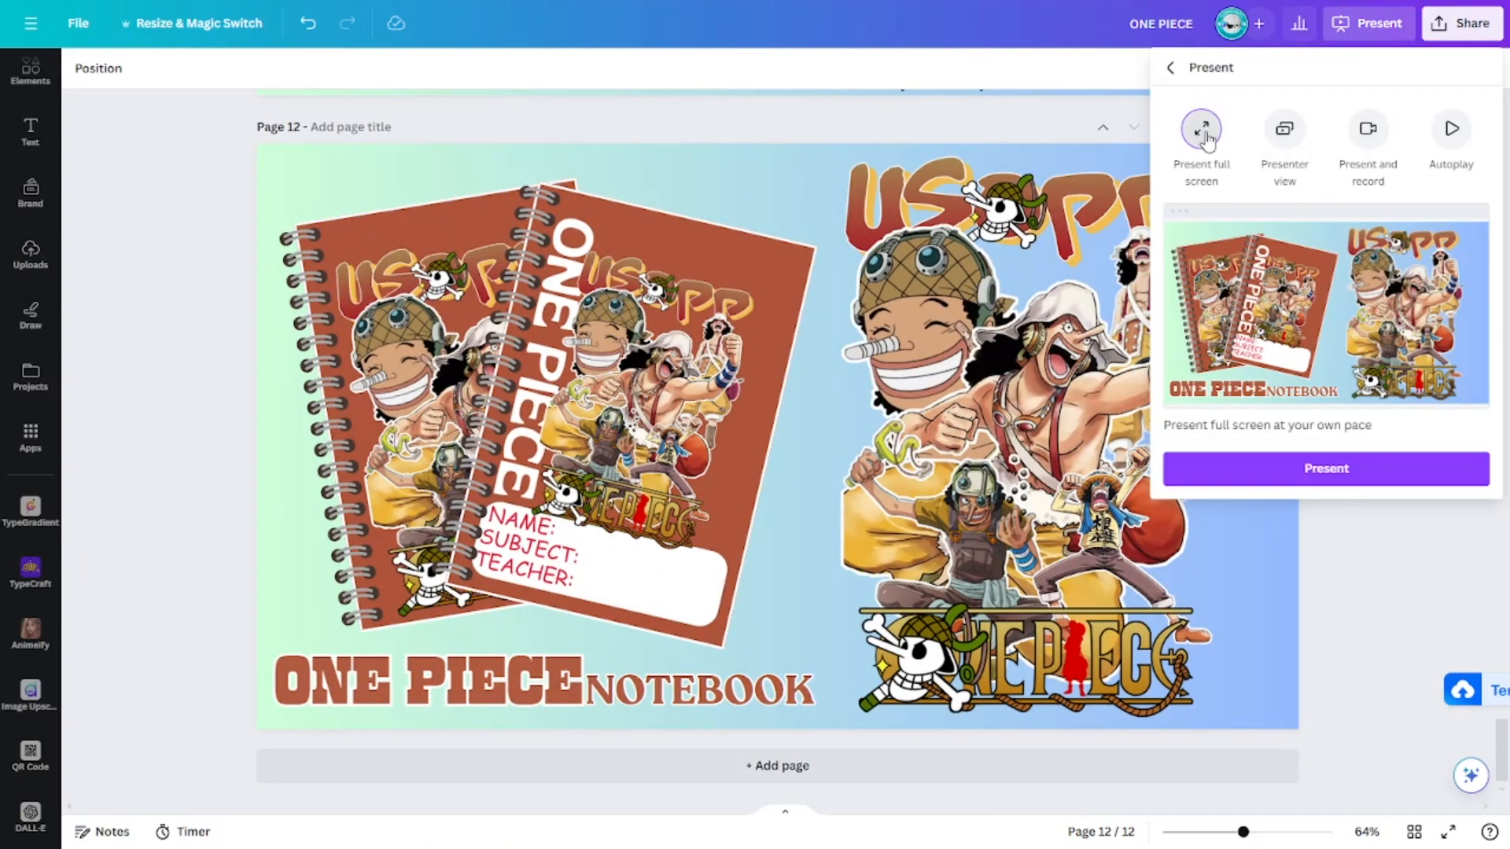
pyautogui.click(1400, 469)
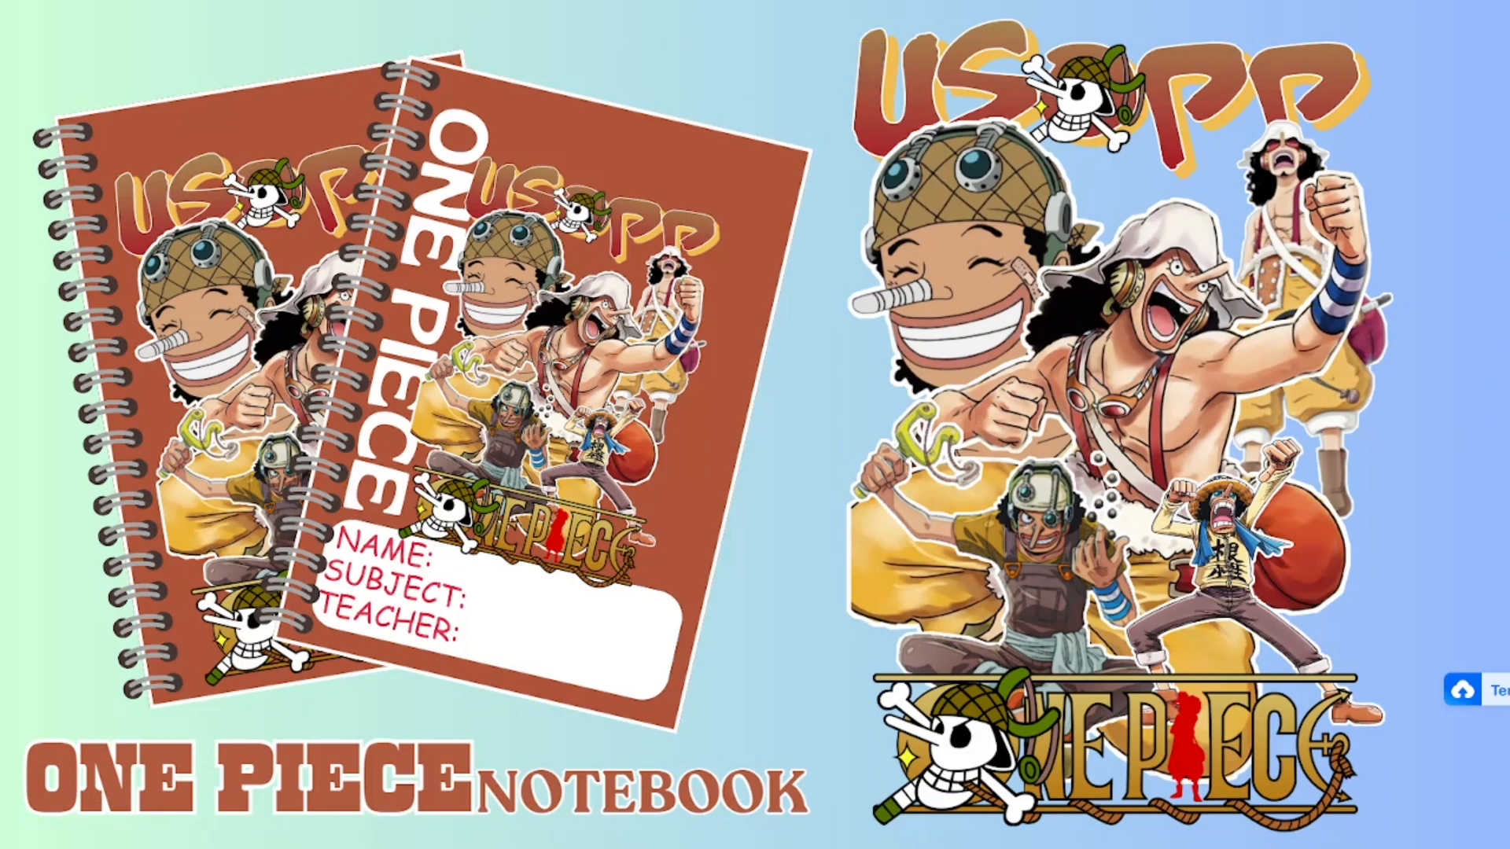
pyautogui.press('Right')
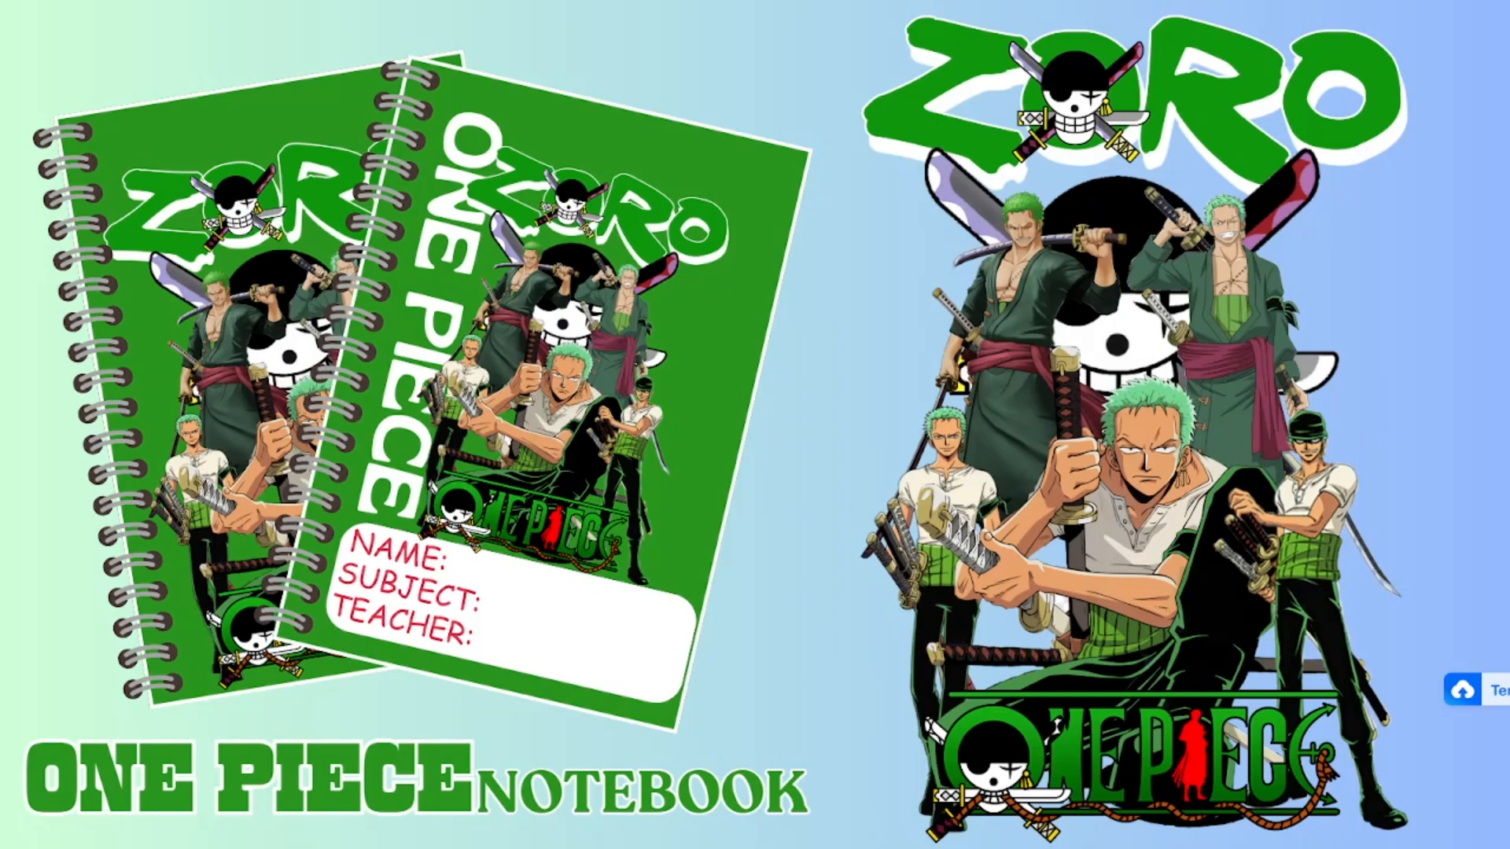
pyautogui.press('Right')
pyautogui.press('Left')
pyautogui.press('Escape')
pyautogui.click(1440, 312)
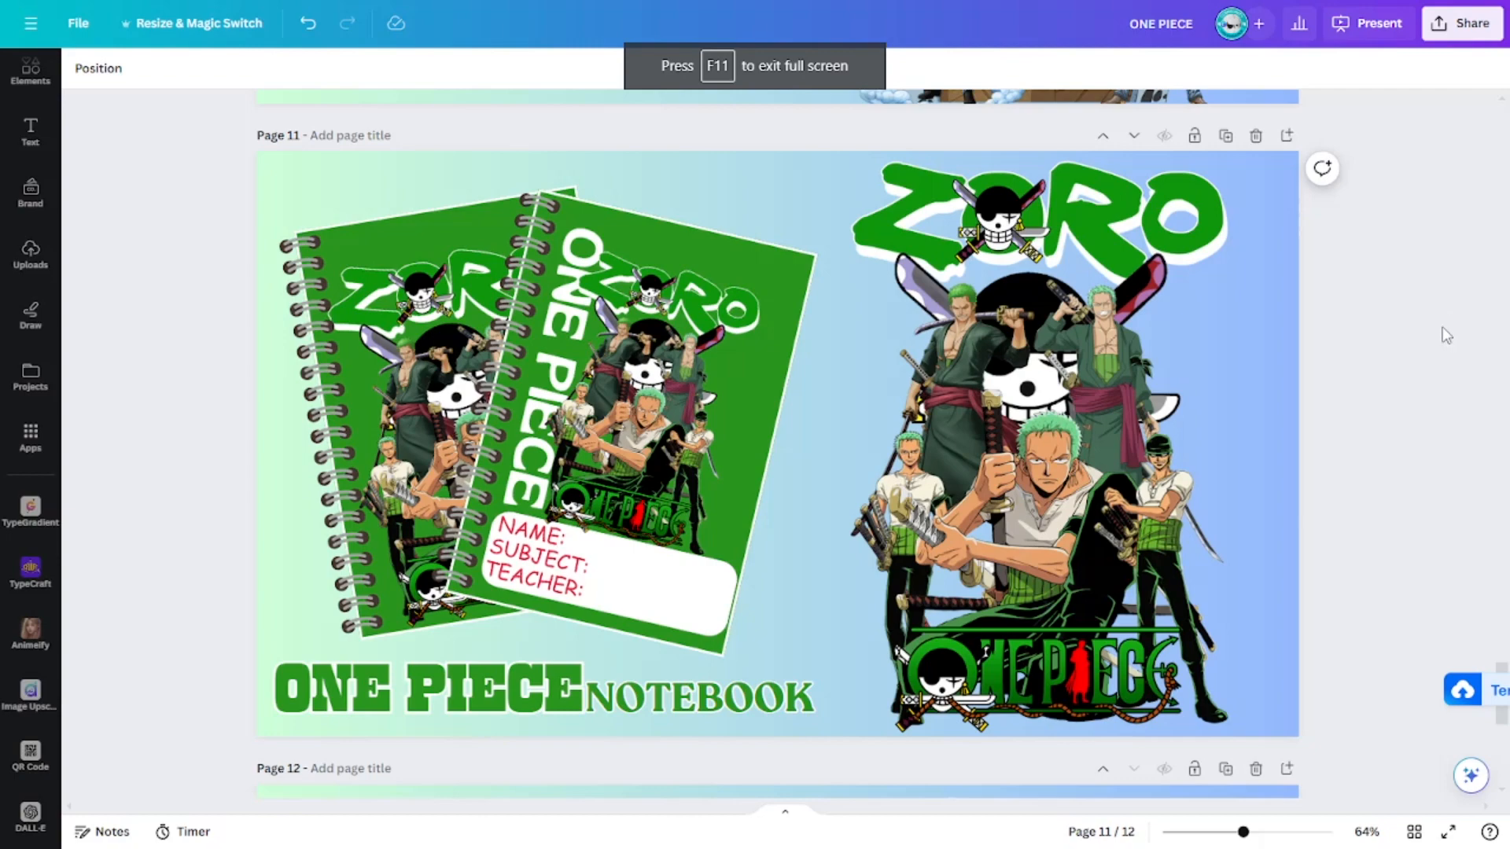
# Review the finished character notebook pages across the design, checking the covers, artwork and title colors.
pyautogui.scroll(-5, 1401, 423)
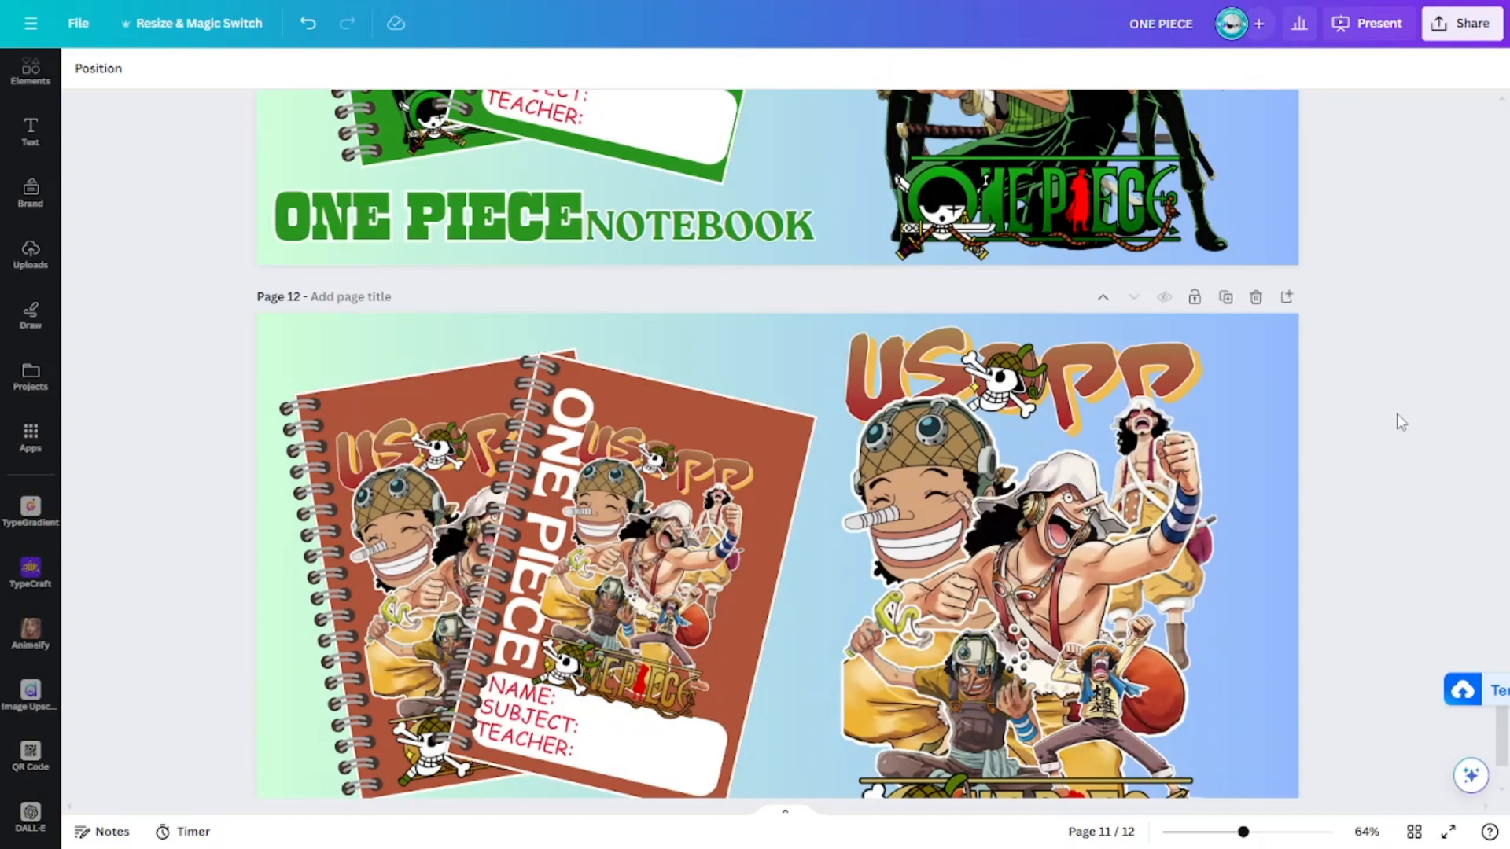
pyautogui.scroll(15, 1400, 423)
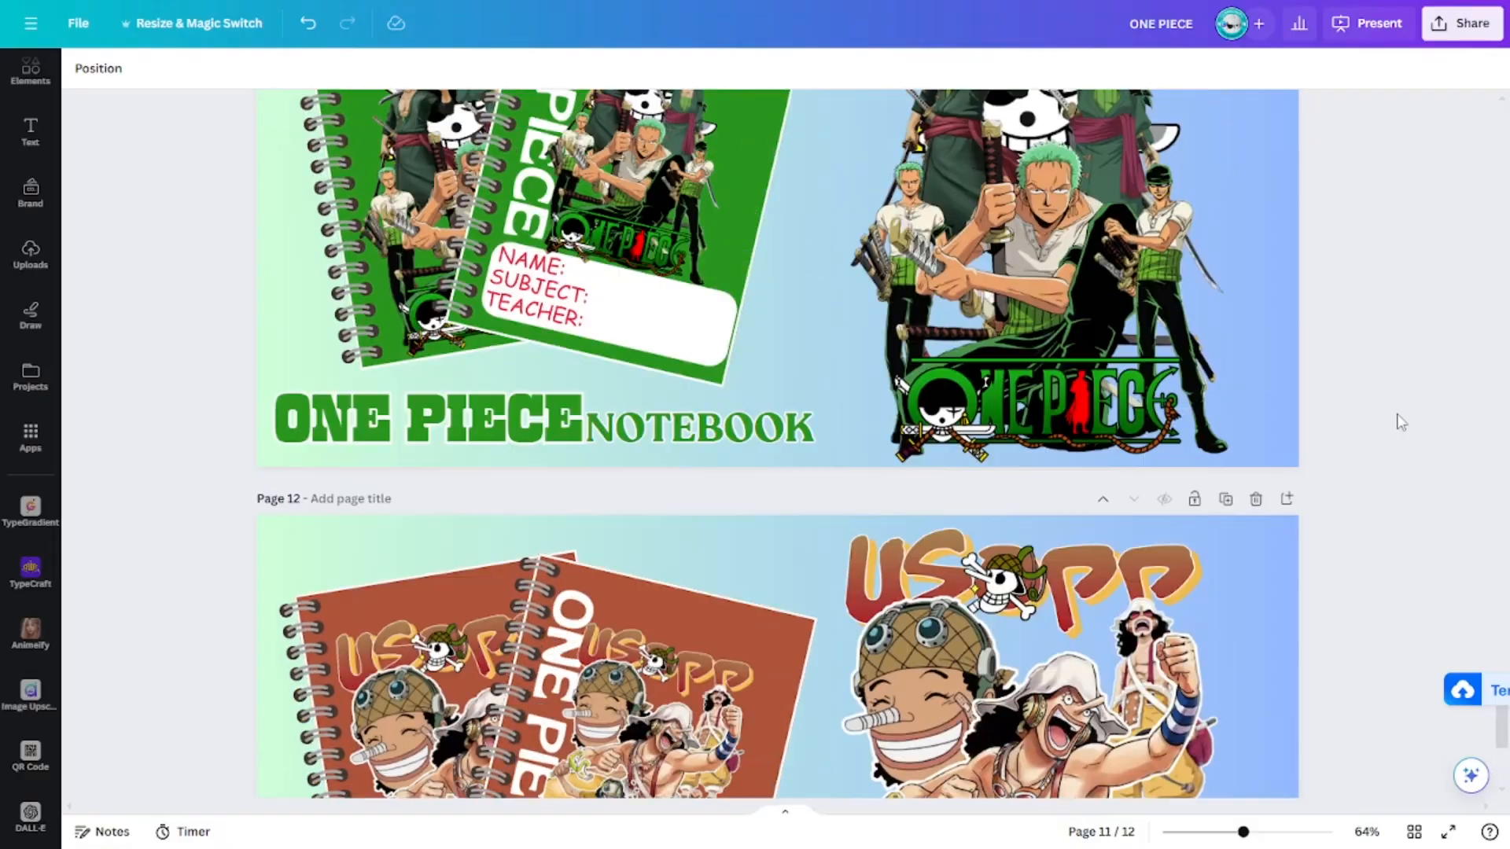
pyautogui.scroll(15, 1400, 422)
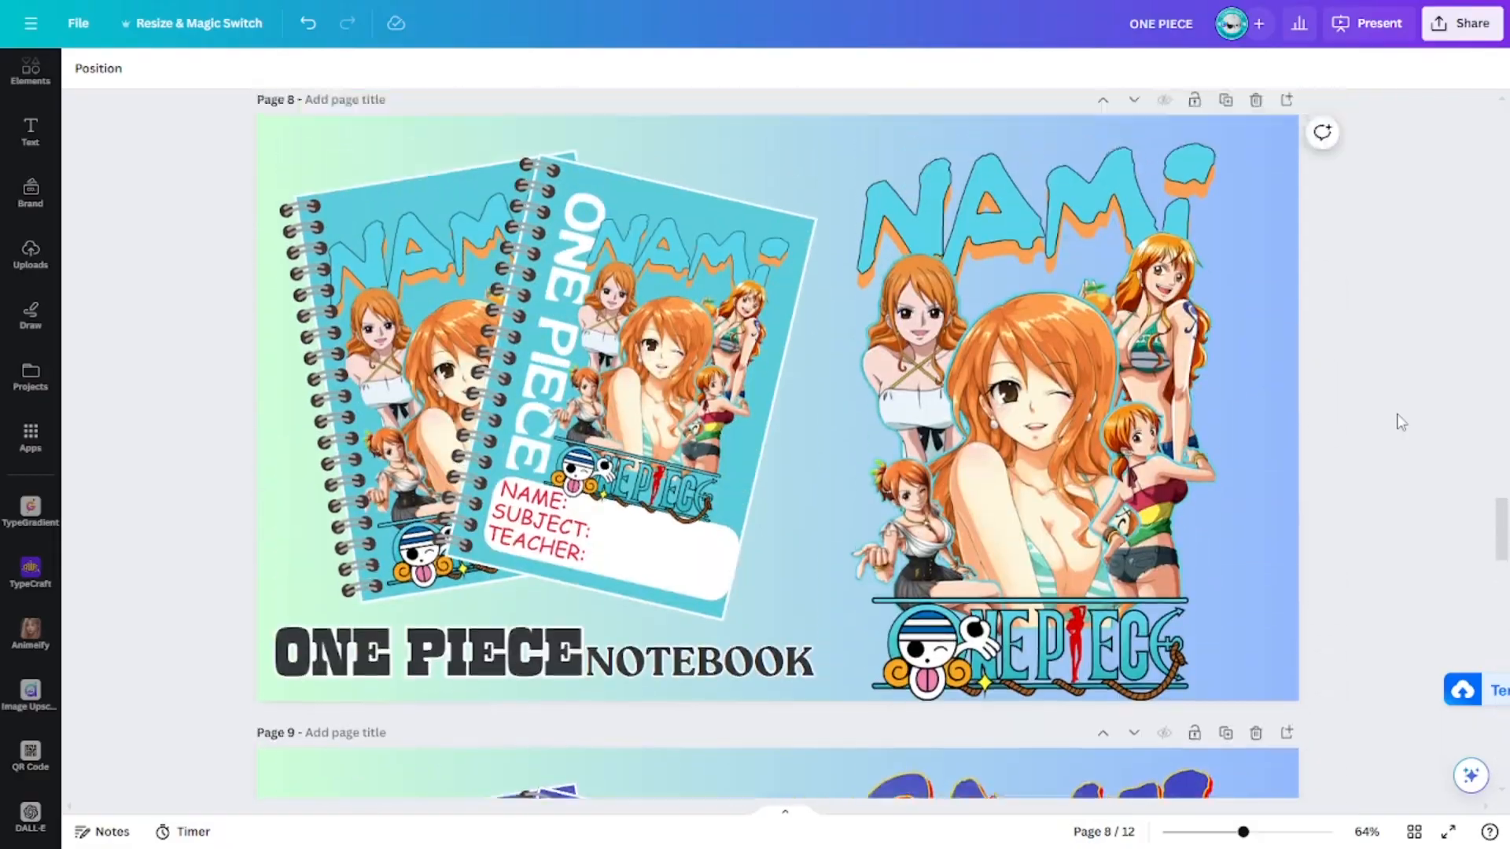
pyautogui.scroll(20, 1401, 422)
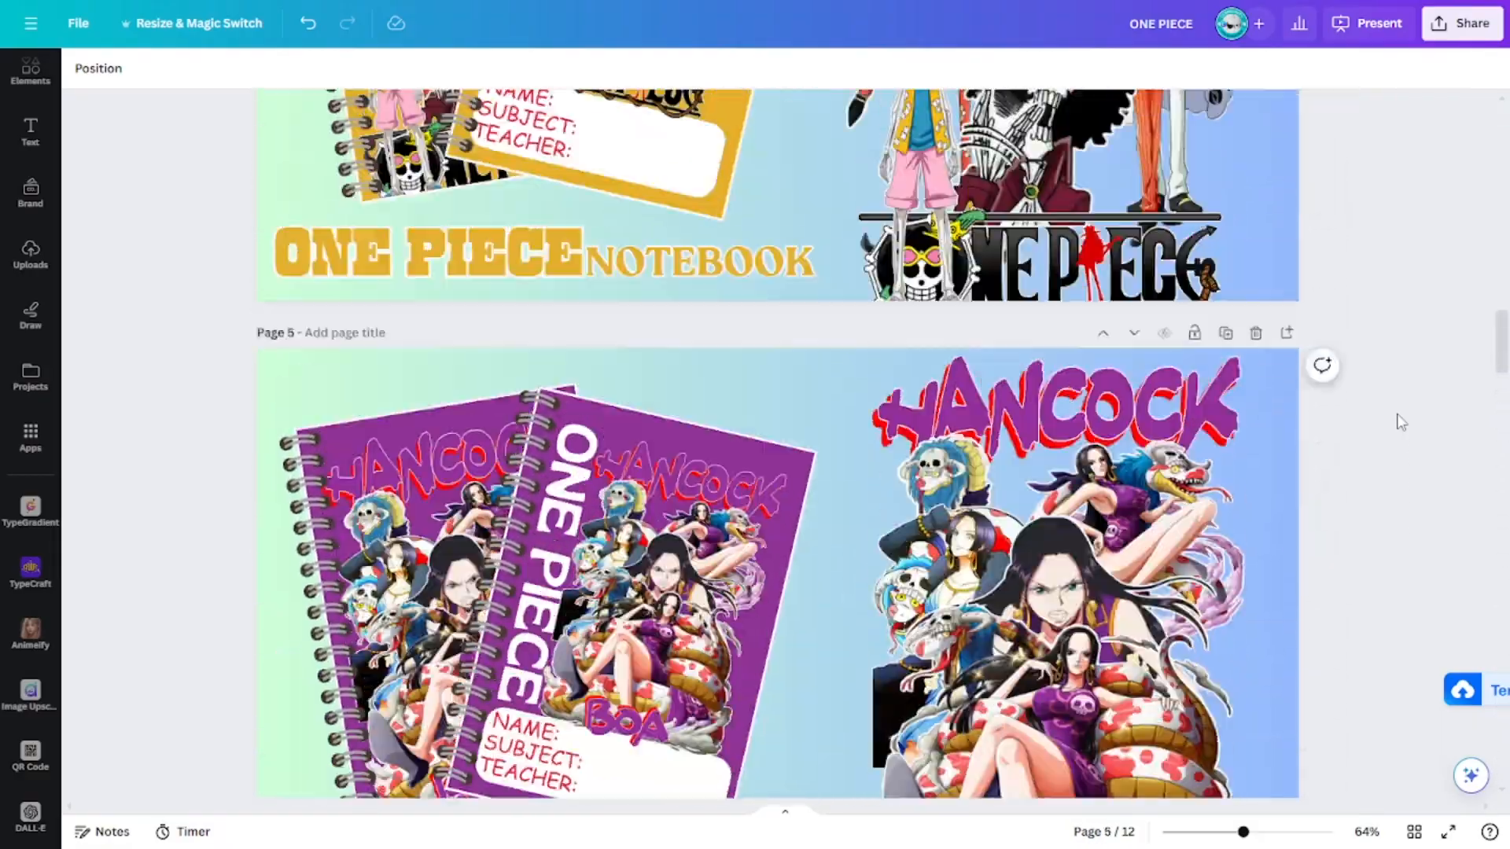
pyautogui.scroll(4, 1400, 422)
pyautogui.scroll(-5, 1401, 422)
pyautogui.scroll(2, 1400, 423)
pyautogui.scroll(-5, 1400, 422)
pyautogui.scroll(-20, 1401, 422)
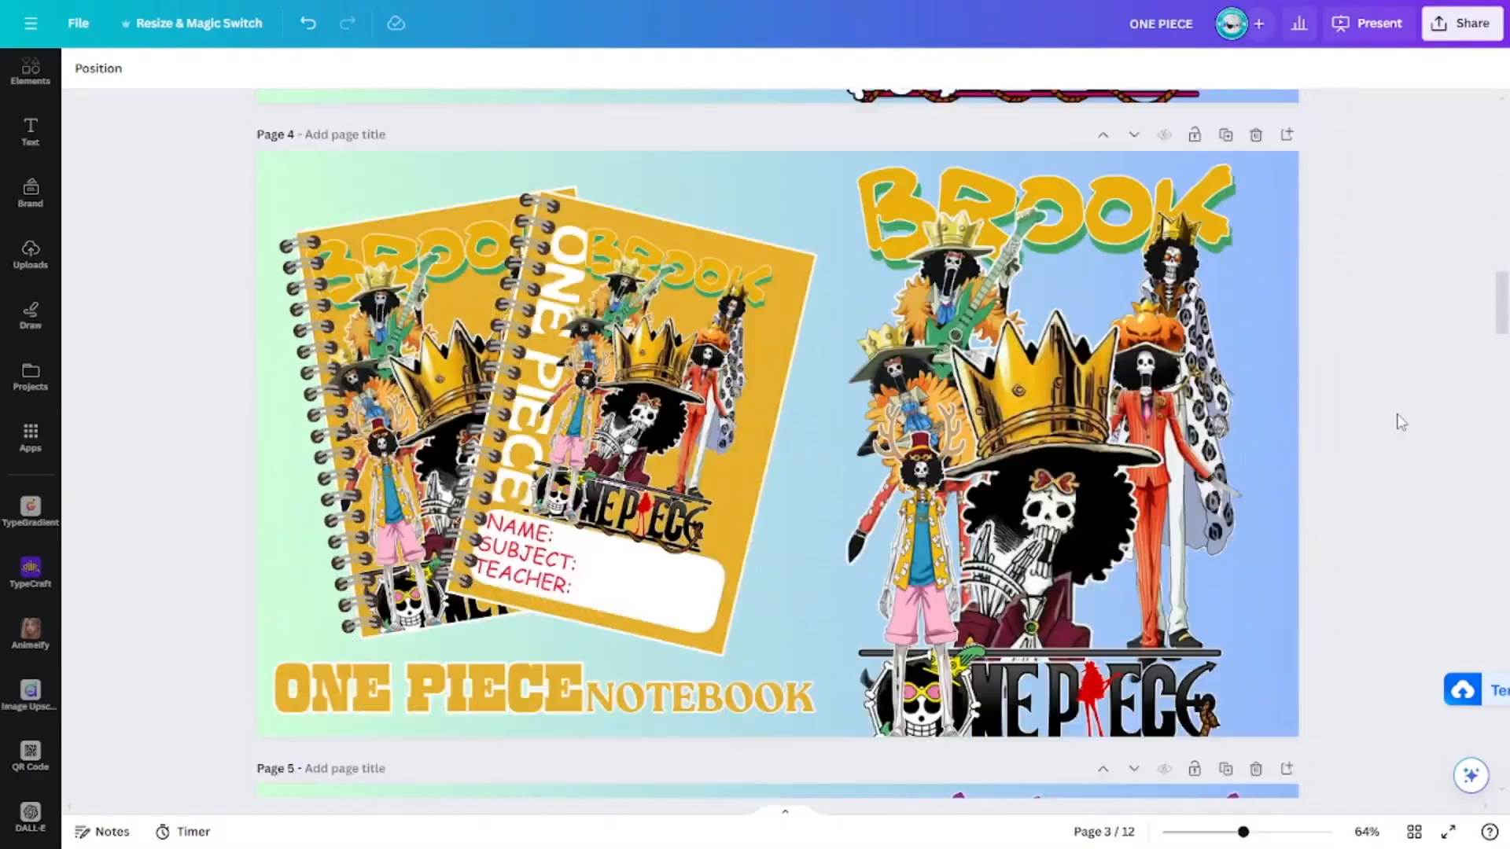
pyautogui.scroll(-20, 1406, 446)
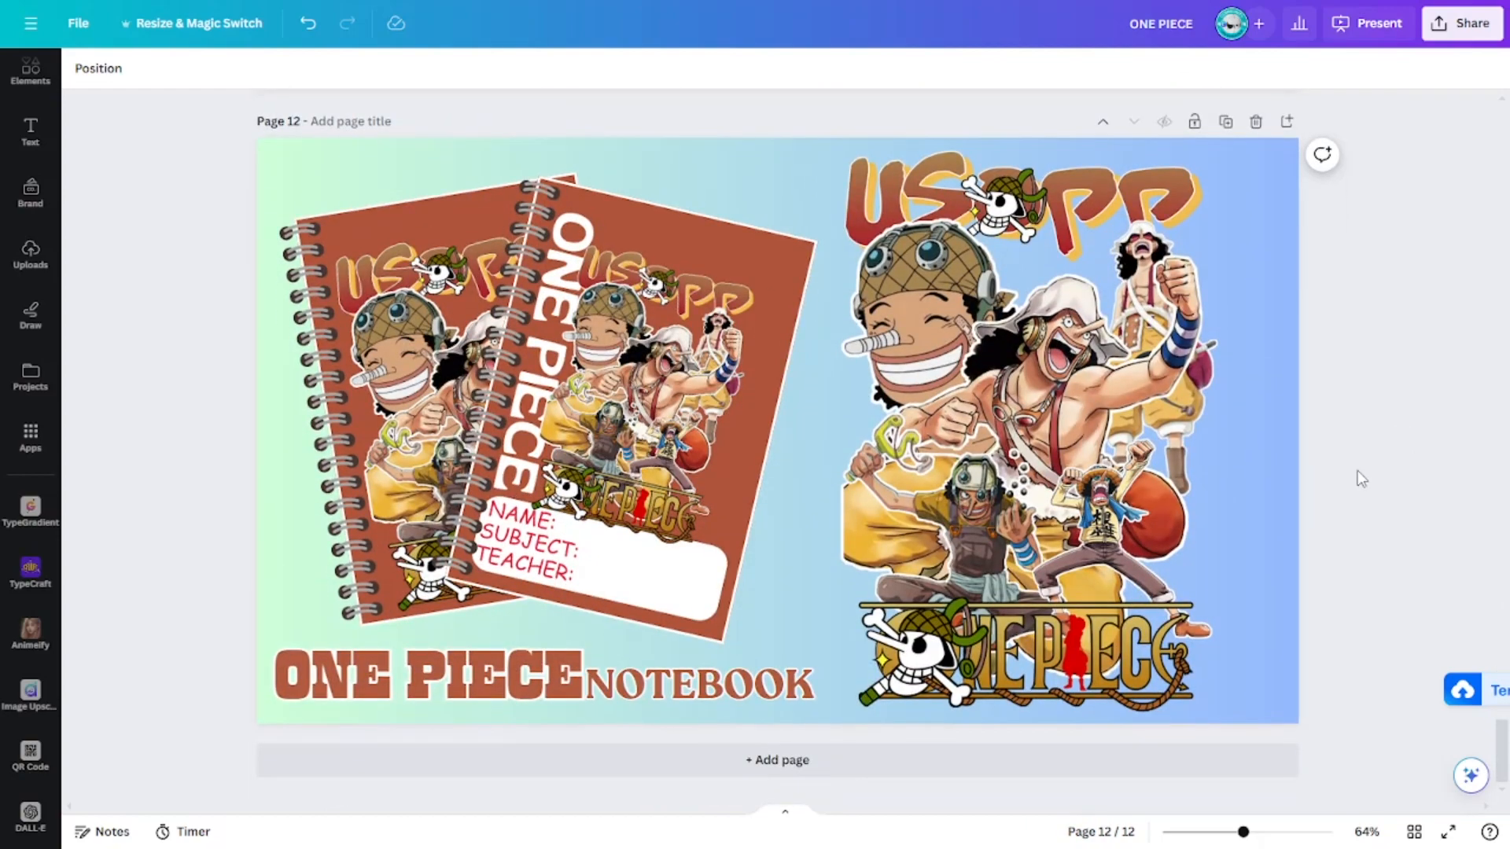
pyautogui.scroll(12, 1362, 475)
pyautogui.scroll(8, 1361, 469)
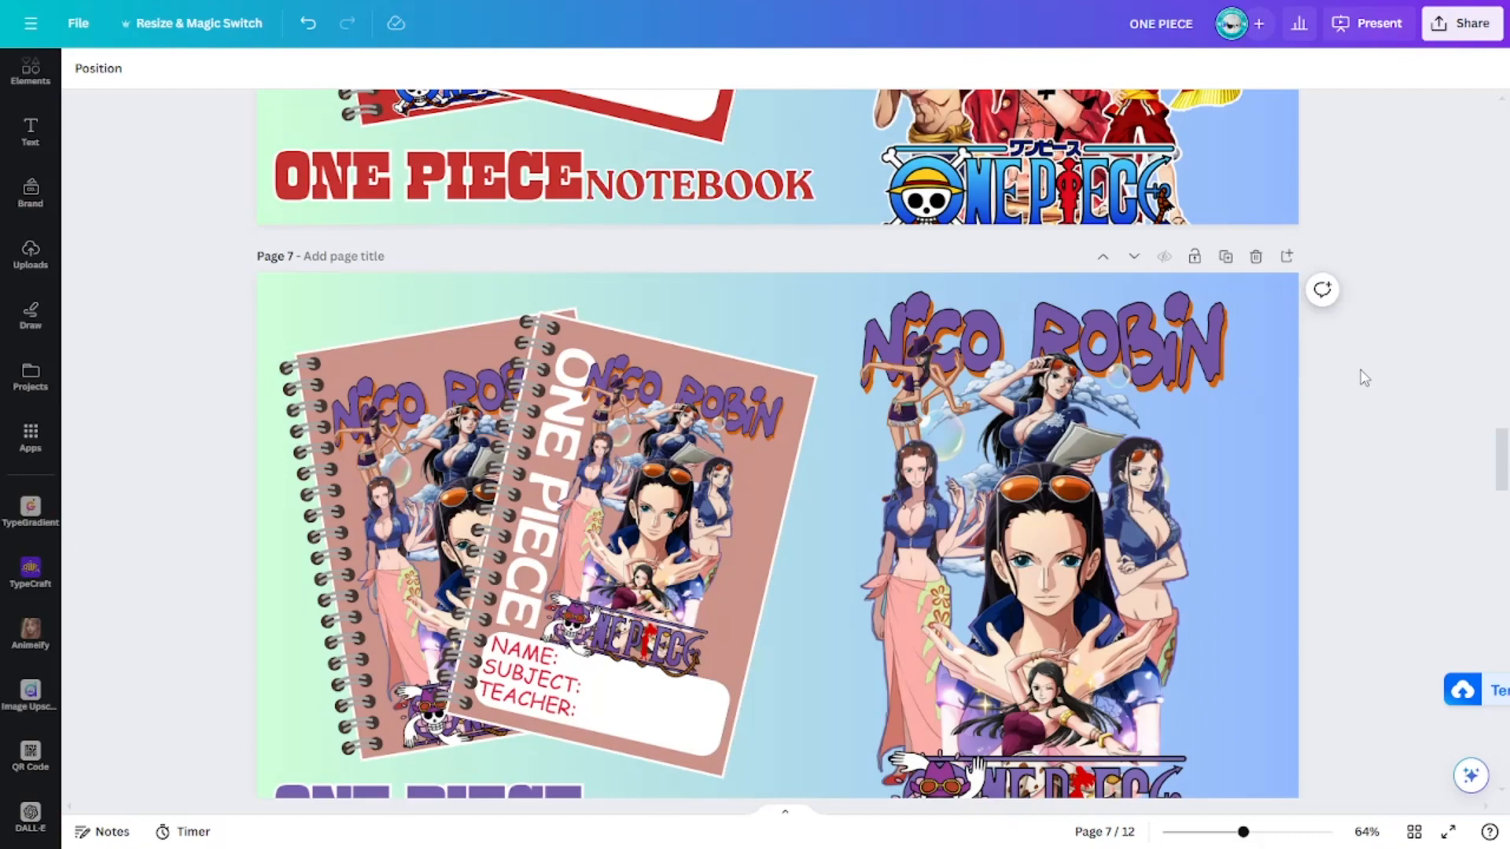
pyautogui.scroll(2, 1365, 378)
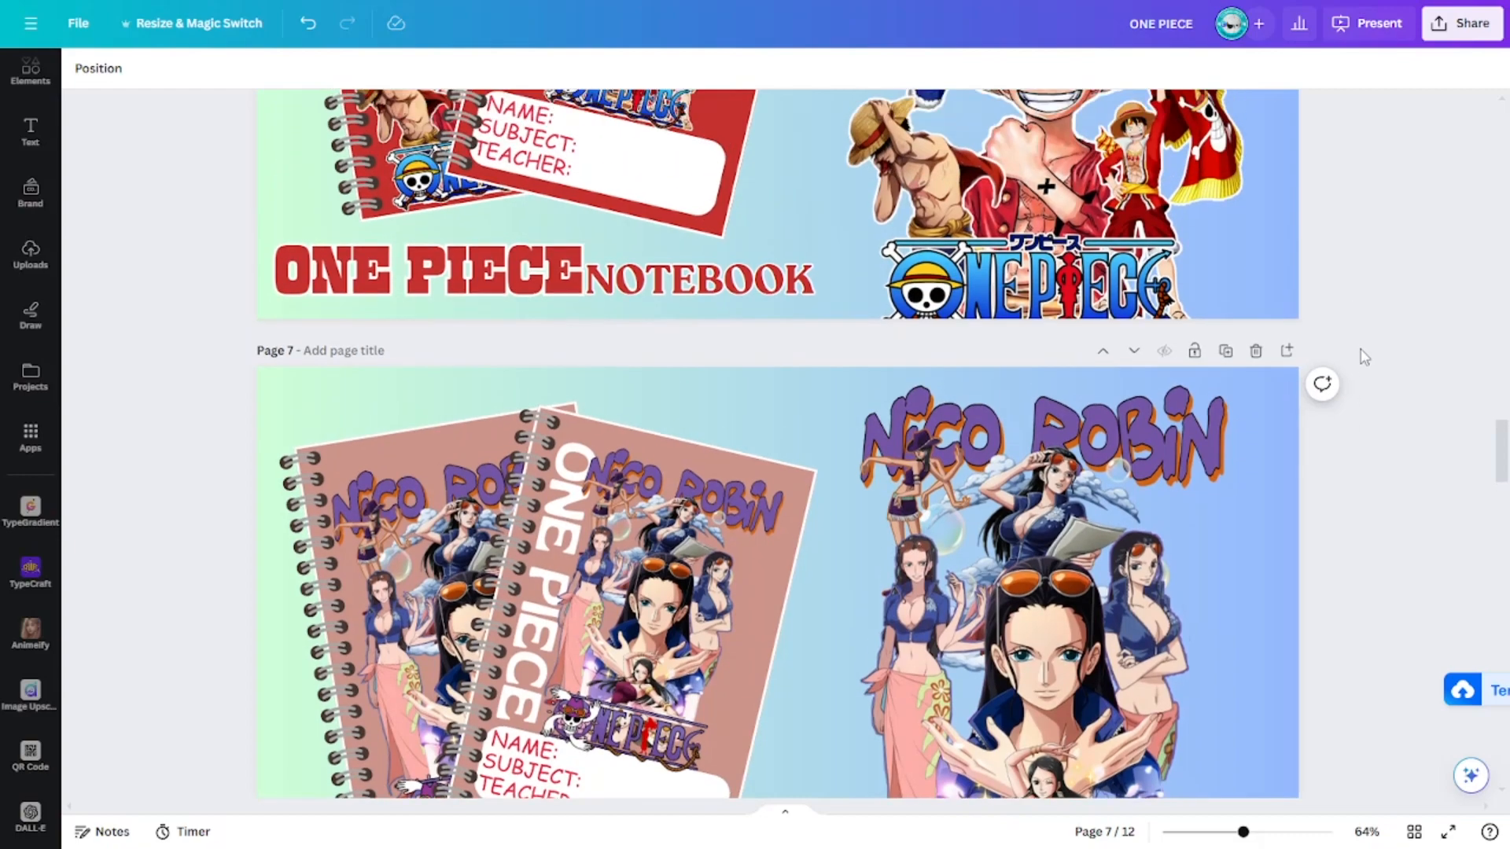
pyautogui.scroll(8, 1338, 367)
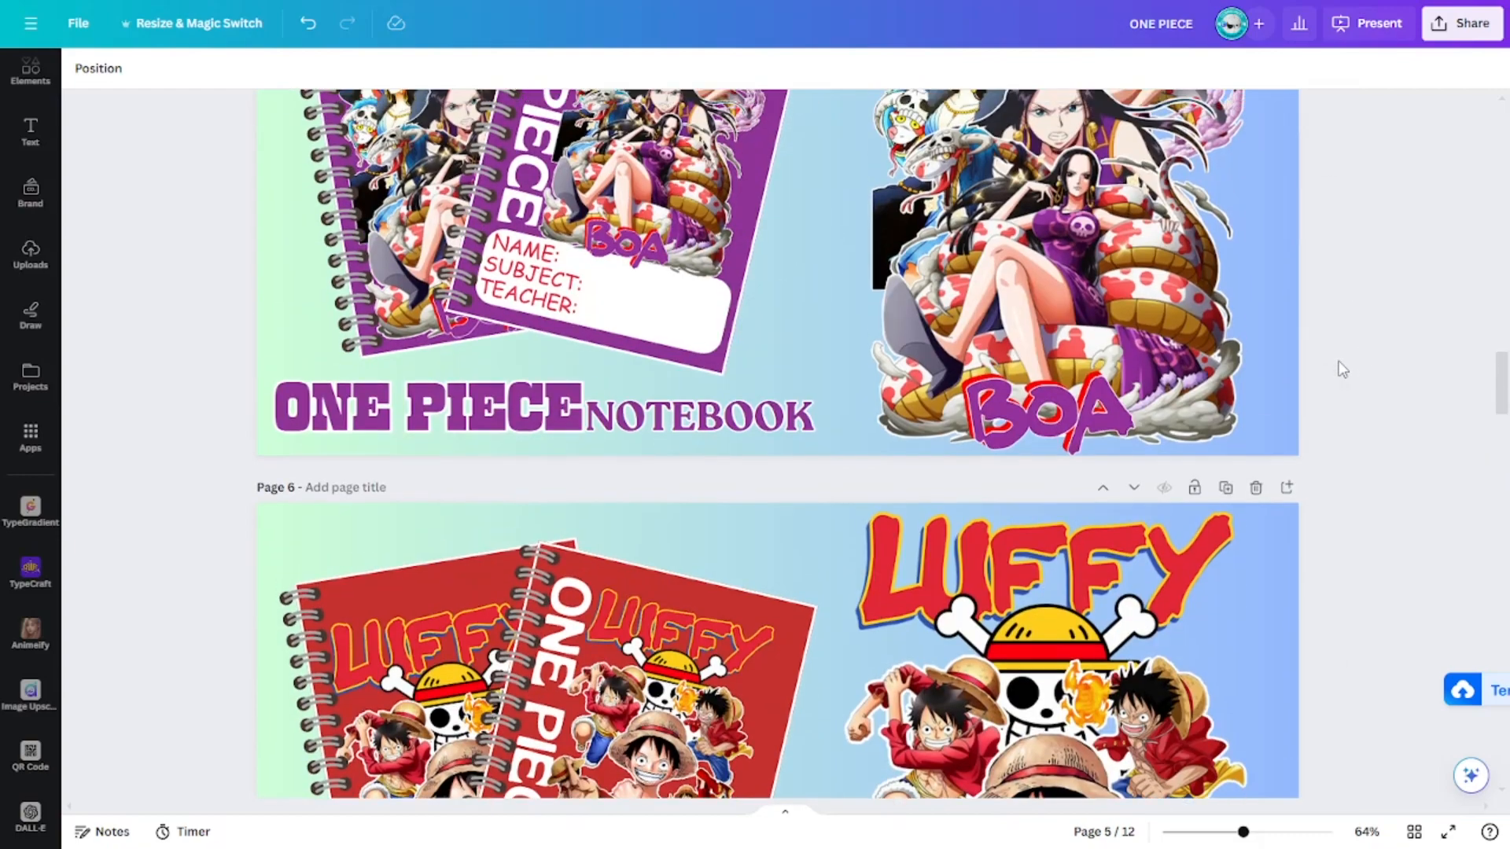
pyautogui.scroll(5, 1341, 370)
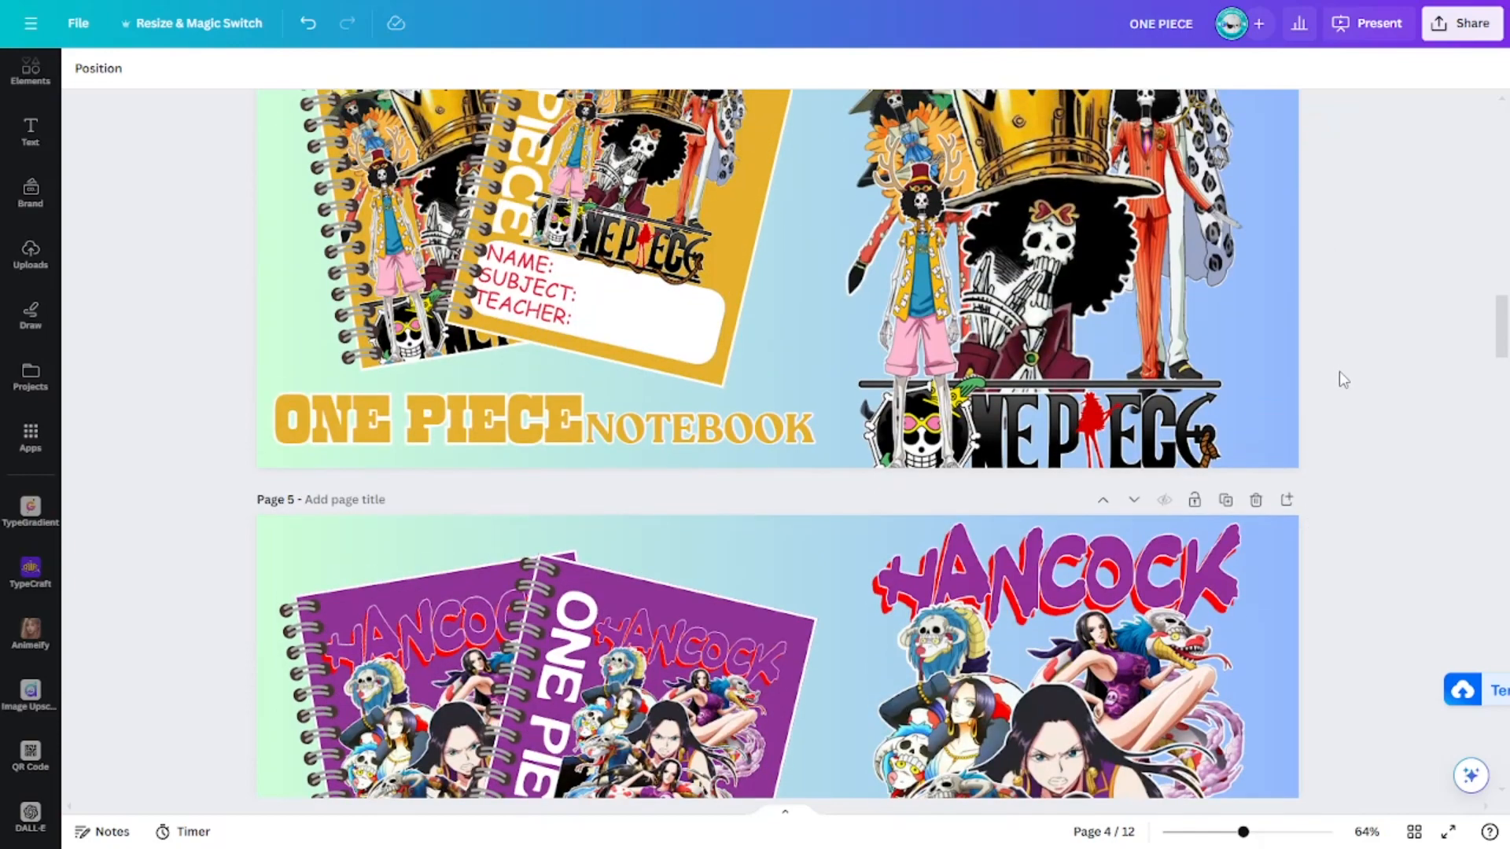
pyautogui.scroll(10, 1342, 380)
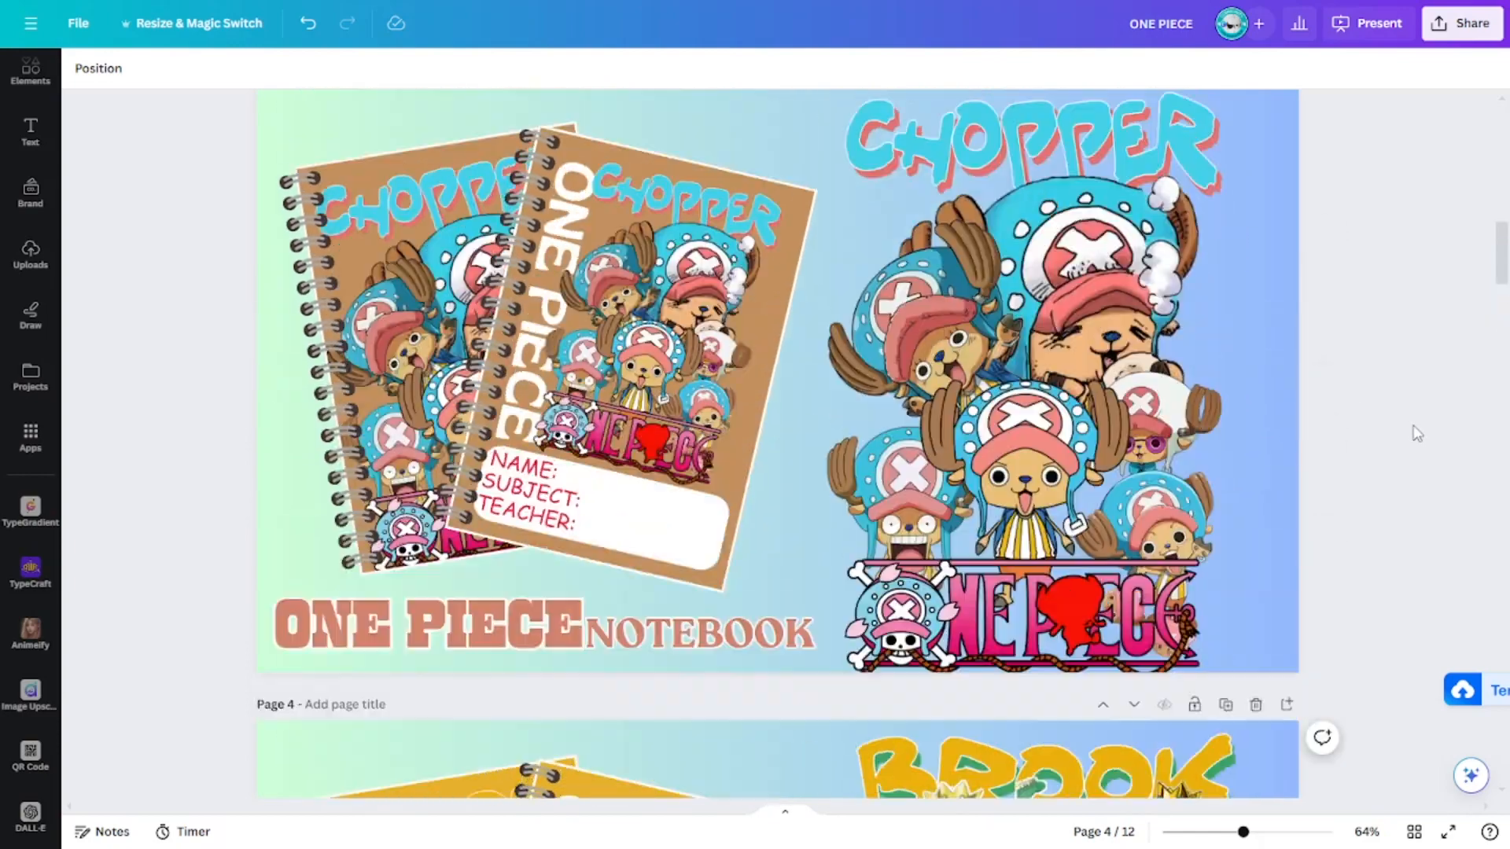